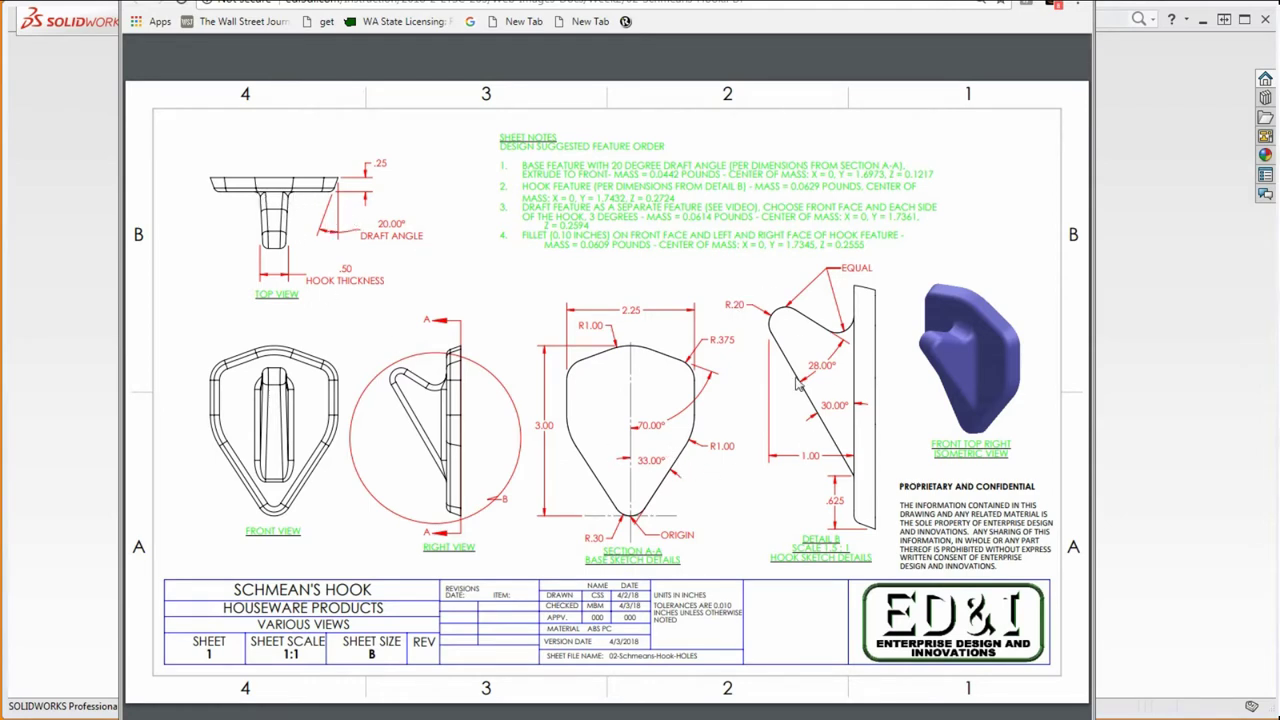
Move the Schmean's Hook drawing aside to reveal the empty SOLIDWORKS start window.
{"action": "key", "text": "super+shift+Right"}
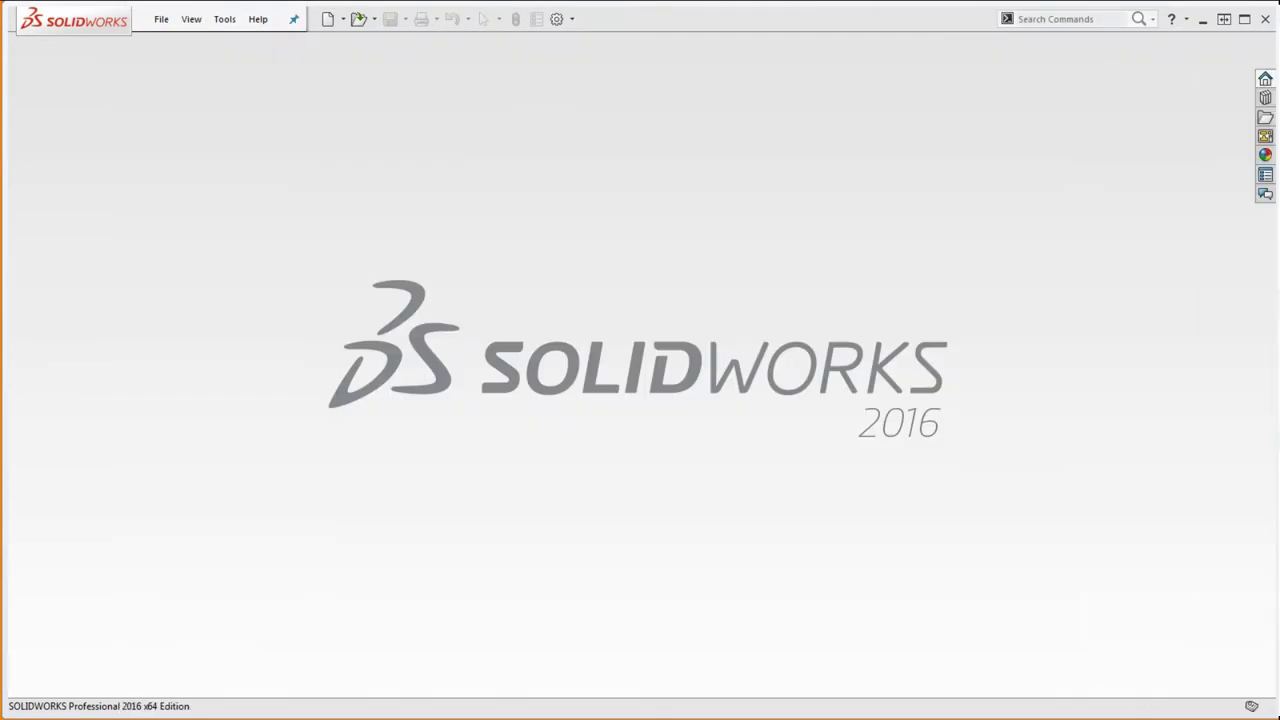
Create Part1 as a new part from the Part-IPS inch template.
{"action": "left_click", "coordinate": [160, 19]}
{"action": "left_click", "coordinate": [181, 46]}
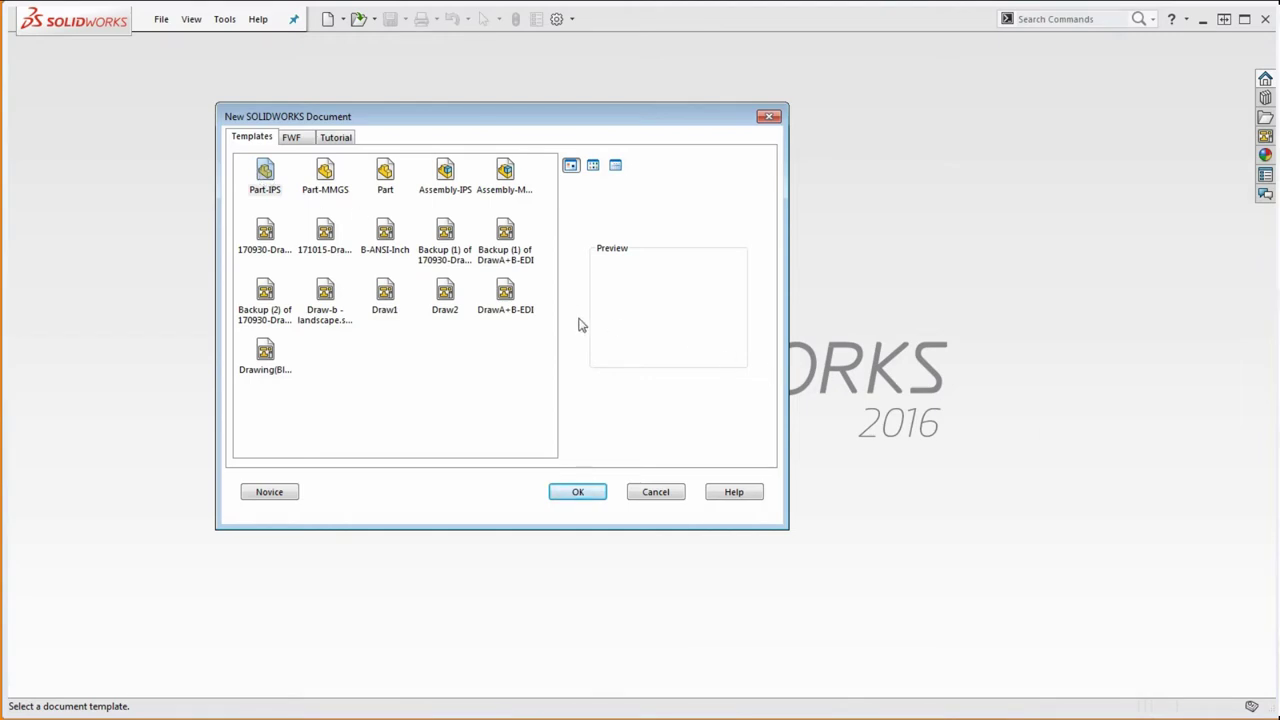
{"action": "left_click", "coordinate": [265, 175]}
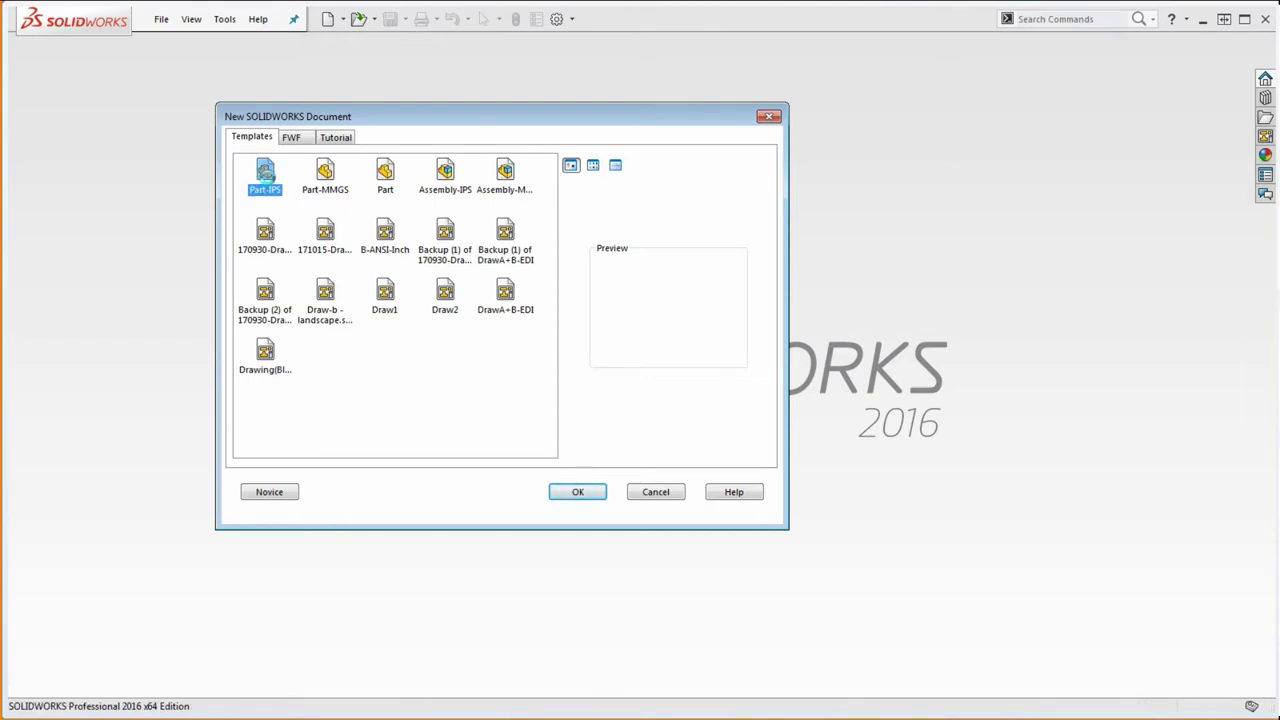
{"action": "double_click", "coordinate": [265, 172]}
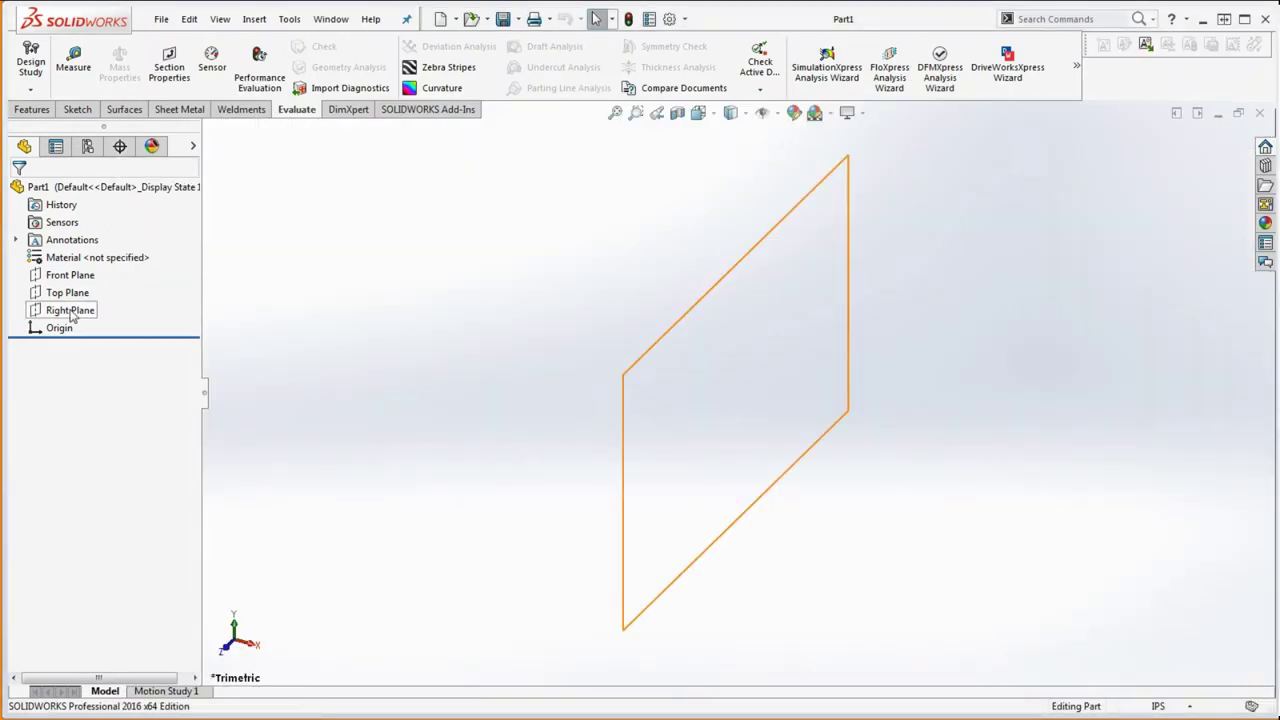
Sketch a horizontal midpoint line centred on the origin on the Front Plane.
{"action": "left_click", "coordinate": [70, 275]}
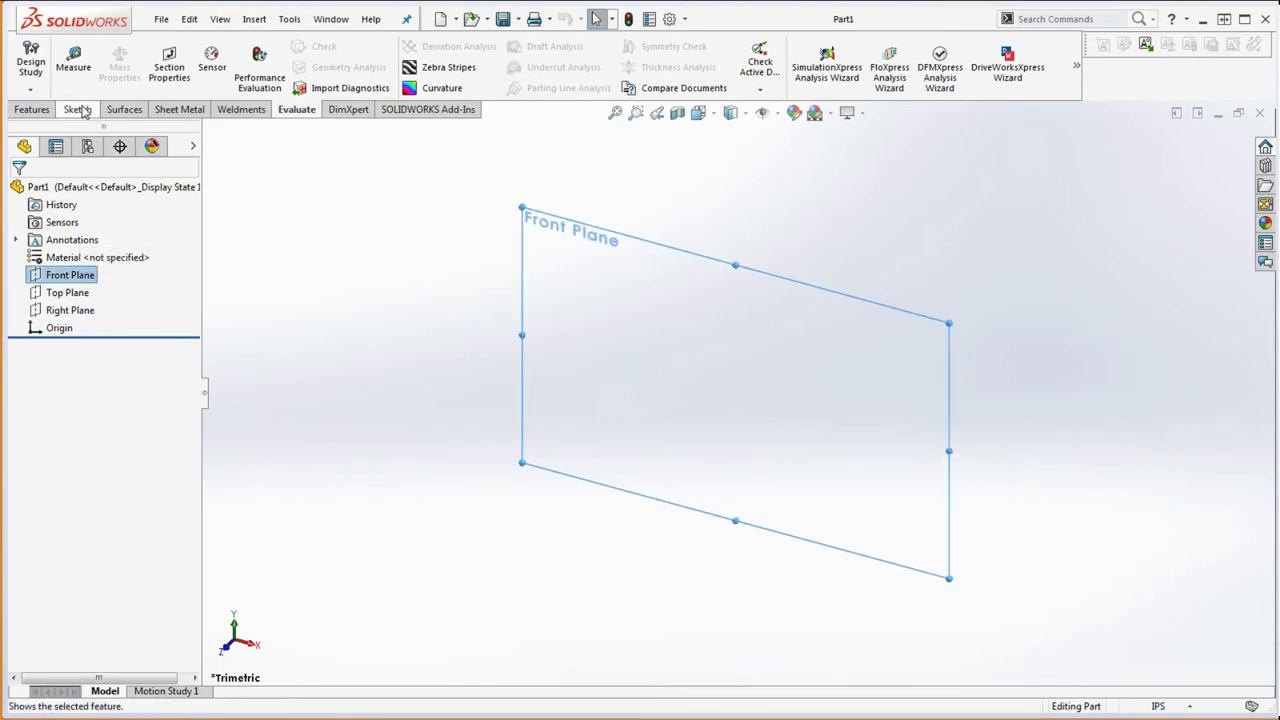
{"action": "left_click", "coordinate": [78, 109]}
{"action": "left_click", "coordinate": [127, 47]}
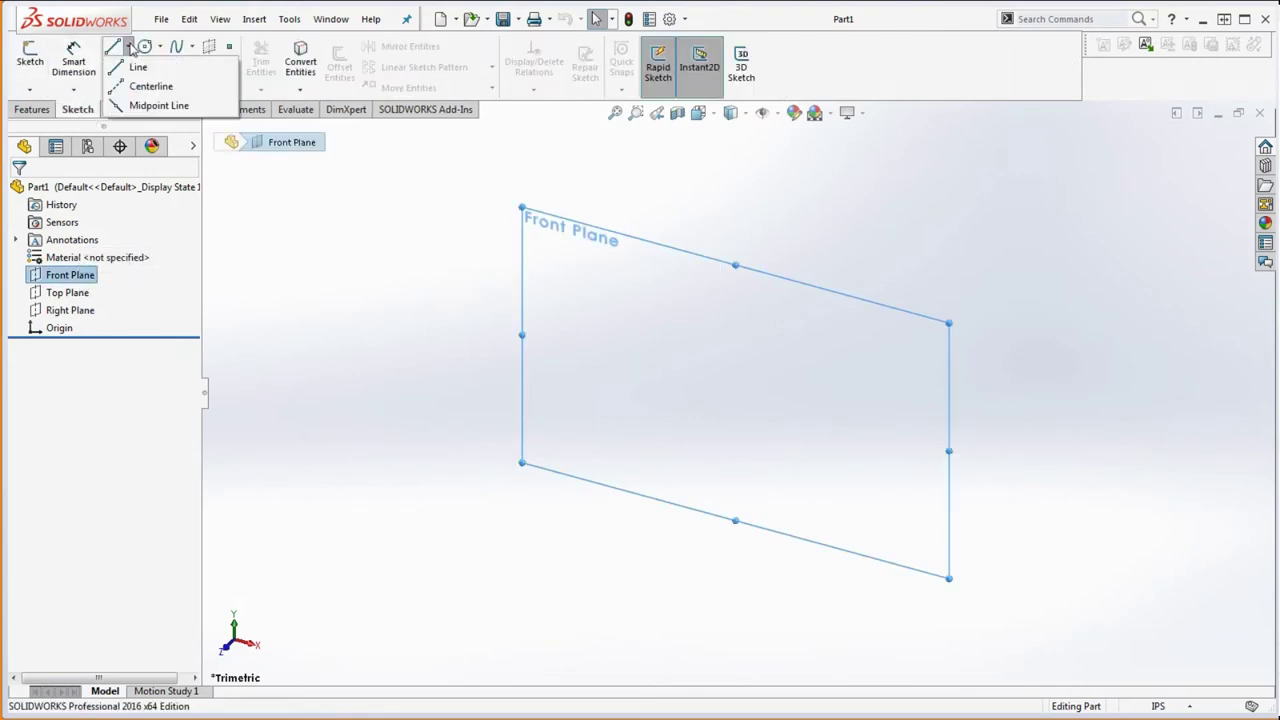
{"action": "left_click", "coordinate": [113, 108]}
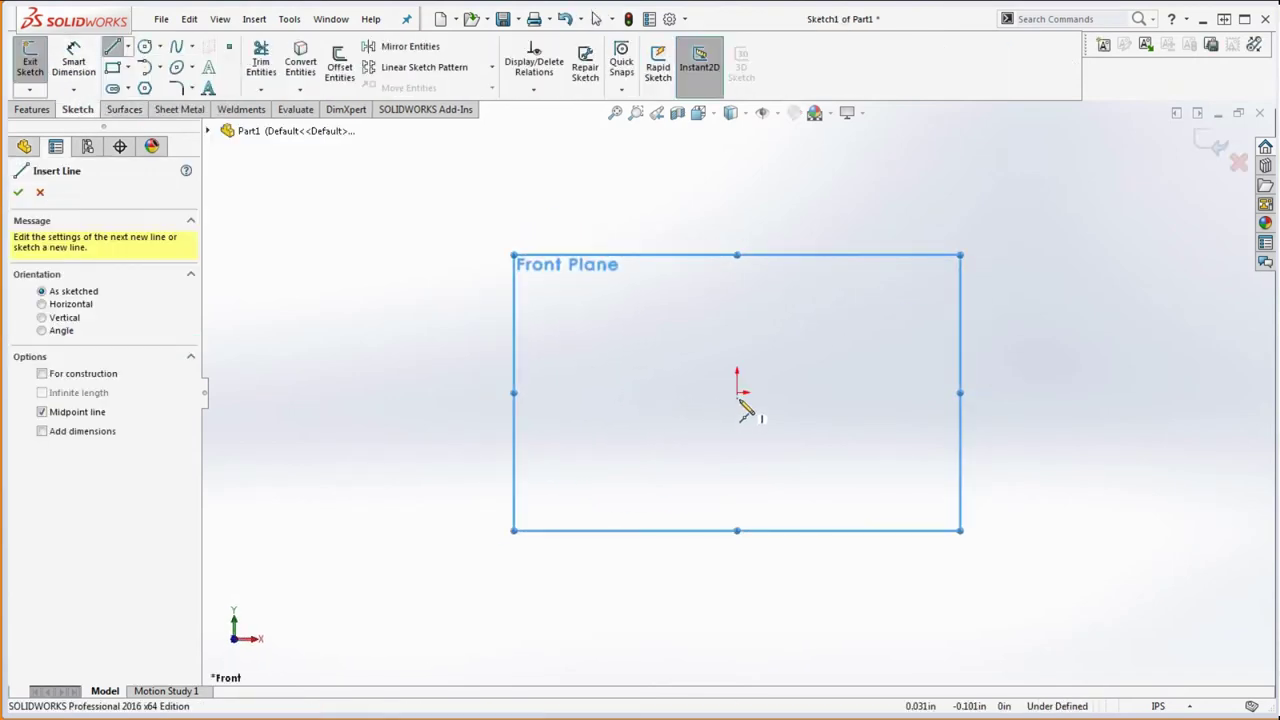
{"action": "left_click", "coordinate": [737, 392]}
{"action": "left_click", "coordinate": [1171, 392]}
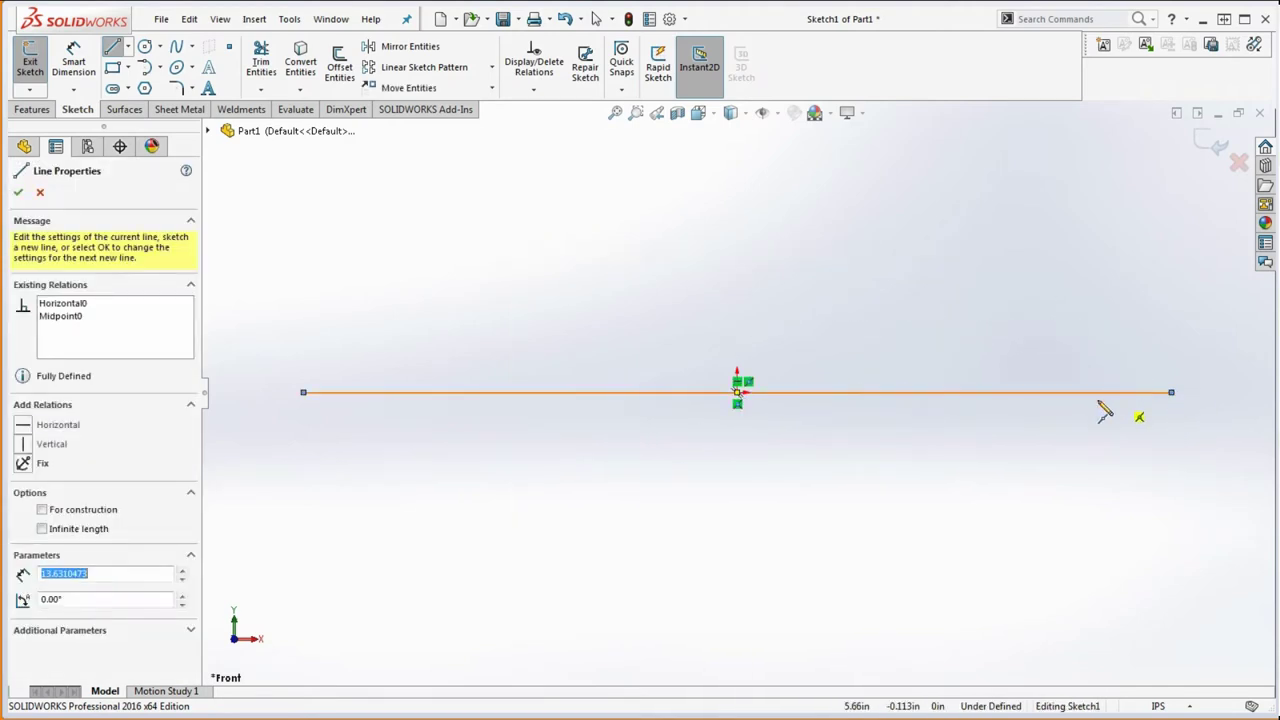
{"action": "key", "text": "Escape"}
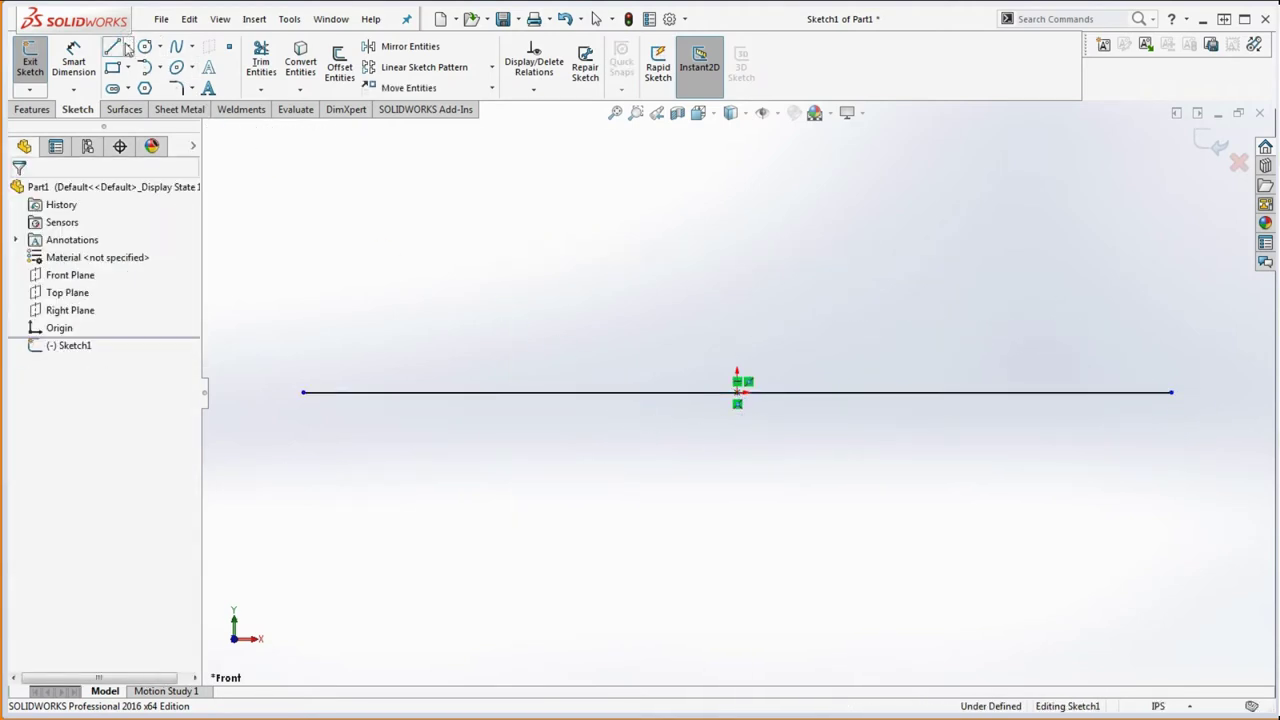
Draw a vertical centerline rising straight up from the origin.
{"action": "left_click", "coordinate": [127, 47]}
{"action": "left_click", "coordinate": [140, 86]}
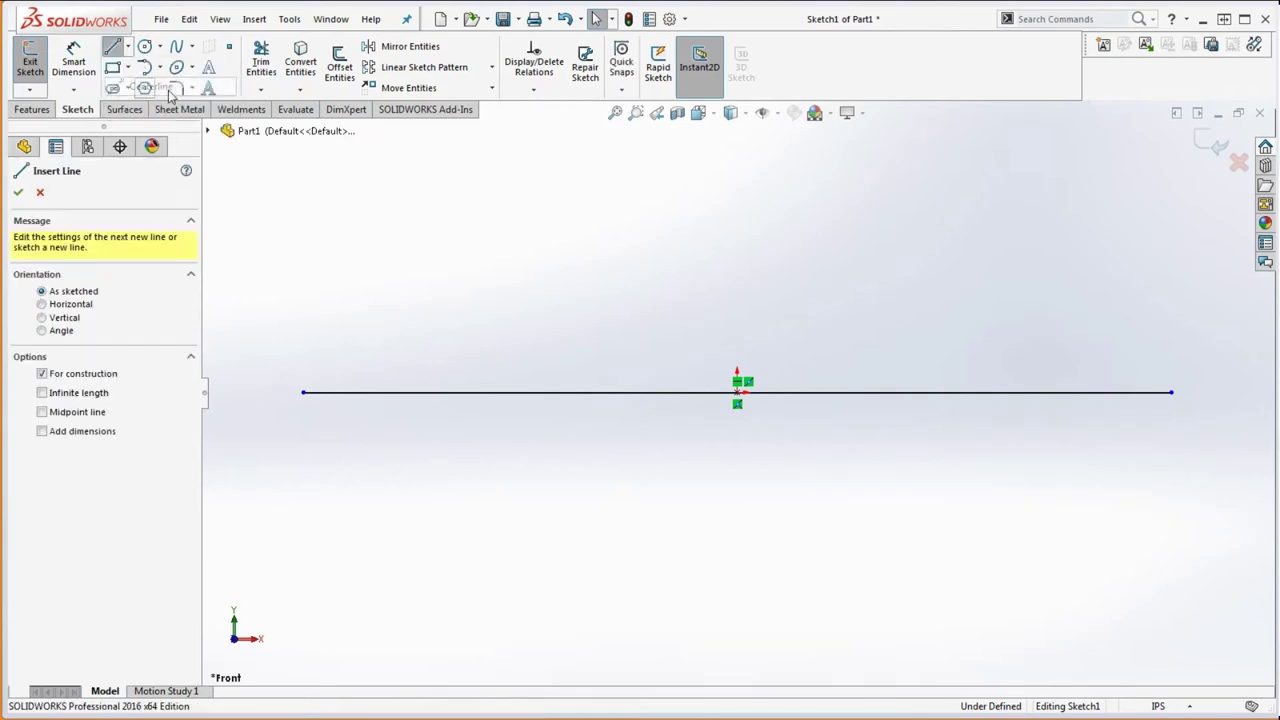
{"action": "left_click", "coordinate": [740, 395]}
{"action": "scroll", "coordinate": [750, 430], "scroll_direction": "up", "scroll_amount": 5}
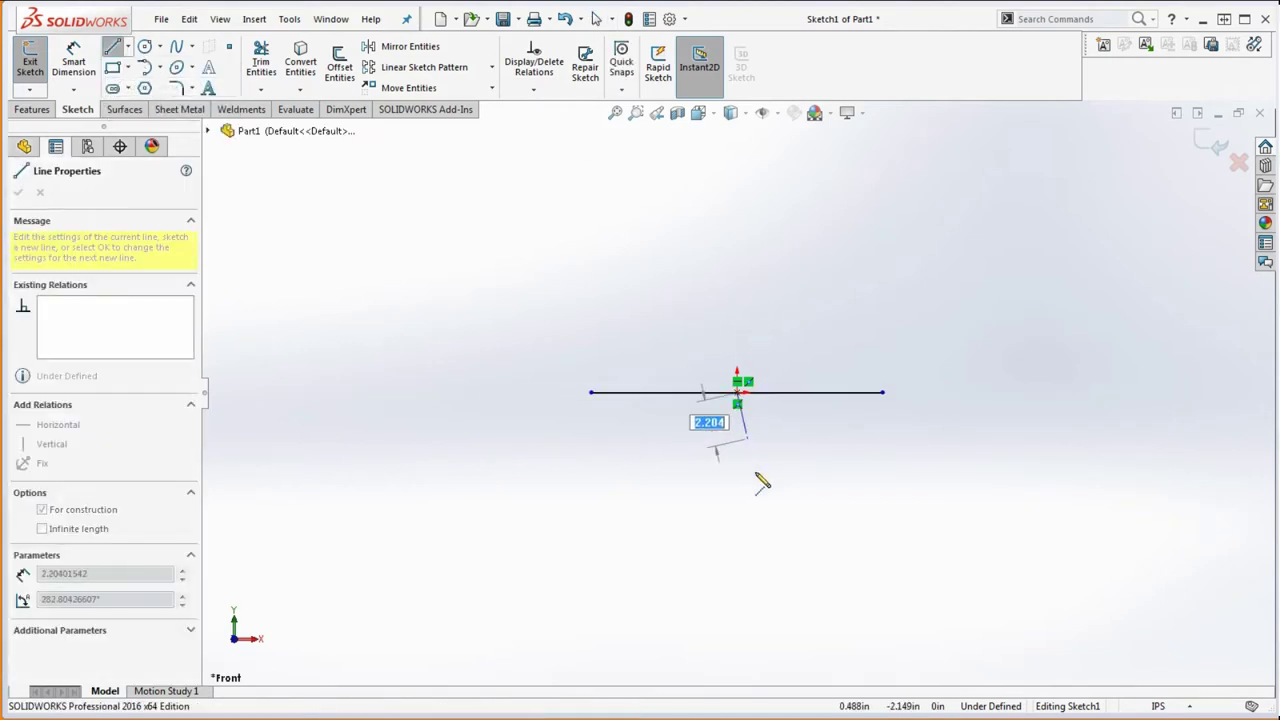
{"action": "left_click", "coordinate": [737, 155]}
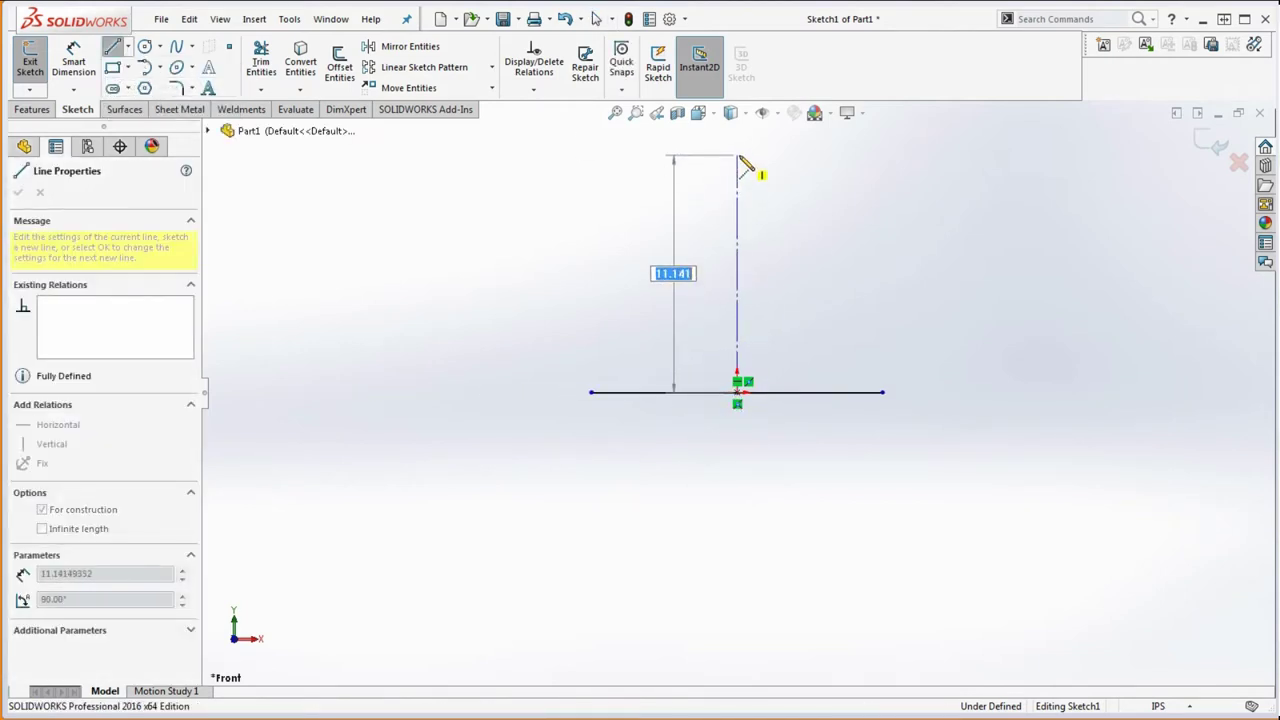
{"action": "key", "text": "Escape"}
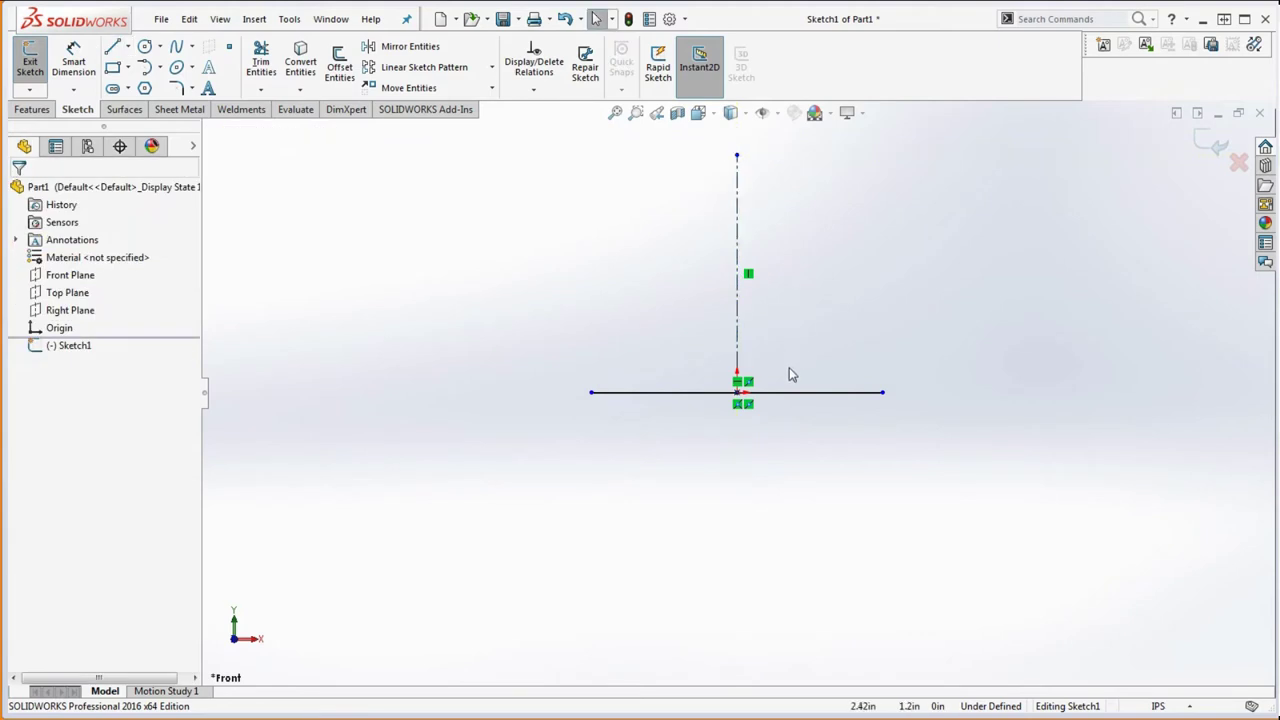
Convert the horizontal line into construction geometry.
{"action": "left_click_drag", "start_coordinate": [866, 457], "coordinate": [797, 329]}
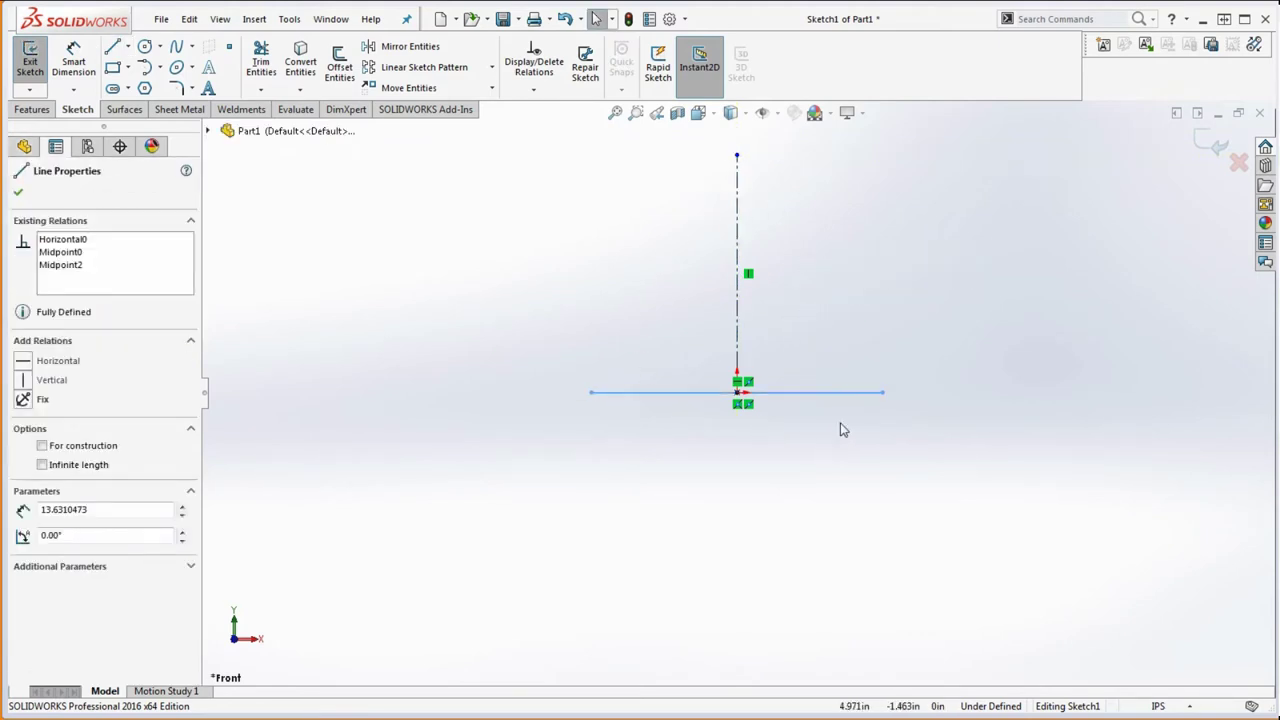
{"action": "left_click", "coordinate": [822, 397]}
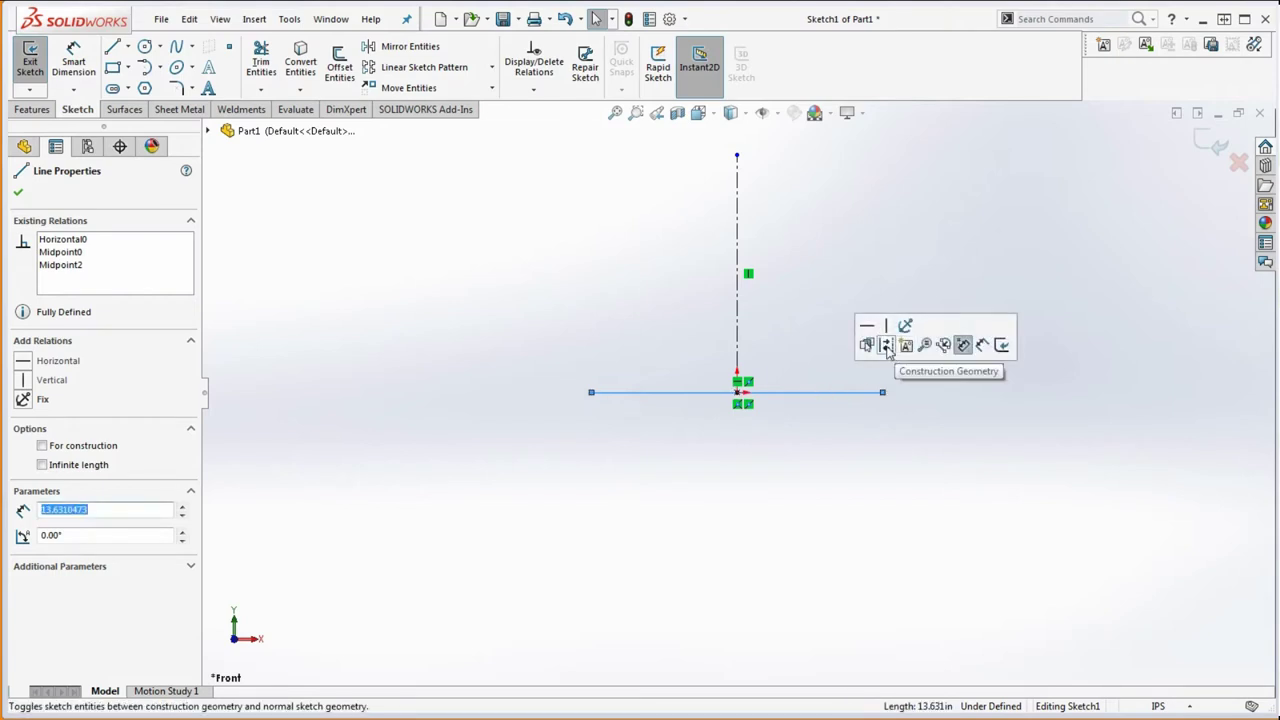
{"action": "left_click", "coordinate": [887, 346]}
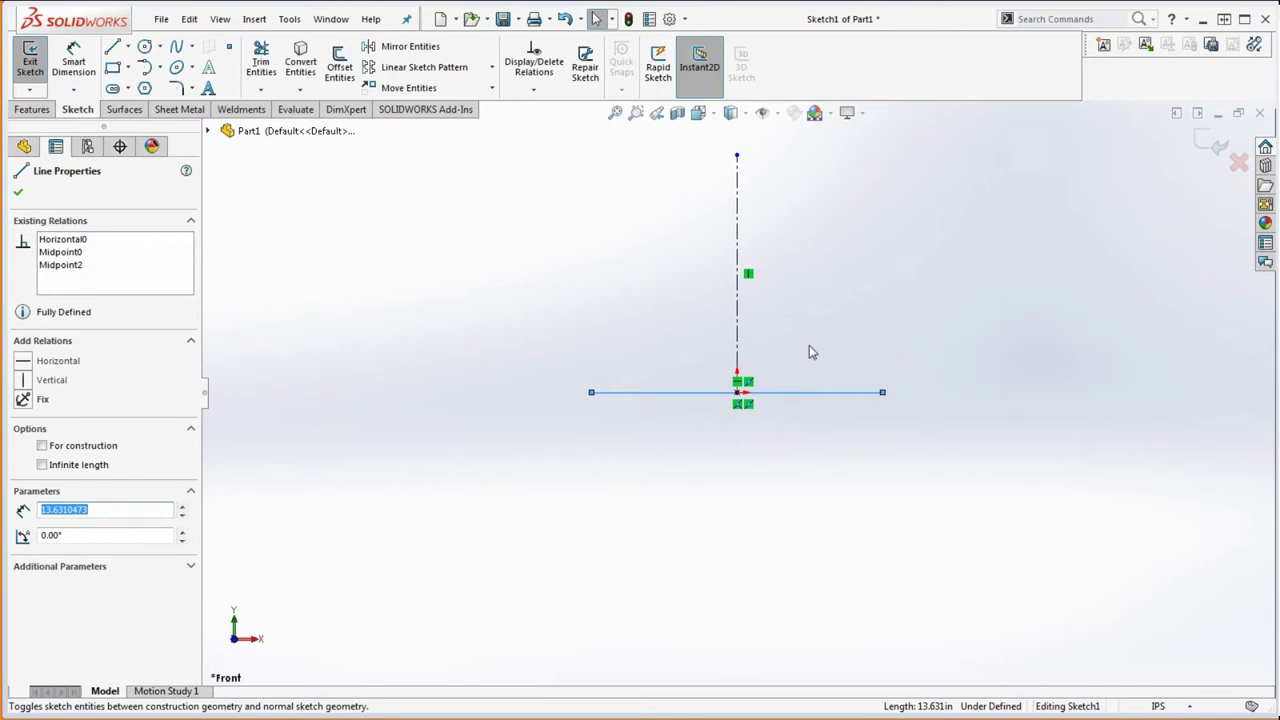
{"action": "left_click", "coordinate": [809, 351]}
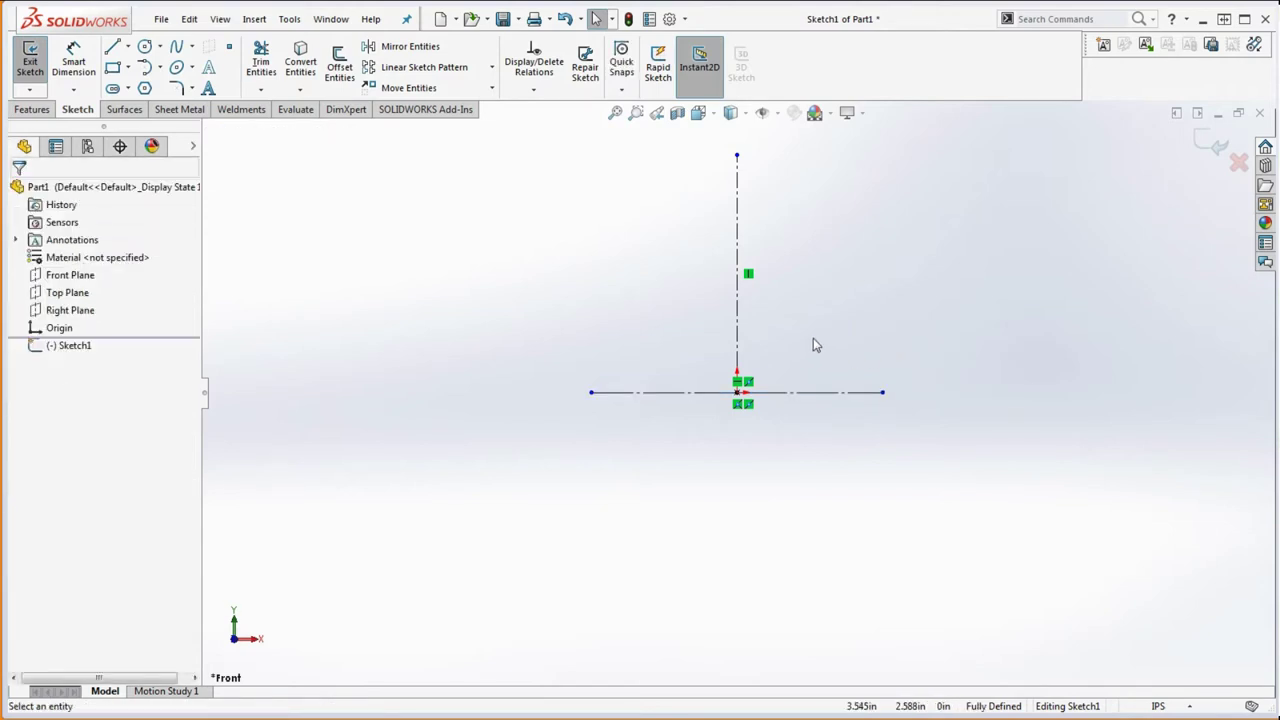
{"action": "scroll", "coordinate": [814, 343], "scroll_direction": "up", "scroll_amount": 3}
{"action": "scroll", "coordinate": [766, 346], "scroll_direction": "down", "scroll_amount": 5}
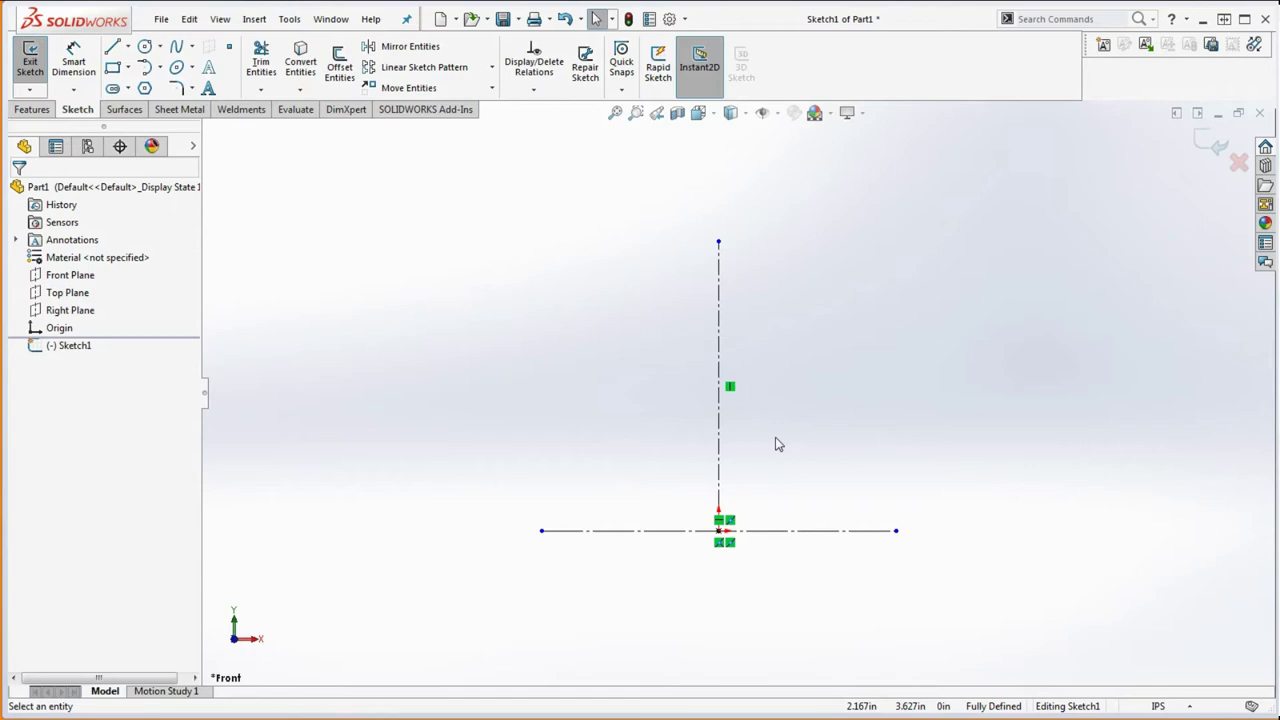
Draw a three-point arc from the origin curving up and to the left.
{"action": "left_click", "coordinate": [161, 68]}
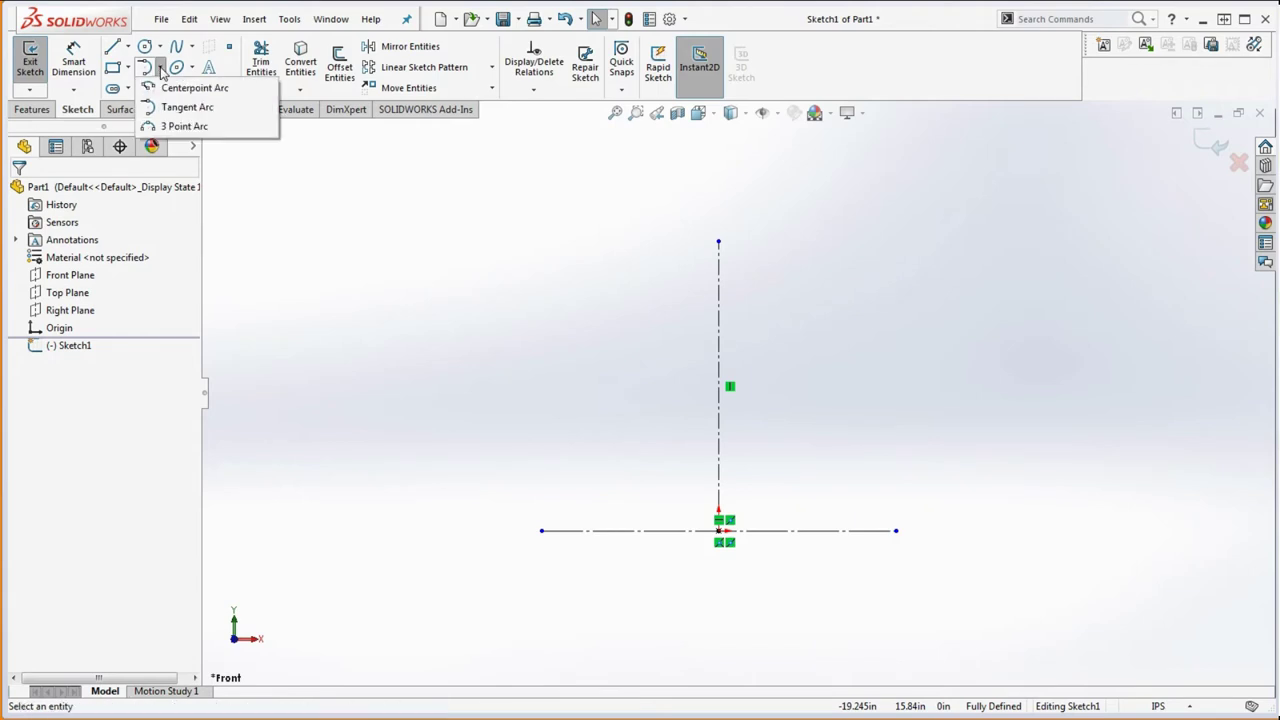
{"action": "left_click", "coordinate": [160, 126]}
{"action": "scroll", "coordinate": [780, 549], "scroll_direction": "down", "scroll_amount": 5}
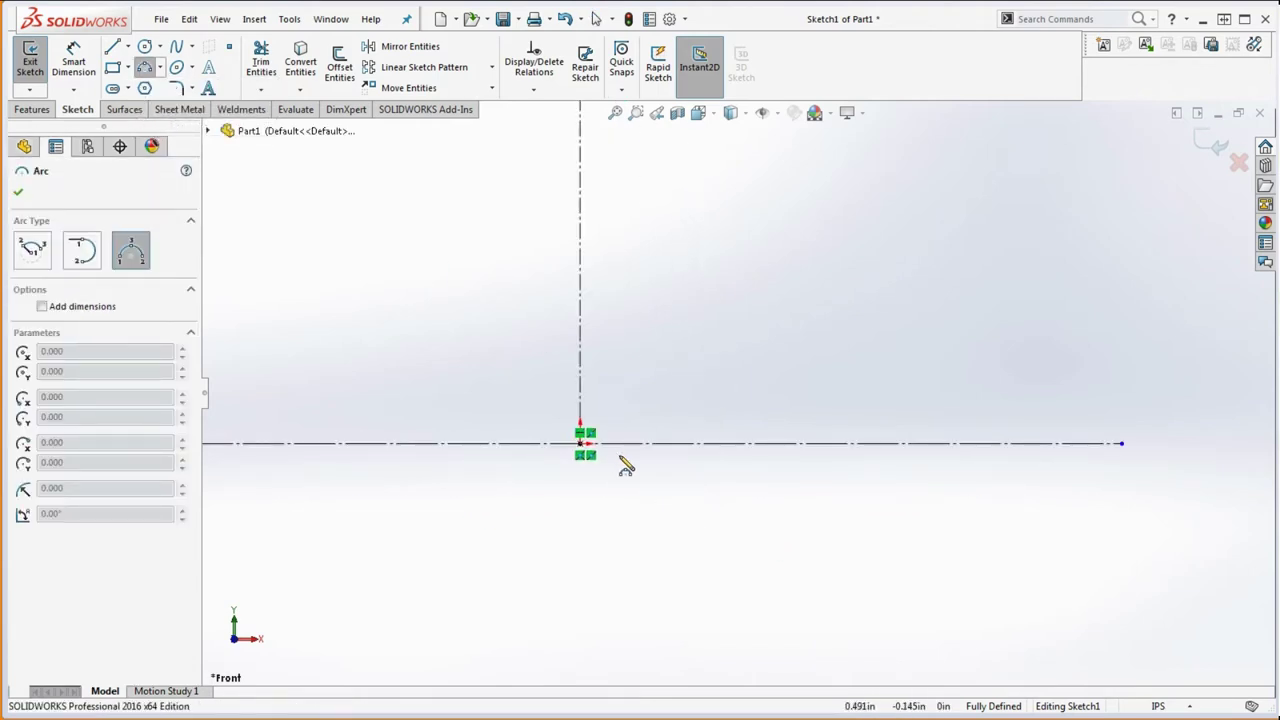
{"action": "scroll", "coordinate": [674, 434], "scroll_direction": "up", "scroll_amount": 3}
{"action": "left_click", "coordinate": [661, 416]}
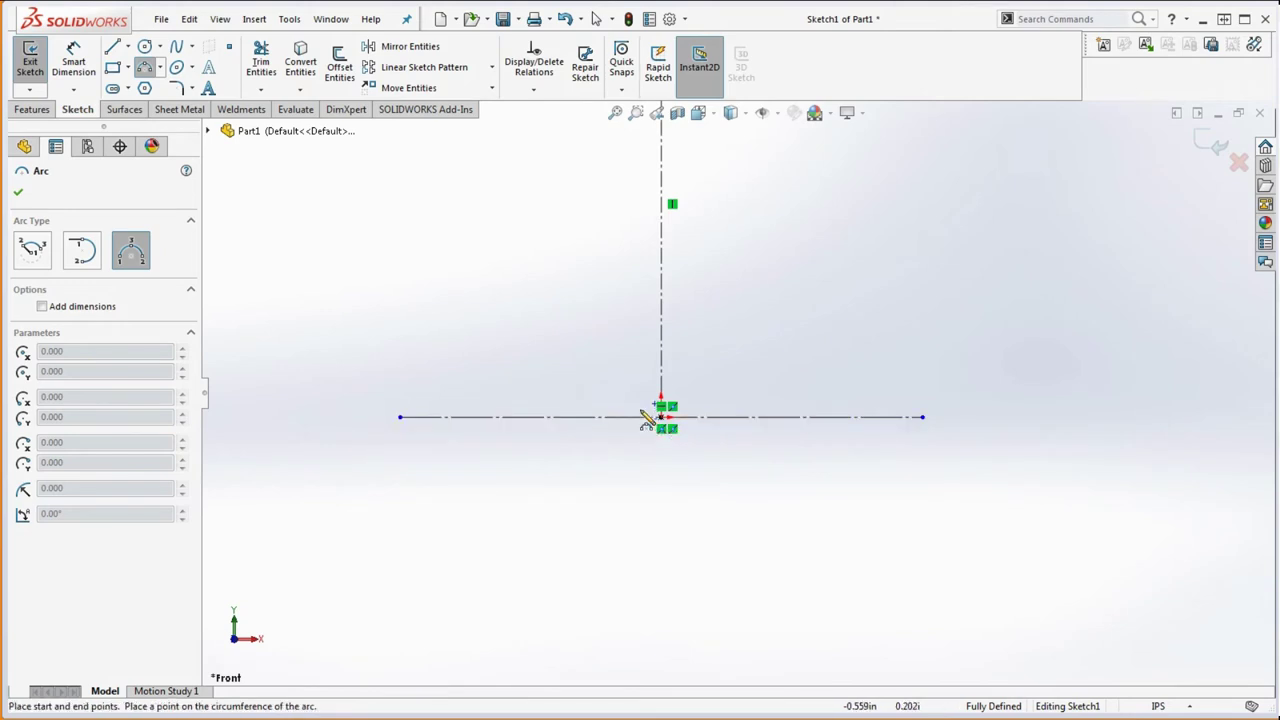
{"action": "left_click", "coordinate": [589, 346]}
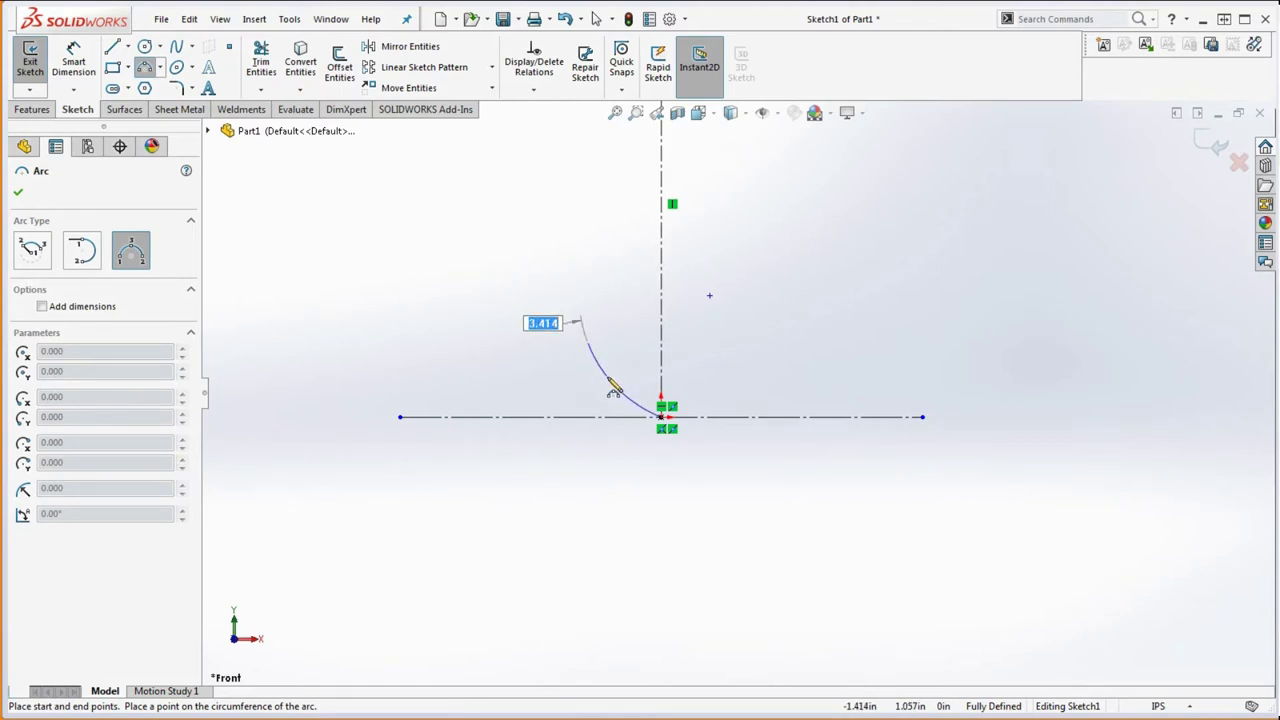
{"action": "left_click", "coordinate": [611, 390]}
{"action": "key", "text": "Escape"}
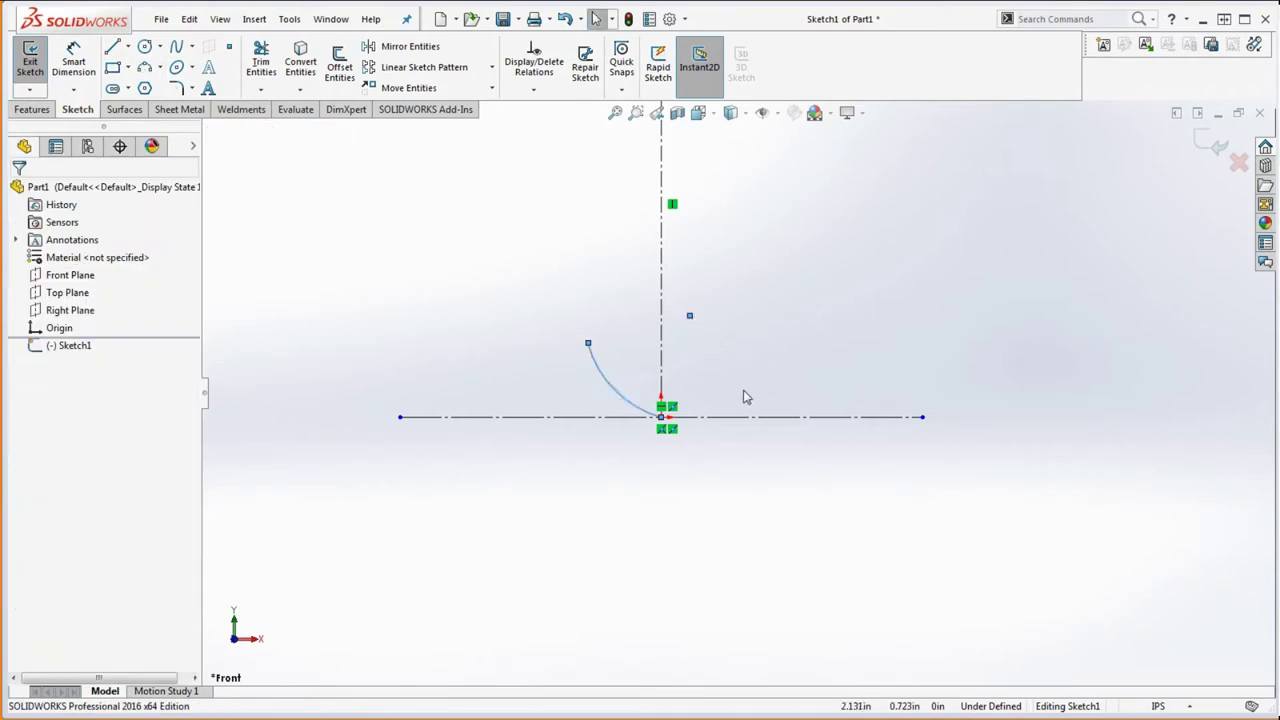
{"action": "key", "text": "Escape"}
Make the arc tangent to the horizontal construction line.
{"action": "left_click", "coordinate": [689, 317]}
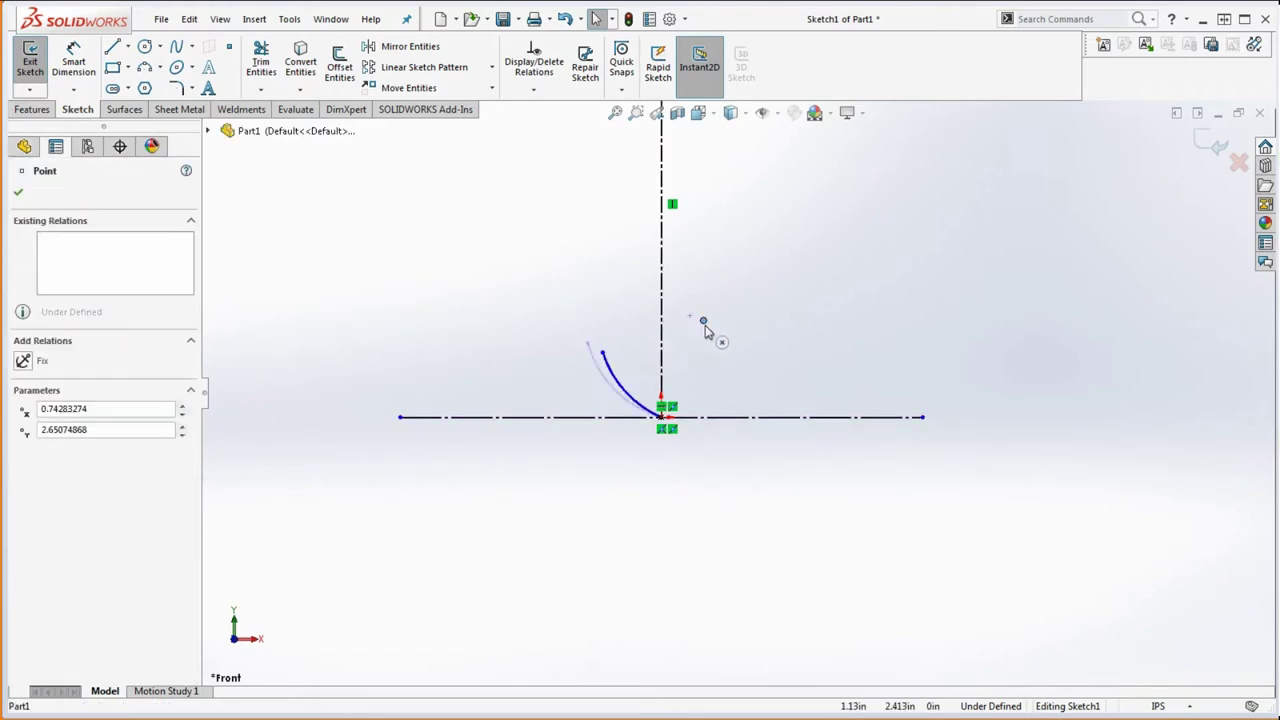
{"action": "left_click_drag", "start_coordinate": [688, 317], "coordinate": [661, 311]}
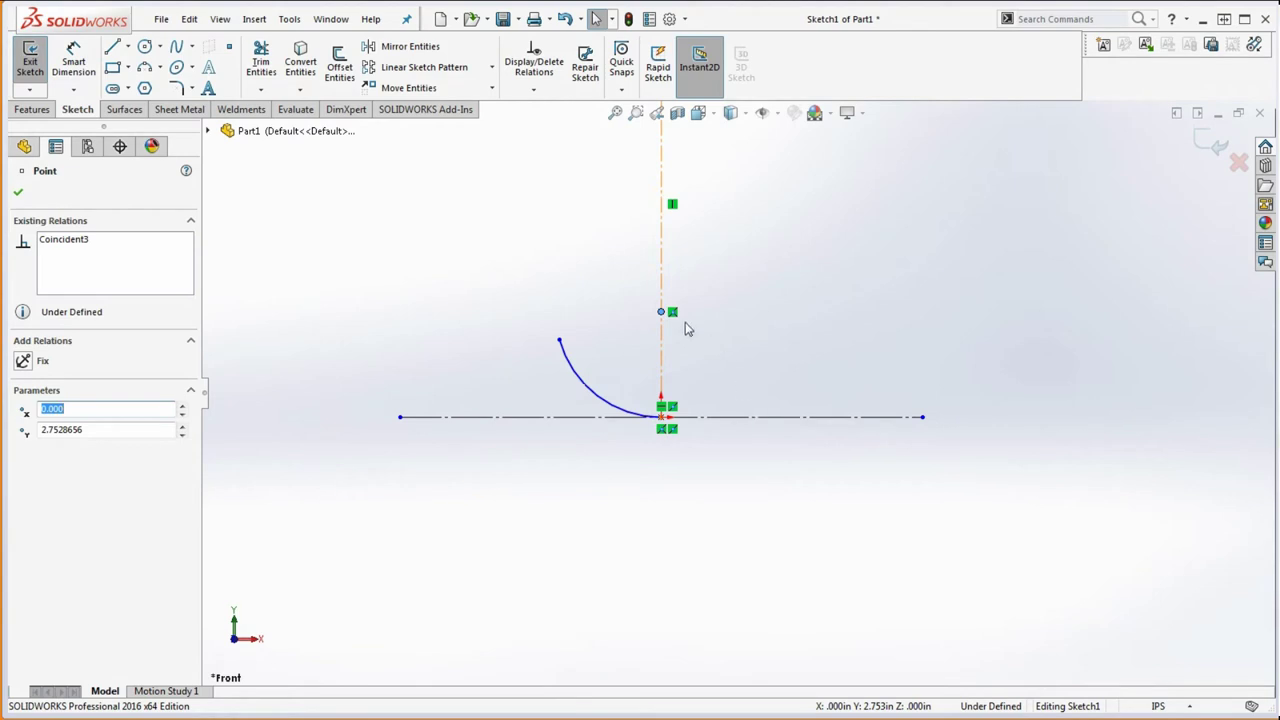
{"action": "left_click_drag", "start_coordinate": [662, 313], "coordinate": [689, 317]}
{"action": "left_click", "coordinate": [627, 402]}
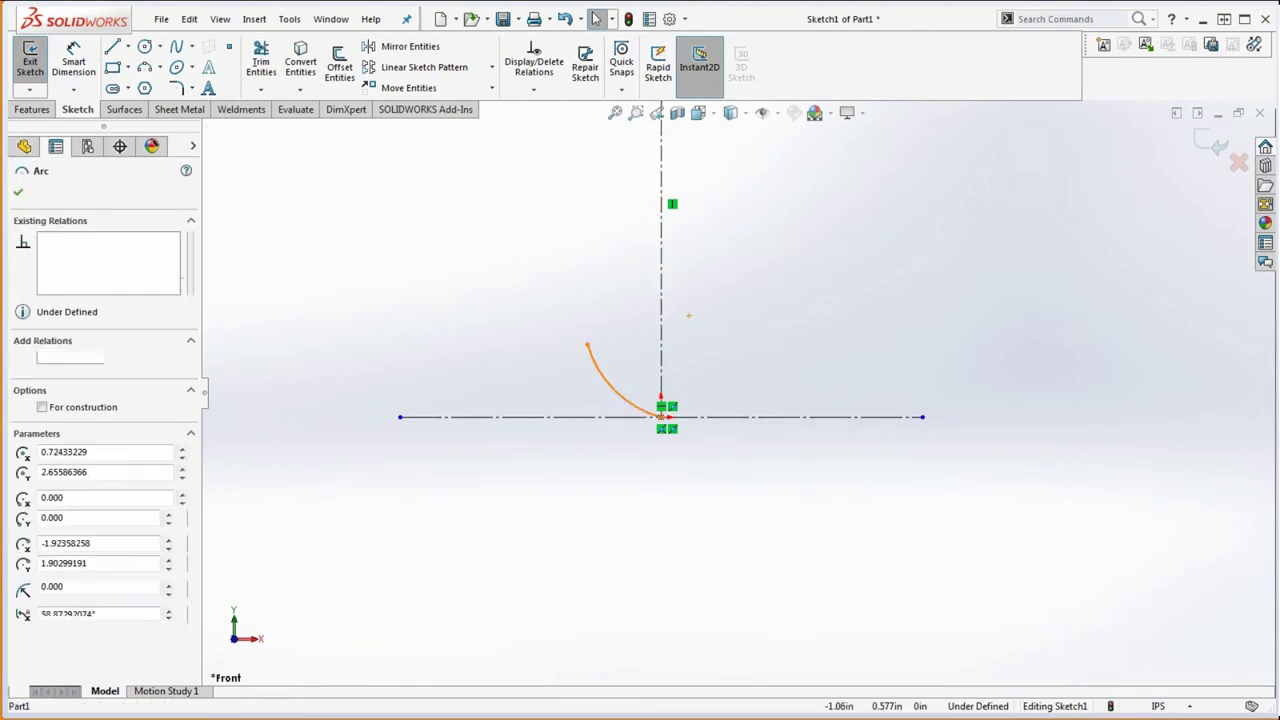
{"action": "left_click", "coordinate": [731, 418], "text": "ctrl"}
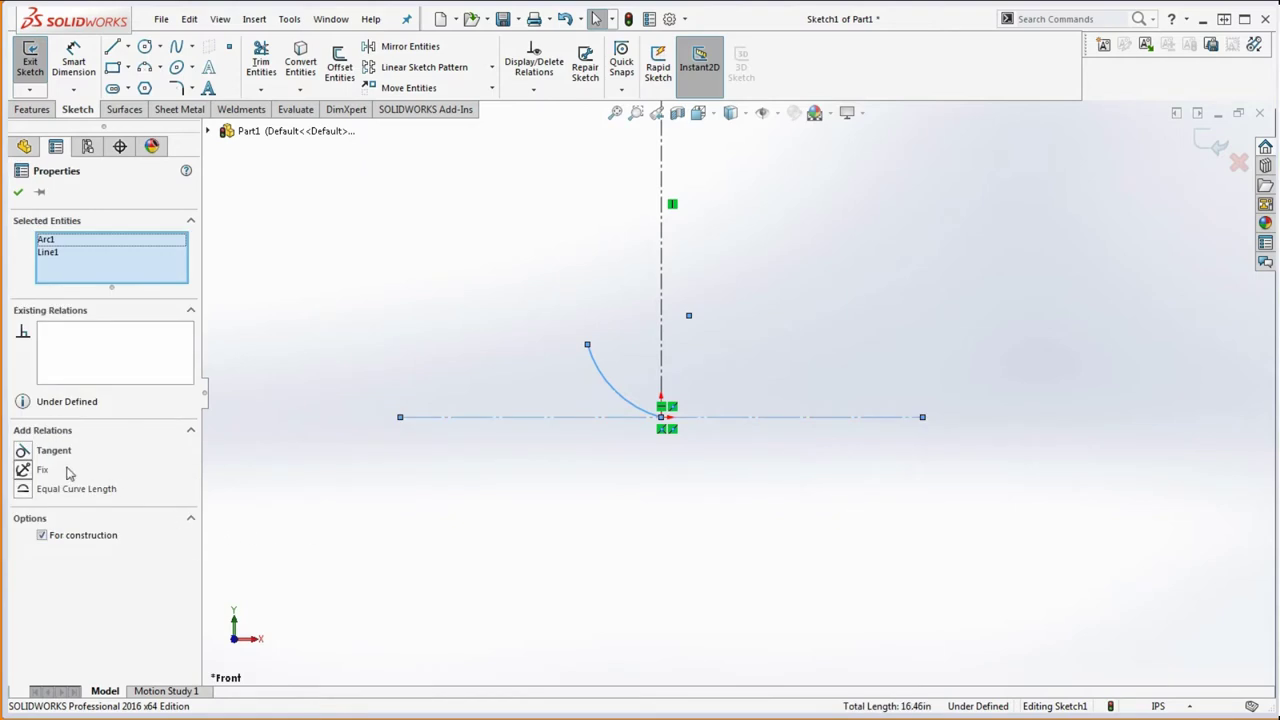
{"action": "left_click", "coordinate": [24, 453]}
{"action": "left_click", "coordinate": [579, 548]}
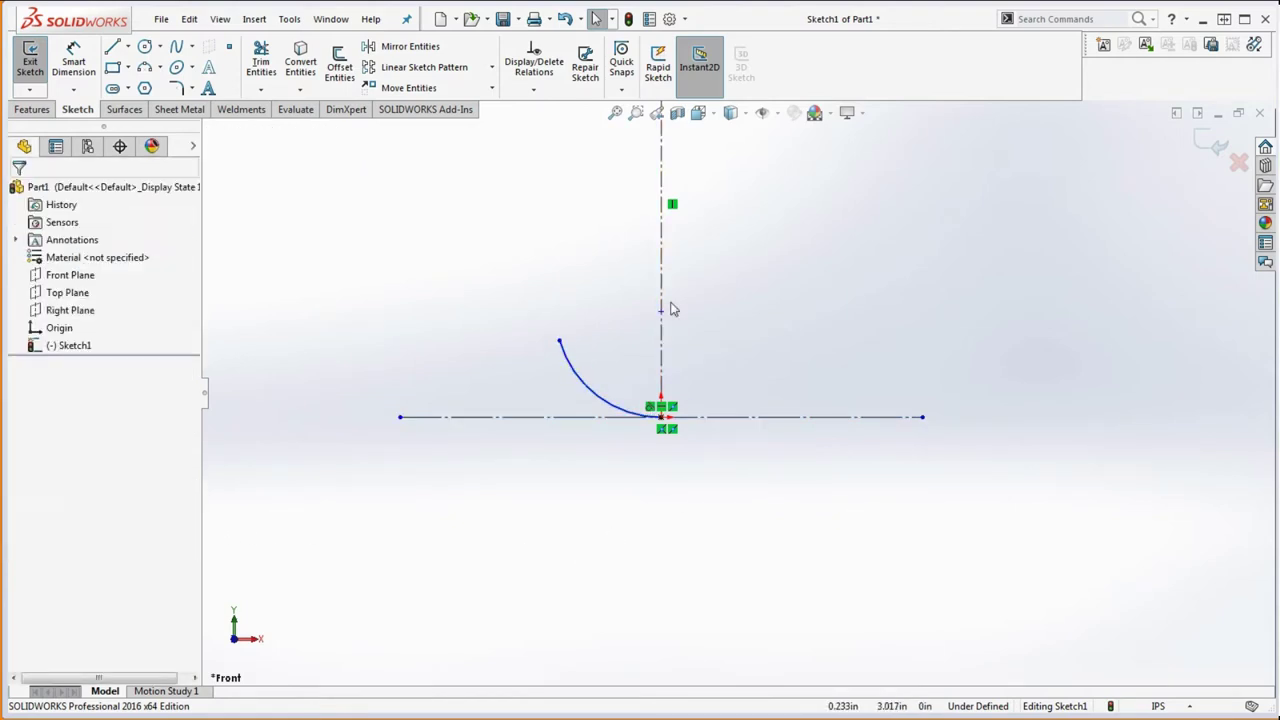
Draw a line up-left from the arc's end and make it tangent to the arc.
{"action": "key", "text": "z"}
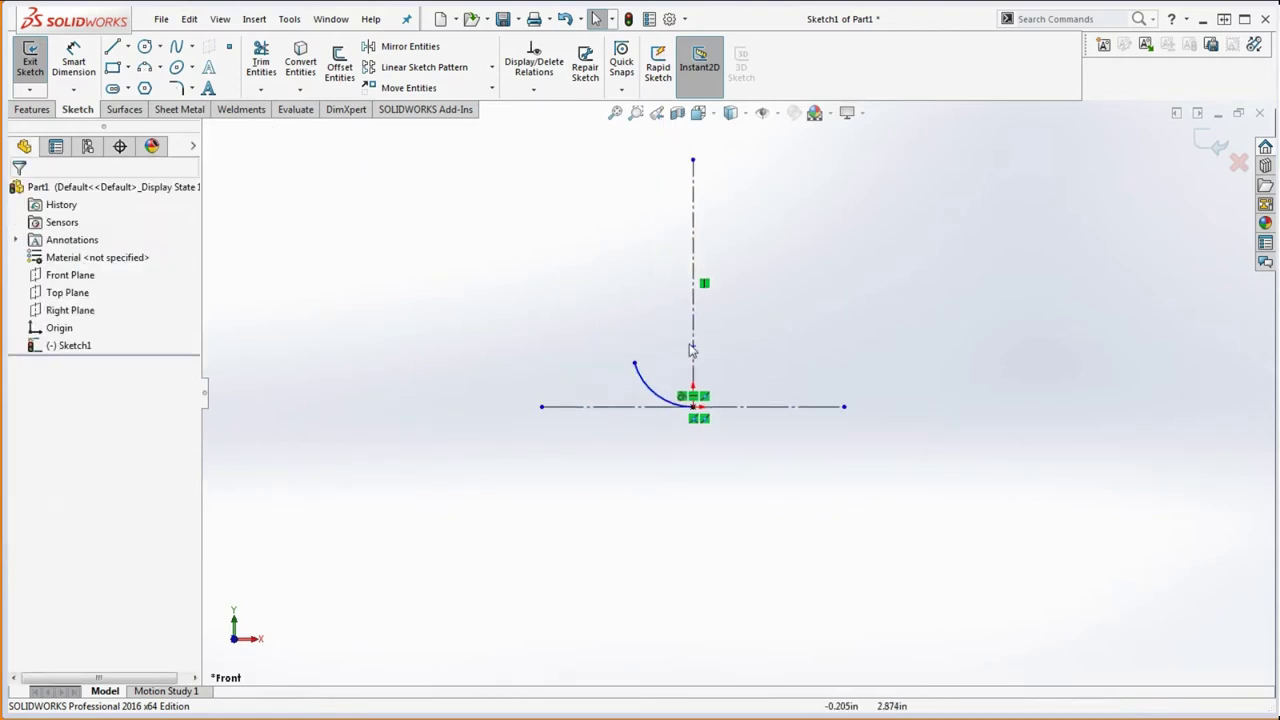
{"action": "left_click", "coordinate": [114, 48]}
{"action": "mouse_move", "coordinate": [634, 363]}
{"action": "left_mouse_down"}
{"action": "mouse_move", "coordinate": [514, 263]}
{"action": "mouse_move", "coordinate": [531, 252]}
{"action": "left_mouse_up"}
{"action": "key", "text": "Escape"}
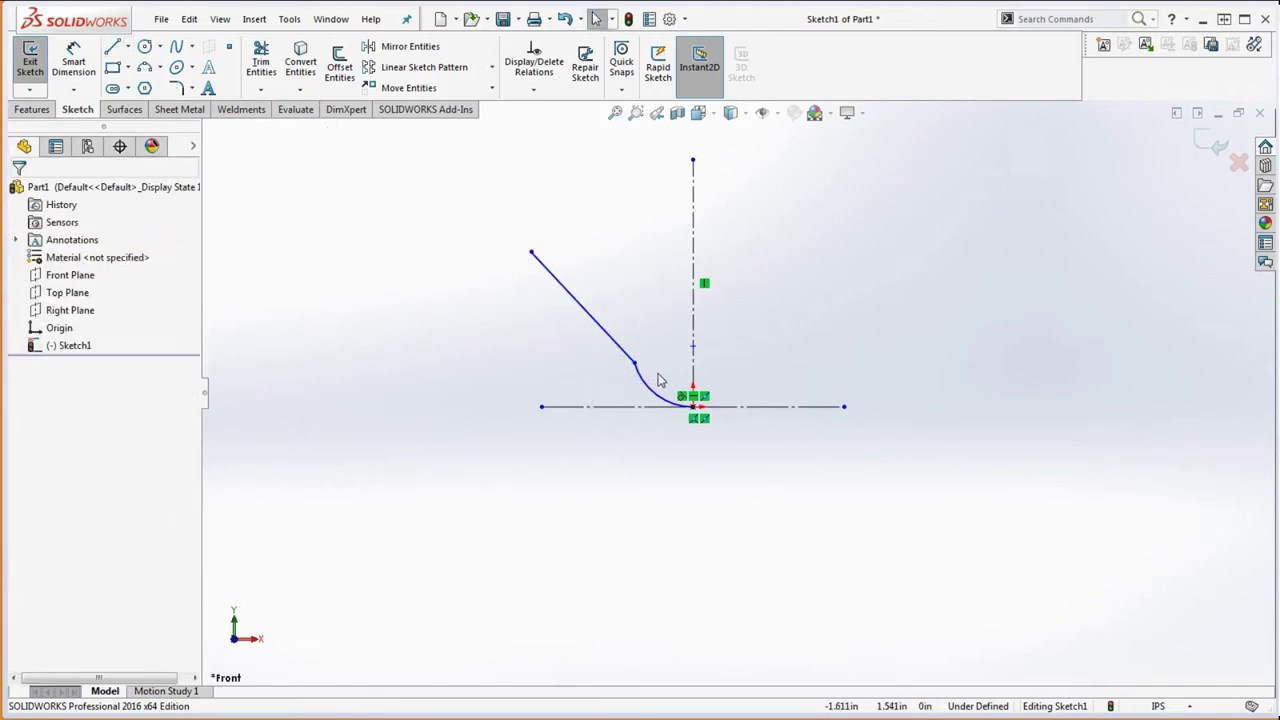
{"action": "scroll", "coordinate": [648, 375], "scroll_direction": "down", "scroll_amount": 4}
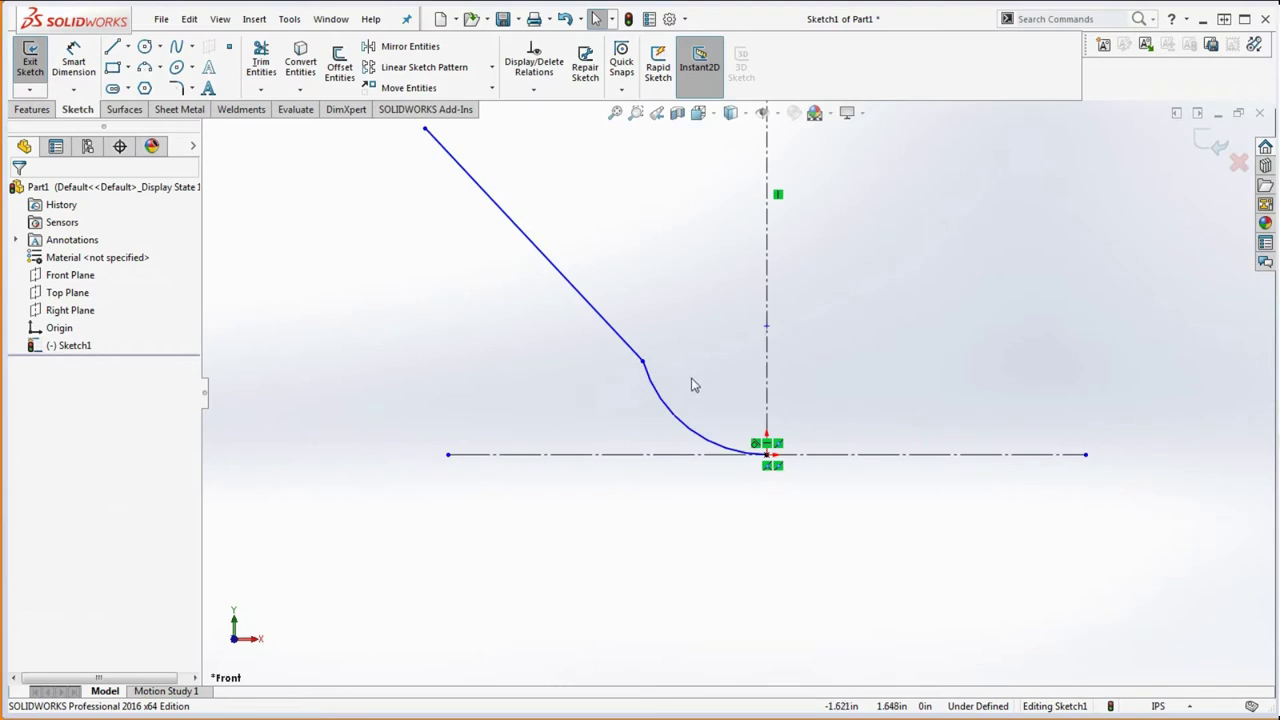
{"action": "left_click_drag", "start_coordinate": [648, 366], "coordinate": [606, 315]}
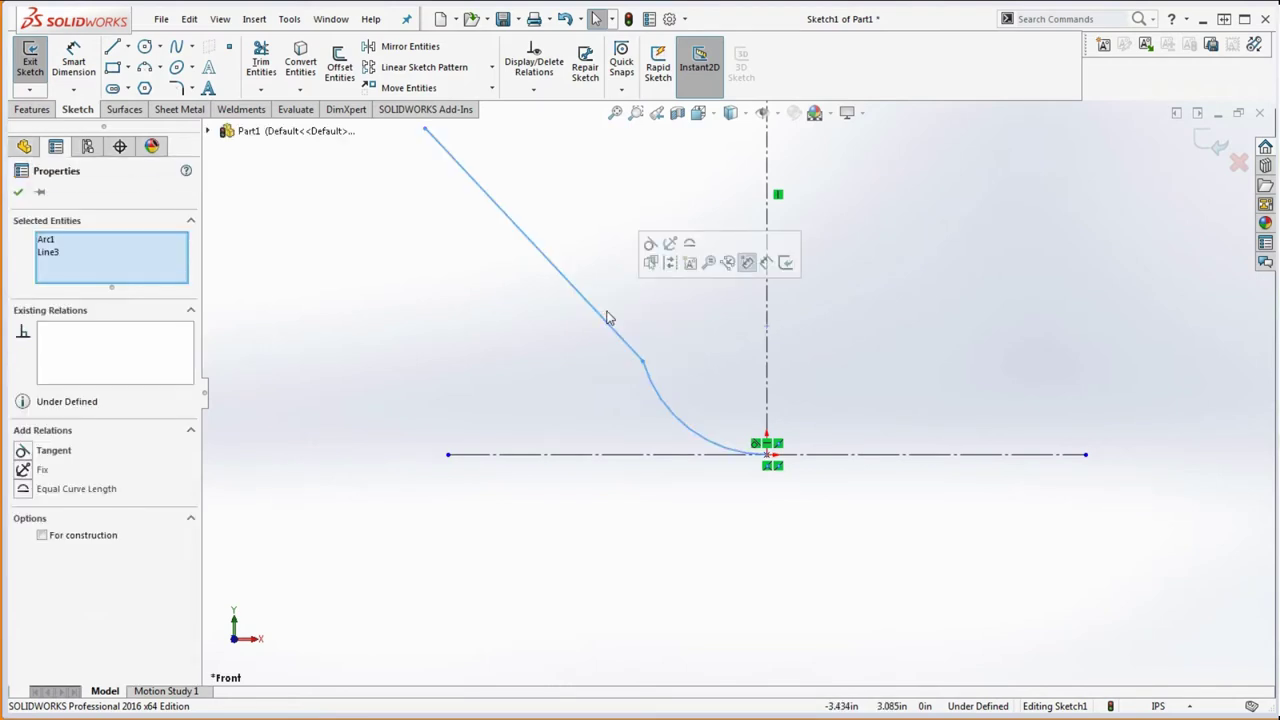
{"action": "left_click", "coordinate": [650, 245]}
{"action": "left_click", "coordinate": [640, 314]}
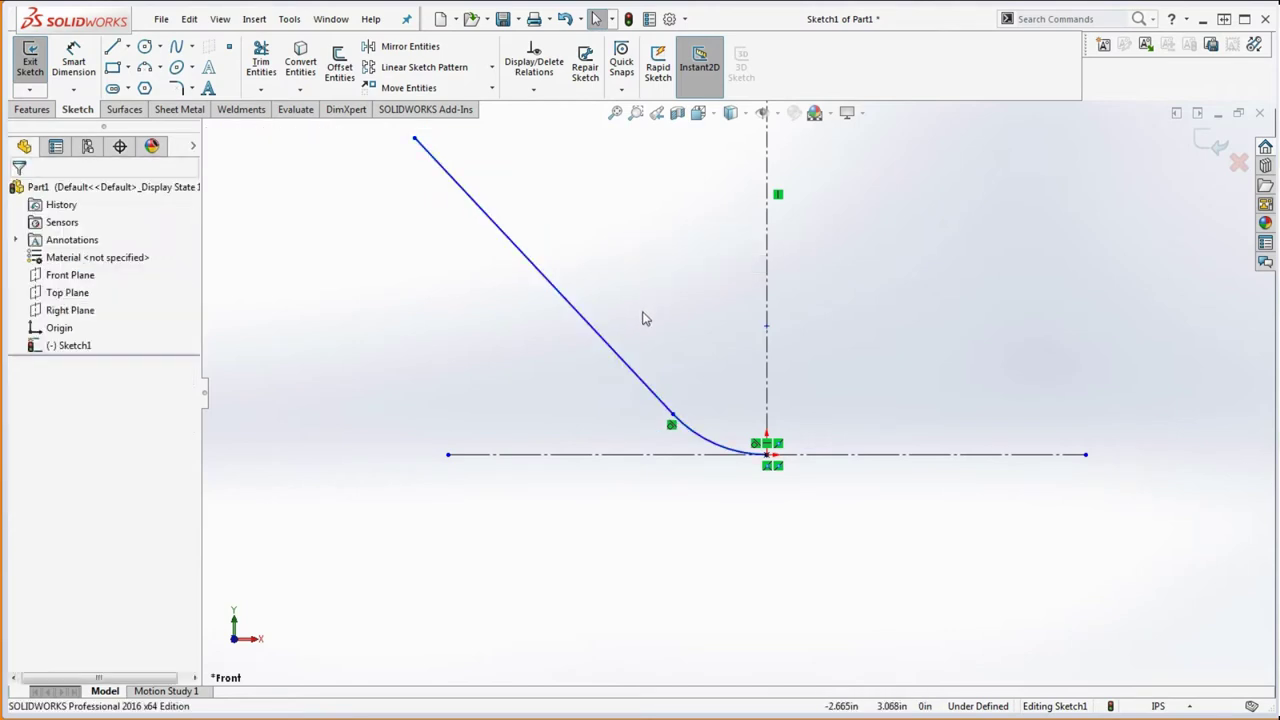
{"action": "scroll", "coordinate": [643, 314], "scroll_direction": "up", "scroll_amount": 2}
Dimension the line at 33° from the vertical centerline.
{"action": "left_click", "coordinate": [73, 60]}
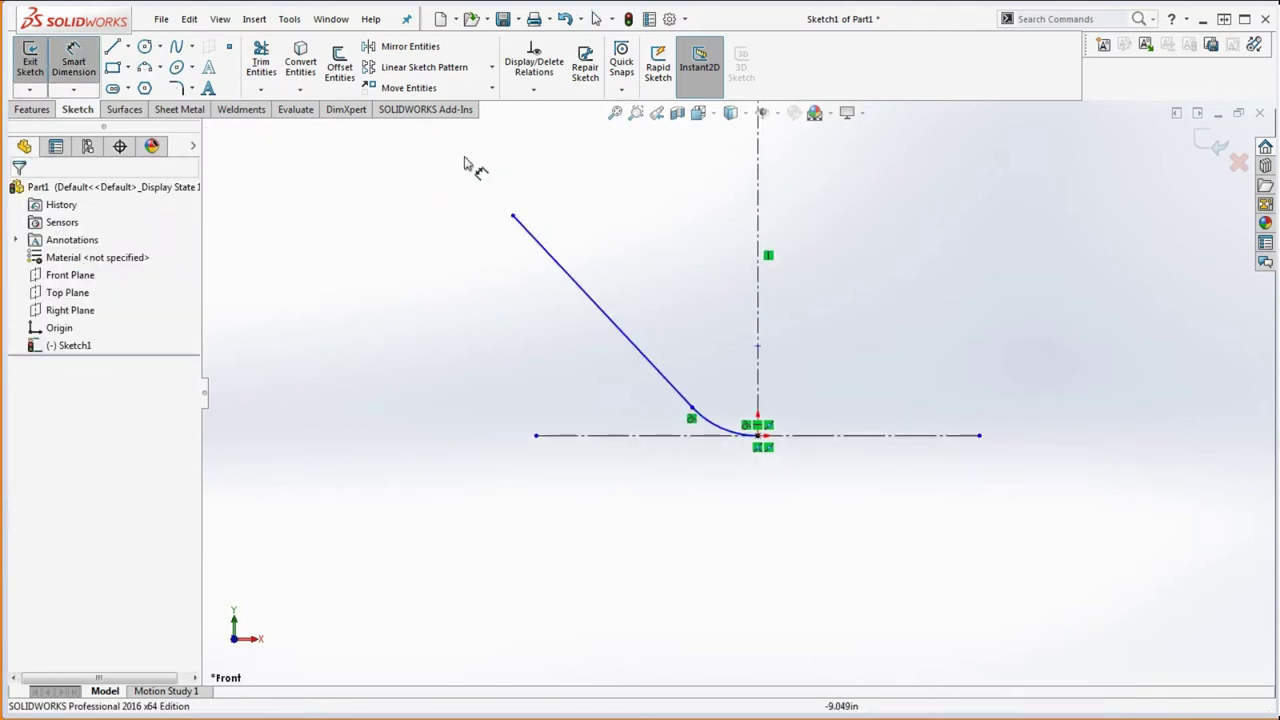
{"action": "left_click", "coordinate": [602, 312]}
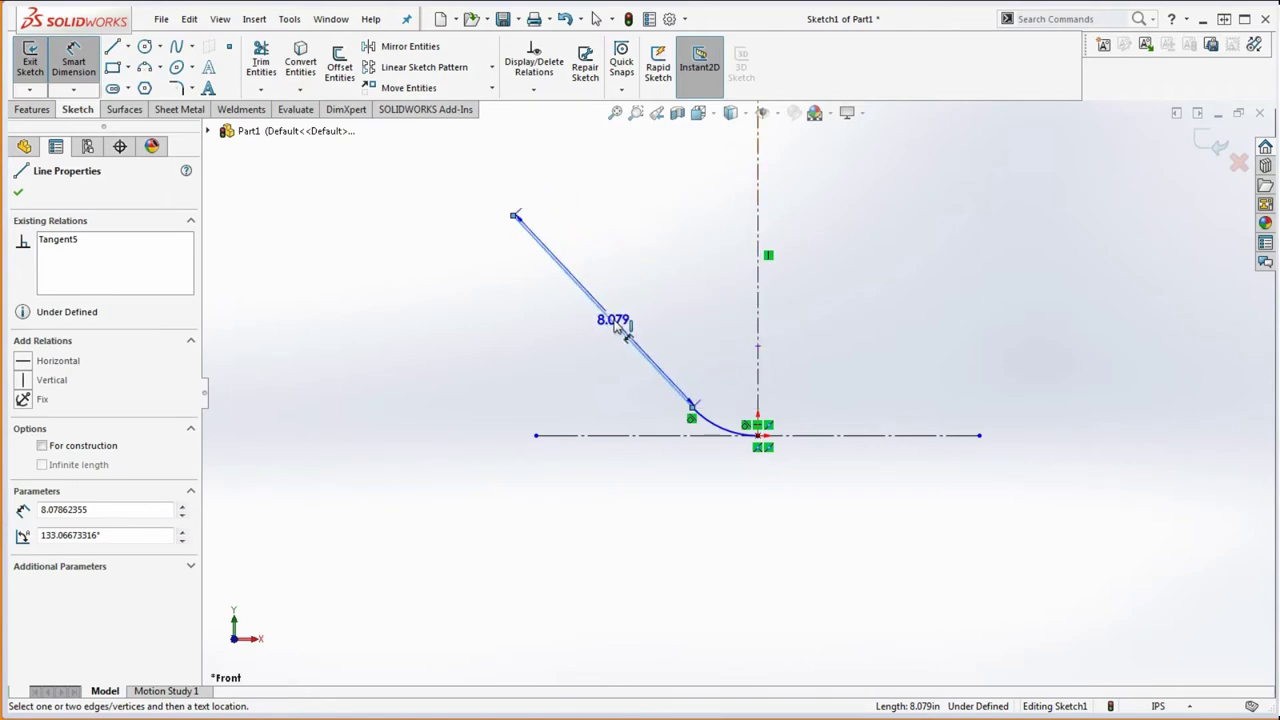
{"action": "left_click", "coordinate": [759, 298]}
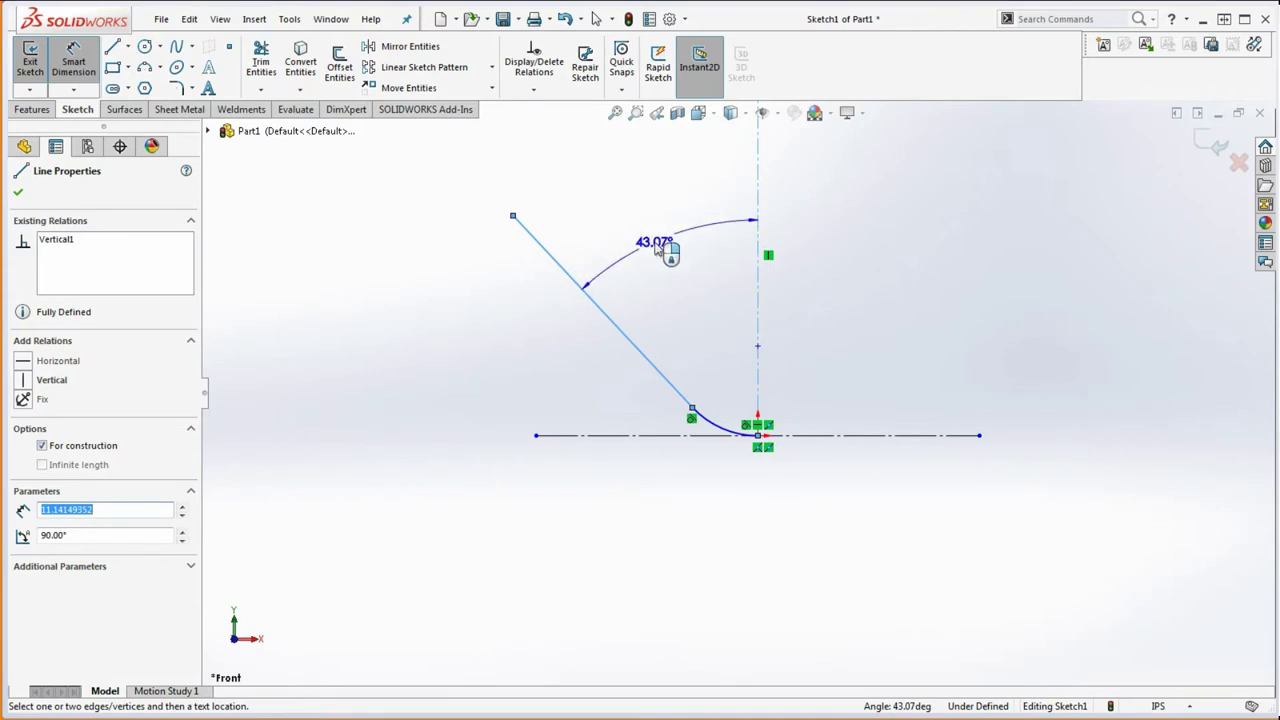
{"action": "left_click", "coordinate": [656, 246]}
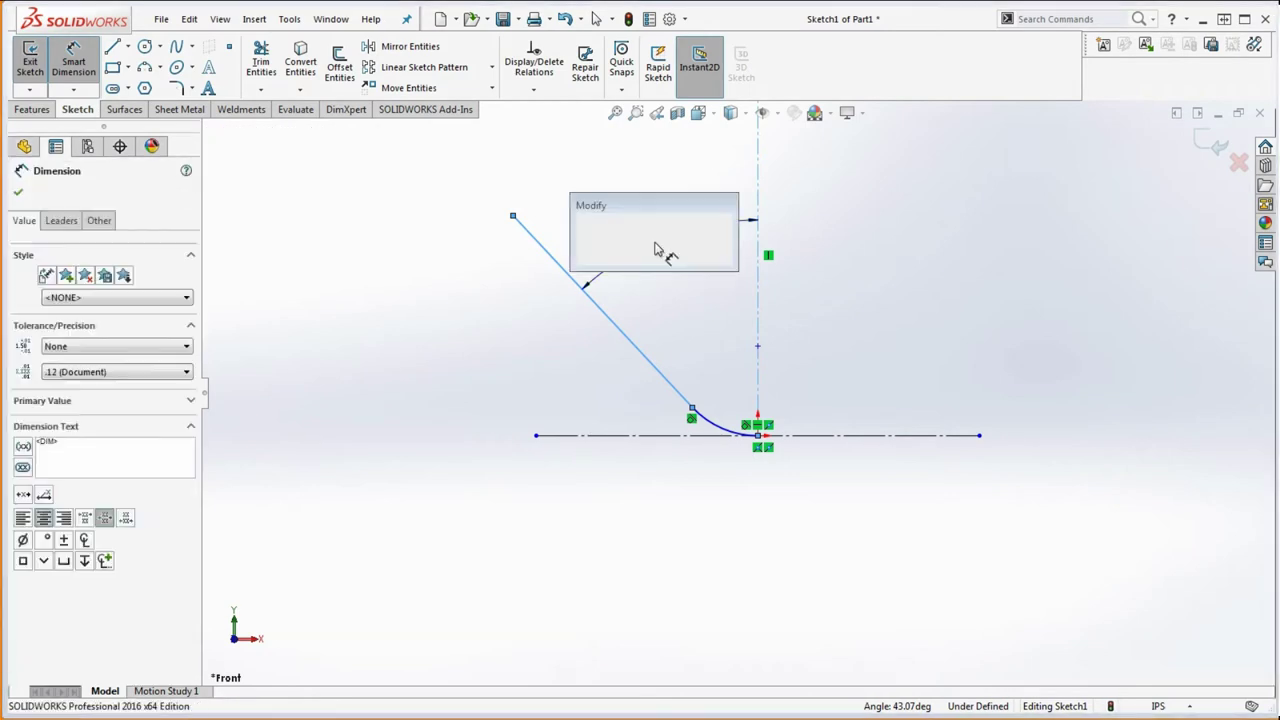
{"action": "type", "text": "33"}
{"action": "key", "text": "Return"}
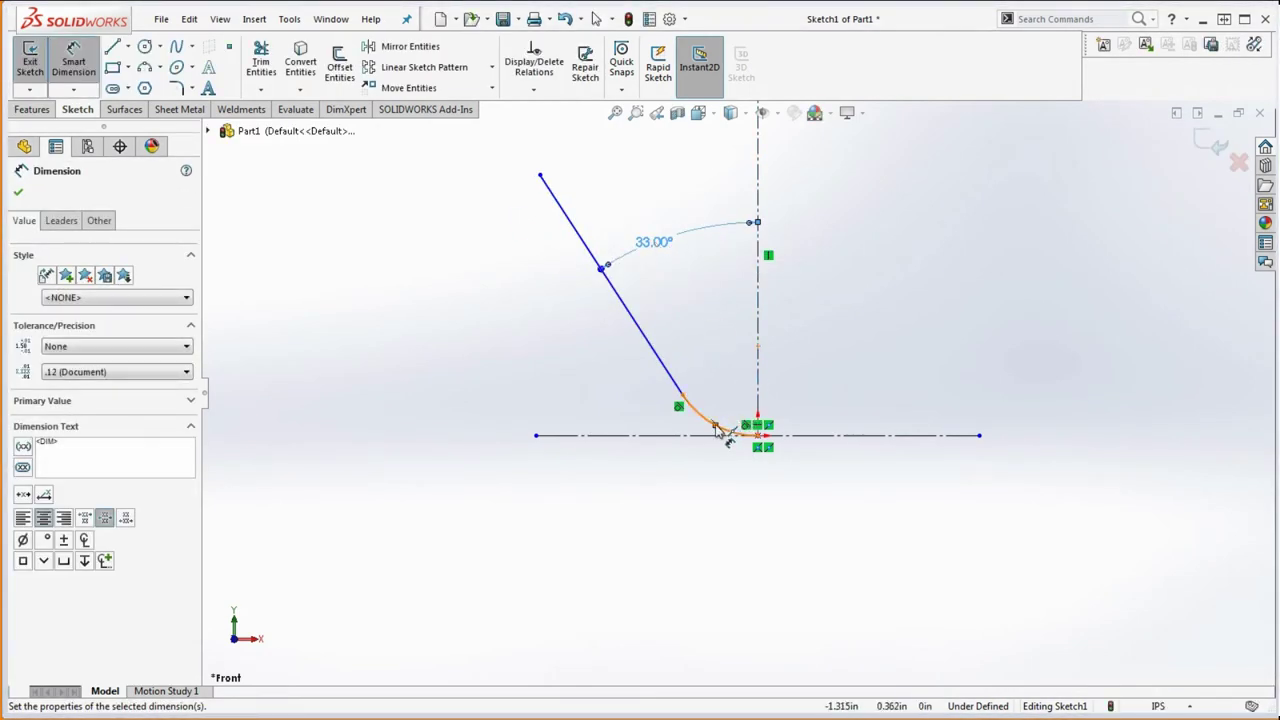
{"action": "key", "text": "Escape"}
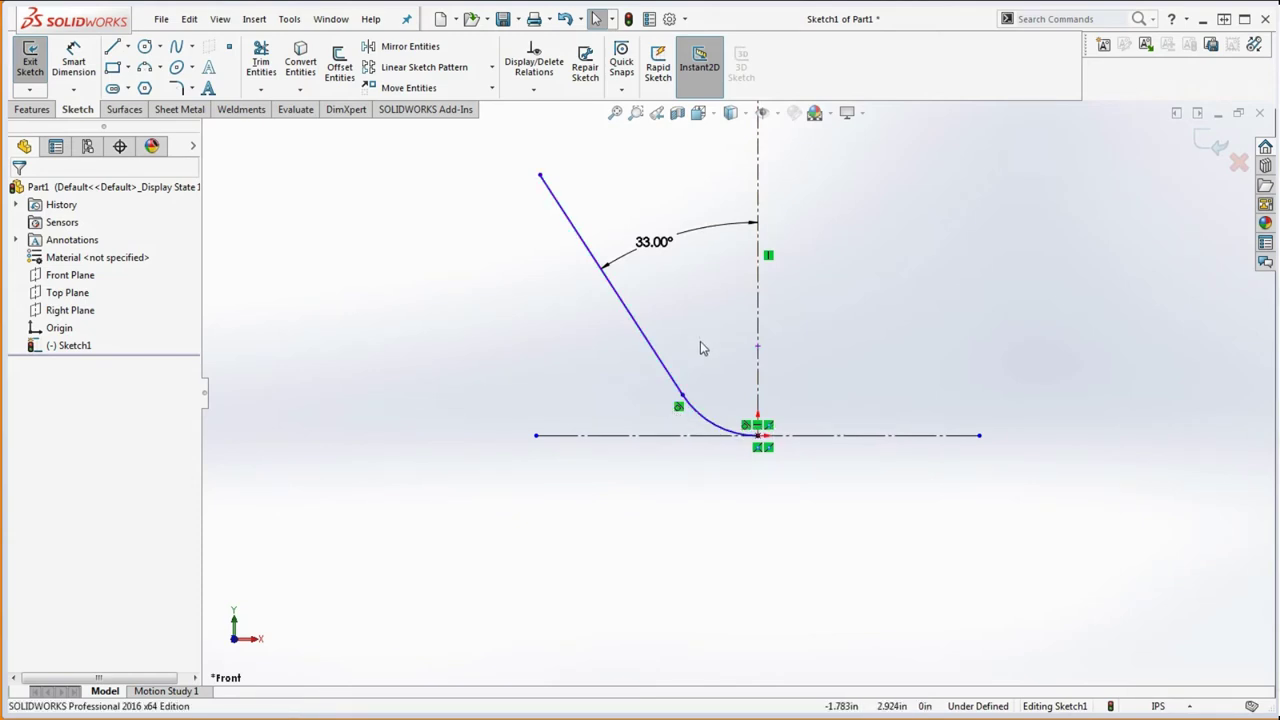
Drag the tangent point and the line's top end, comparing against the Schmean's Hook drawing.
{"action": "left_click", "coordinate": [682, 398]}
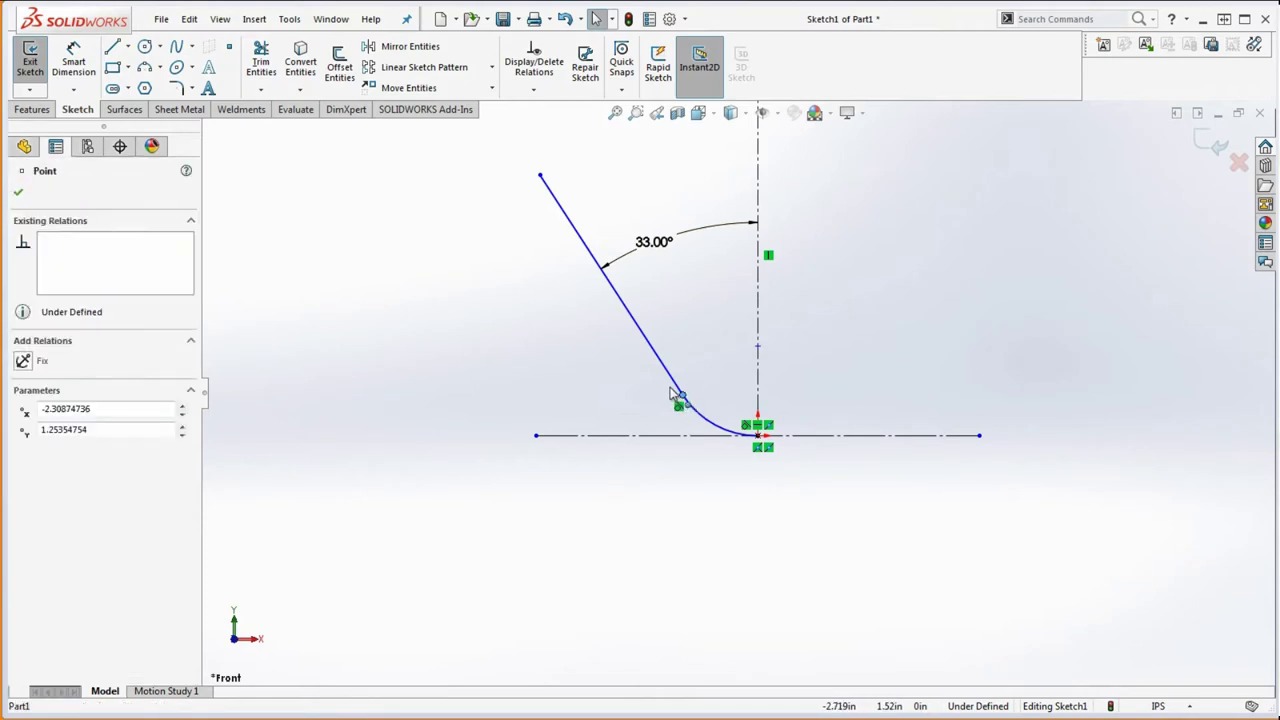
{"action": "mouse_move", "coordinate": [675, 394]}
{"action": "left_mouse_down"}
{"action": "mouse_move", "coordinate": [708, 395]}
{"action": "mouse_move", "coordinate": [663, 372]}
{"action": "left_mouse_up"}
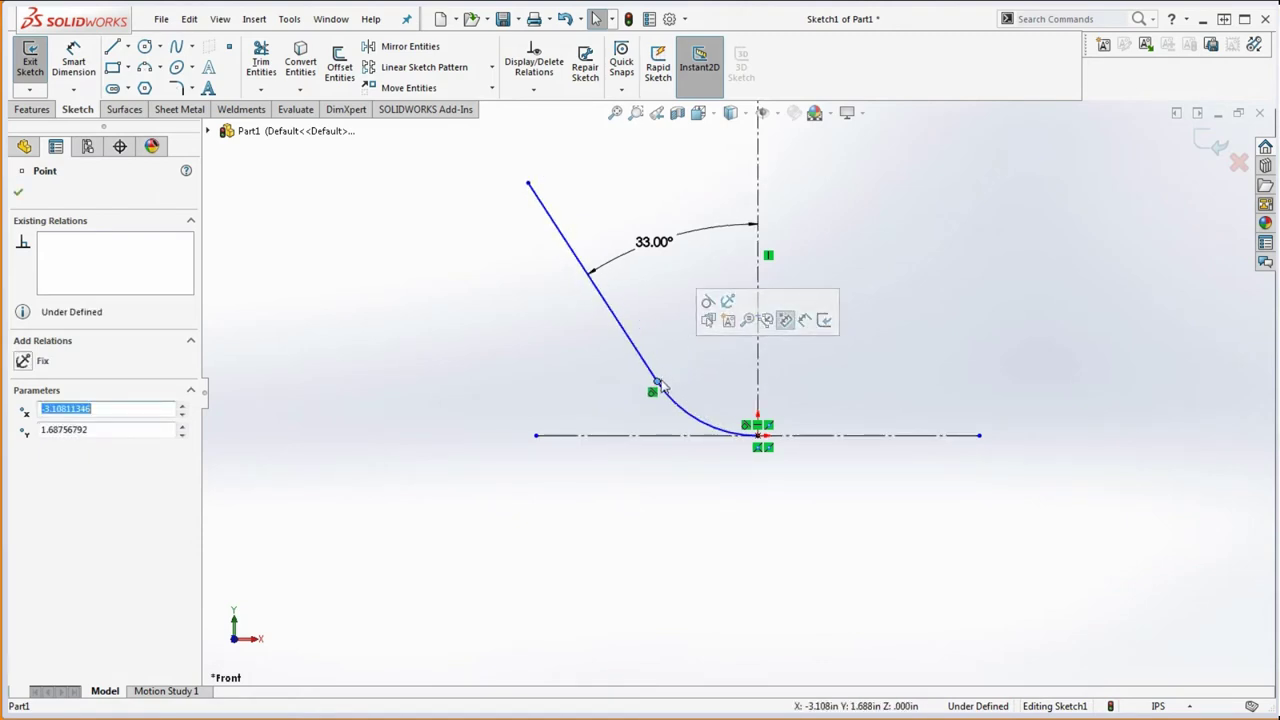
{"action": "mouse_move", "coordinate": [529, 185]}
{"action": "left_mouse_down"}
{"action": "mouse_move", "coordinate": [568, 238]}
{"action": "mouse_move", "coordinate": [604, 206]}
{"action": "mouse_move", "coordinate": [537, 194]}
{"action": "left_mouse_up"}
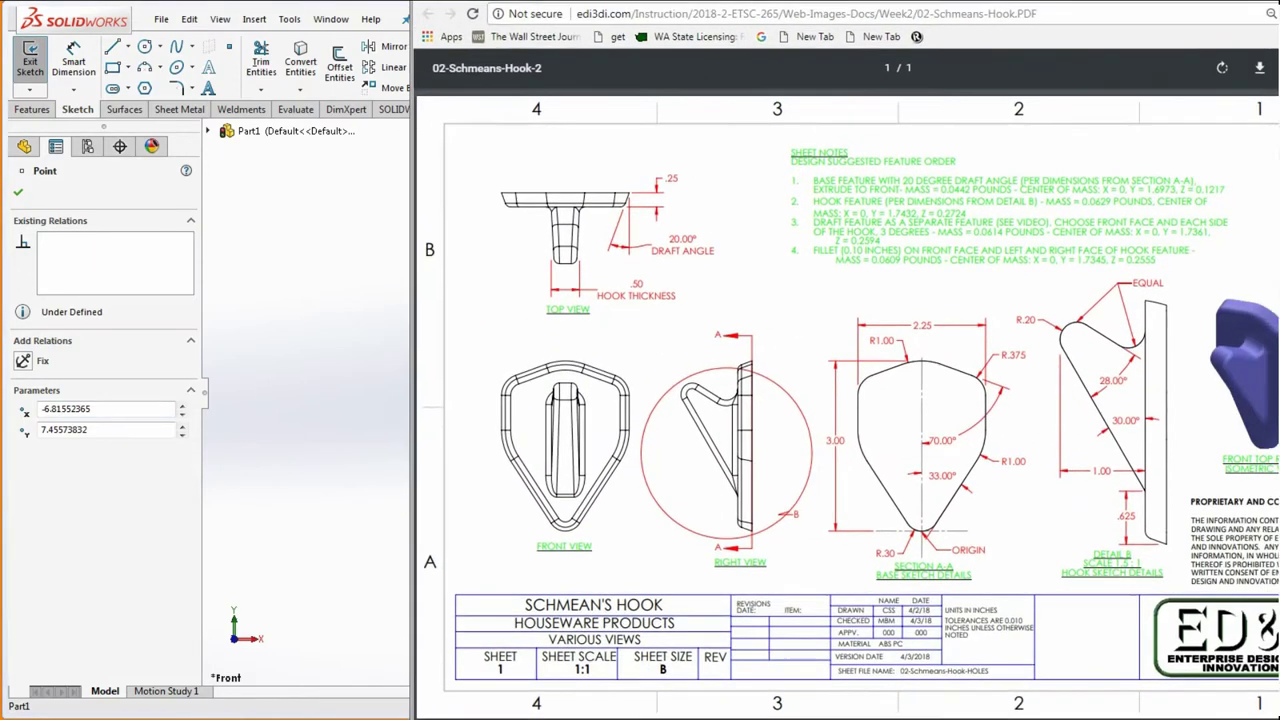
{"action": "left_click_drag", "start_coordinate": [1279, 6], "coordinate": [1167, 6]}
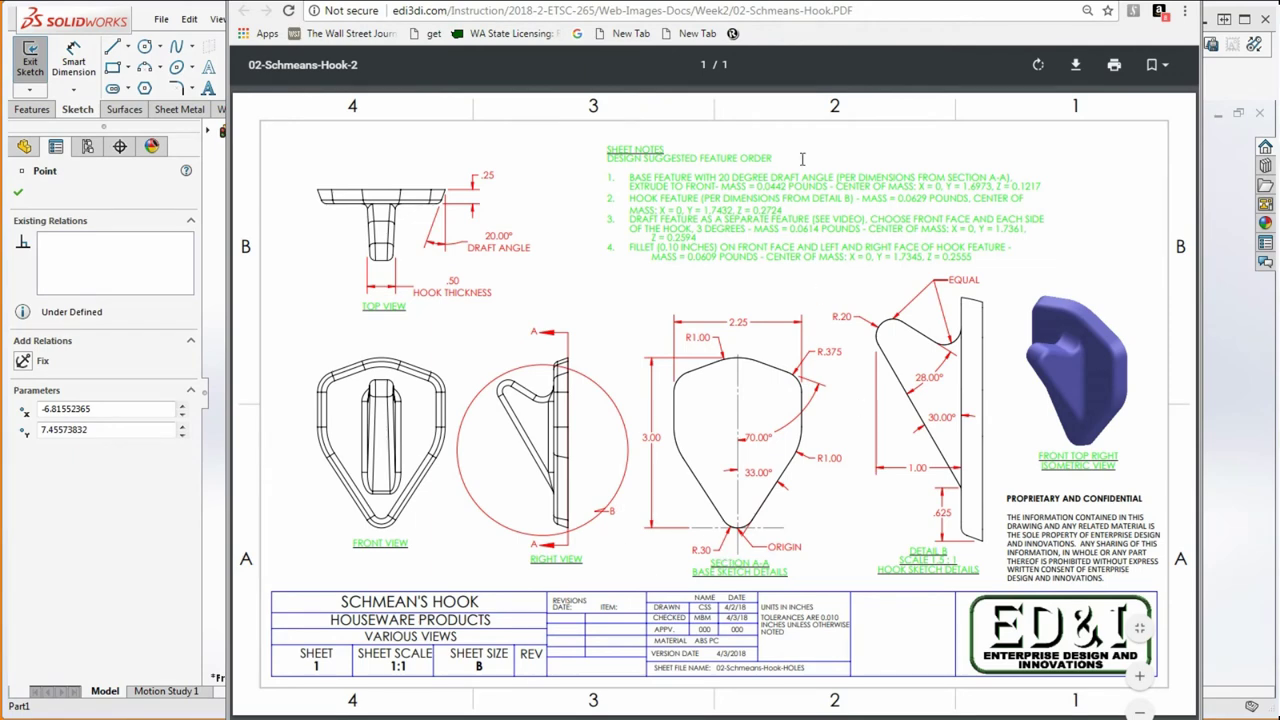
{"action": "left_click_drag", "start_coordinate": [500, 4], "coordinate": [1279, 4]}
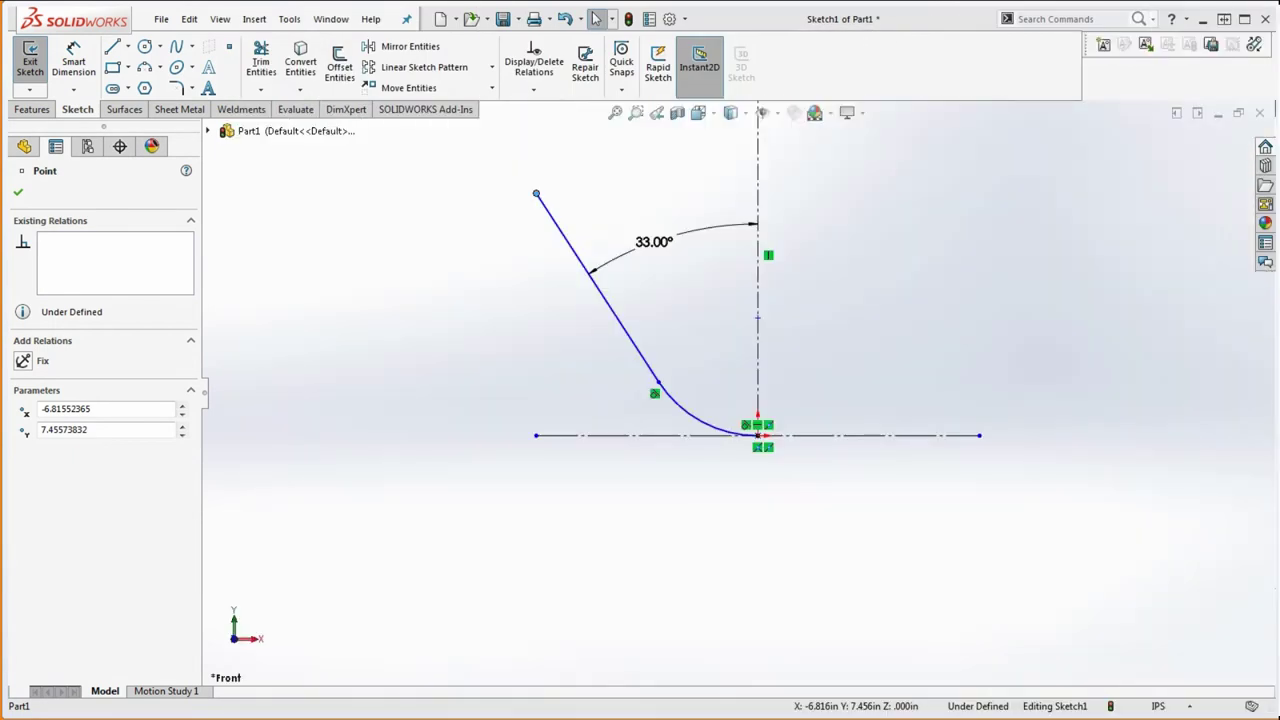
Dimension the corner arc with a radius of 0.300.
{"action": "left_click", "coordinate": [73, 62]}
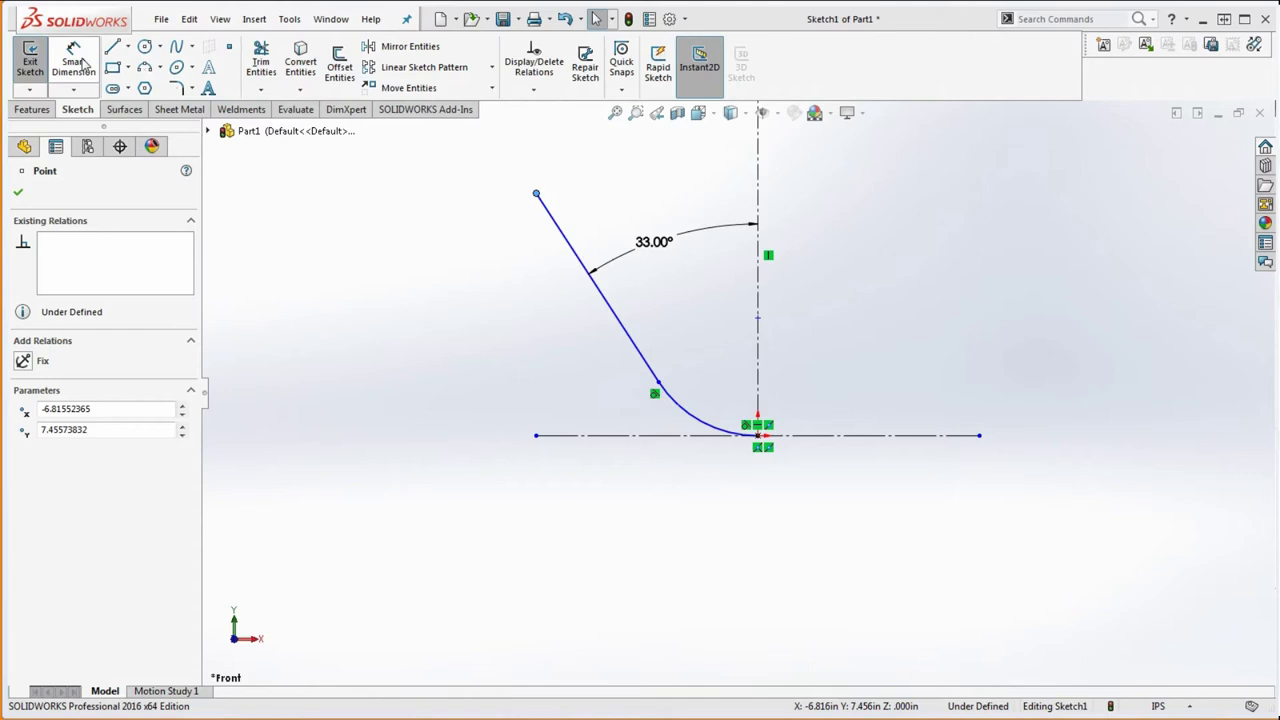
{"action": "left_click", "coordinate": [692, 418]}
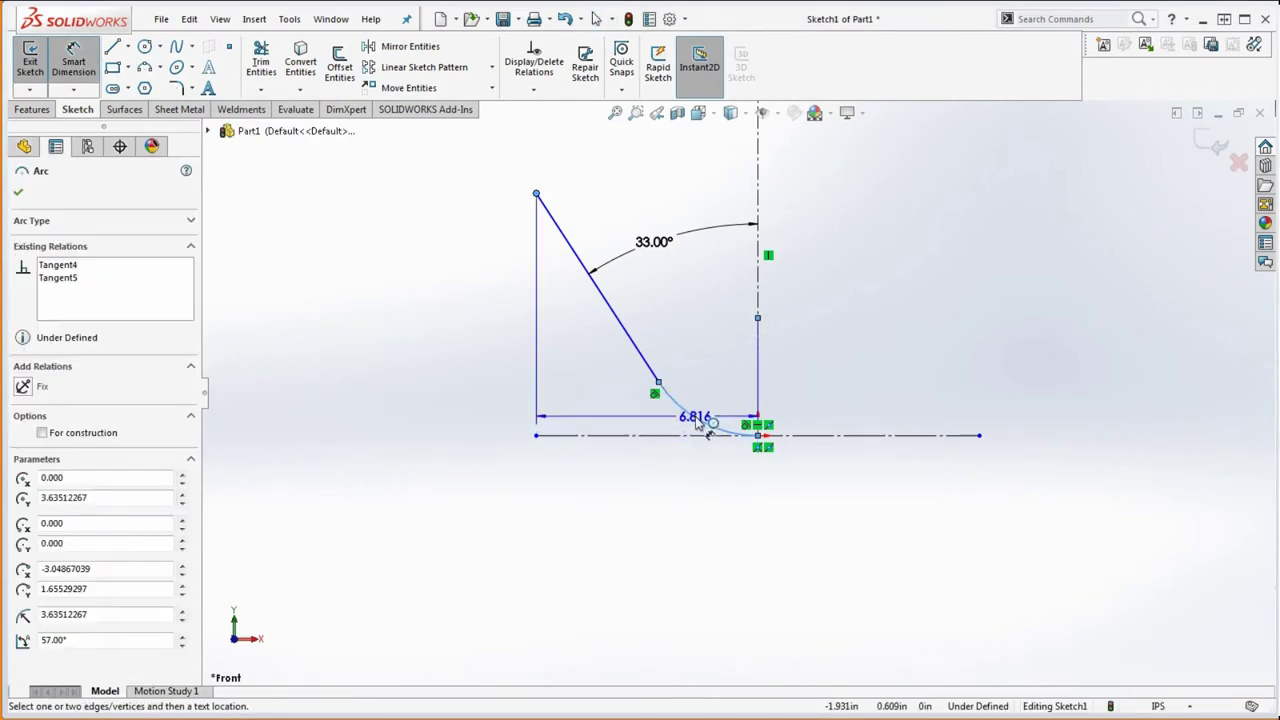
{"action": "key", "text": "Escape"}
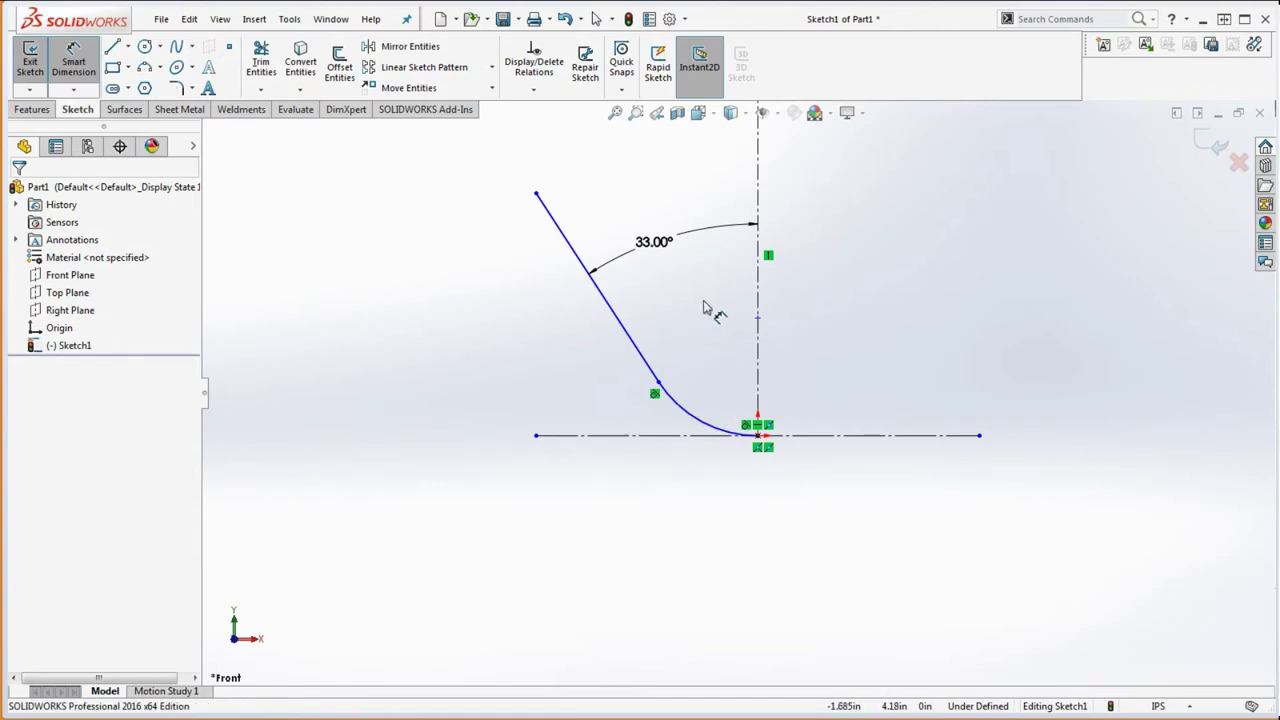
{"action": "left_click", "coordinate": [698, 424]}
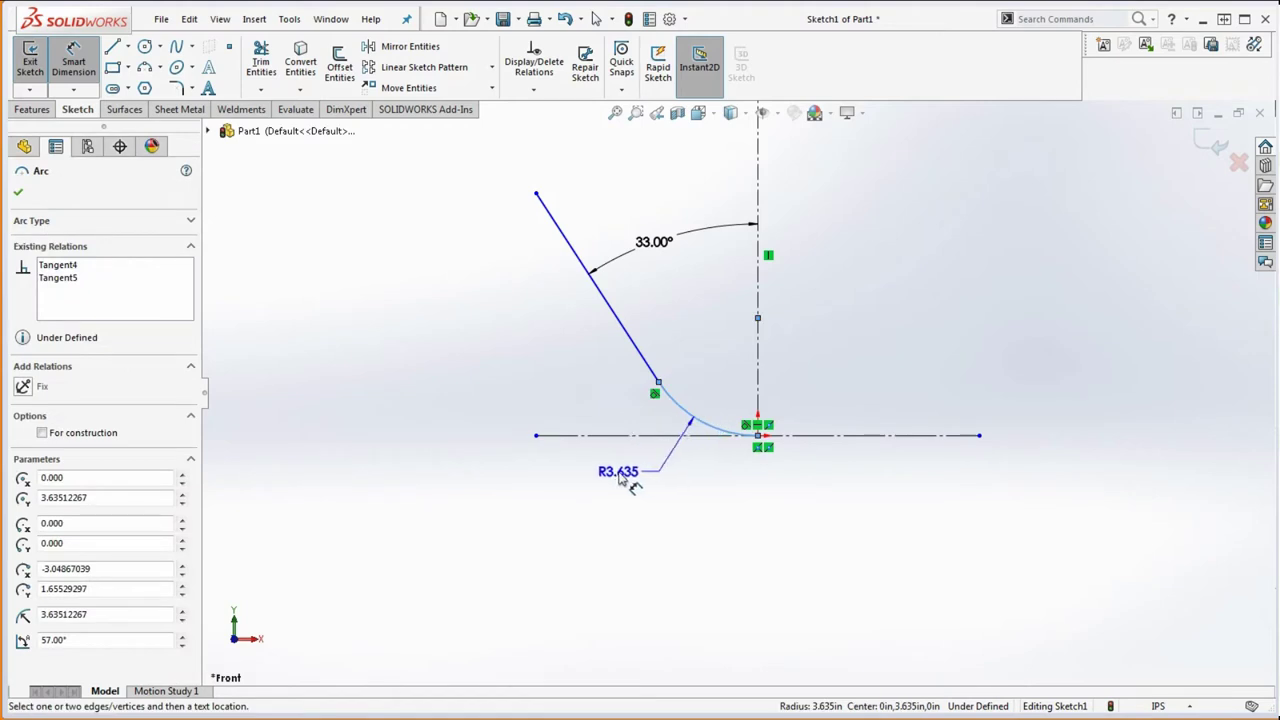
{"action": "left_click", "coordinate": [717, 472]}
{"action": "type", "text": ".3"}
{"action": "key", "text": "Return"}
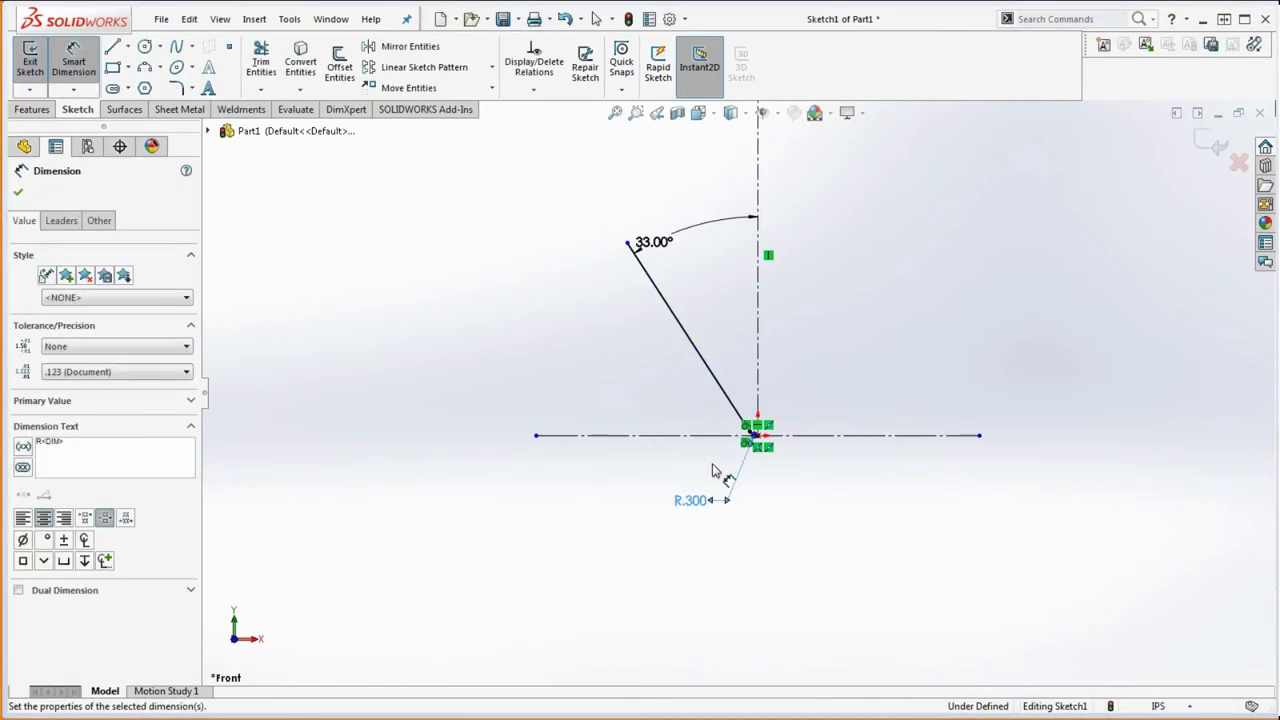
{"action": "key", "text": "Escape"}
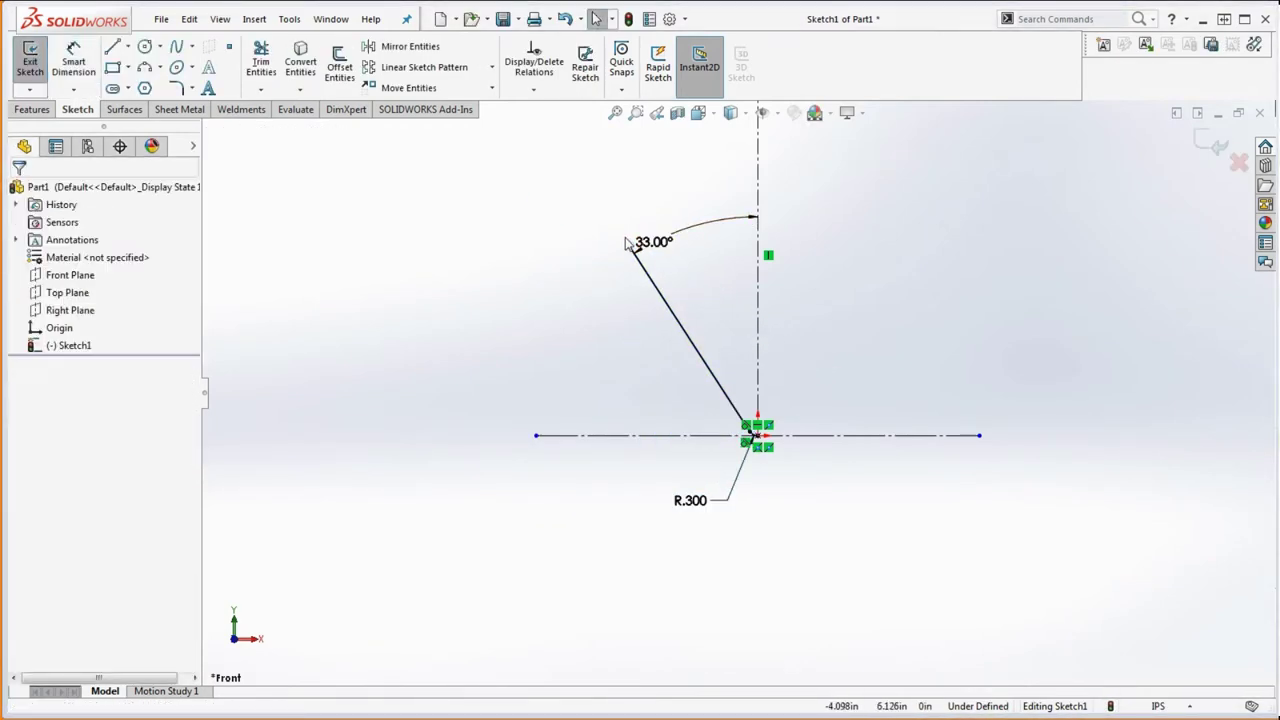
Shorten the 33° line and tidy the 33.00° and R.300 dimensions, then view the drawing.
{"action": "left_click_drag", "start_coordinate": [629, 247], "coordinate": [719, 385]}
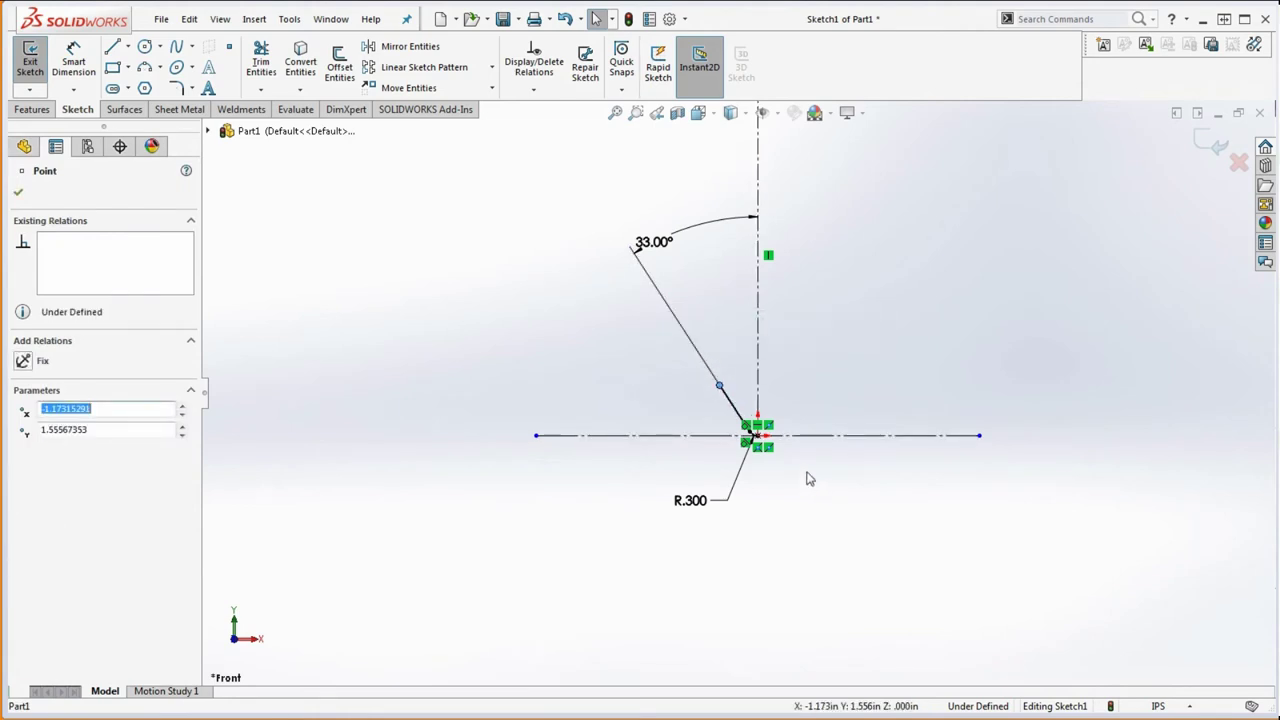
{"action": "mouse_move", "coordinate": [680, 254]}
{"action": "left_mouse_down"}
{"action": "mouse_move", "coordinate": [788, 412]}
{"action": "mouse_move", "coordinate": [755, 400]}
{"action": "left_mouse_up"}
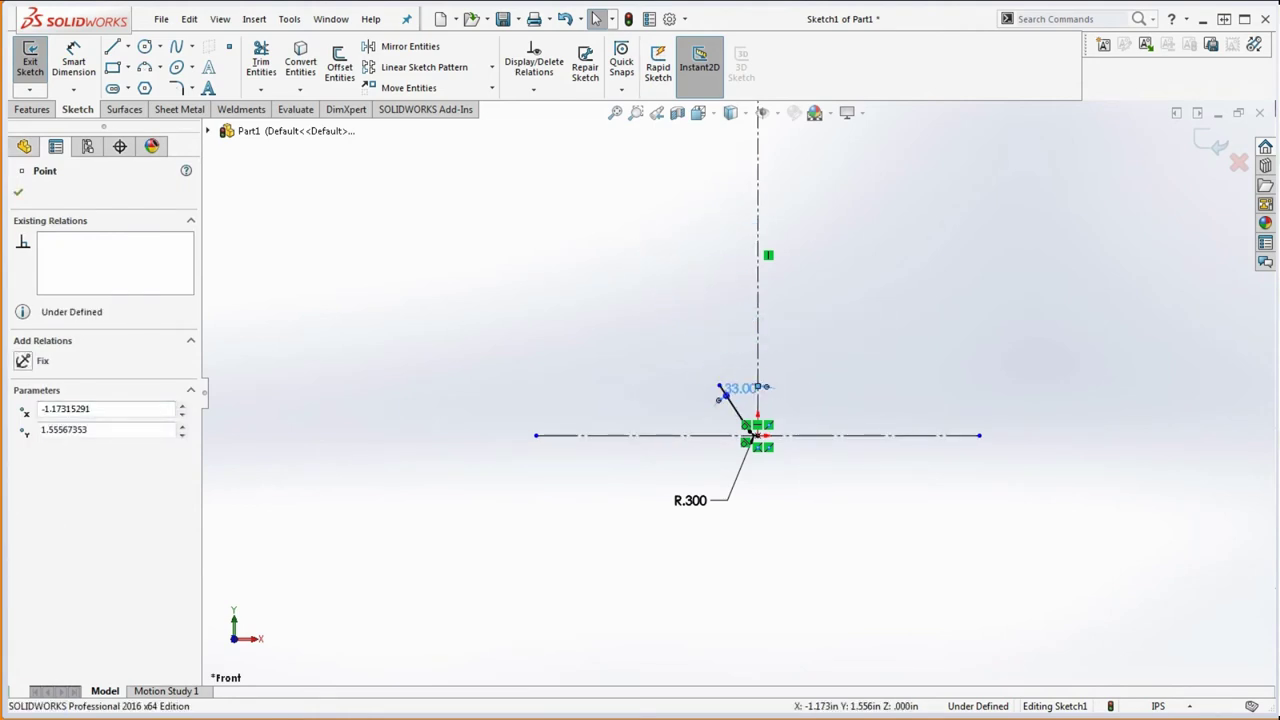
{"action": "scroll", "coordinate": [752, 413], "scroll_direction": "down", "scroll_amount": 5}
{"action": "scroll", "coordinate": [755, 412], "scroll_direction": "down", "scroll_amount": 1}
{"action": "scroll", "coordinate": [603, 556], "scroll_direction": "up", "scroll_amount": 2}
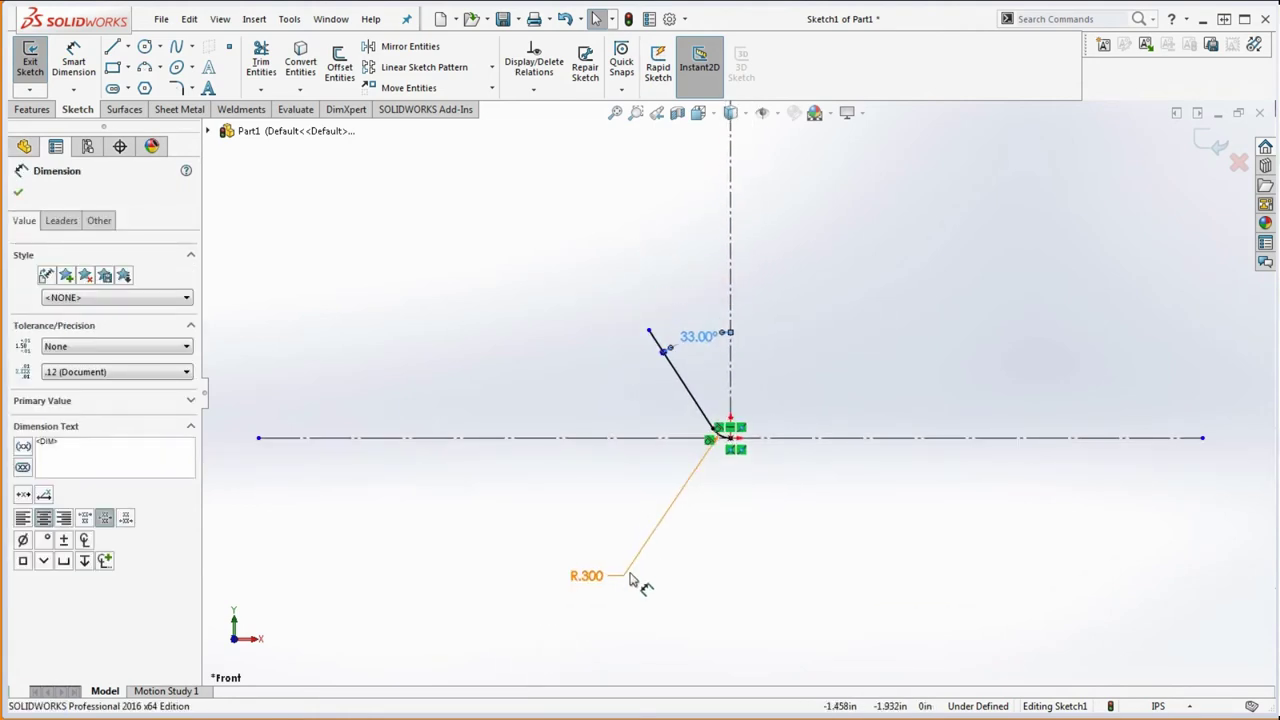
{"action": "left_click_drag", "start_coordinate": [604, 578], "coordinate": [663, 492]}
{"action": "left_click", "coordinate": [759, 486]}
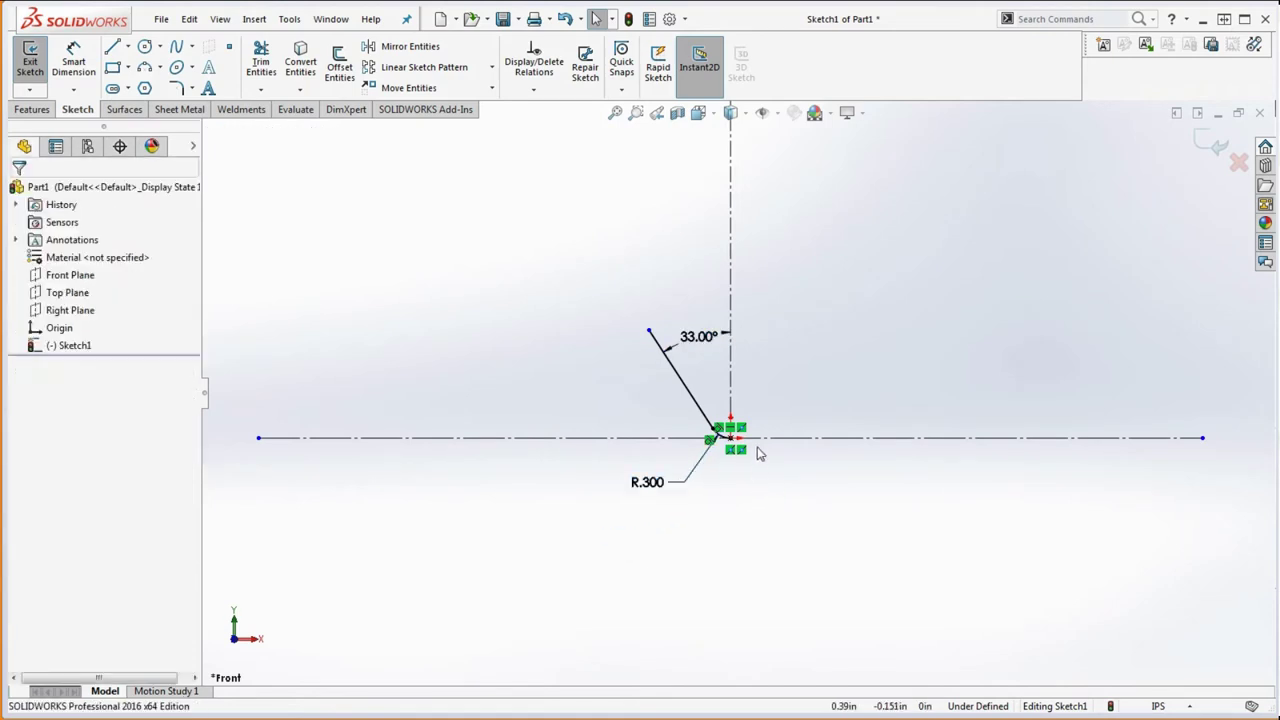
{"action": "scroll", "coordinate": [757, 449], "scroll_direction": "down", "scroll_amount": 2}
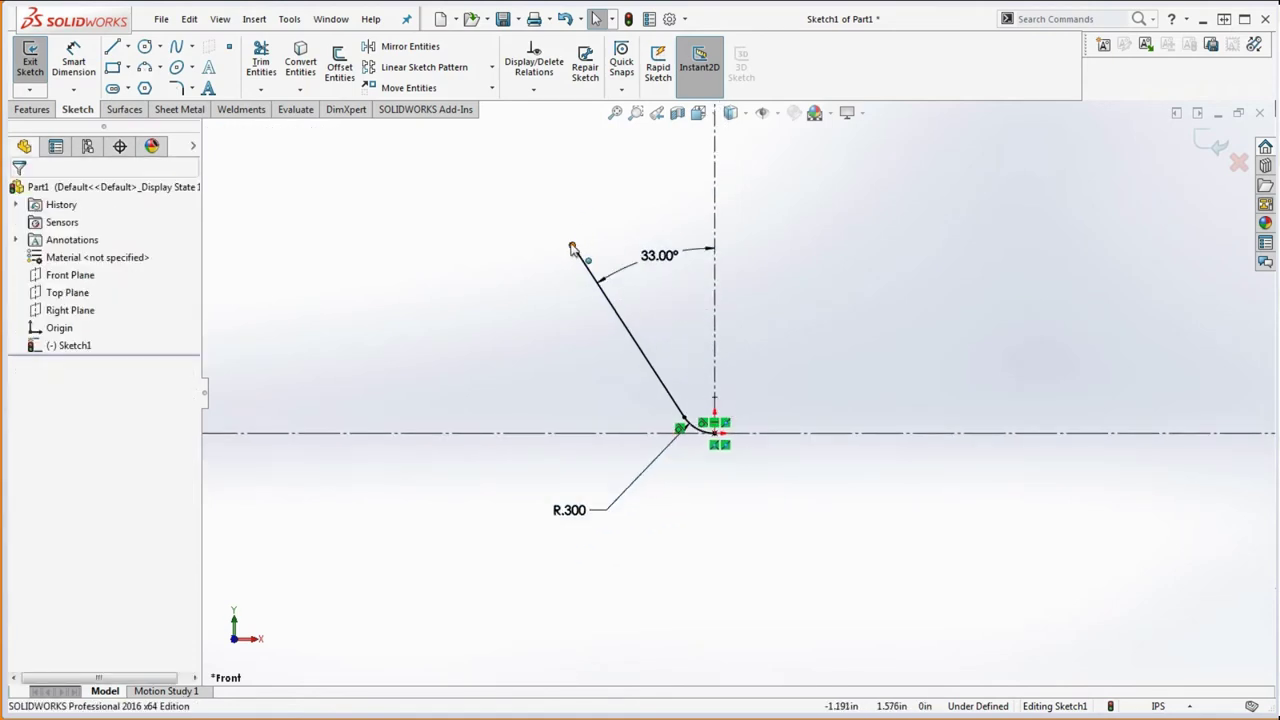
{"action": "mouse_move", "coordinate": [573, 249]}
{"action": "left_mouse_down"}
{"action": "mouse_move", "coordinate": [511, 177]}
{"action": "mouse_move", "coordinate": [586, 270]}
{"action": "left_mouse_up"}
{"action": "mouse_move", "coordinate": [591, 295]}
{"action": "left_mouse_down"}
{"action": "mouse_move", "coordinate": [604, 325]}
{"action": "mouse_move", "coordinate": [626, 329]}
{"action": "left_mouse_up"}
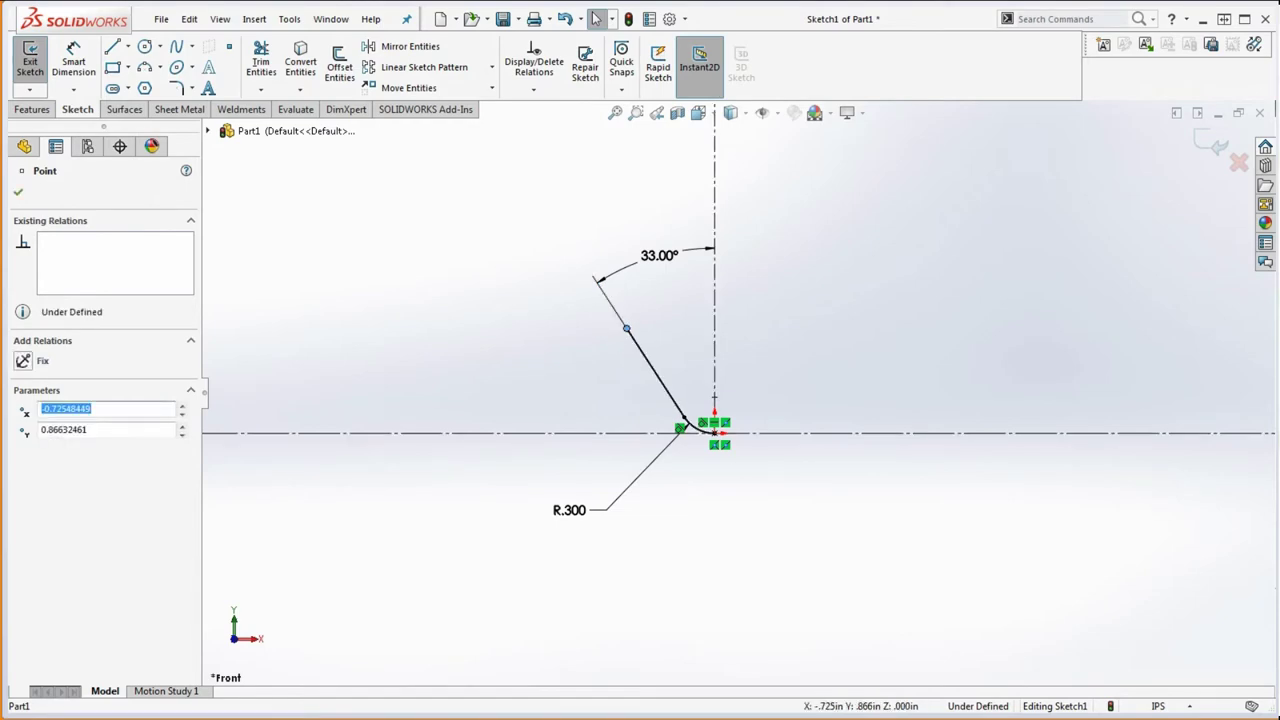
{"action": "key", "text": "alt+Tab"}
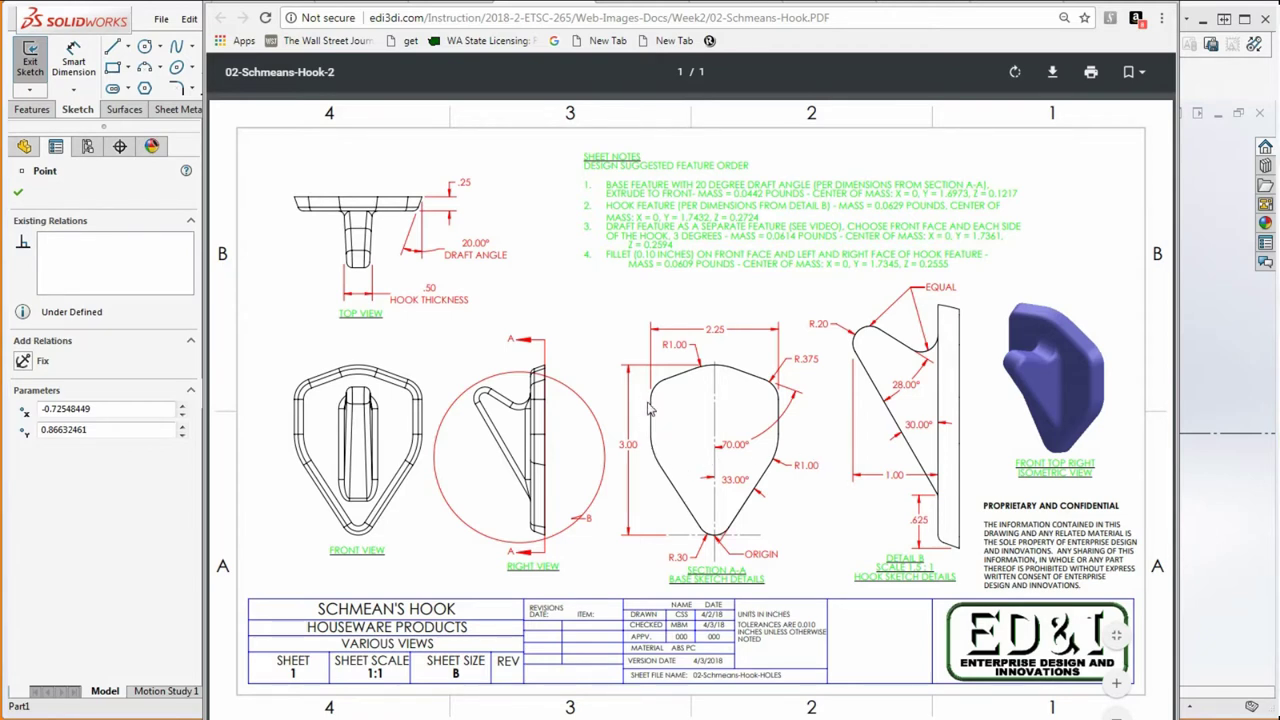
Back in the sketch, drag the 33.00° dimension down near the slanted line.
{"action": "left_click", "coordinate": [1123, 8]}
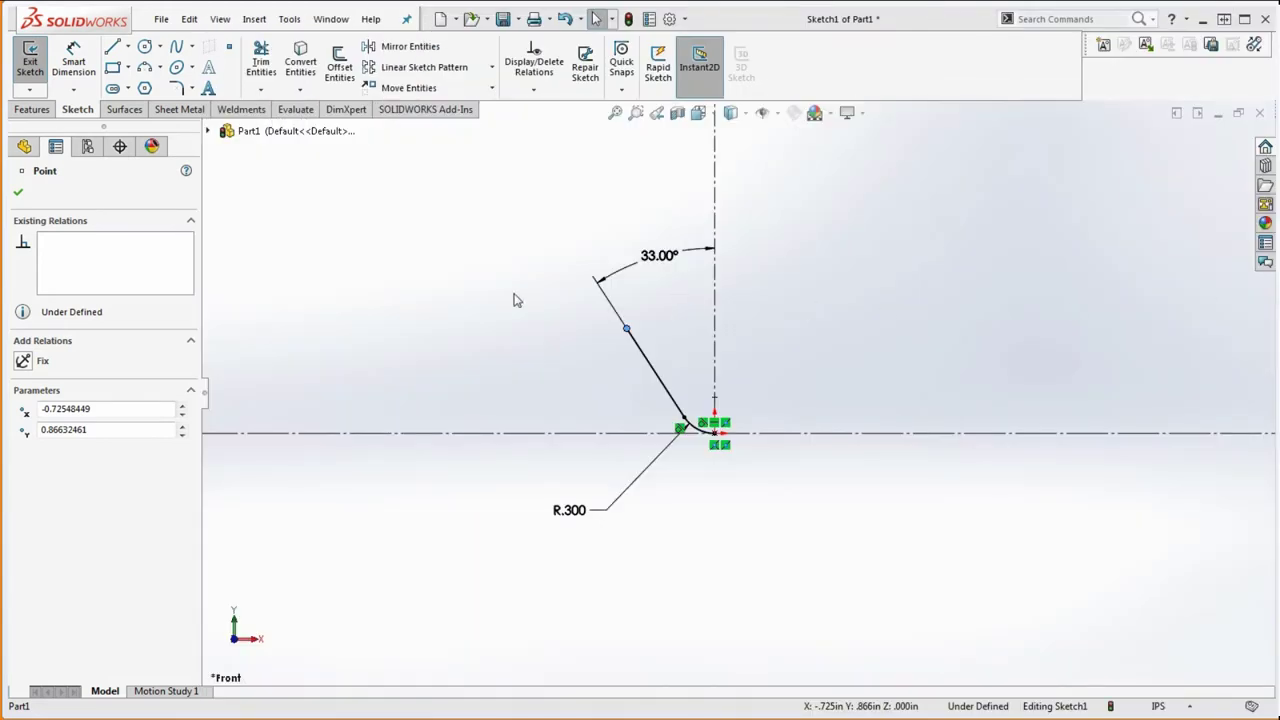
{"action": "left_click", "coordinate": [145, 67]}
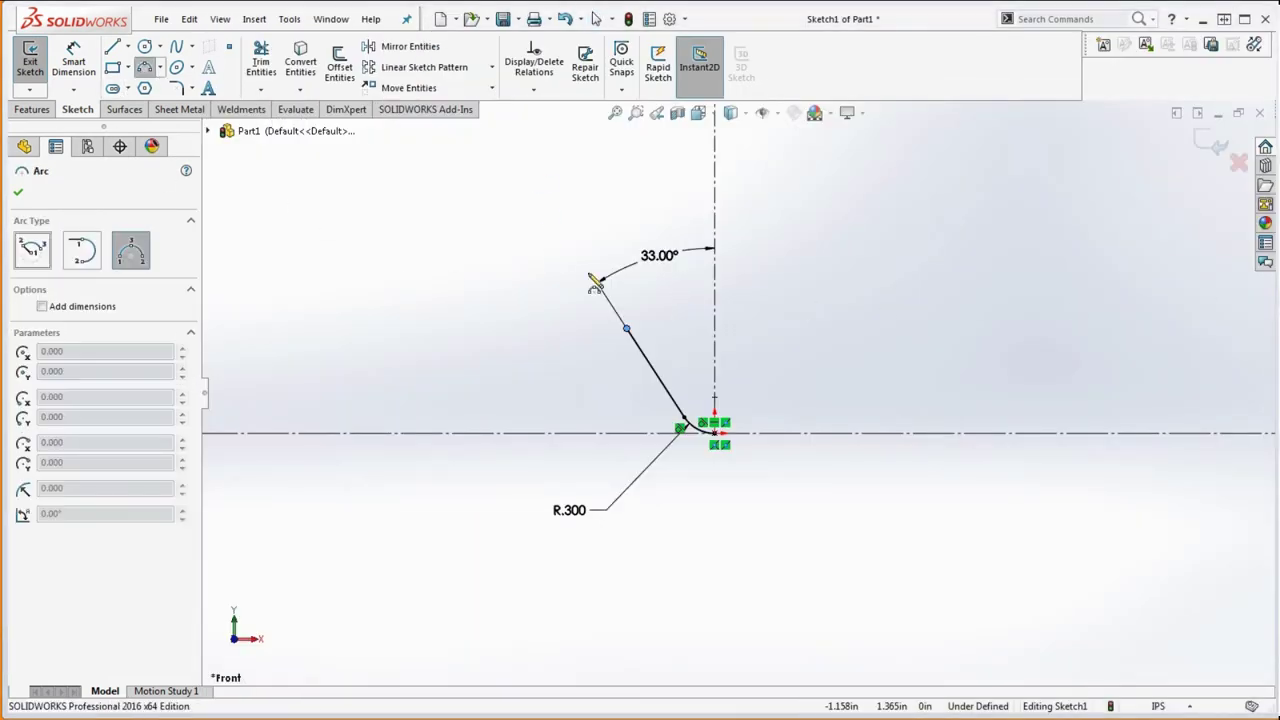
{"action": "scroll", "coordinate": [650, 277], "scroll_direction": "down", "scroll_amount": 2}
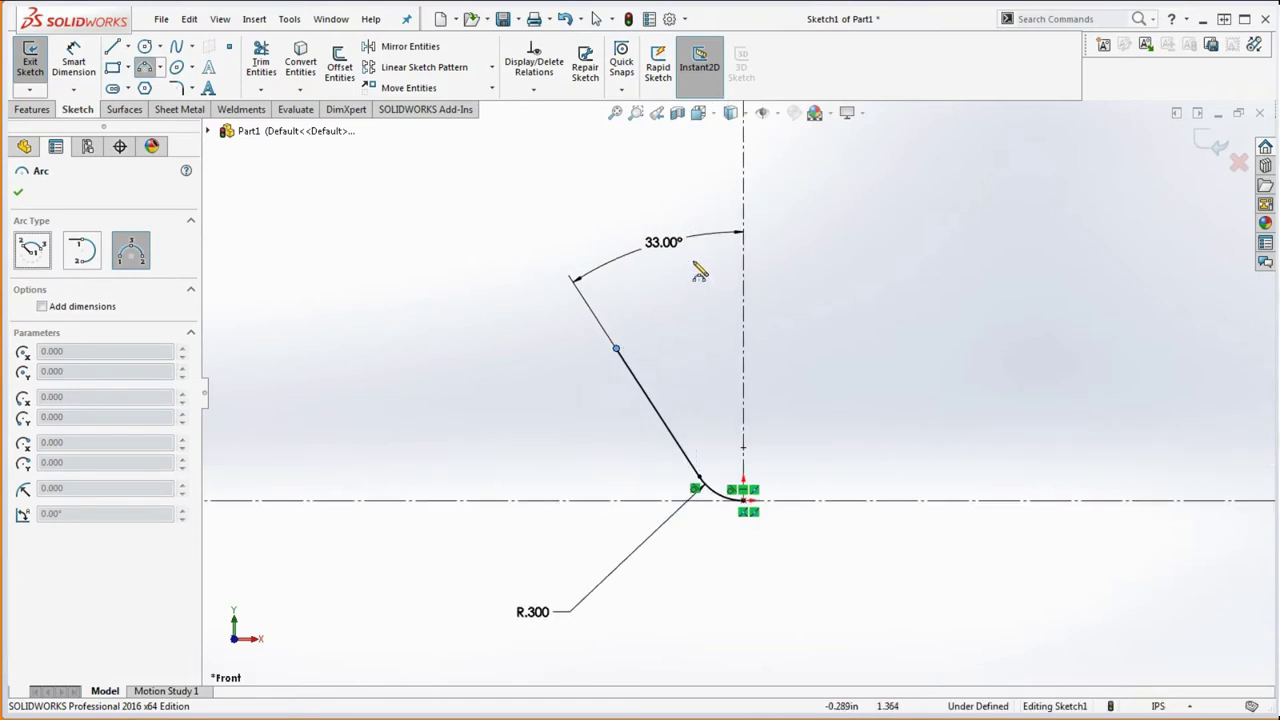
{"action": "key", "text": "Escape"}
{"action": "left_click_drag", "start_coordinate": [680, 257], "coordinate": [707, 366]}
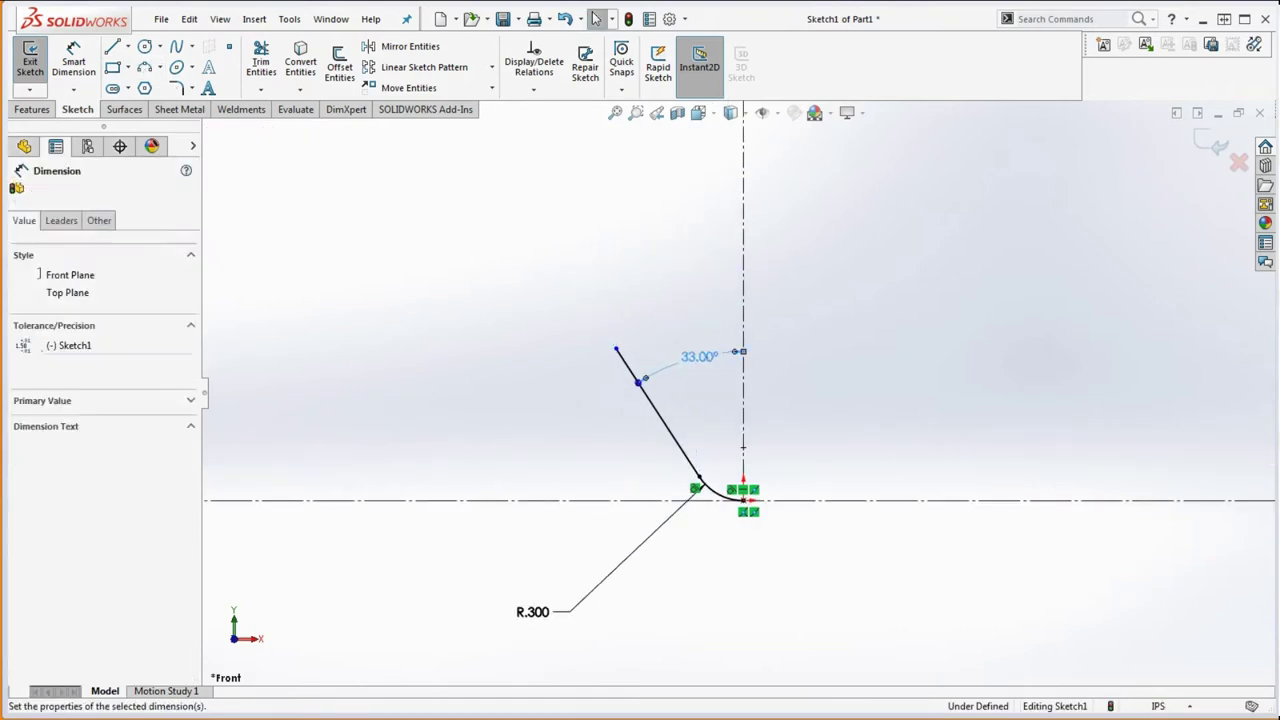
{"action": "left_click", "coordinate": [784, 448]}
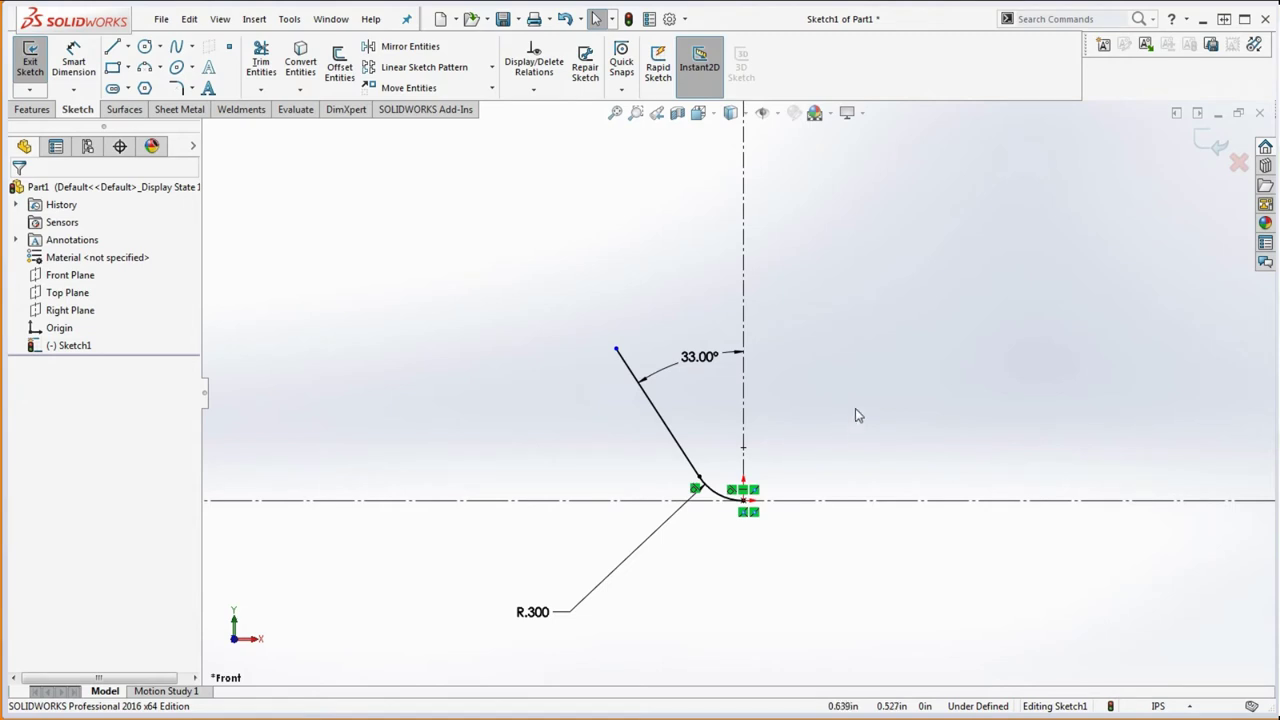
{"action": "scroll", "coordinate": [852, 420], "scroll_direction": "up", "scroll_amount": 2}
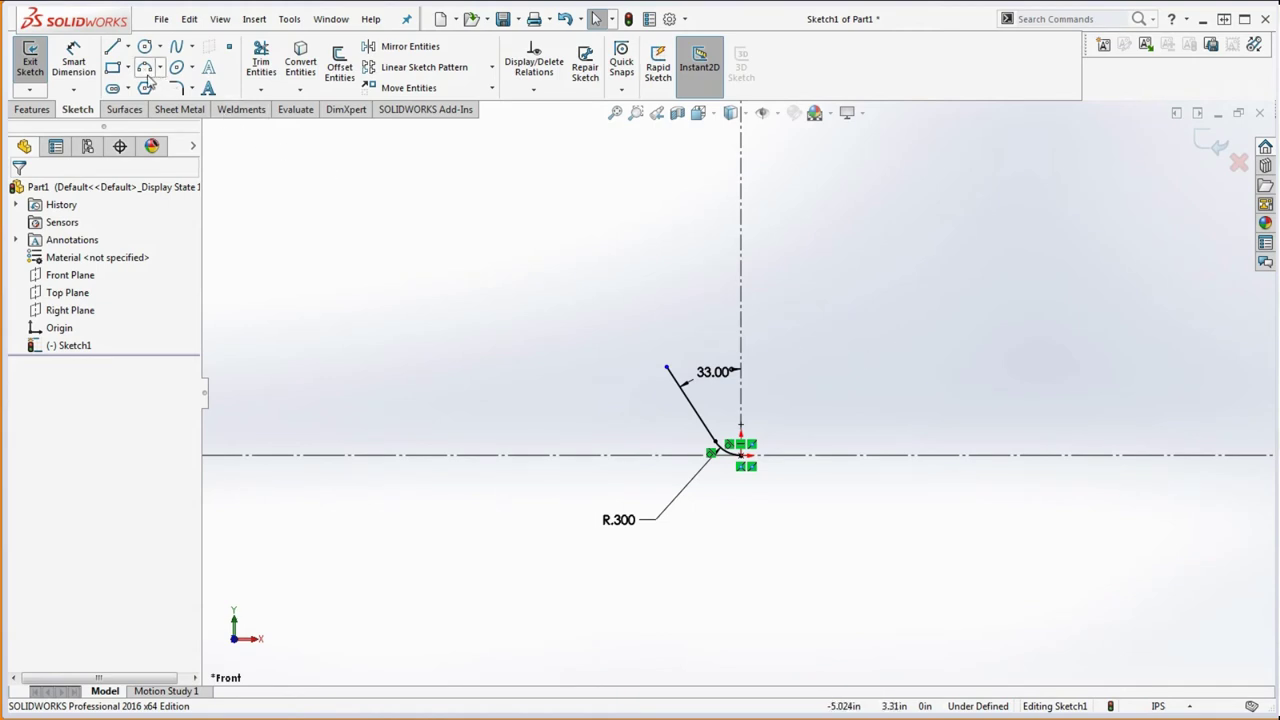
{"action": "scroll", "coordinate": [717, 372], "scroll_direction": "down", "scroll_amount": 2}
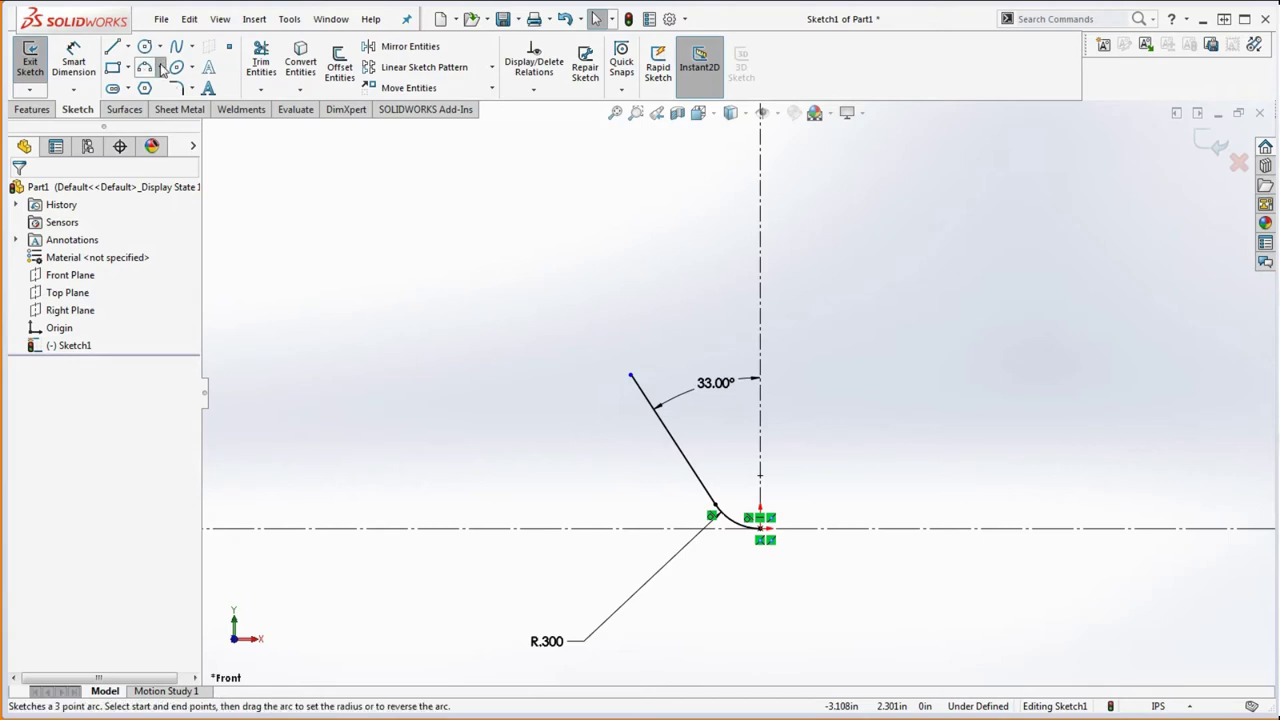
Sketch a tangent arc from the 33° line's top end curving up-left.
{"action": "left_click", "coordinate": [160, 67]}
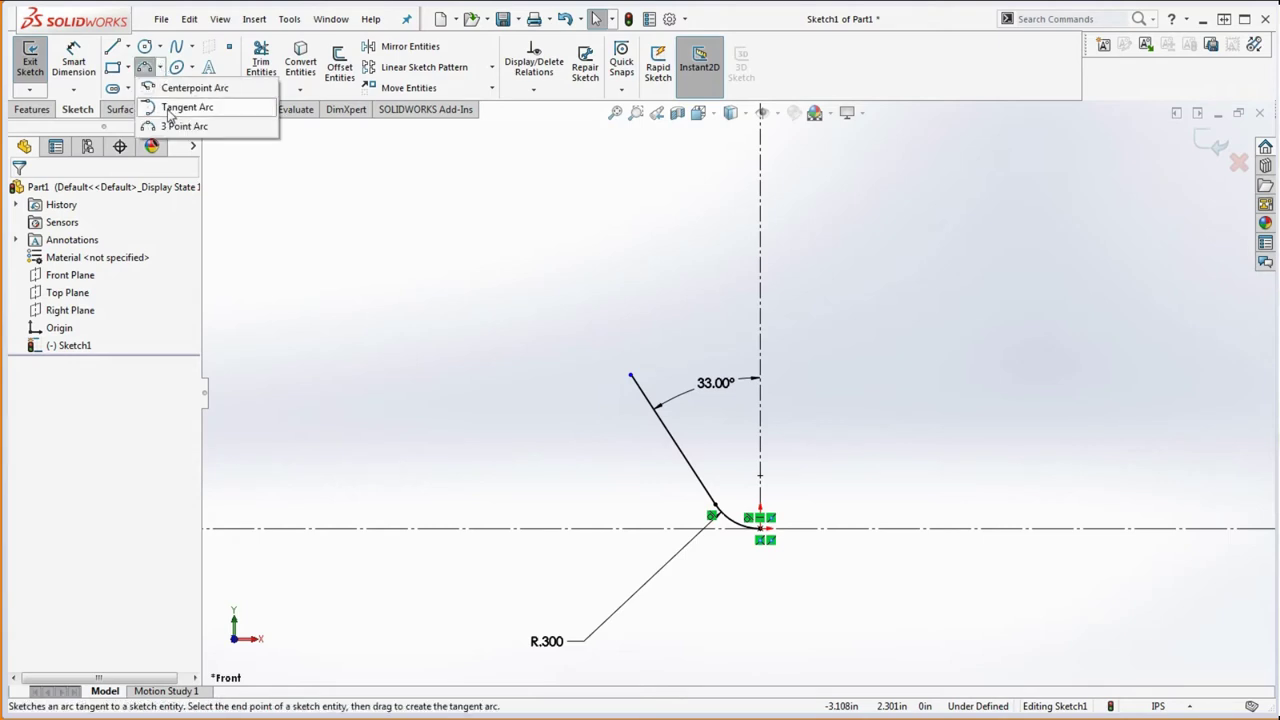
{"action": "left_click", "coordinate": [180, 107]}
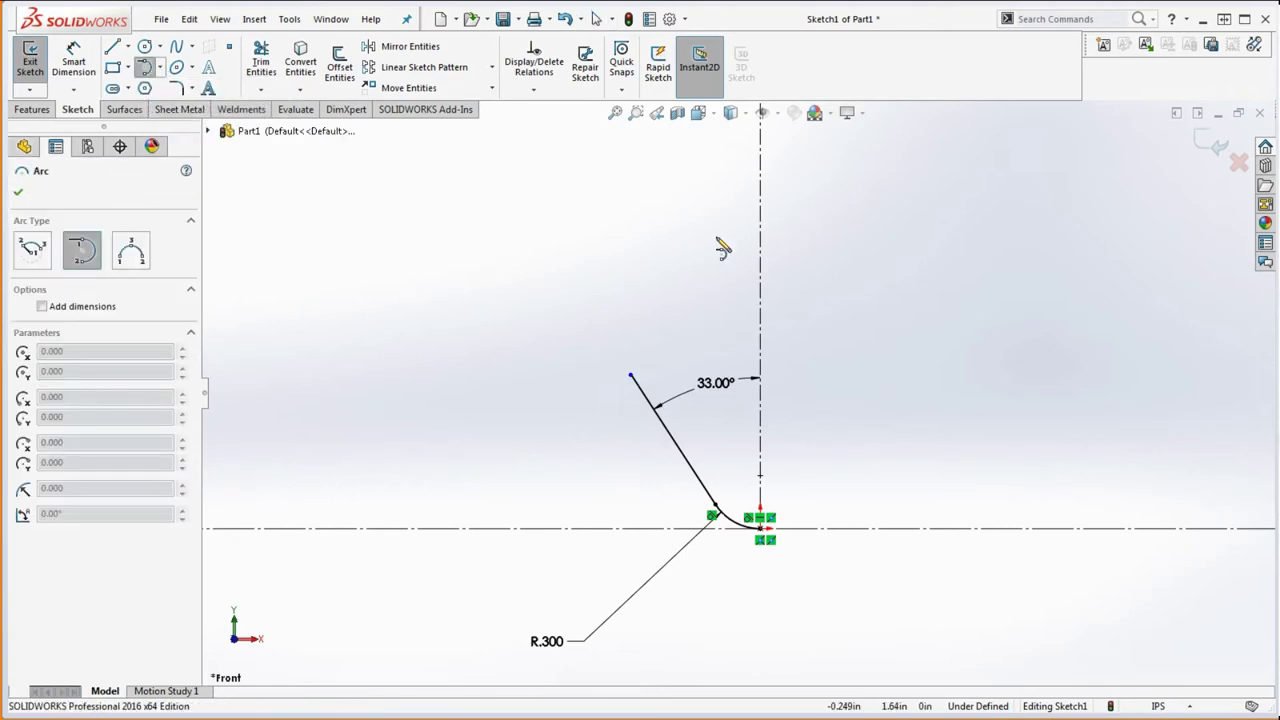
{"action": "left_click", "coordinate": [631, 377]}
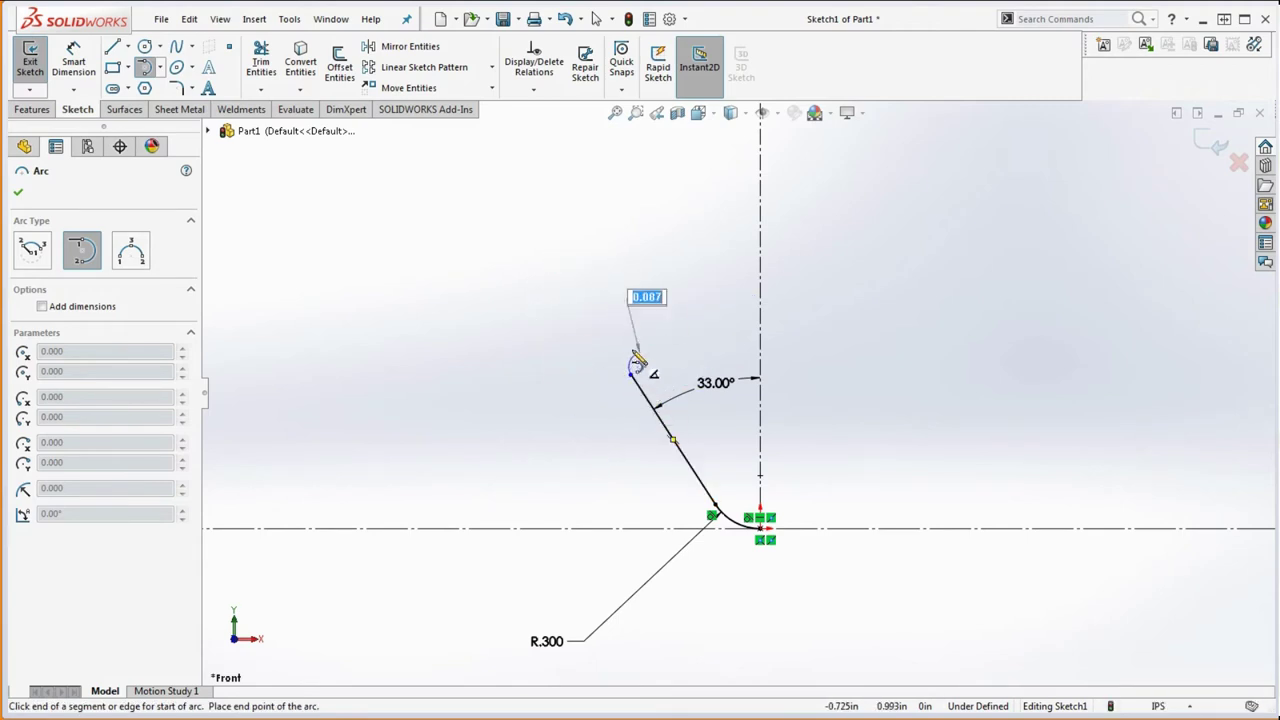
{"action": "left_click", "coordinate": [607, 293]}
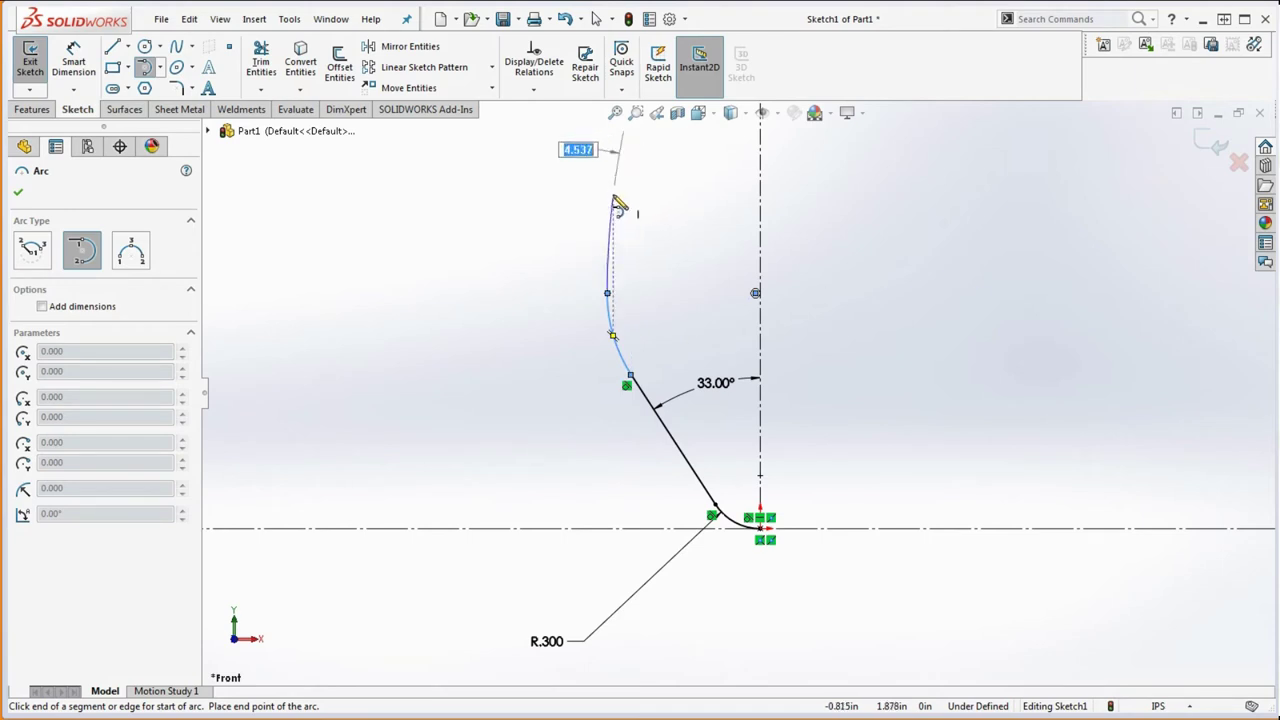
{"action": "key", "text": "Escape"}
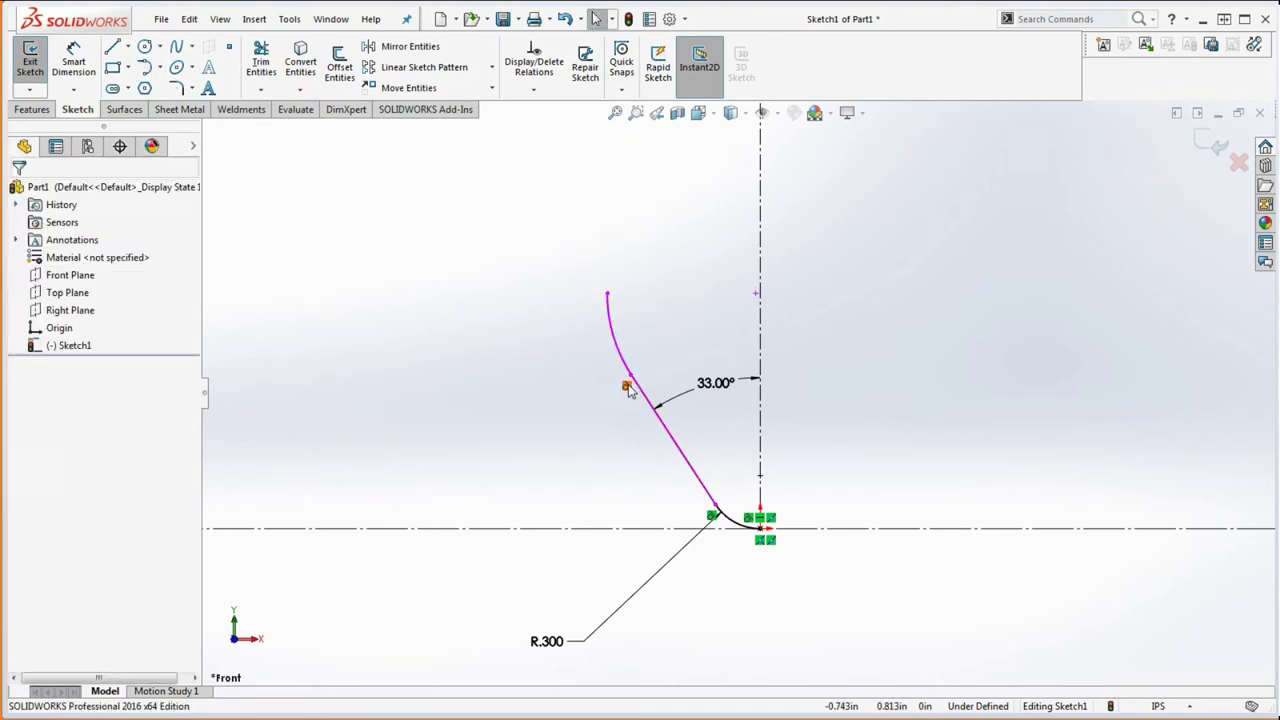
{"action": "scroll", "coordinate": [629, 386], "scroll_direction": "down", "scroll_amount": 3}
{"action": "scroll", "coordinate": [674, 334], "scroll_direction": "up", "scroll_amount": 3}
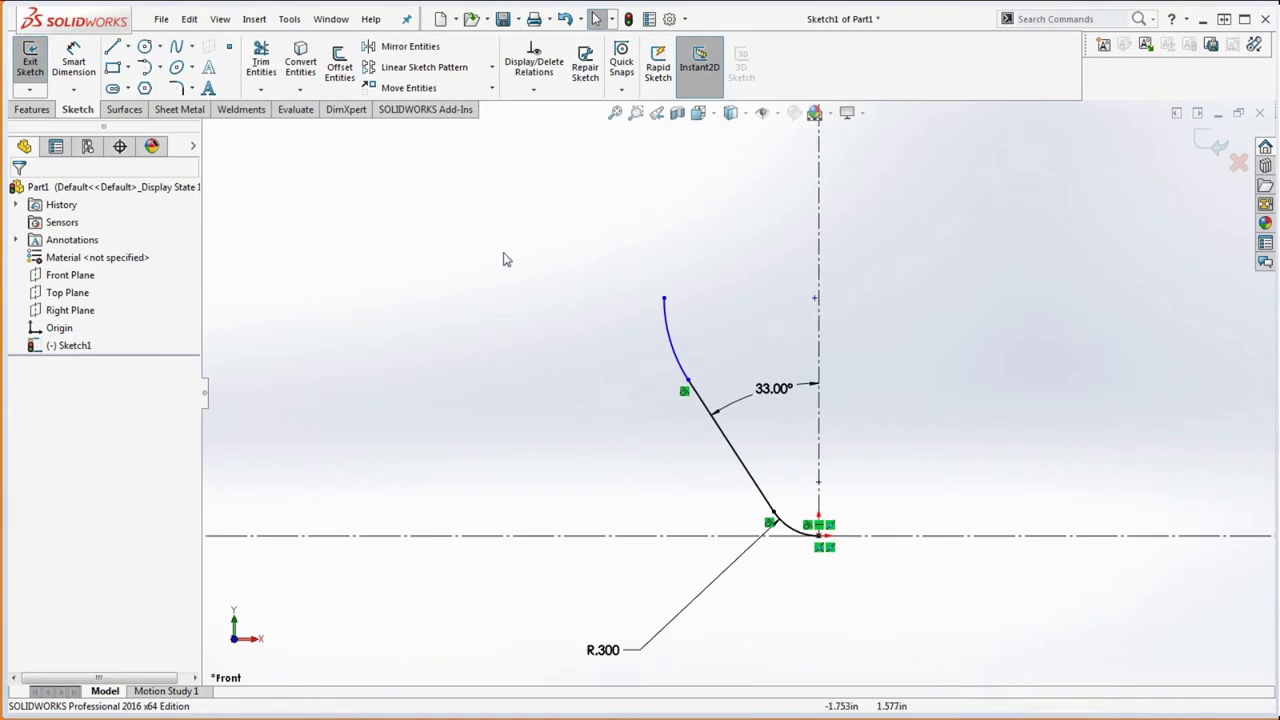
Dimension the new tangent arc with a radius of 1.000.
{"action": "left_click", "coordinate": [74, 62]}
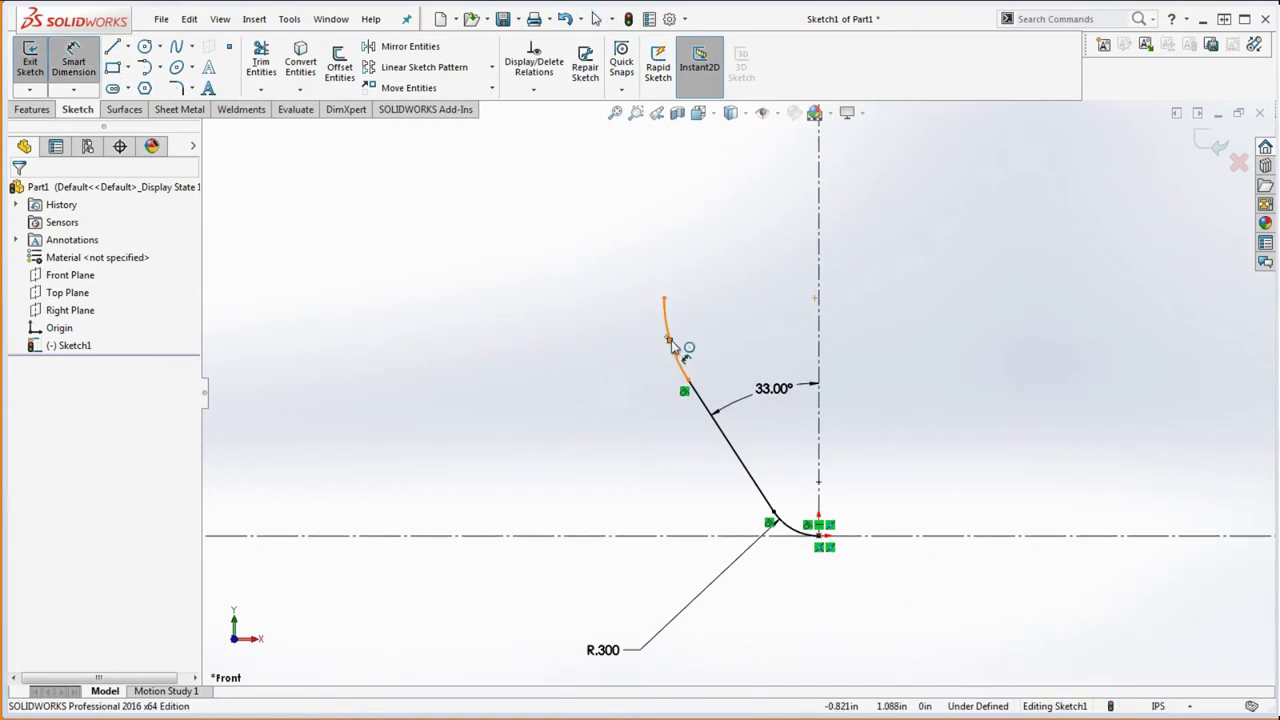
{"action": "left_click", "coordinate": [672, 343]}
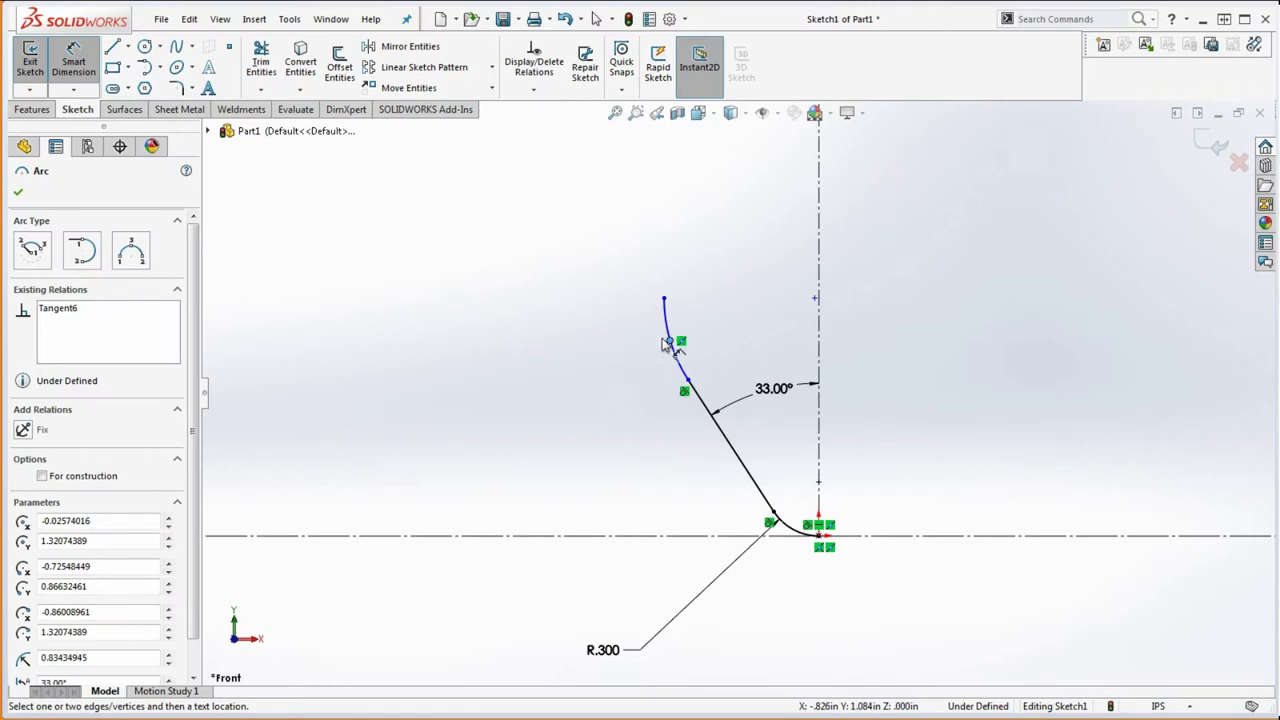
{"action": "left_click", "coordinate": [661, 351]}
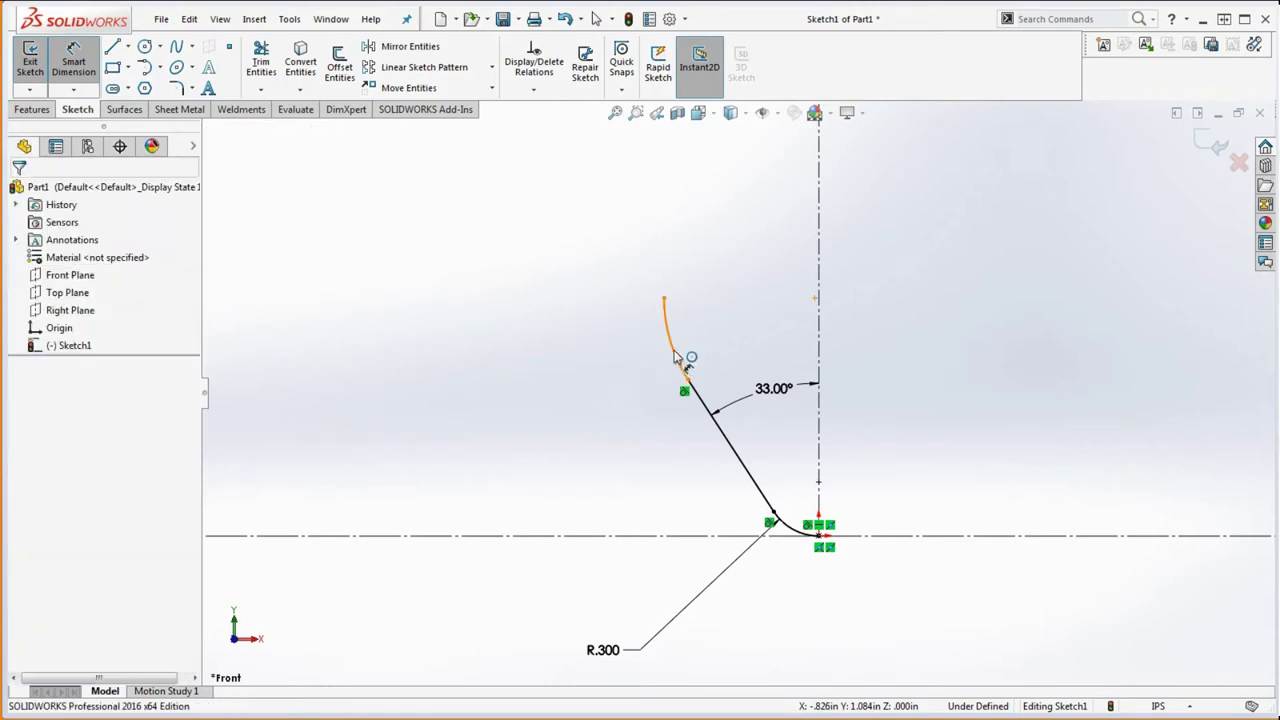
{"action": "left_click", "coordinate": [682, 362]}
{"action": "left_click", "coordinate": [594, 383]}
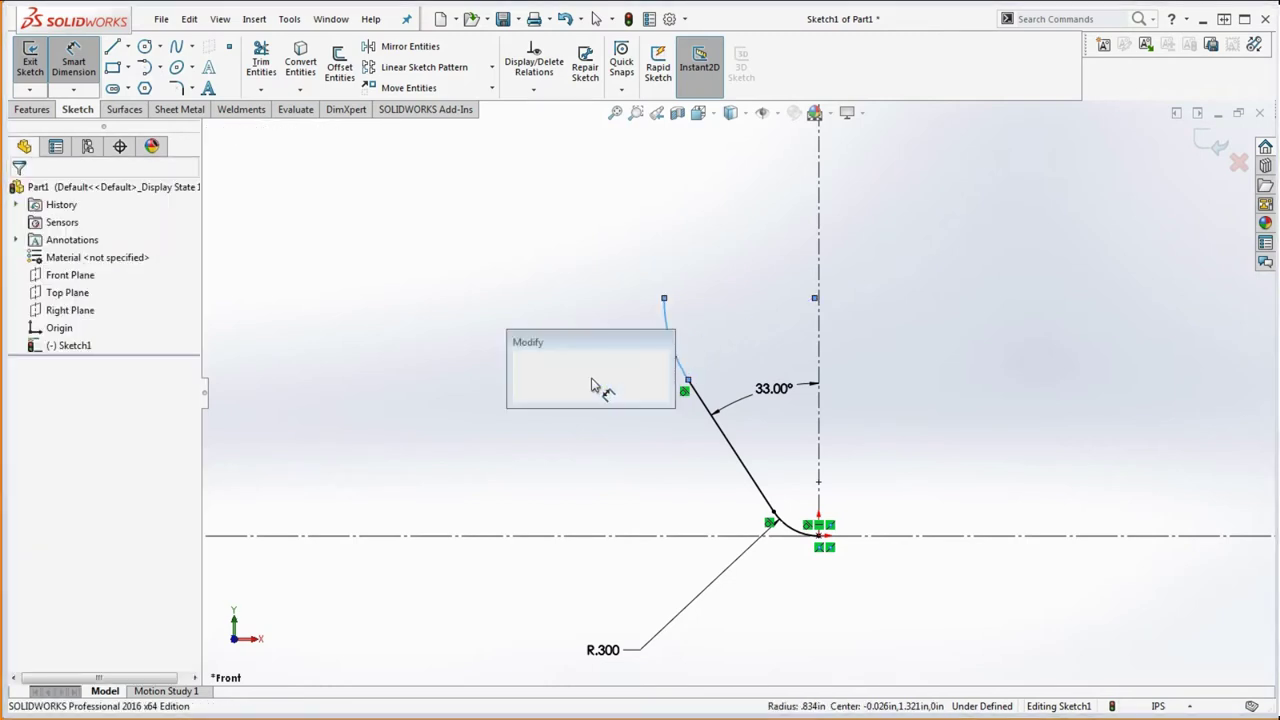
{"action": "type", "text": "1"}
{"action": "key", "text": "Return"}
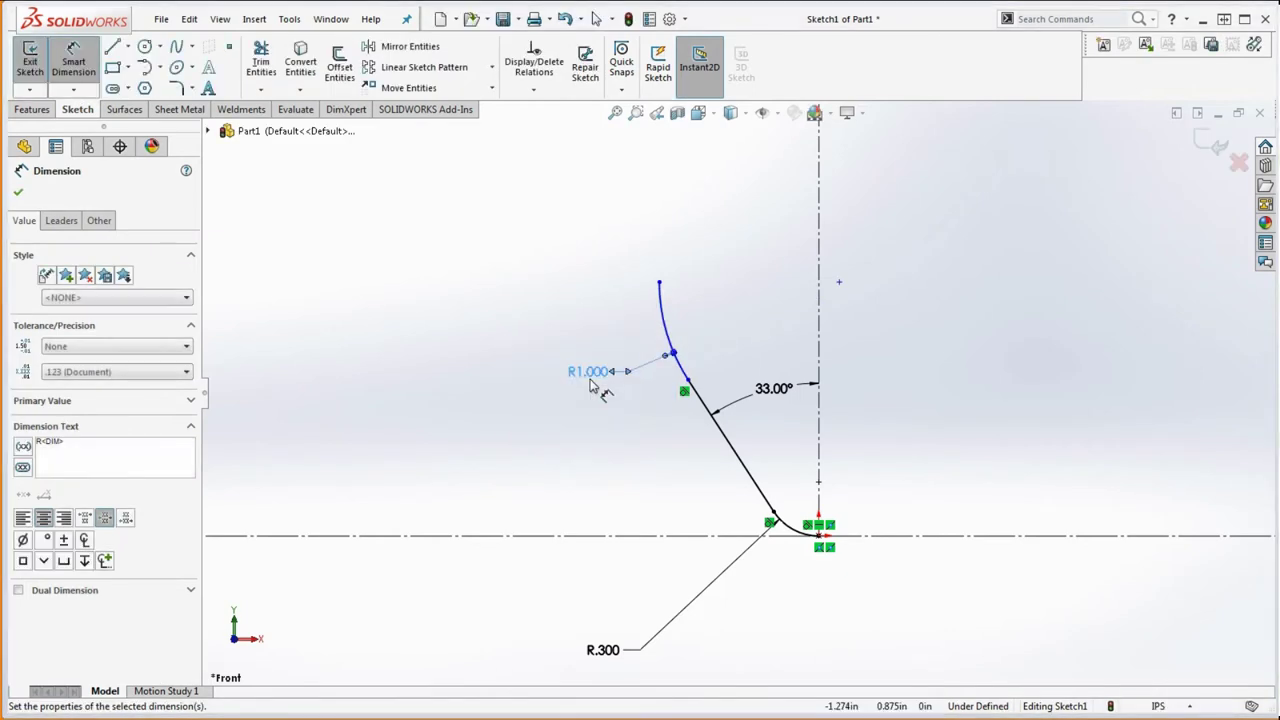
{"action": "left_click", "coordinate": [1003, 355]}
{"action": "left_click", "coordinate": [110, 42]}
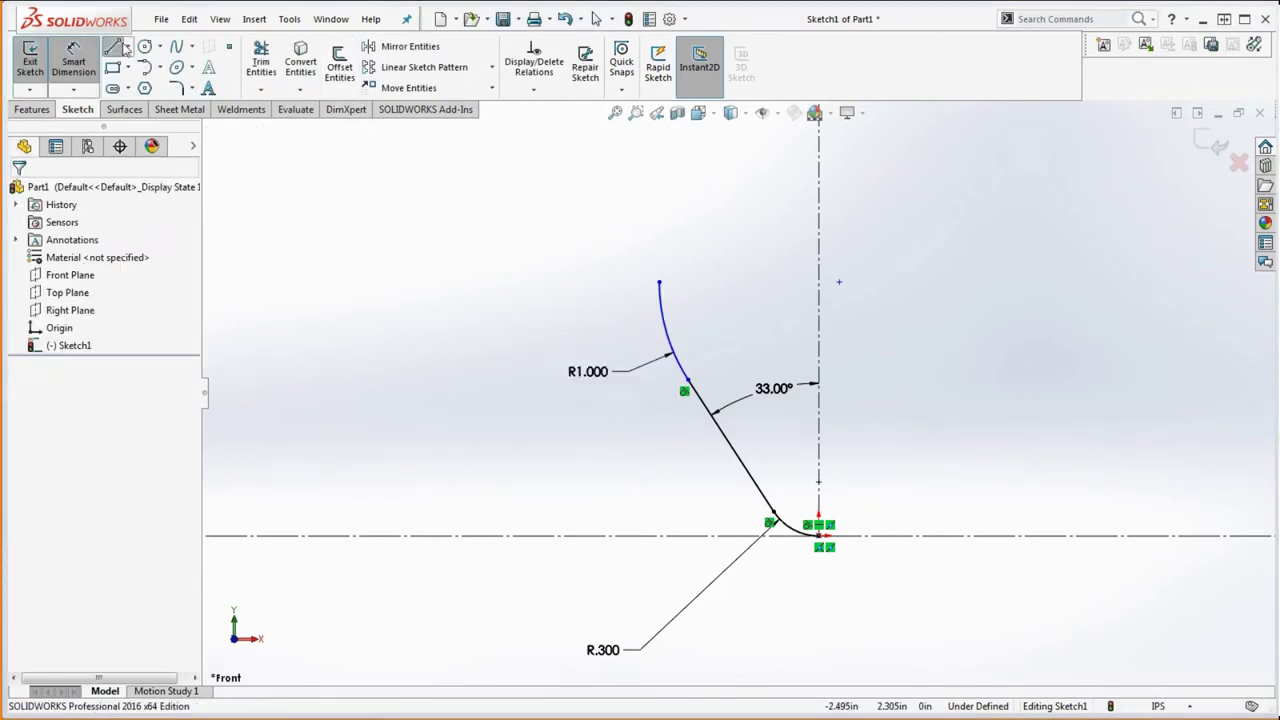
Draw a vertical line upward from the R1.000 arc's top end, then view the Schmean's Hook drawing.
{"action": "left_click", "coordinate": [659, 282]}
{"action": "left_click", "coordinate": [659, 183]}
{"action": "key", "text": "Escape"}
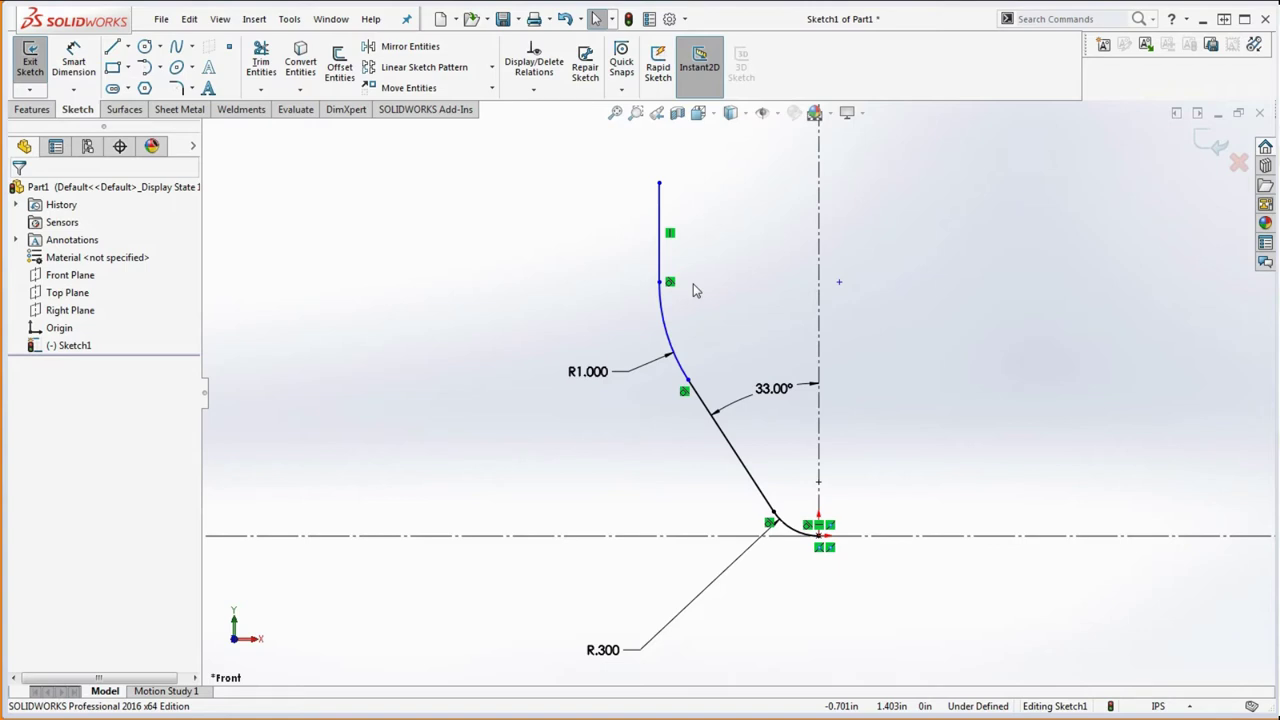
{"action": "scroll", "coordinate": [697, 290], "scroll_direction": "up", "scroll_amount": 3}
{"action": "scroll", "coordinate": [757, 337], "scroll_direction": "down", "scroll_amount": 2}
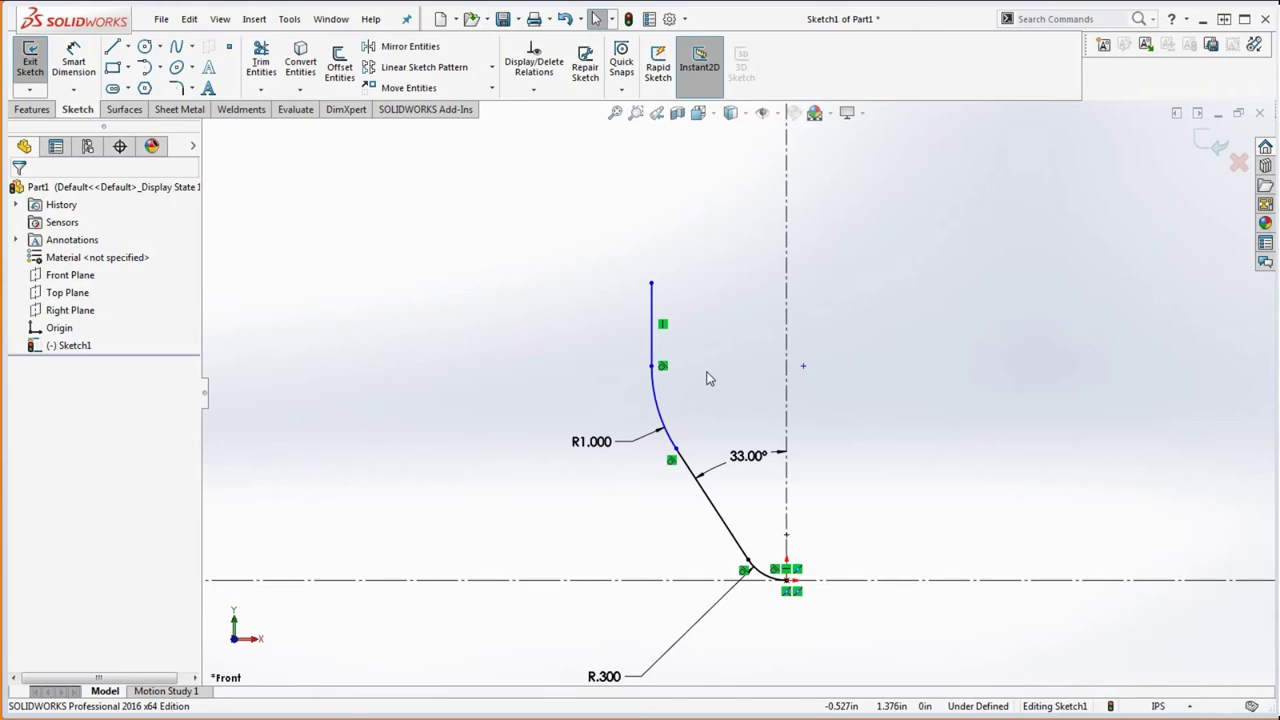
{"action": "key", "text": "alt+Tab"}
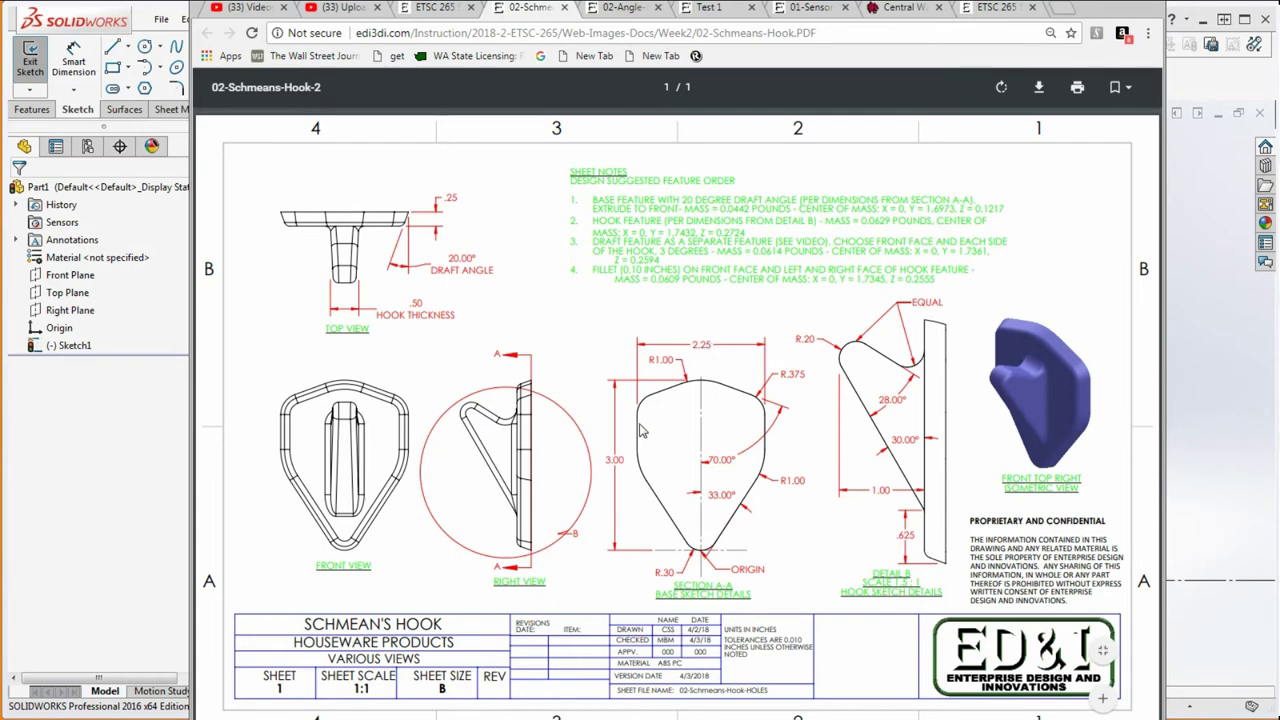
Put the reference drawing away and dimension the vertical line 2.250 from the centerline.
{"action": "left_click", "coordinate": [1082, 10]}
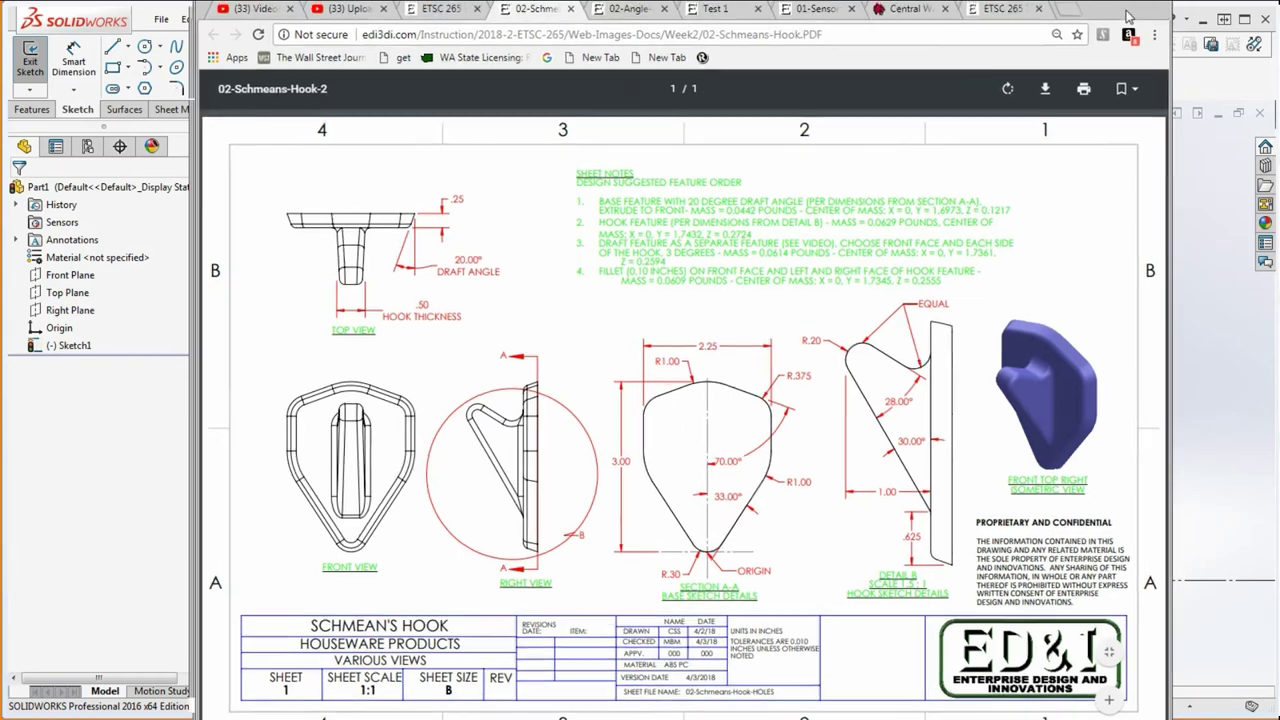
{"action": "left_click", "coordinate": [73, 62]}
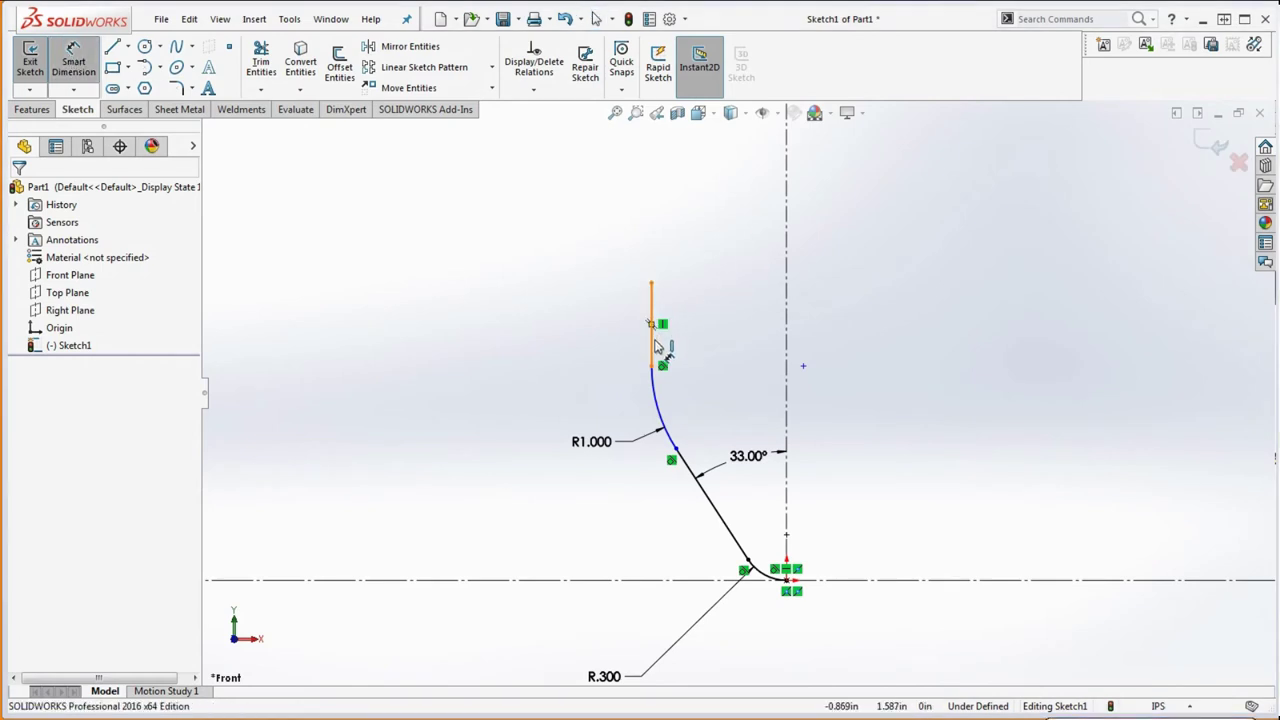
{"action": "left_click", "coordinate": [655, 345]}
{"action": "left_click", "coordinate": [786, 348]}
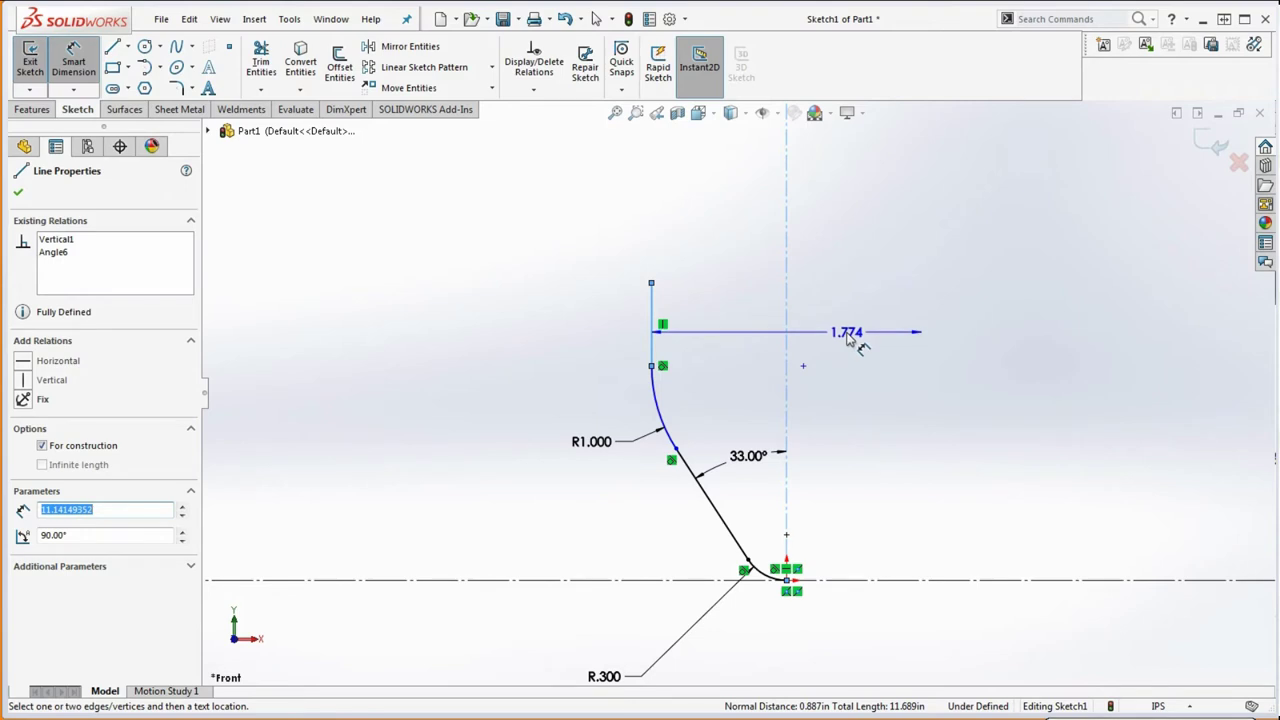
{"action": "left_click", "coordinate": [847, 338]}
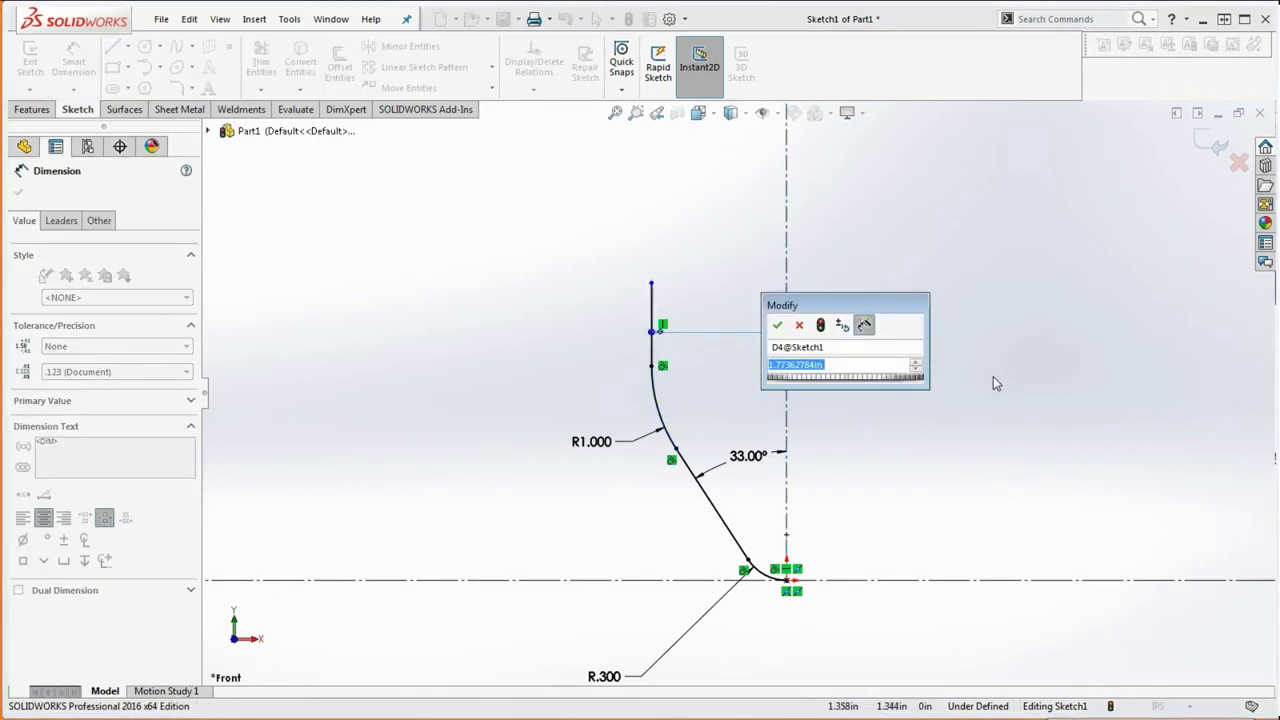
{"action": "type", "text": "2.25"}
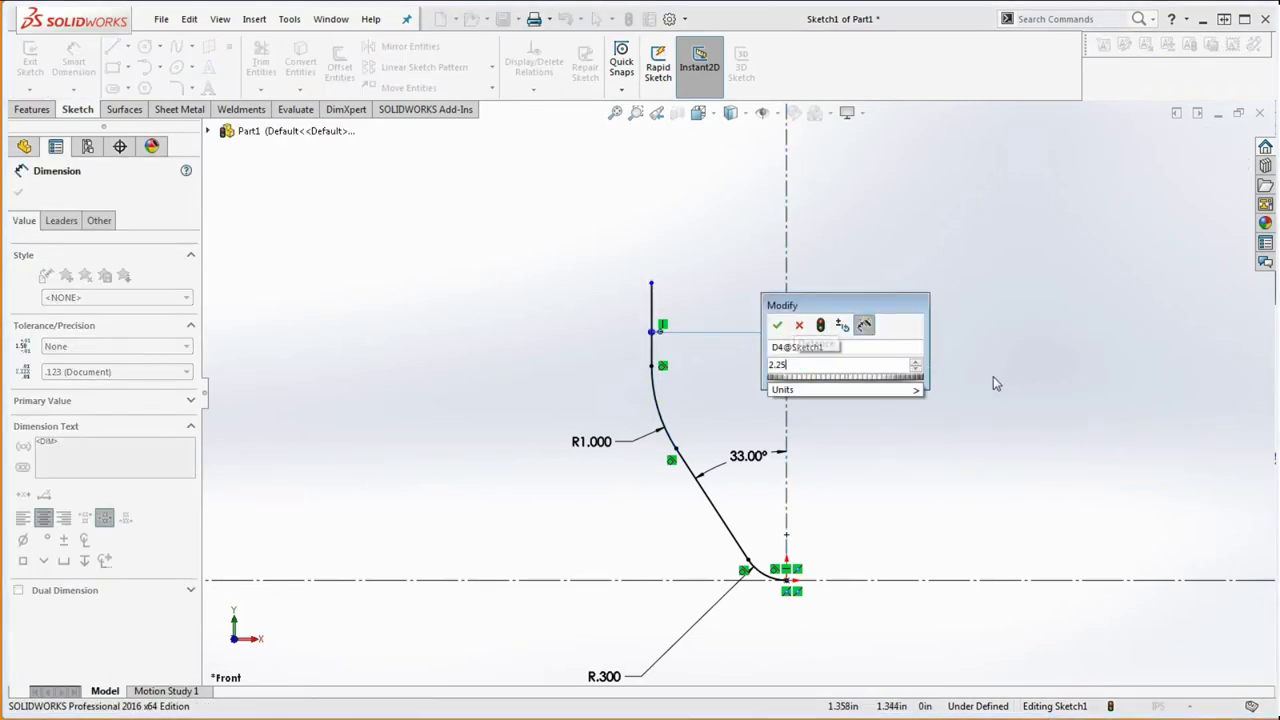
{"action": "key", "text": "Return"}
{"action": "key", "text": "Escape"}
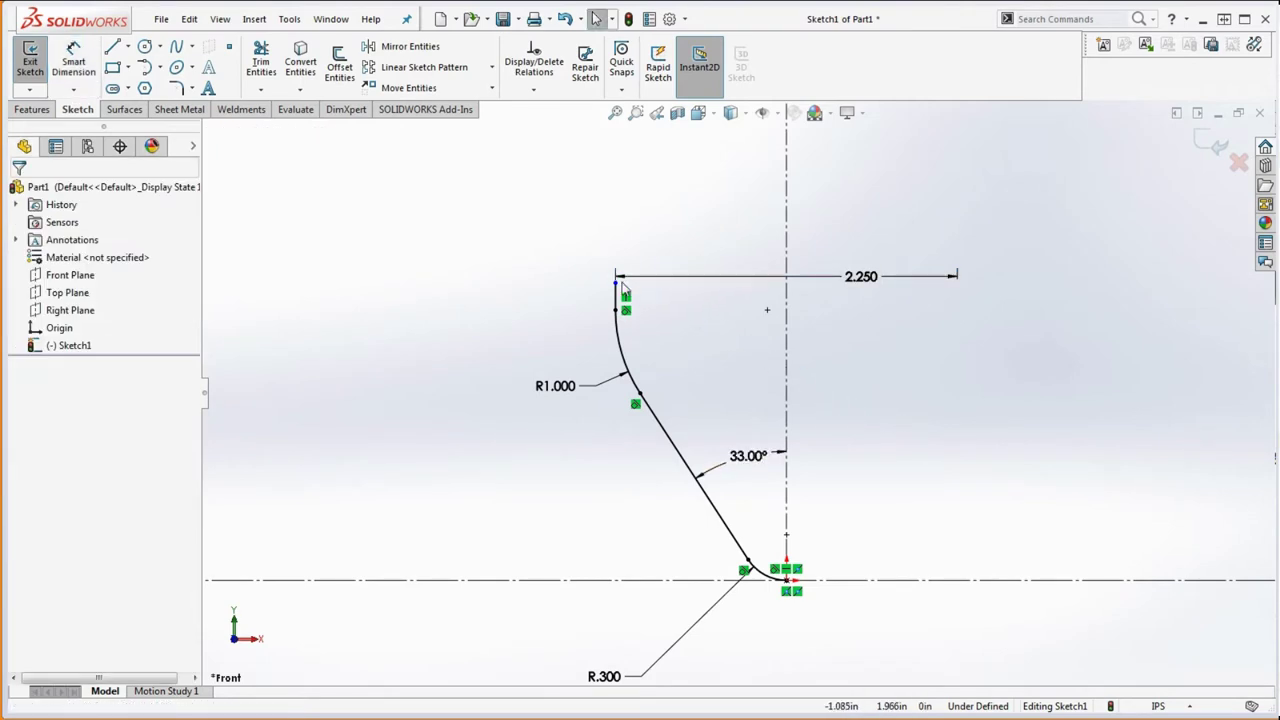
Lengthen the vertical line by dragging its top endpoint upward.
{"action": "left_click_drag", "start_coordinate": [622, 288], "coordinate": [625, 178]}
{"action": "left_click", "coordinate": [947, 417]}
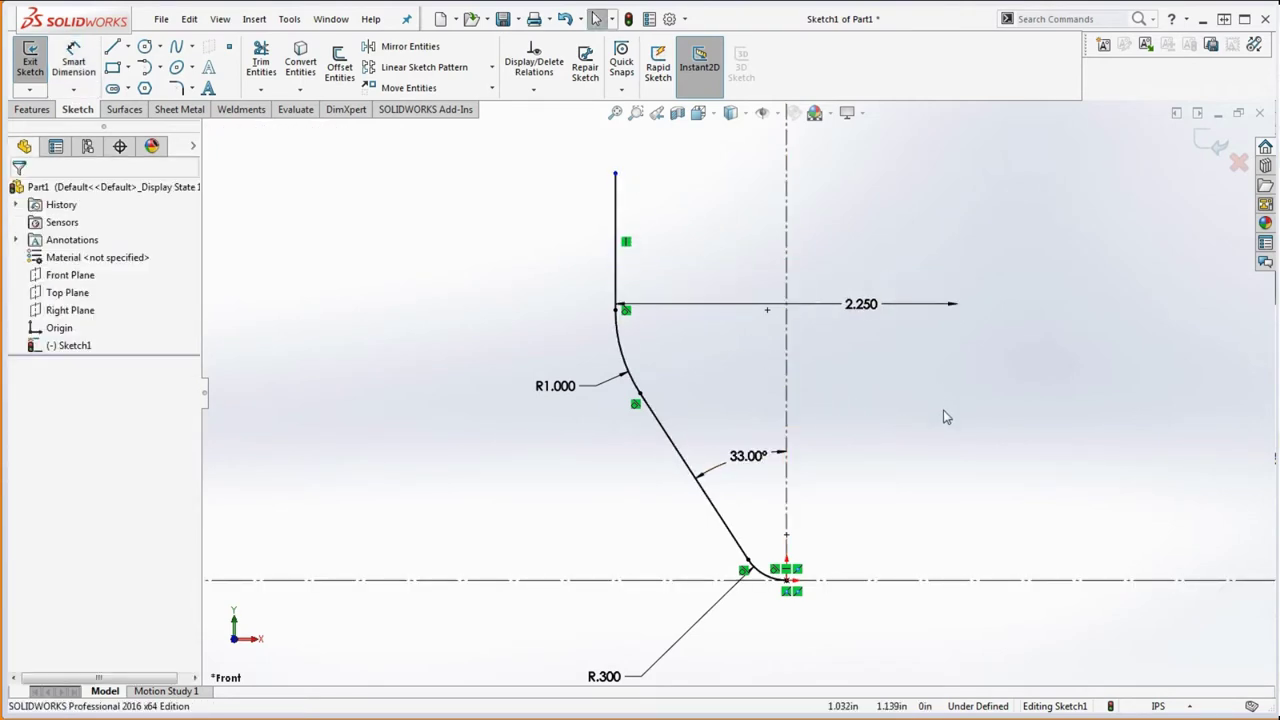
{"action": "scroll", "coordinate": [745, 375], "scroll_direction": "up", "scroll_amount": 3}
{"action": "scroll", "coordinate": [757, 366], "scroll_direction": "down", "scroll_amount": 3}
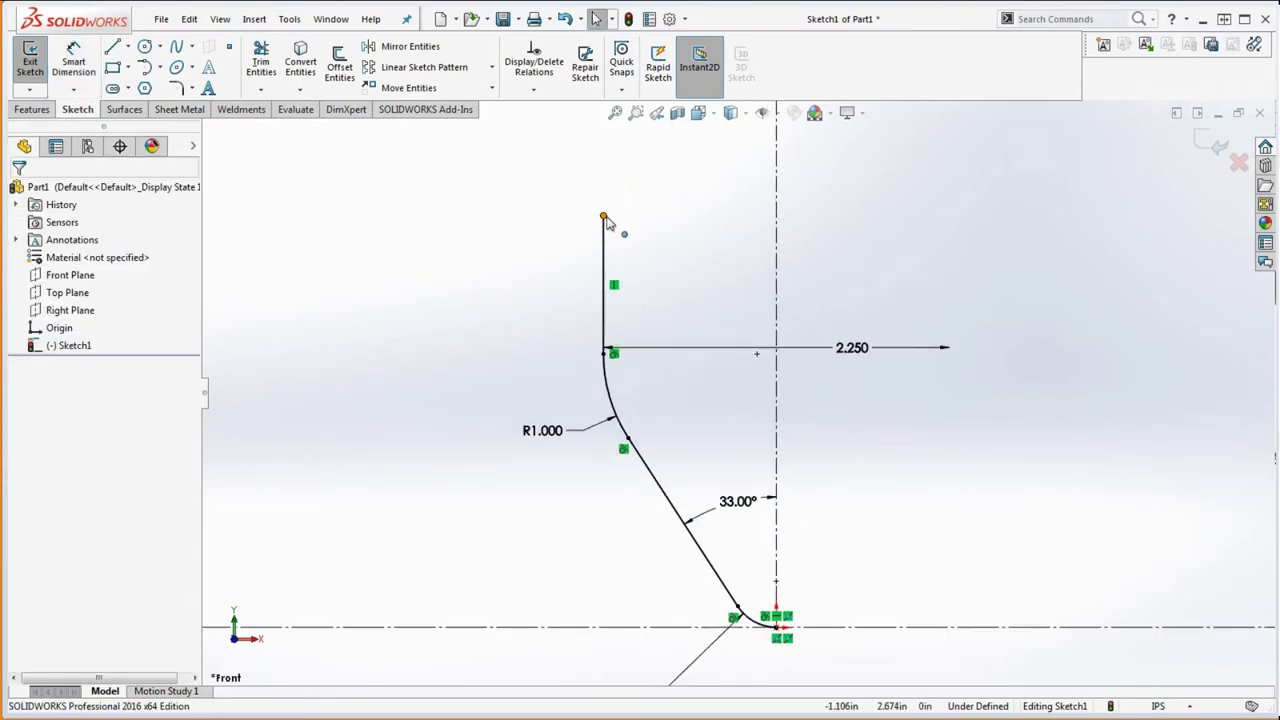
Reposition the vertical line's top endpoint, then bring back the Schmean's Hook drawing in Chrome.
{"action": "mouse_move", "coordinate": [605, 222]}
{"action": "left_mouse_down"}
{"action": "mouse_move", "coordinate": [628, 171]}
{"action": "mouse_move", "coordinate": [614, 243]}
{"action": "mouse_move", "coordinate": [629, 263]}
{"action": "mouse_move", "coordinate": [605, 248]}
{"action": "left_mouse_up"}
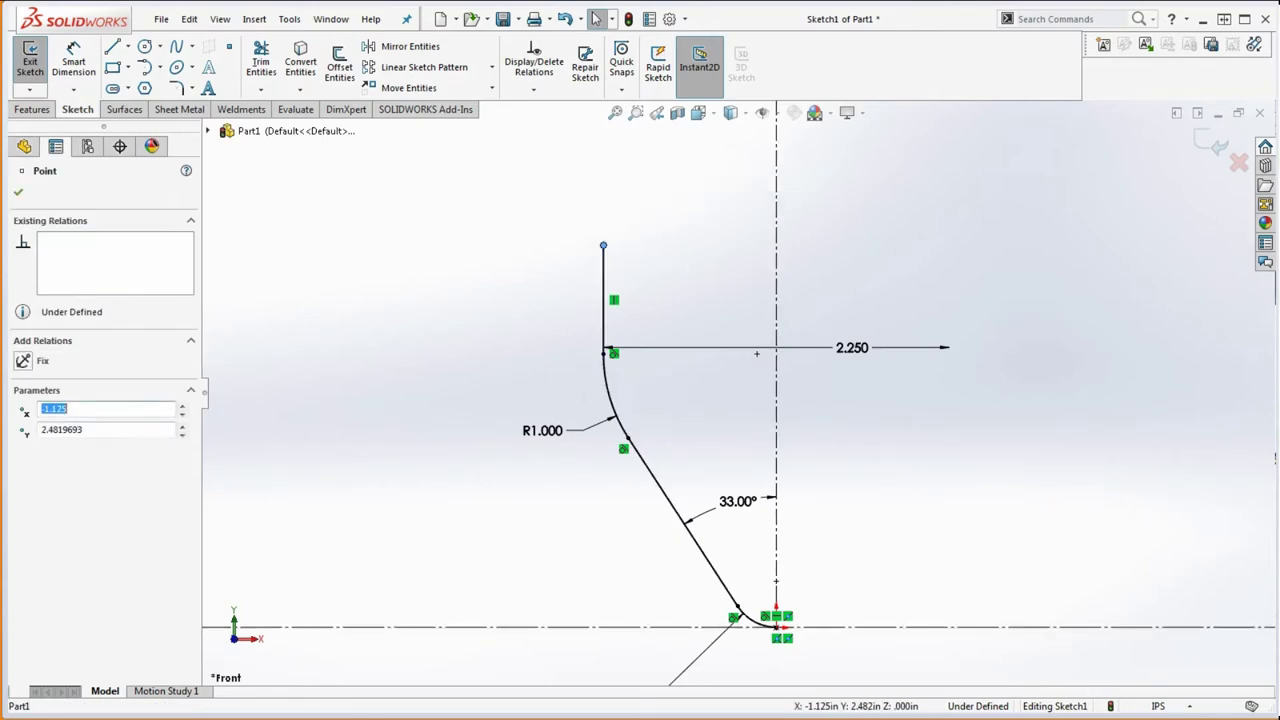
{"action": "key", "text": "alt+Tab"}
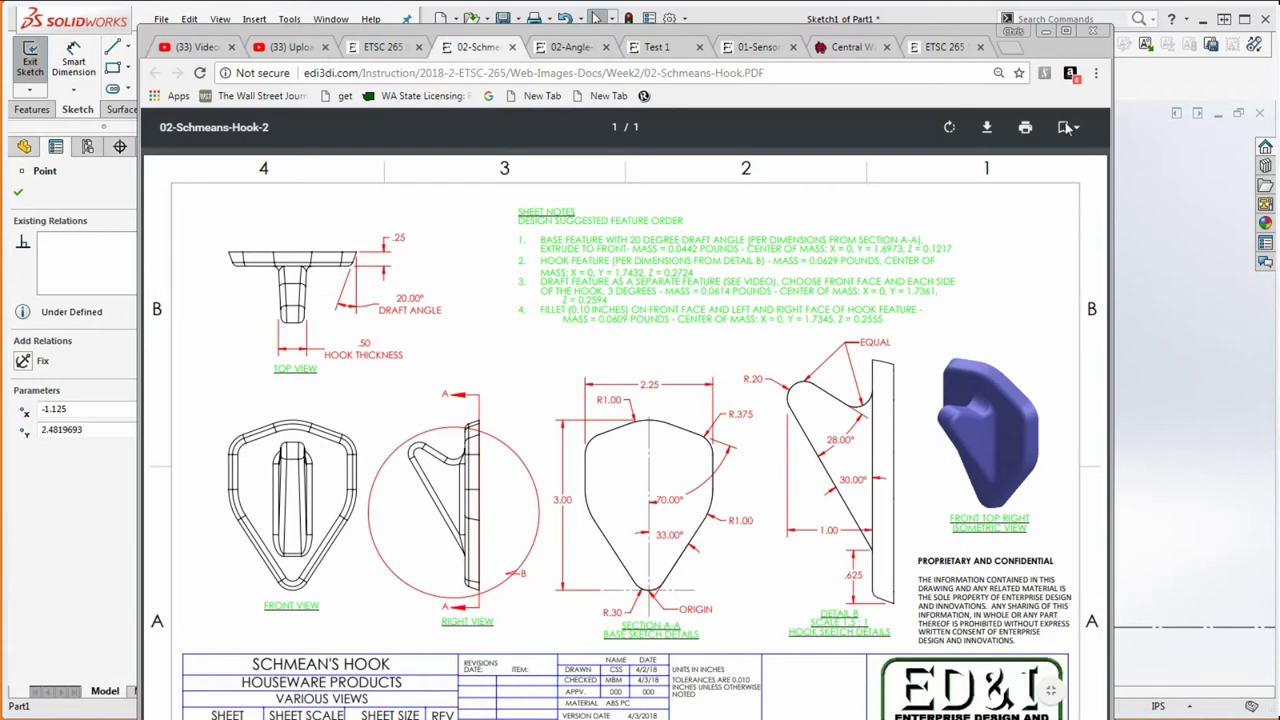
Sketch an arc off the vertical line's top and a straight line angled up-right.
{"action": "mouse_move", "coordinate": [1030, 32]}
{"action": "left_mouse_down"}
{"action": "mouse_move", "coordinate": [1270, 76]}
{"action": "mouse_move", "coordinate": [1279, 200]}
{"action": "left_mouse_up"}
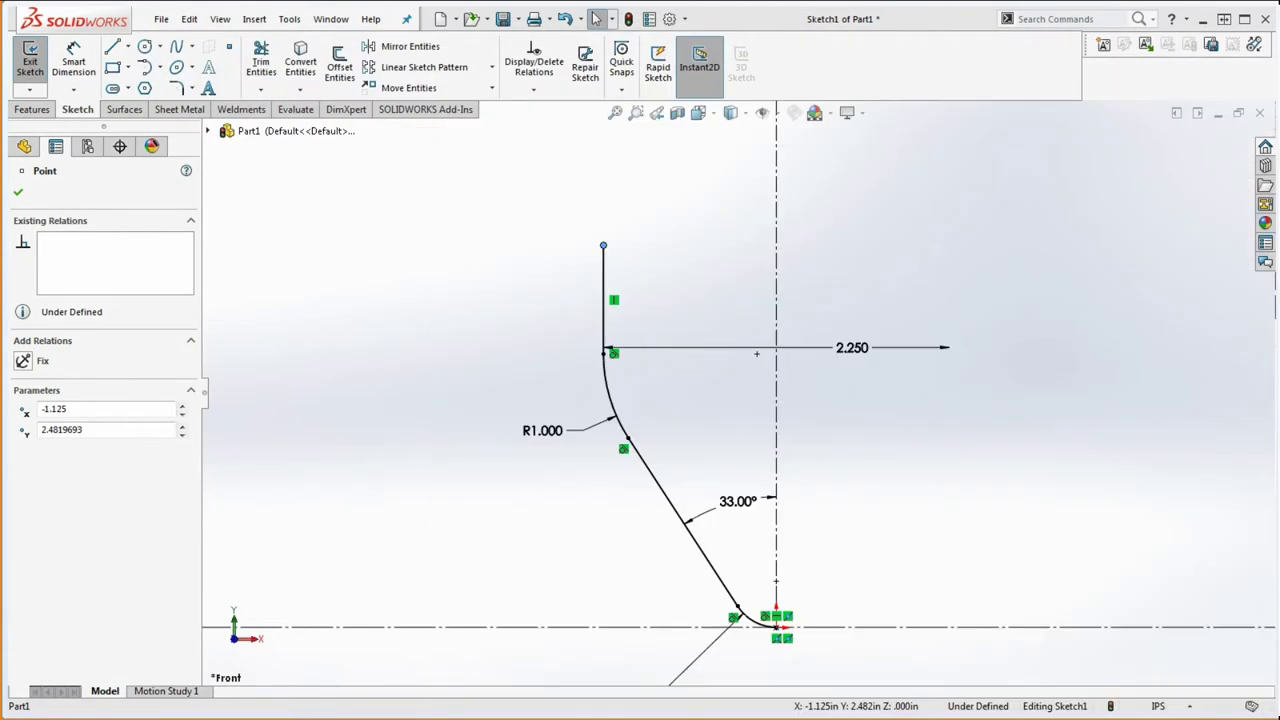
{"action": "left_click", "coordinate": [145, 67]}
{"action": "left_click", "coordinate": [603, 245]}
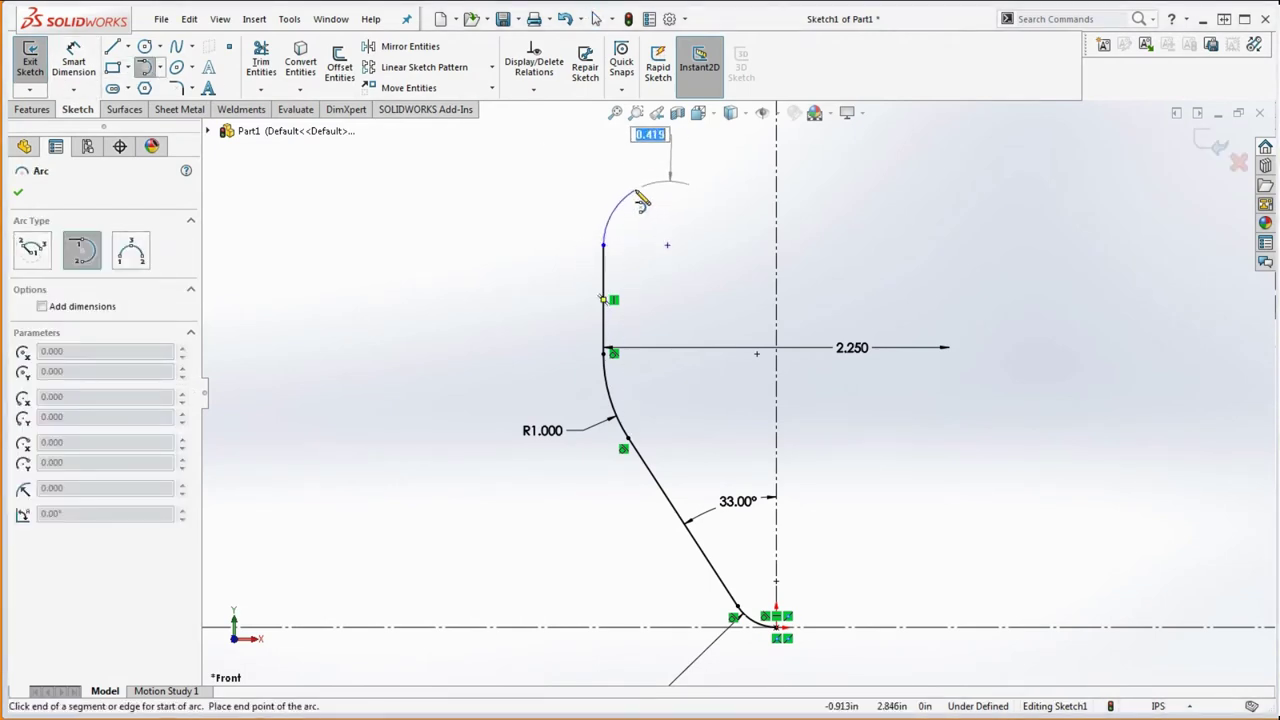
{"action": "key", "text": "Escape"}
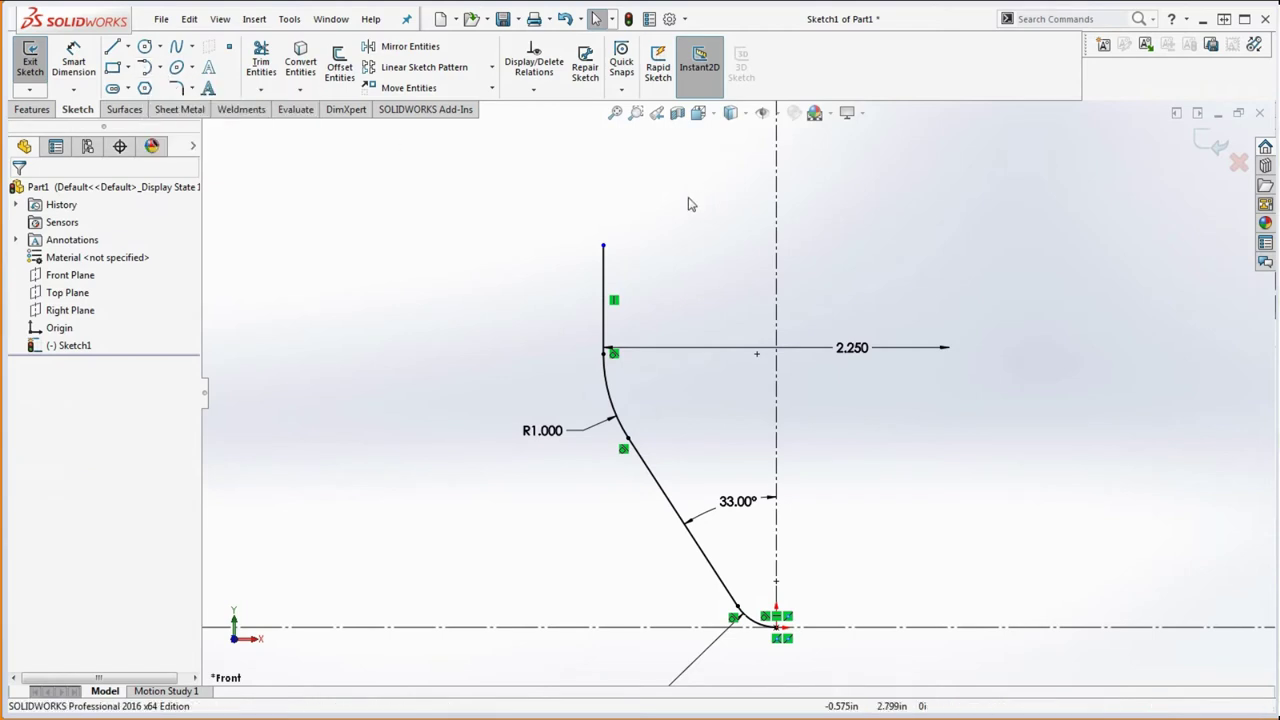
{"action": "left_click", "coordinate": [113, 50]}
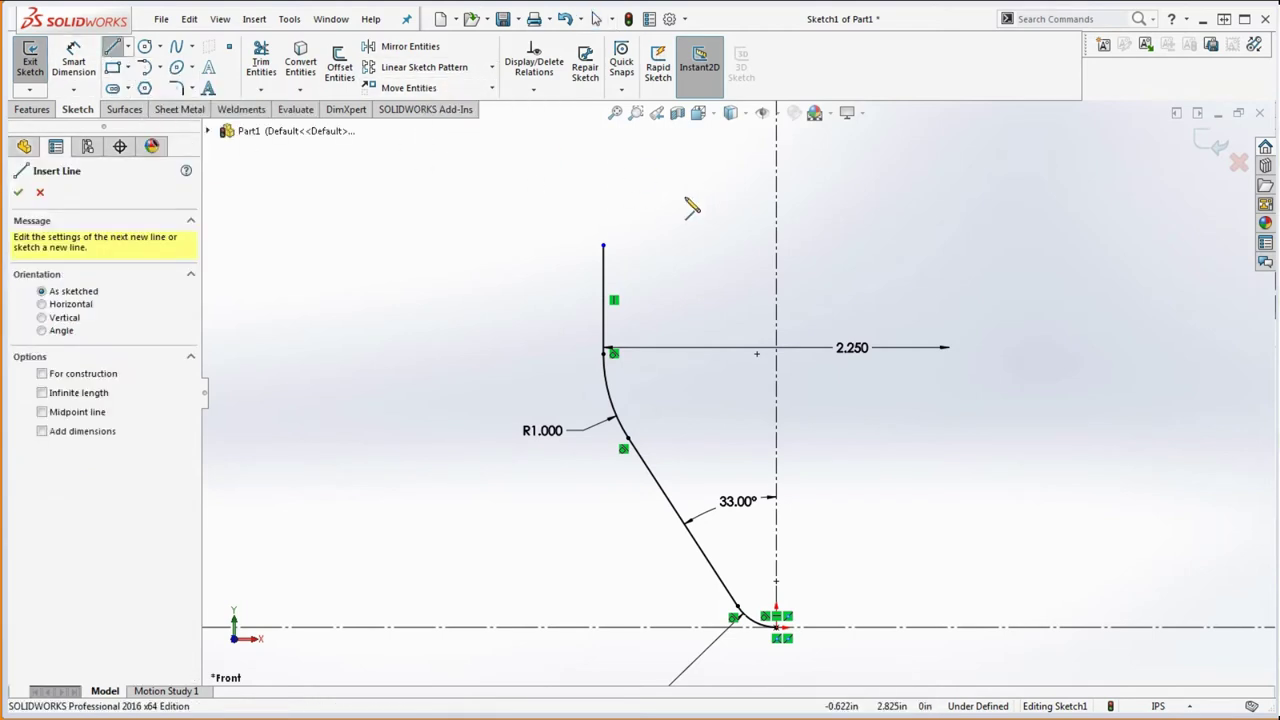
{"action": "left_click", "coordinate": [603, 244]}
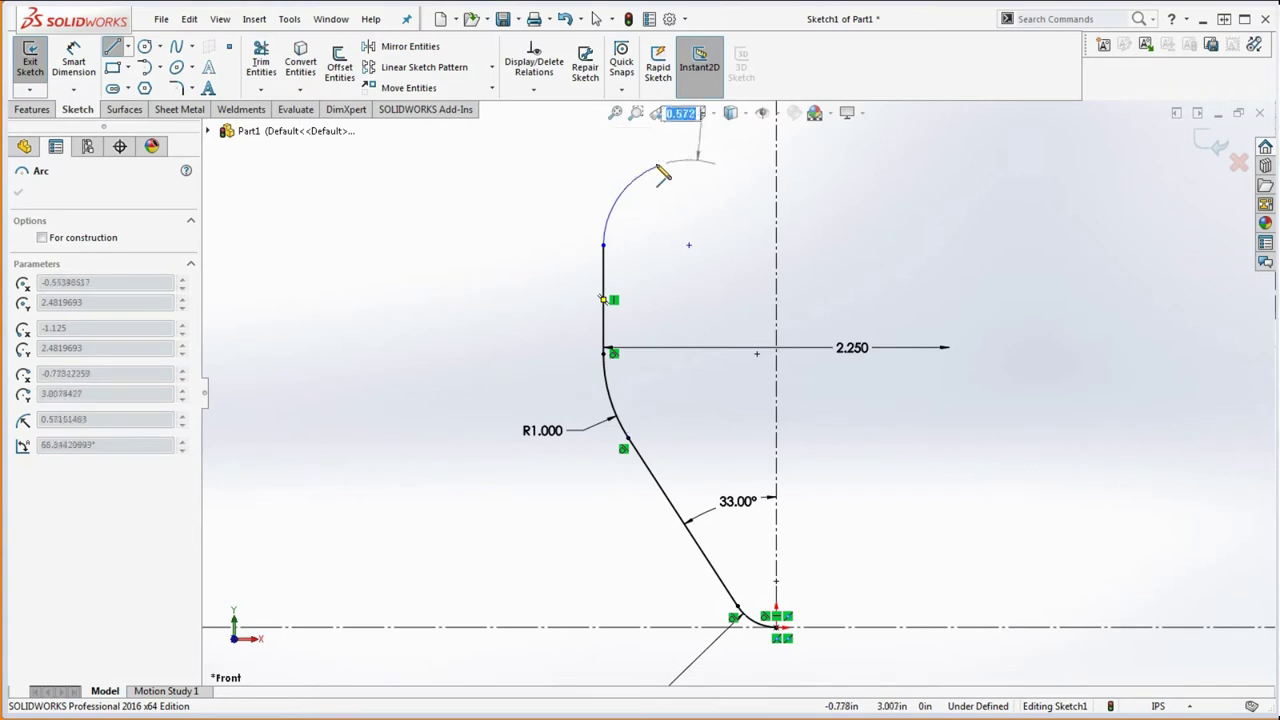
{"action": "left_click", "coordinate": [628, 191]}
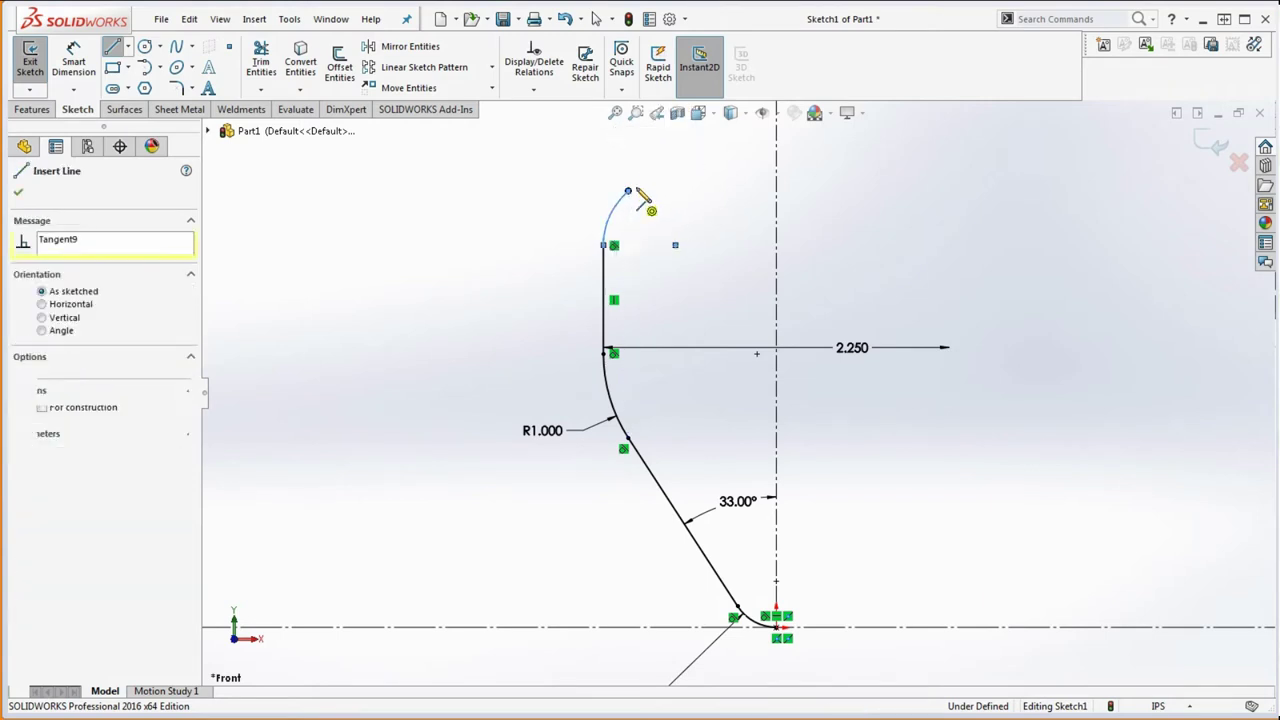
{"action": "left_click", "coordinate": [697, 148]}
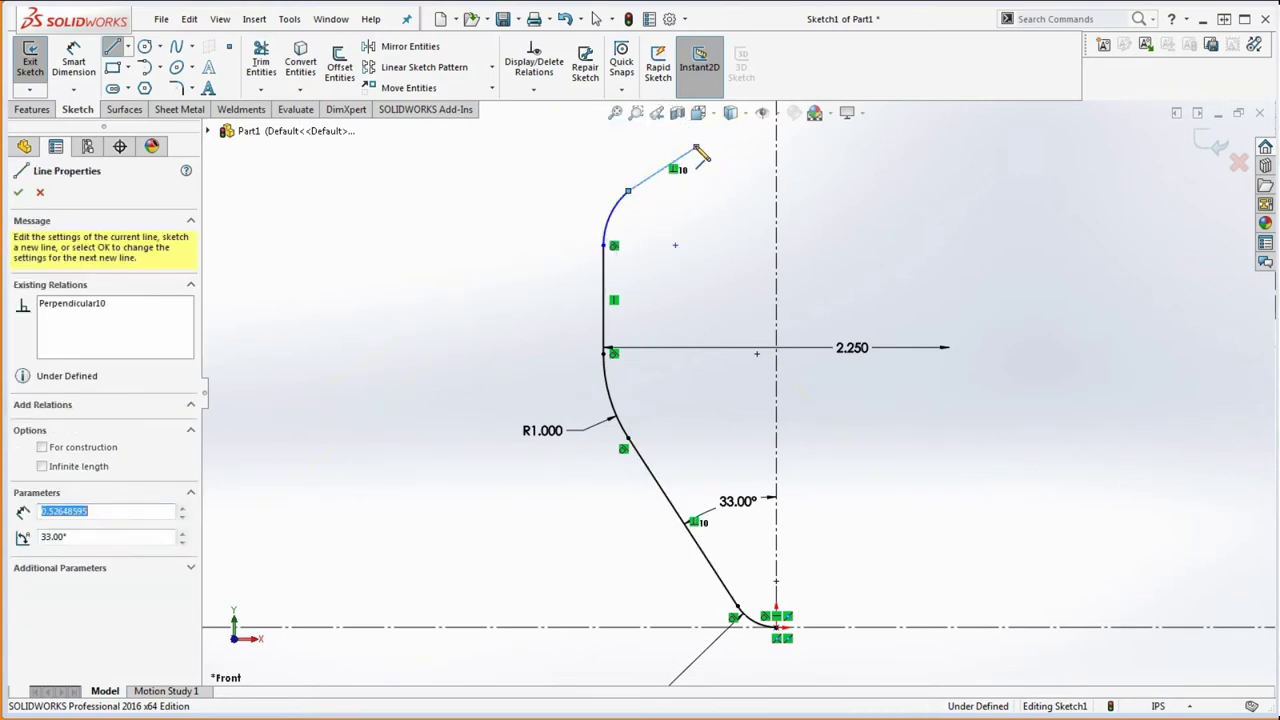
{"action": "key", "text": "Escape"}
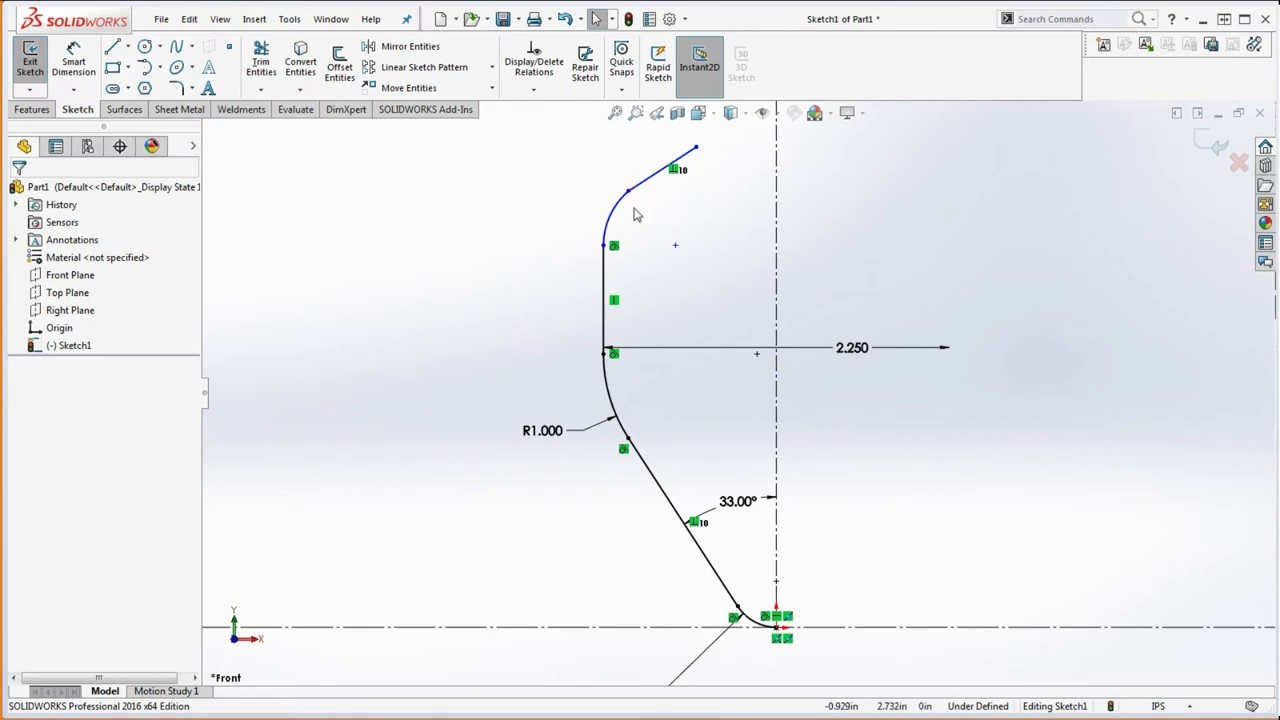
Make the new arc and angled line tangent to each other.
{"action": "left_click_drag", "start_coordinate": [648, 208], "coordinate": [606, 179]}
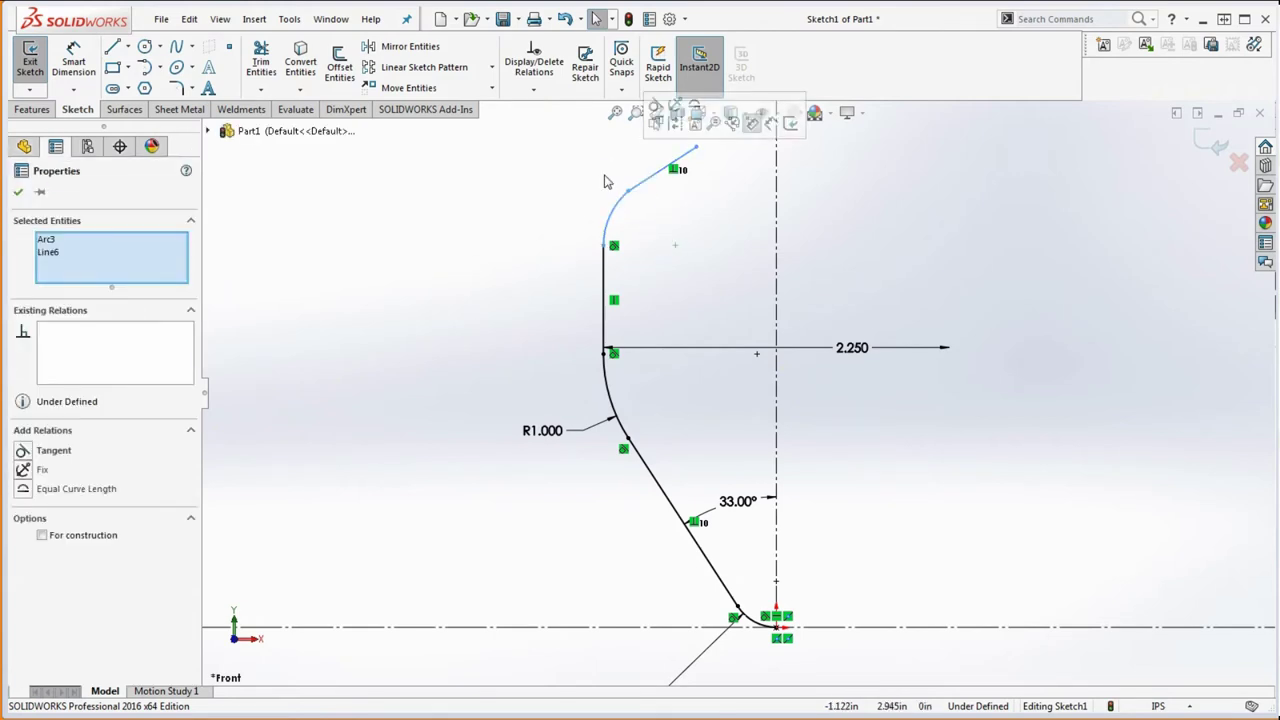
{"action": "left_click", "coordinate": [655, 106]}
{"action": "left_click", "coordinate": [660, 228]}
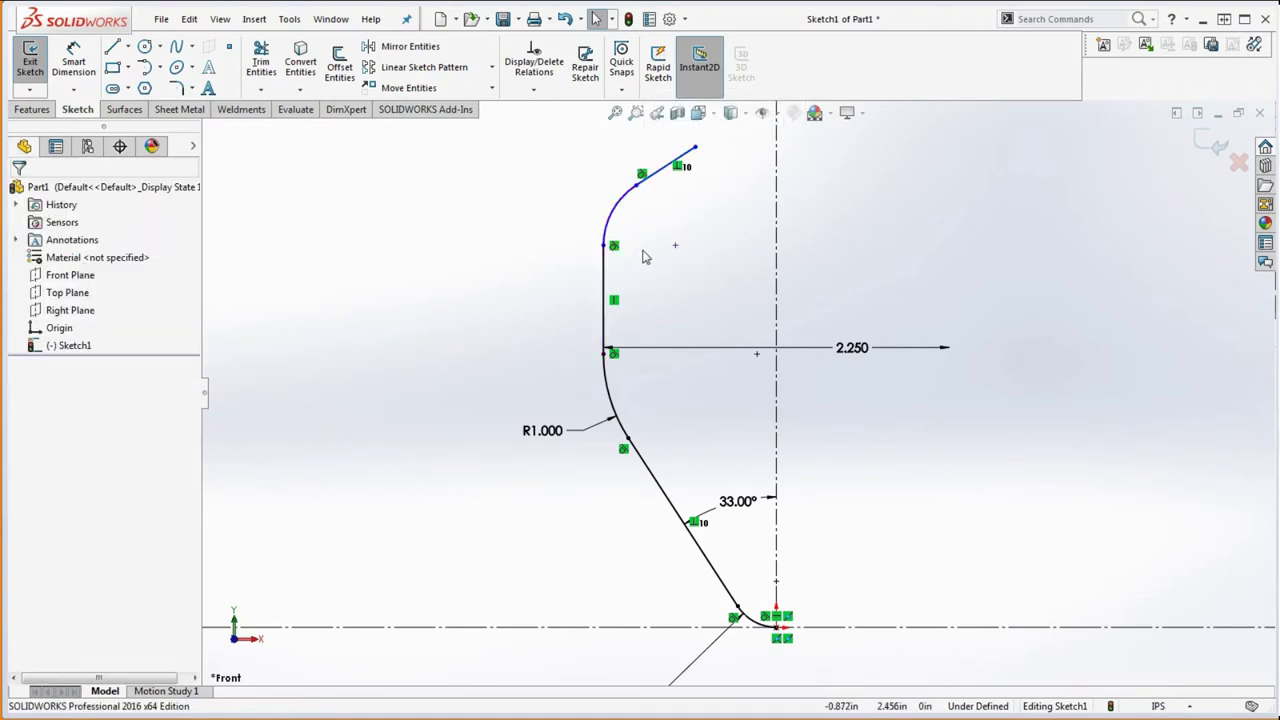
Dimension the upper arc to a radius of 0.375.
{"action": "left_click", "coordinate": [73, 55]}
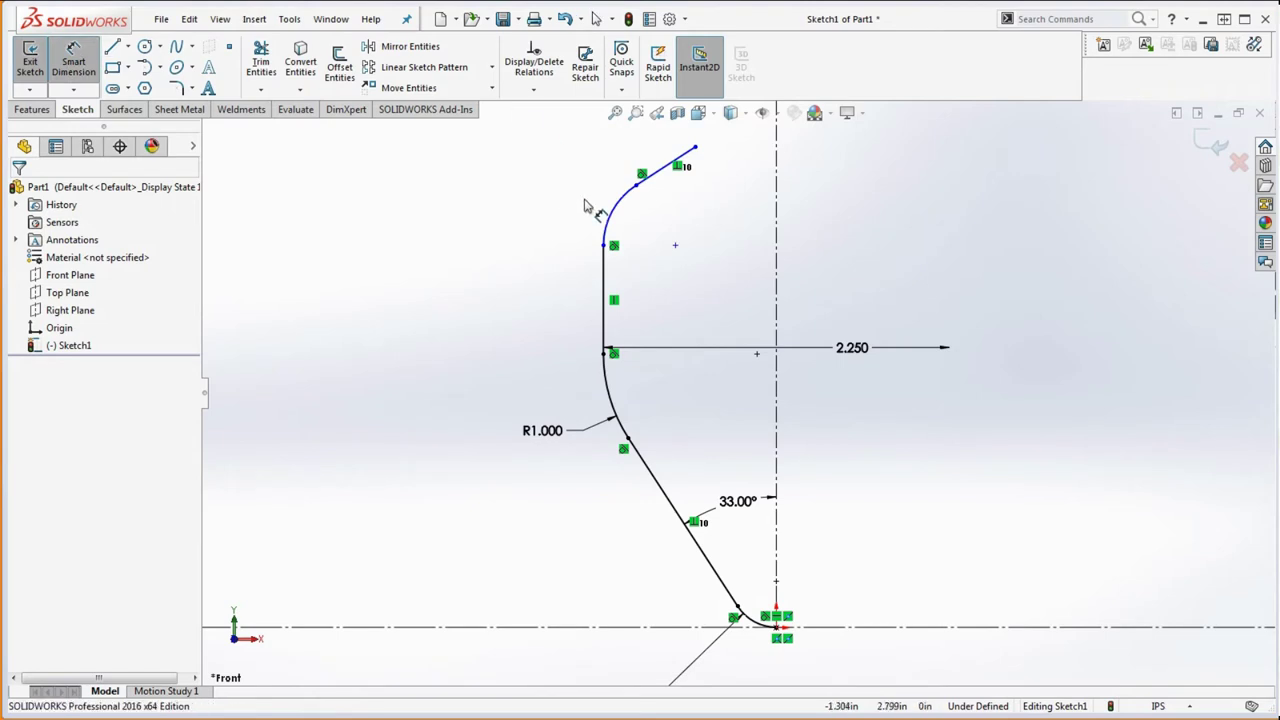
{"action": "left_click", "coordinate": [622, 212]}
{"action": "left_click", "coordinate": [533, 190]}
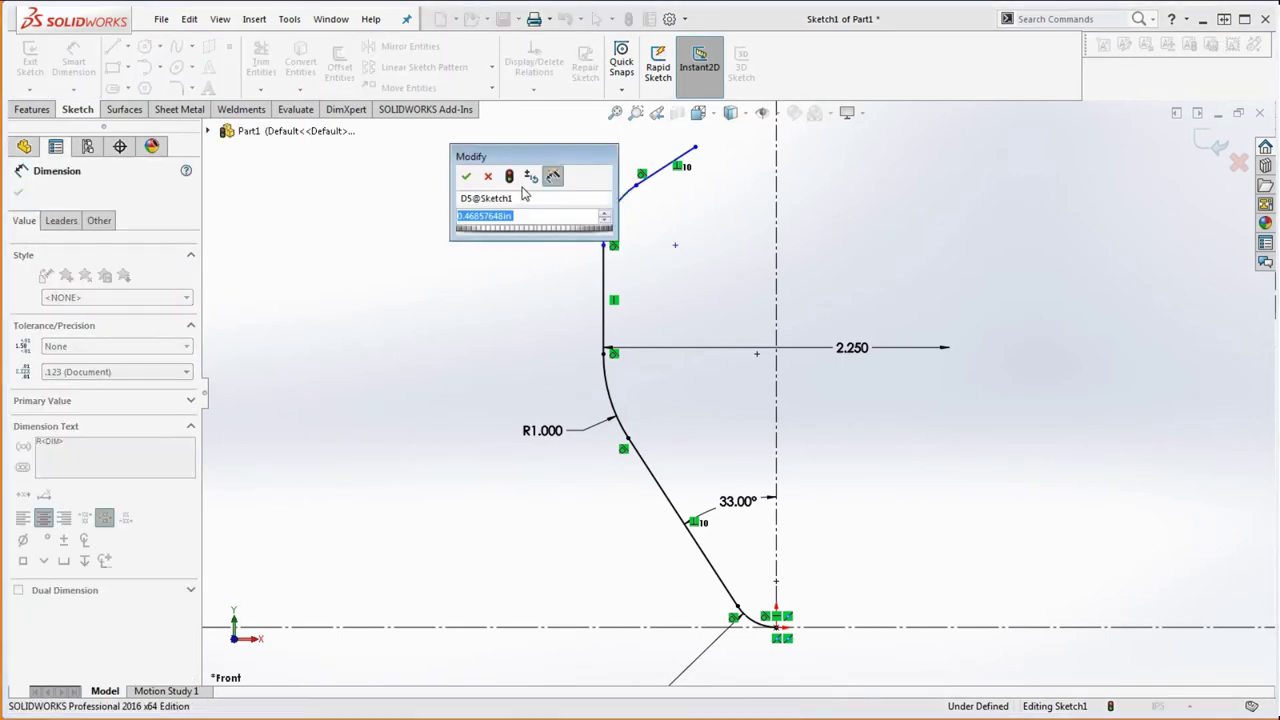
{"action": "type", "text": ".375"}
{"action": "key", "text": "Return"}
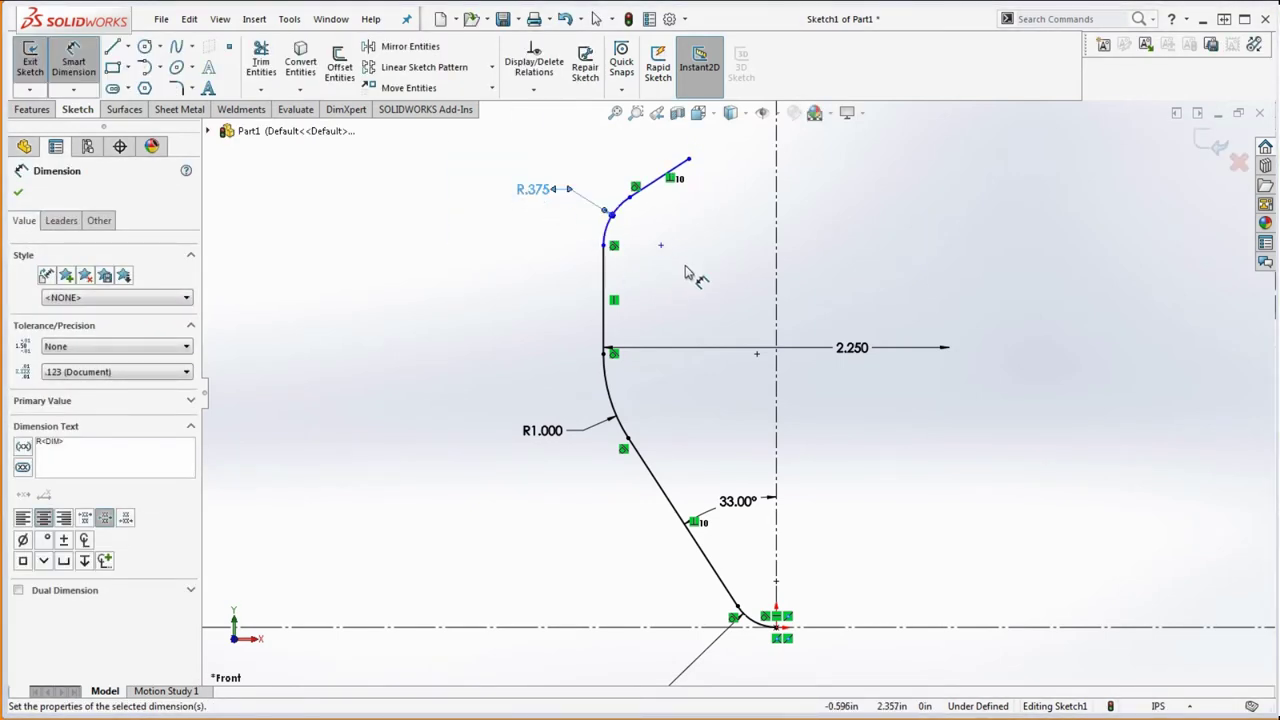
{"action": "key", "text": "Escape"}
{"action": "key", "text": "Escape"}
Nudge the arc-to-vertical-line junction down slightly and return to the front view.
{"action": "left_click", "coordinate": [604, 247]}
{"action": "left_click_drag", "start_coordinate": [605, 256], "coordinate": [612, 262]}
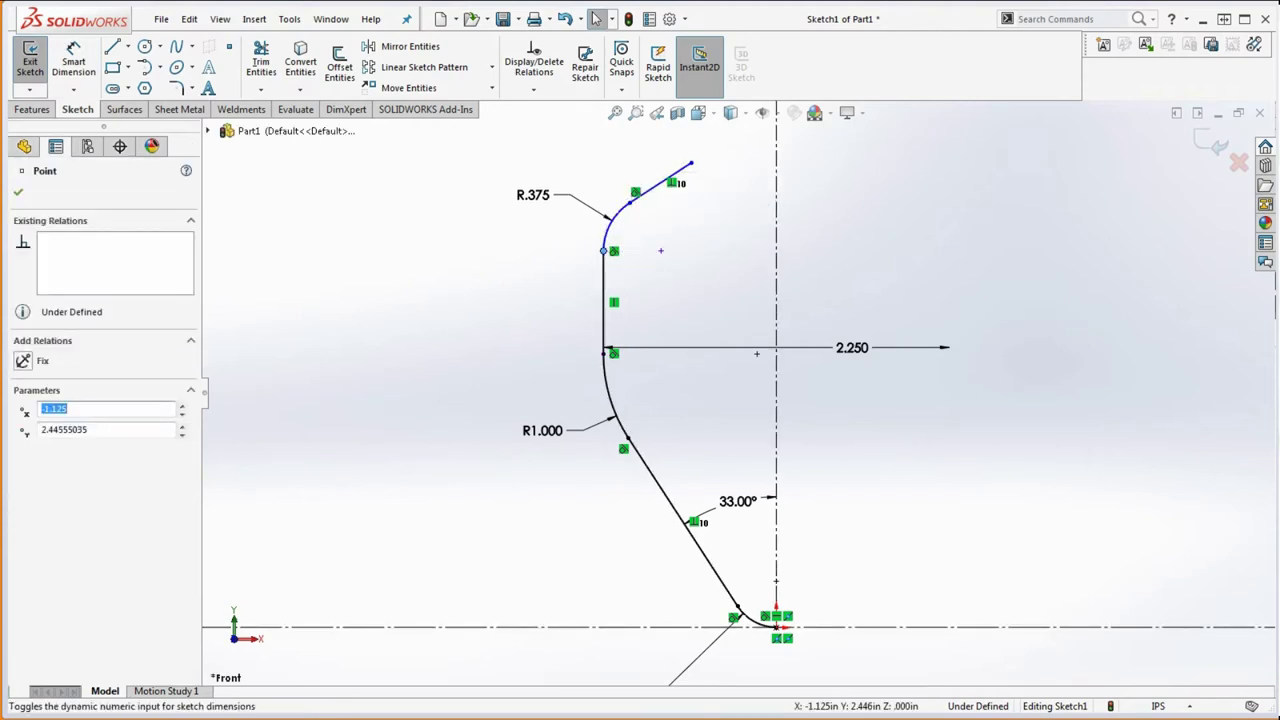
{"action": "key", "text": "Escape"}
{"action": "middle_click_drag", "start_coordinate": [949, 314], "coordinate": [892, 269]}
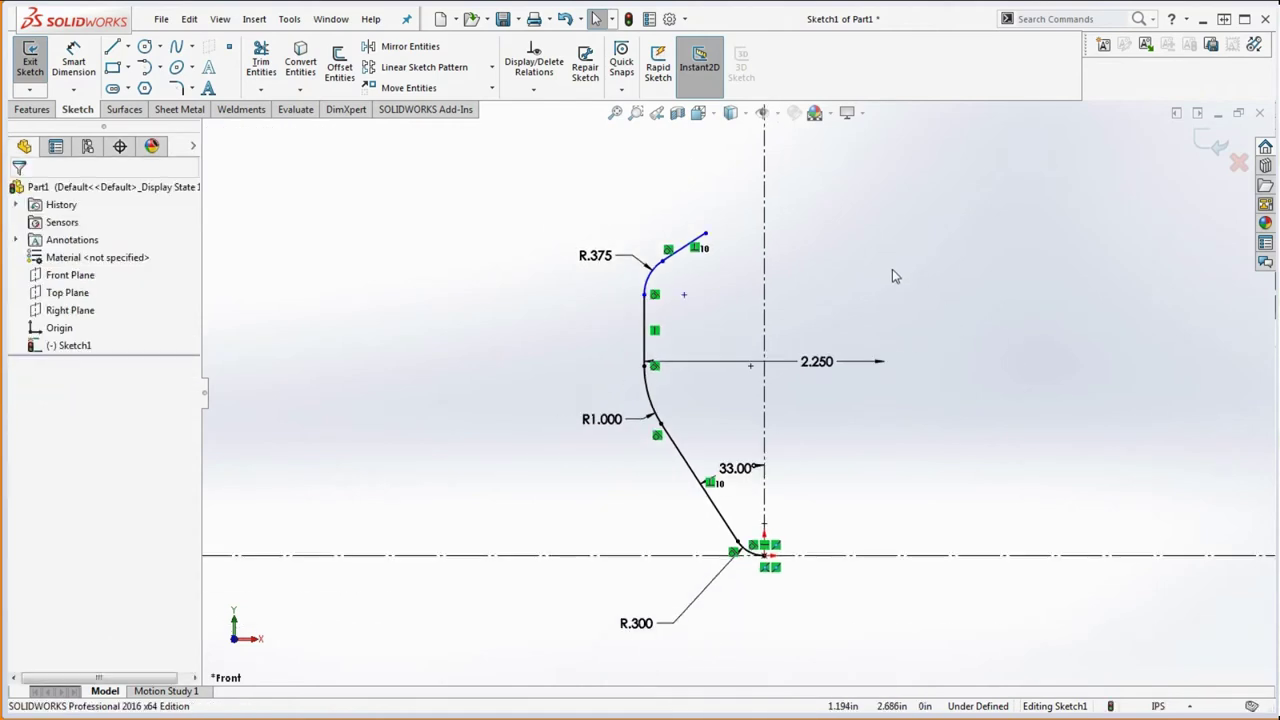
{"action": "key", "text": "ctrl+8"}
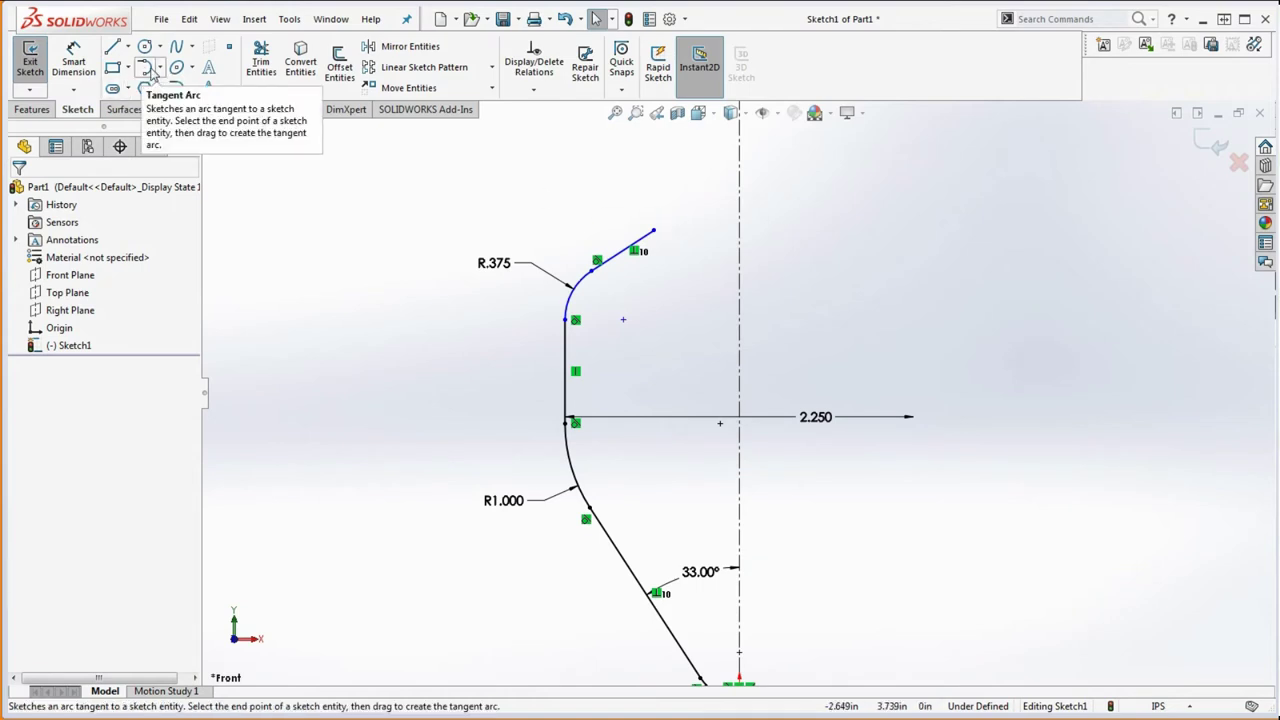
Draw a tangent arc from the angled line's end to the centreline, centred on the centreline.
{"action": "left_click", "coordinate": [150, 70]}
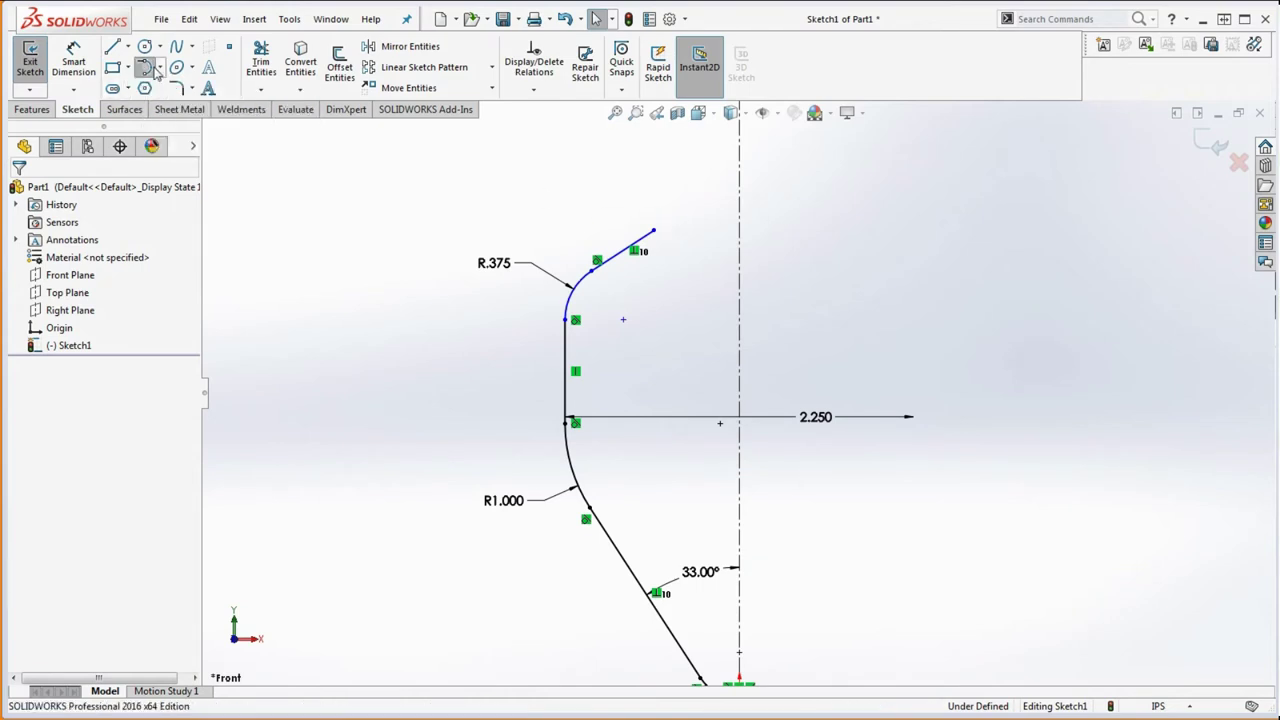
{"action": "left_click", "coordinate": [654, 232]}
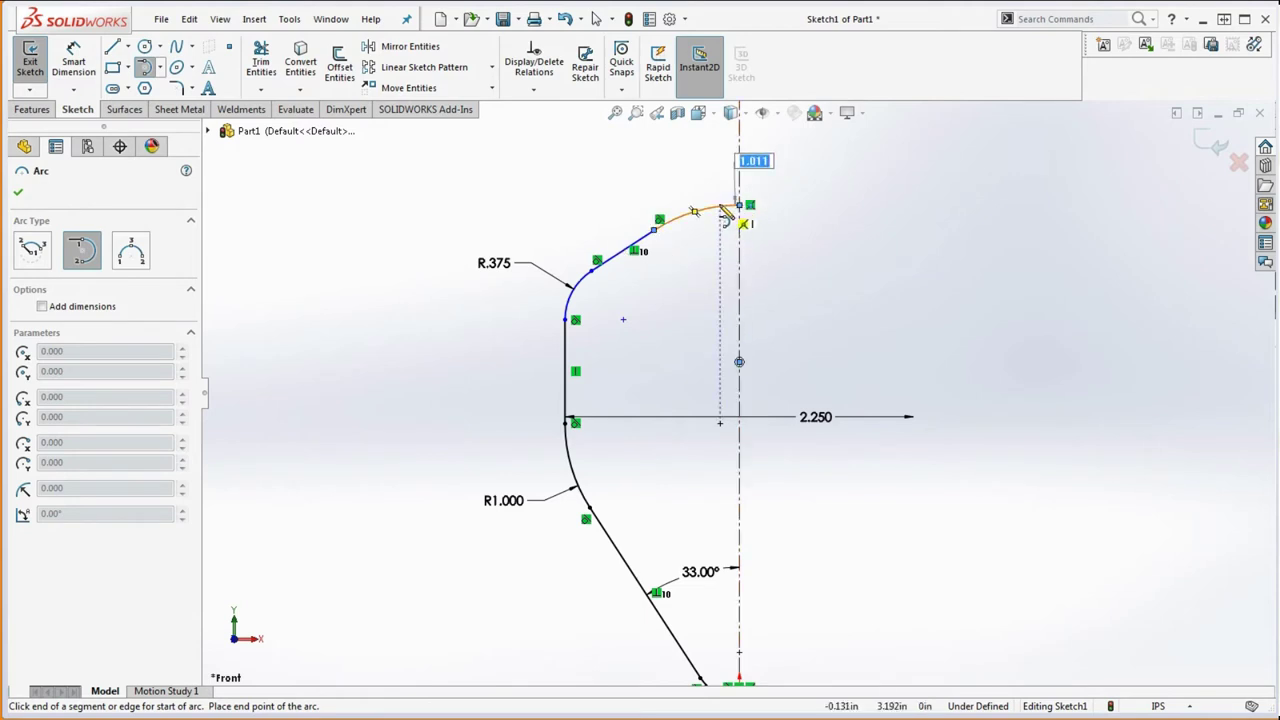
{"action": "left_click", "coordinate": [740, 205]}
{"action": "key", "text": "Escape"}
{"action": "left_click", "coordinate": [724, 366]}
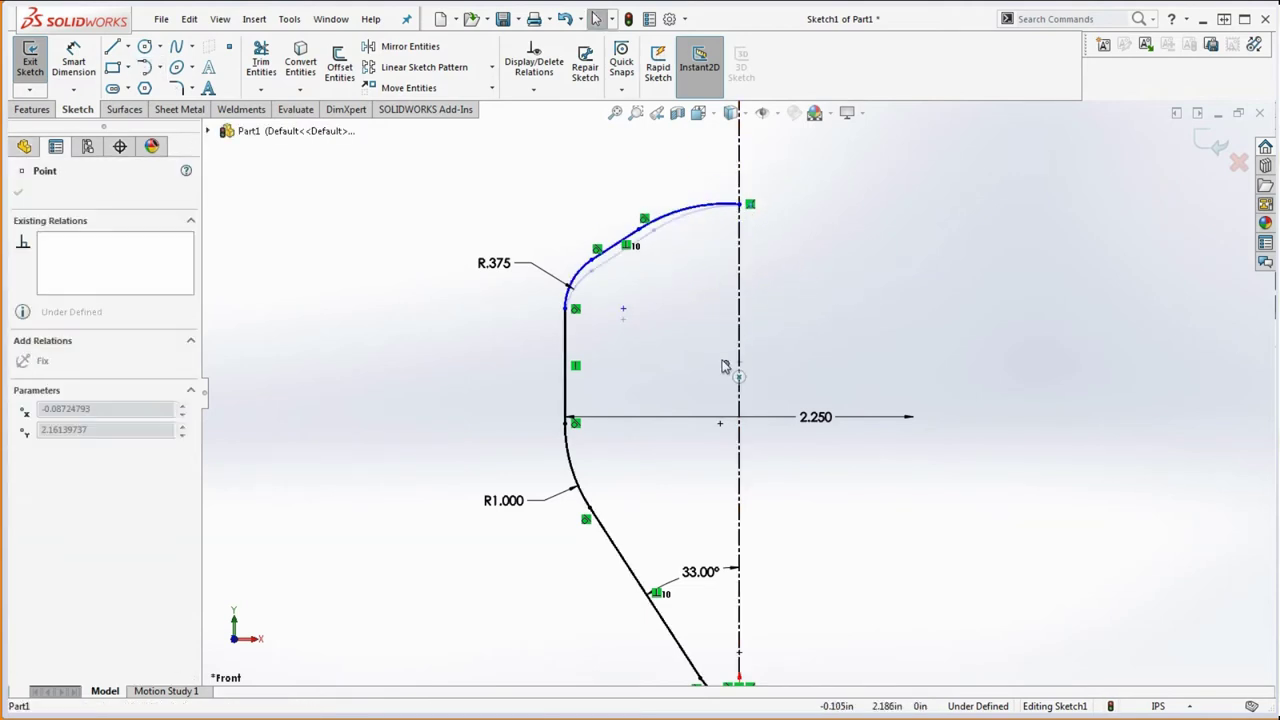
{"action": "mouse_move", "coordinate": [724, 366]}
{"action": "left_mouse_down"}
{"action": "mouse_move", "coordinate": [714, 363]}
{"action": "mouse_move", "coordinate": [740, 363]}
{"action": "left_mouse_up"}
{"action": "left_click", "coordinate": [819, 375]}
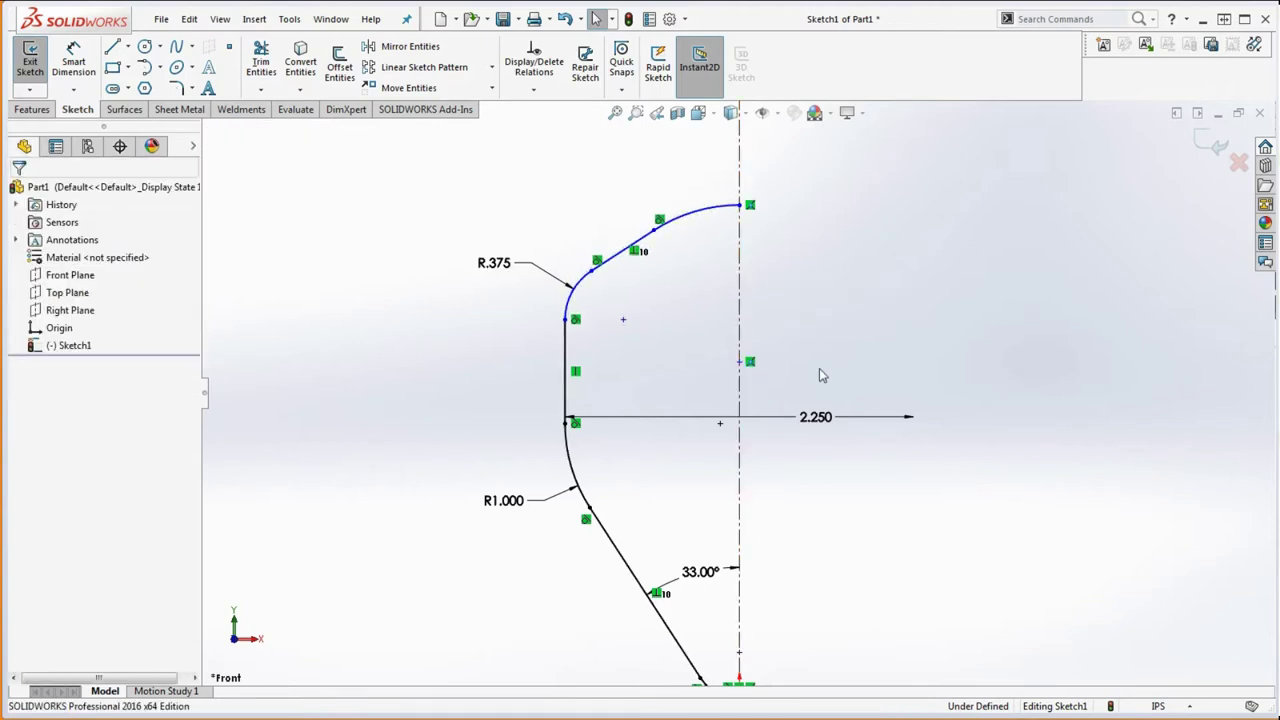
Make the top arc equal in radius to the lower R1.000 arc.
{"action": "left_click", "coordinate": [705, 212]}
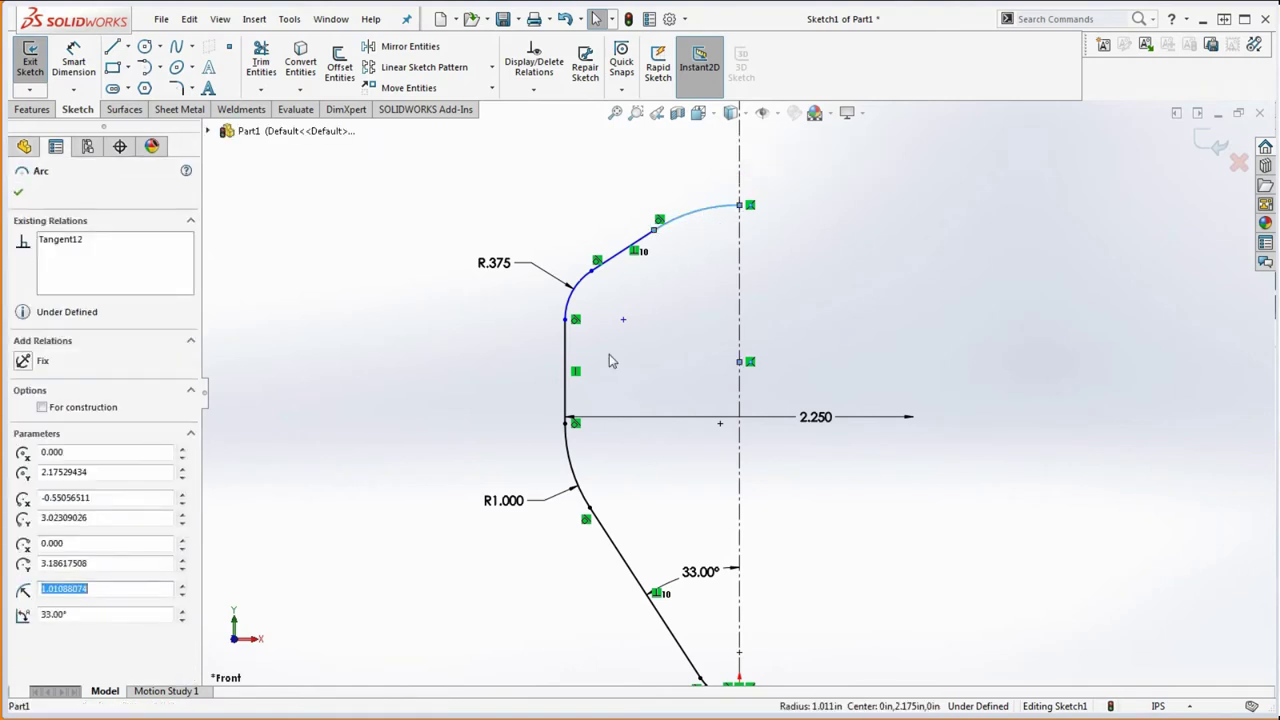
{"action": "left_click", "coordinate": [573, 462], "text": "ctrl"}
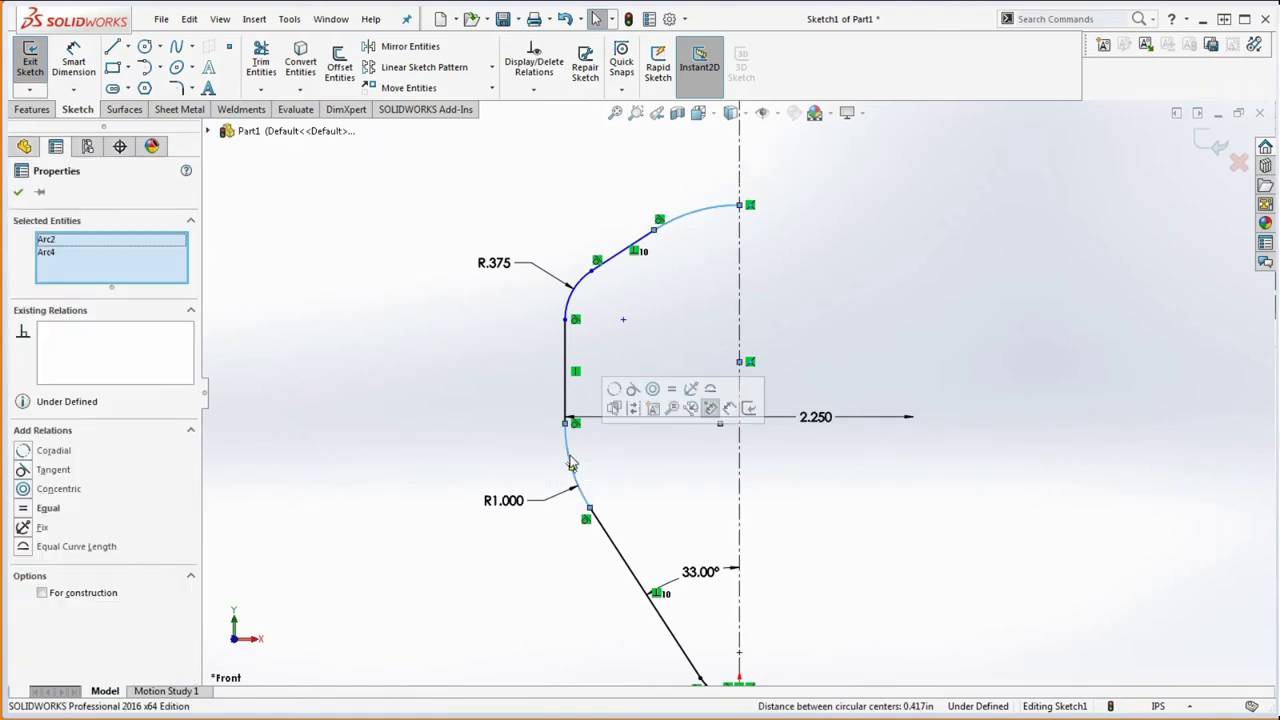
{"action": "left_click", "coordinate": [671, 390]}
{"action": "left_click", "coordinate": [853, 264]}
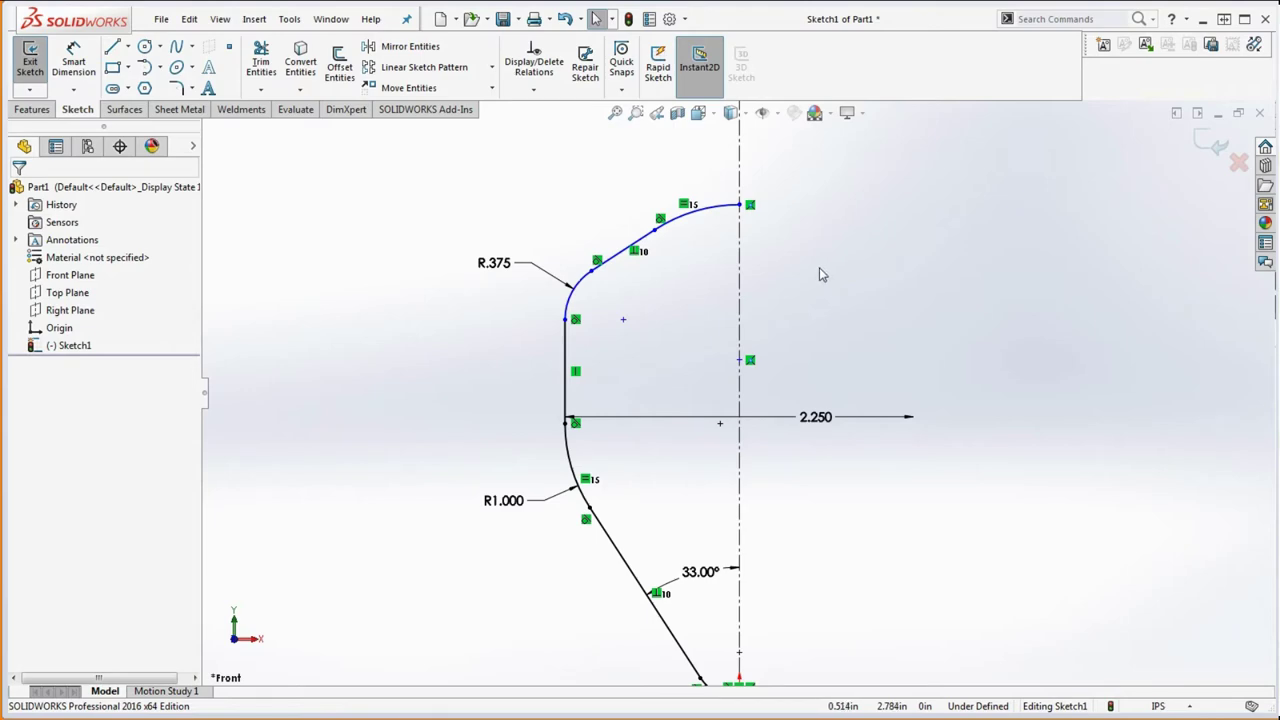
{"action": "key", "text": "alt+Tab"}
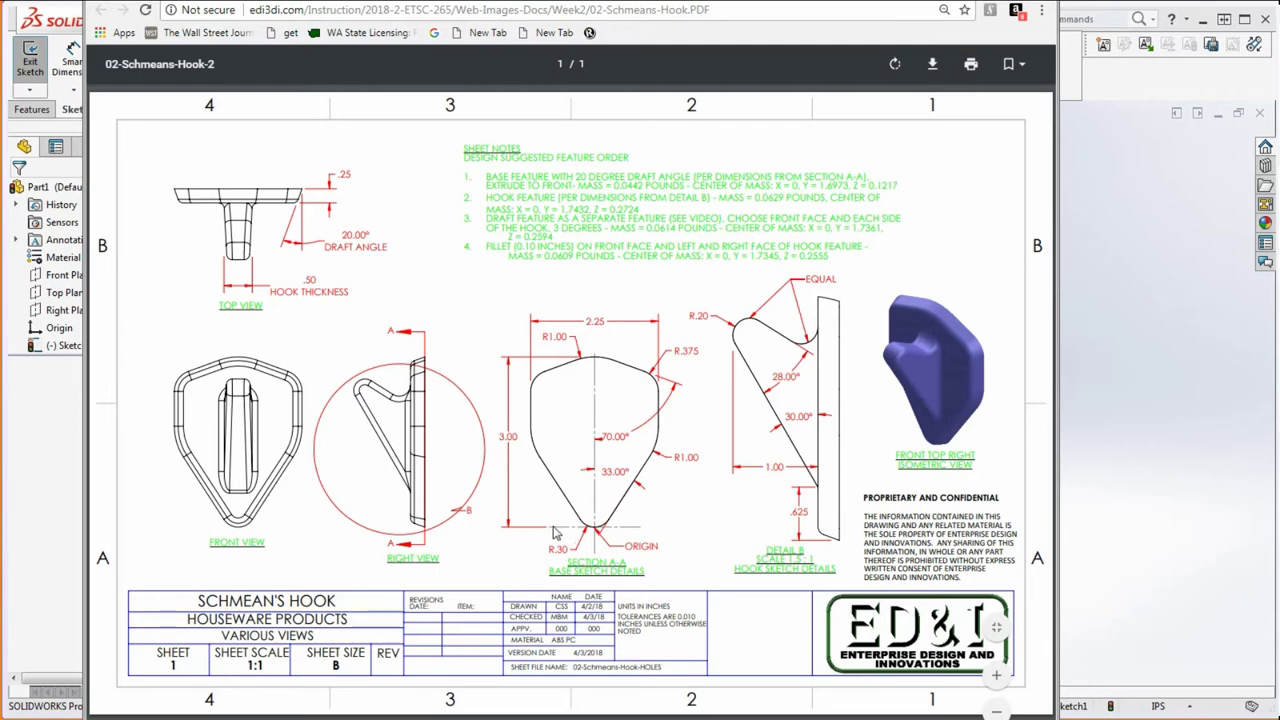
{"action": "key", "text": "alt+Tab"}
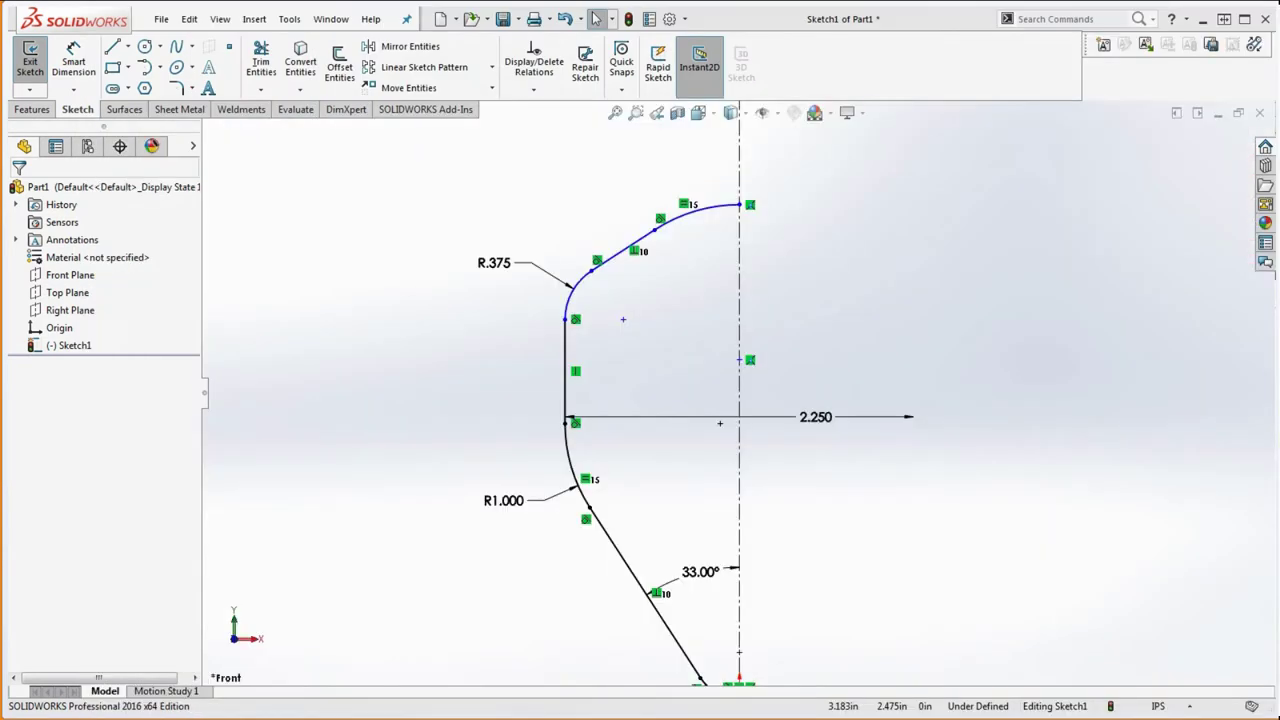
Dimension the top arc to the horizontal base line, accepting the 2.188 distance.
{"action": "left_click", "coordinate": [73, 62]}
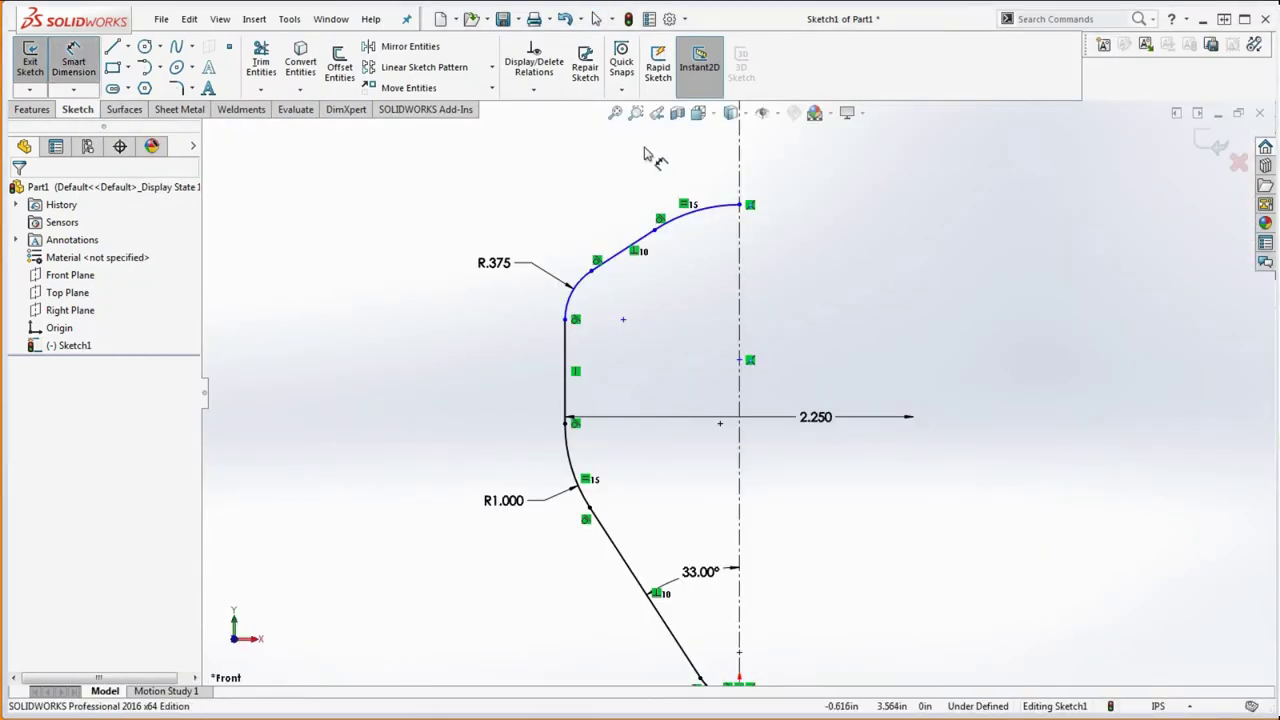
{"action": "left_click", "coordinate": [700, 211]}
{"action": "scroll", "coordinate": [675, 166], "scroll_direction": "up", "scroll_amount": 1}
{"action": "scroll", "coordinate": [651, 177], "scroll_direction": "down", "scroll_amount": 4}
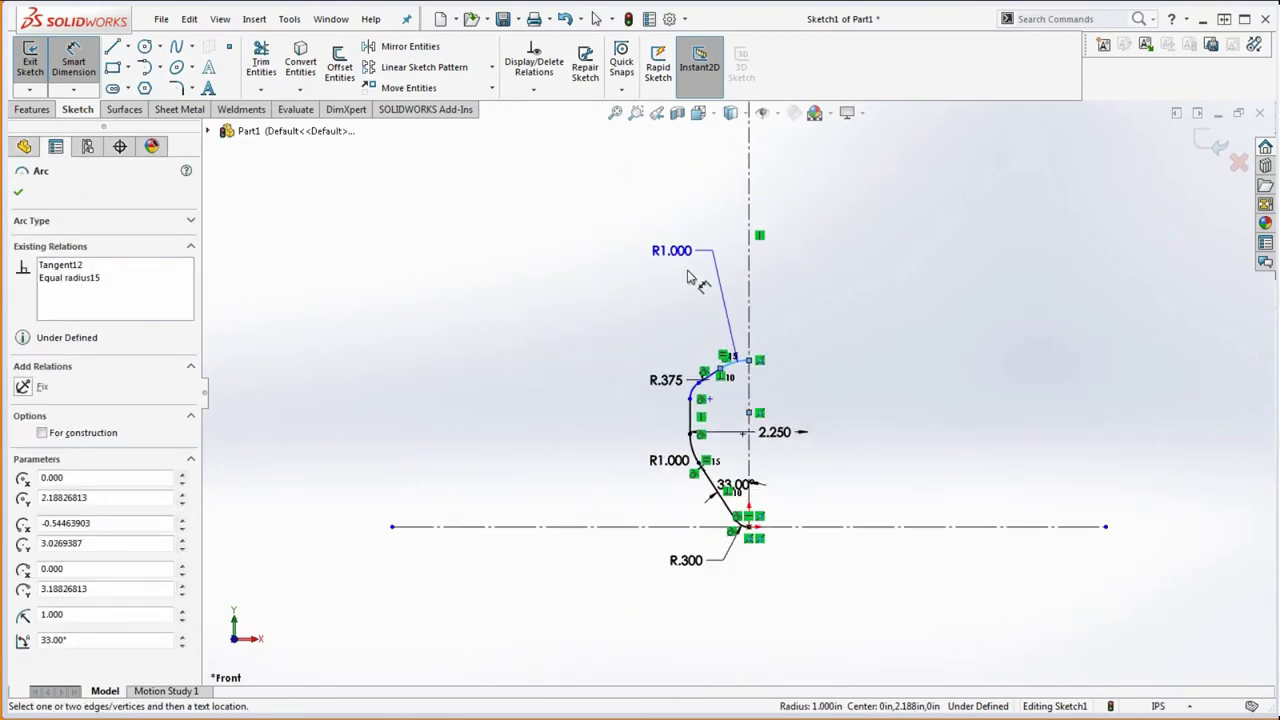
{"action": "scroll", "coordinate": [758, 480], "scroll_direction": "up", "scroll_amount": 3}
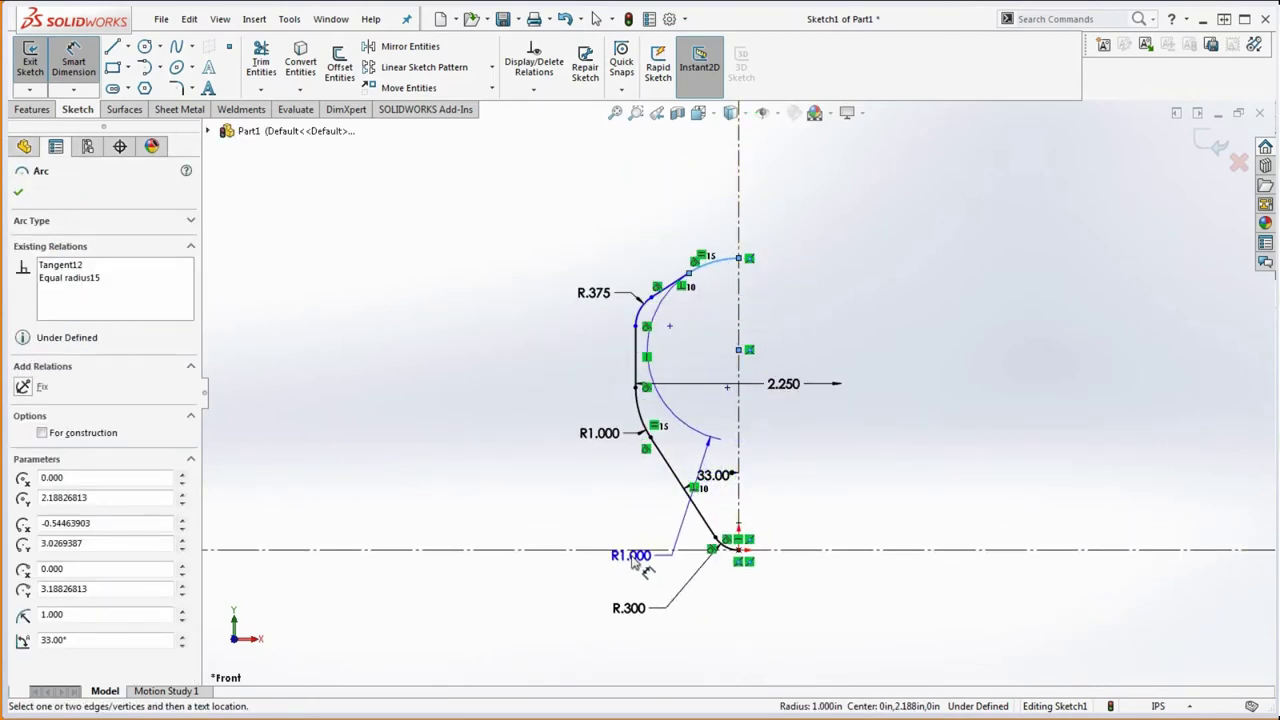
{"action": "left_click", "coordinate": [640, 550]}
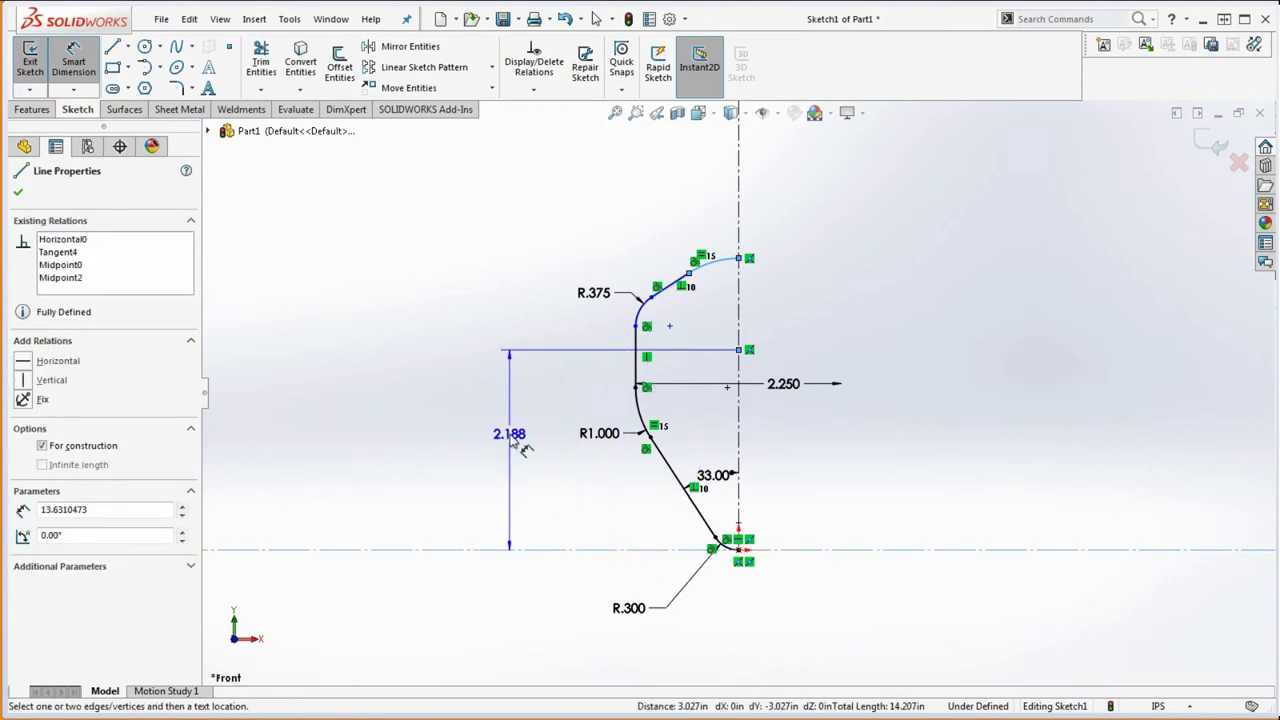
{"action": "left_click", "coordinate": [504, 437]}
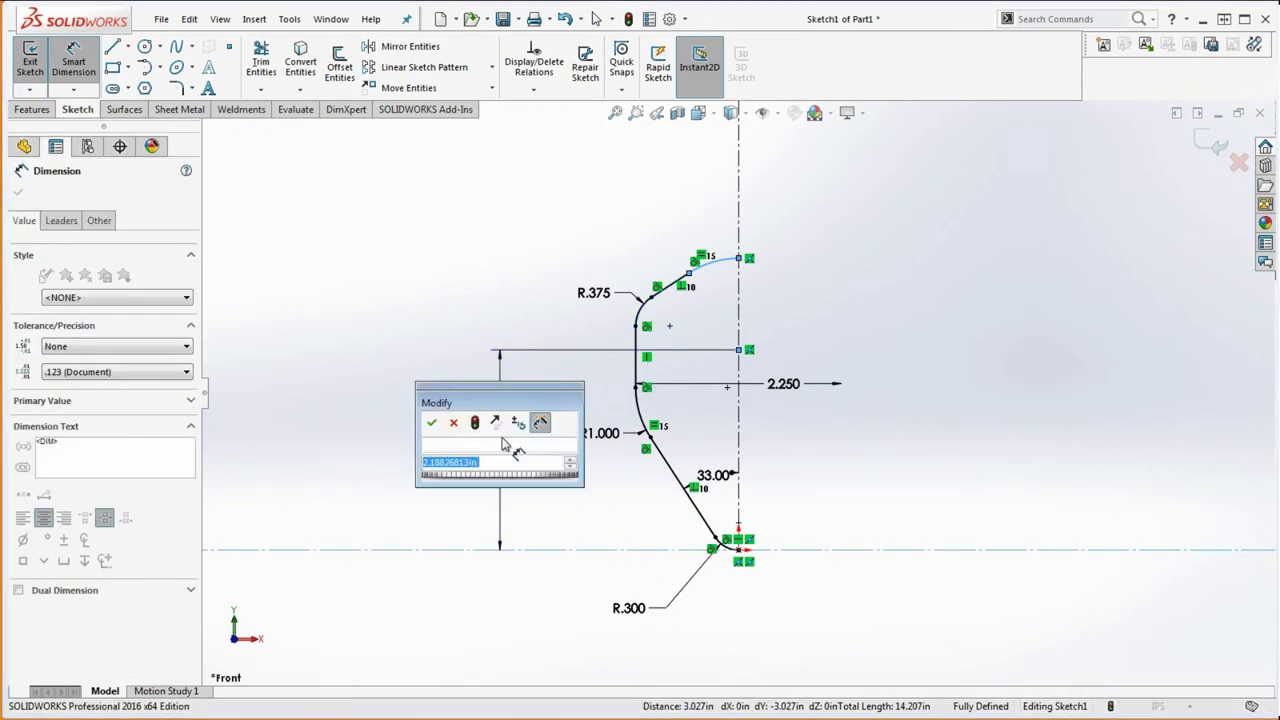
{"action": "left_click", "coordinate": [431, 422]}
{"action": "key", "text": "Escape"}
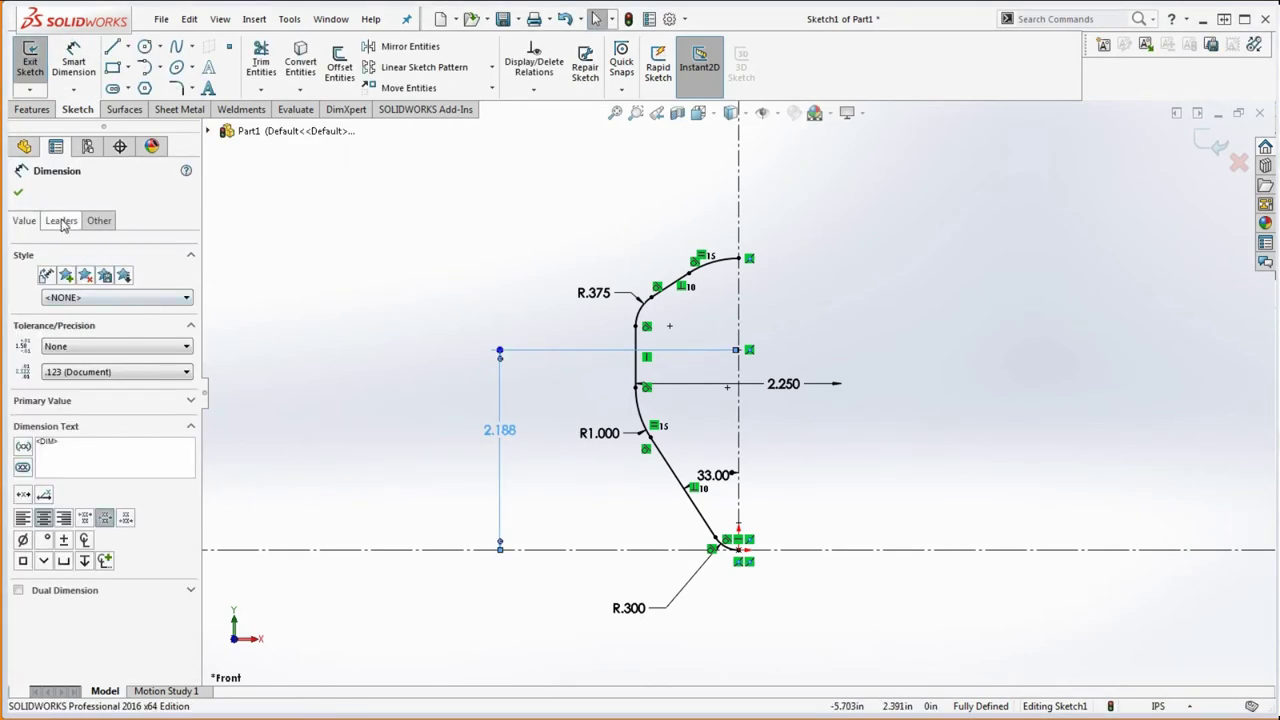
Switch the dimension to the arc's top (Max) and set the height to 3.000.
{"action": "left_click", "coordinate": [61, 221]}
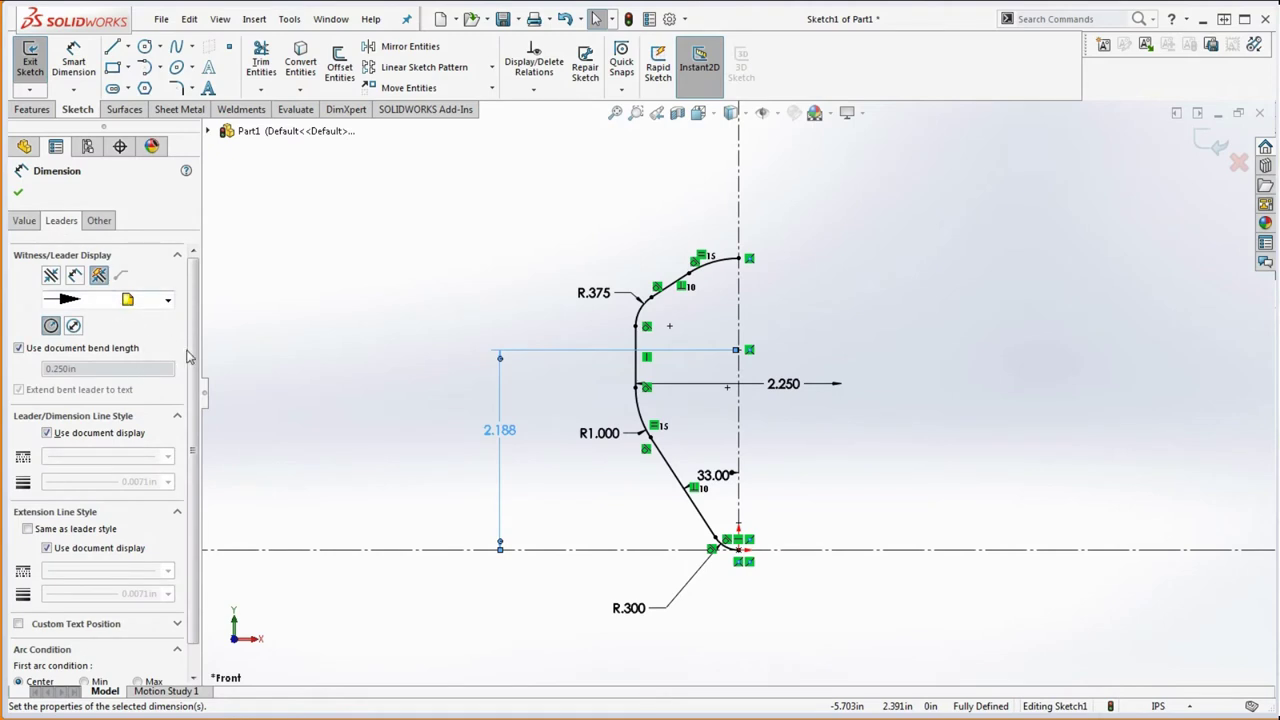
{"action": "scroll", "coordinate": [190, 370], "scroll_direction": "down", "scroll_amount": 1}
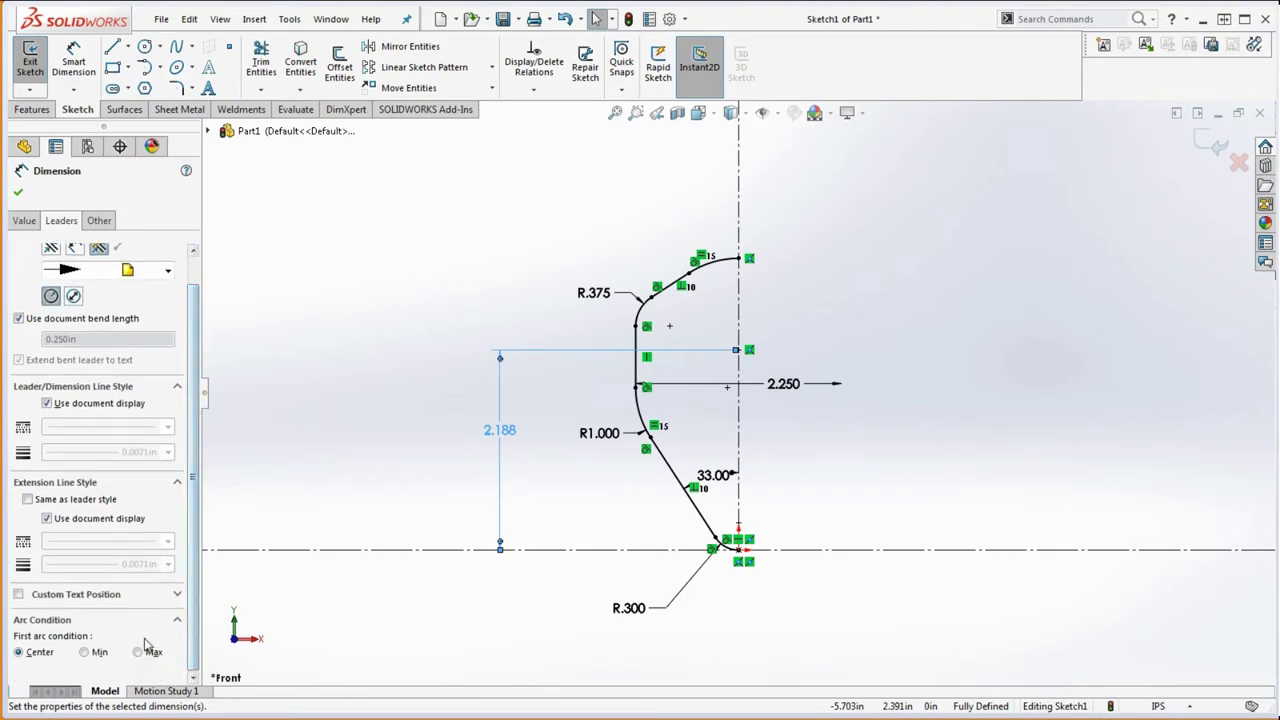
{"action": "left_click", "coordinate": [142, 654]}
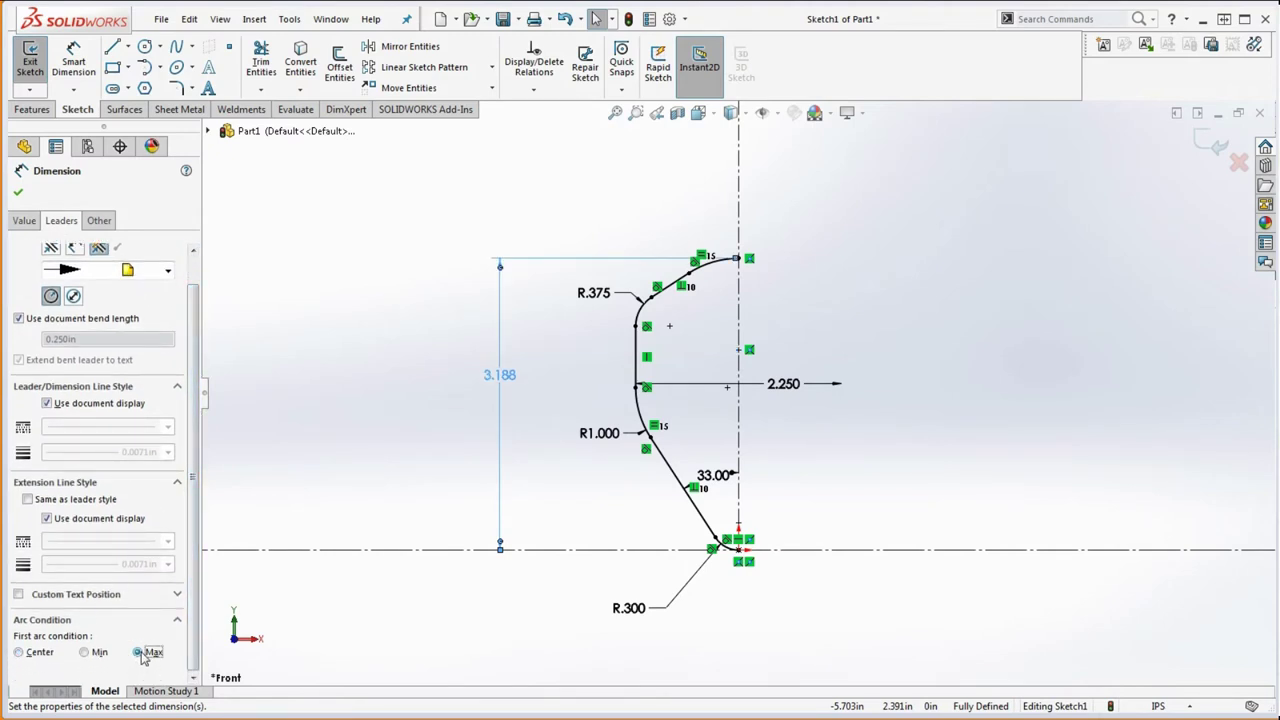
{"action": "left_click", "coordinate": [85, 652]}
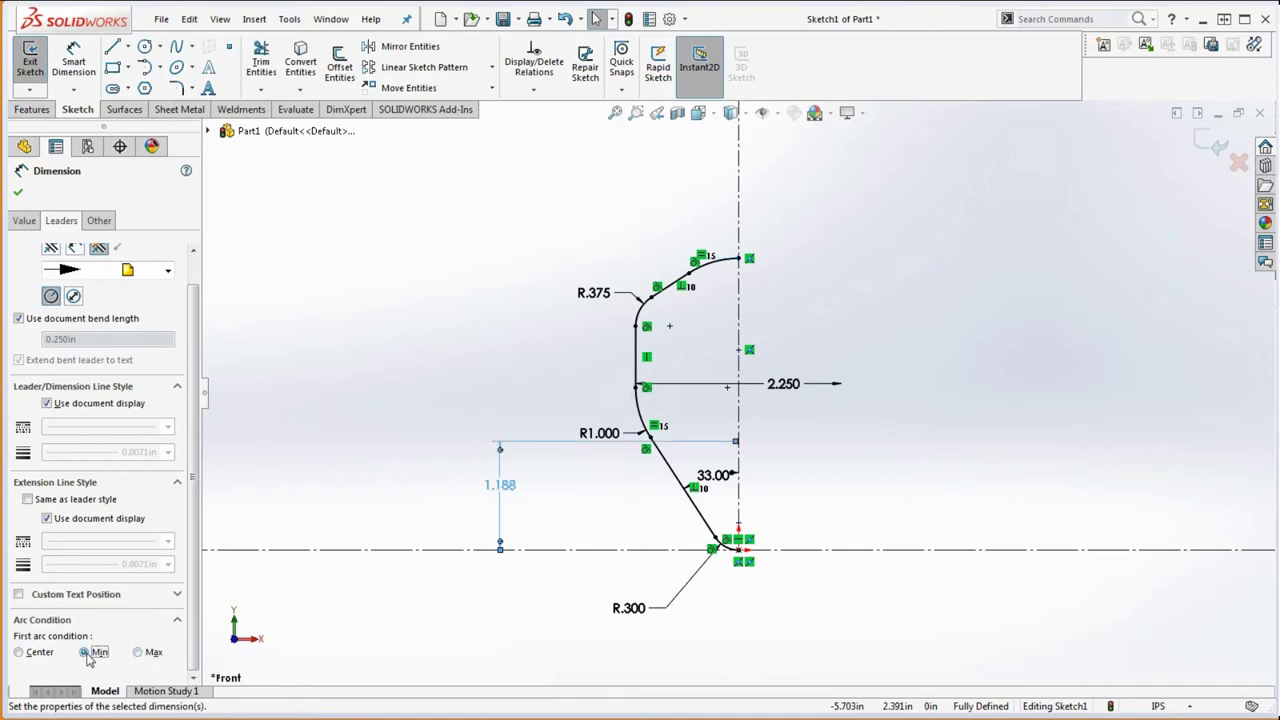
{"action": "left_click", "coordinate": [38, 653]}
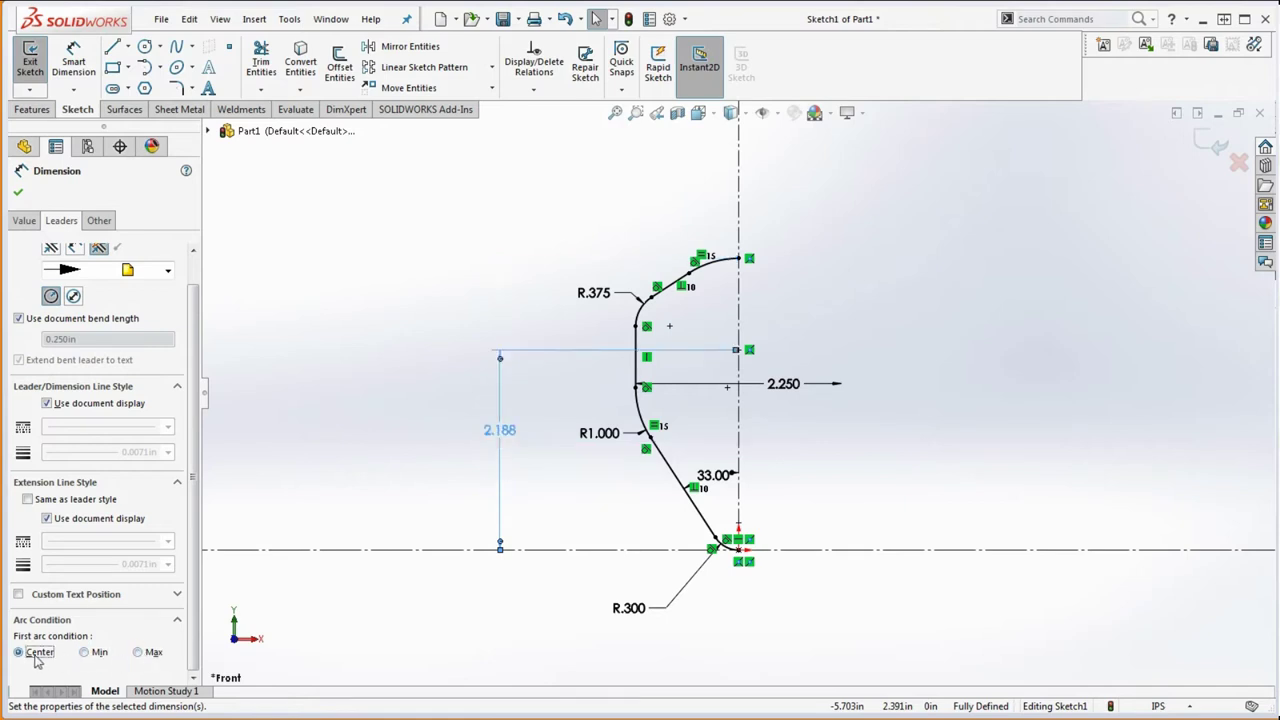
{"action": "left_click", "coordinate": [153, 655]}
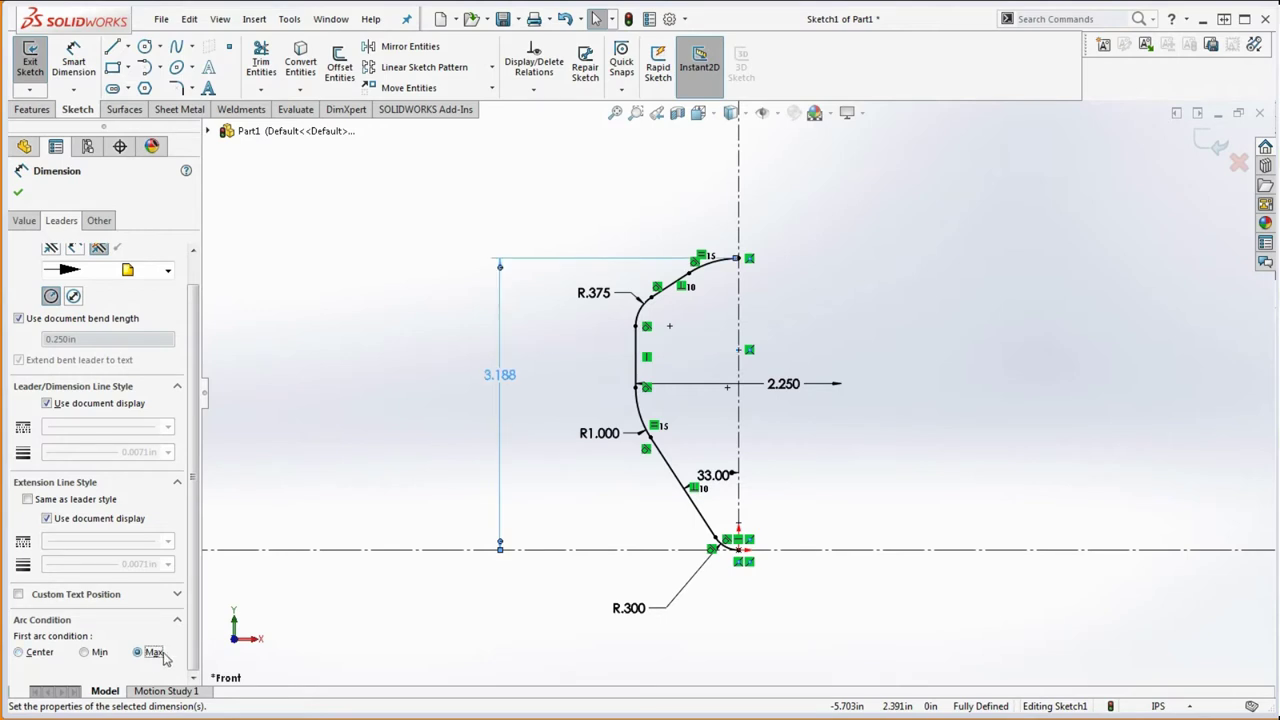
{"action": "left_click", "coordinate": [508, 378]}
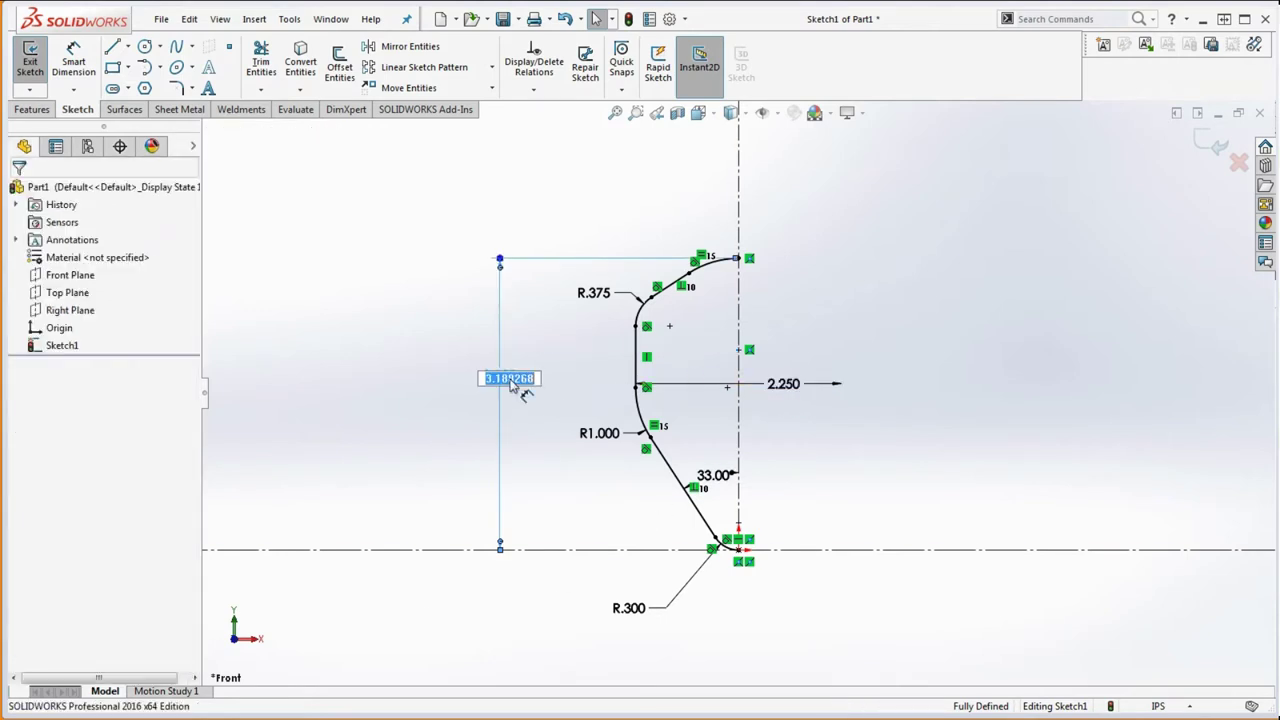
{"action": "type", "text": "3"}
{"action": "key", "text": "Return"}
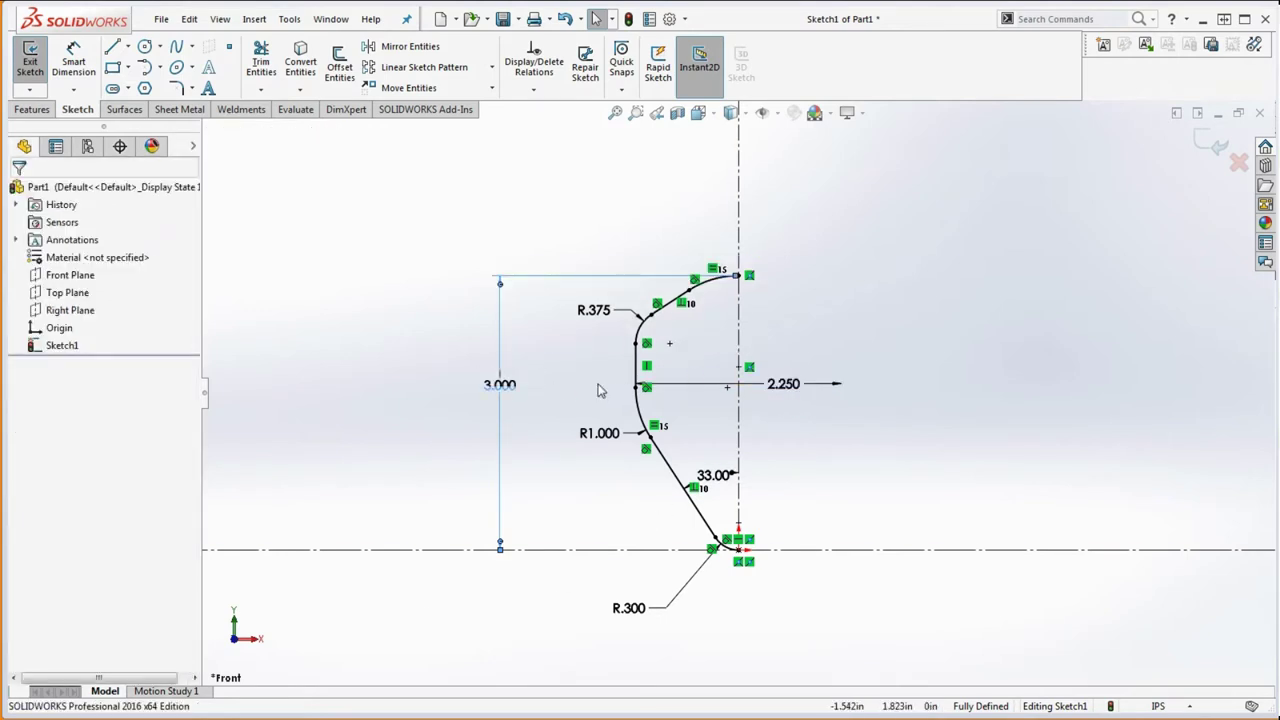
Shift the 3.000 dimension right, then mirror the half profile about the vertical centerline.
{"action": "scroll", "coordinate": [697, 349], "scroll_direction": "down", "scroll_amount": 1}
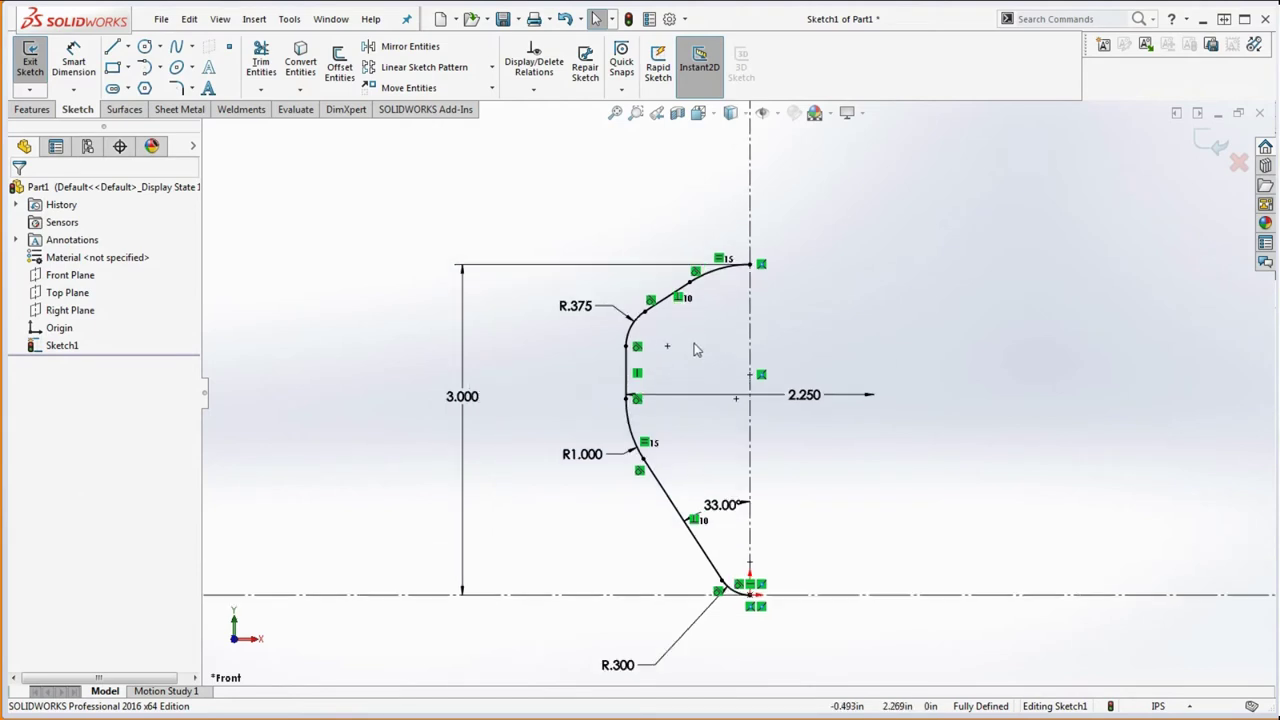
{"action": "scroll", "coordinate": [695, 355], "scroll_direction": "up", "scroll_amount": 1}
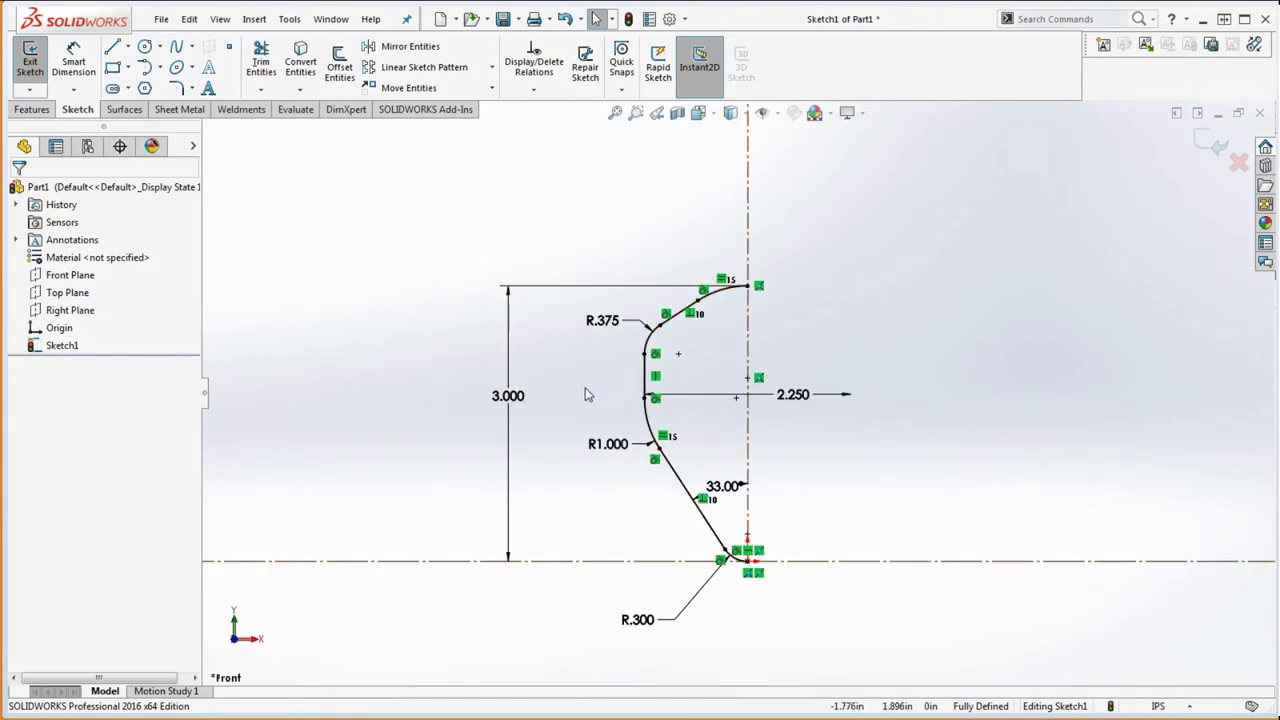
{"action": "left_click_drag", "start_coordinate": [508, 396], "coordinate": [555, 400]}
{"action": "left_click", "coordinate": [888, 357]}
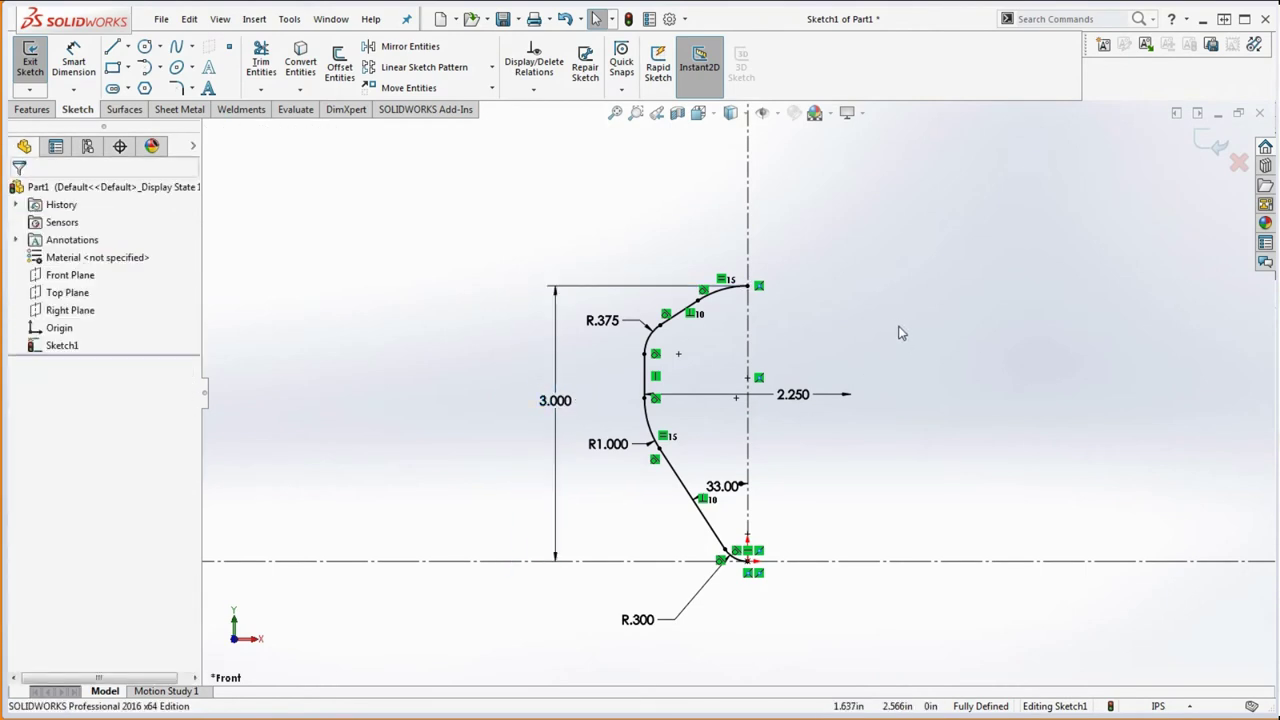
{"action": "mouse_move", "coordinate": [469, 225]}
{"action": "left_mouse_down"}
{"action": "mouse_move", "coordinate": [923, 666]}
{"action": "mouse_move", "coordinate": [880, 667]}
{"action": "left_mouse_up"}
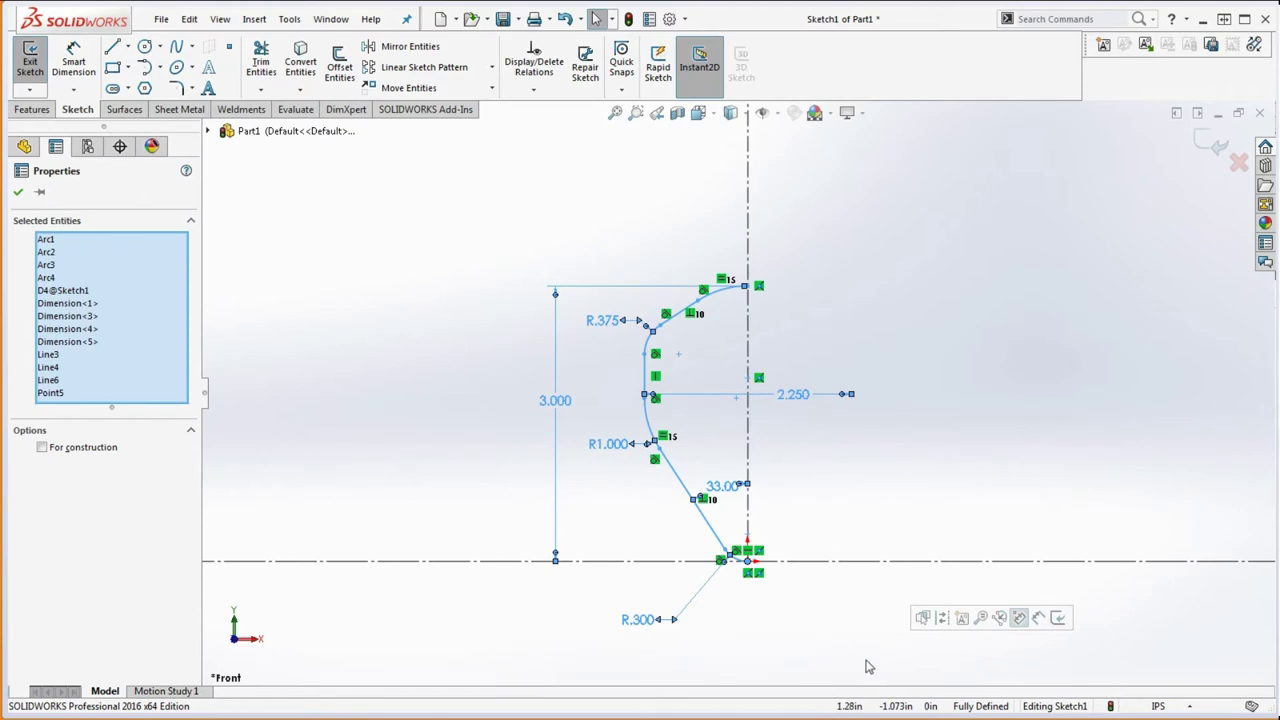
{"action": "left_click", "coordinate": [748, 340], "text": "ctrl"}
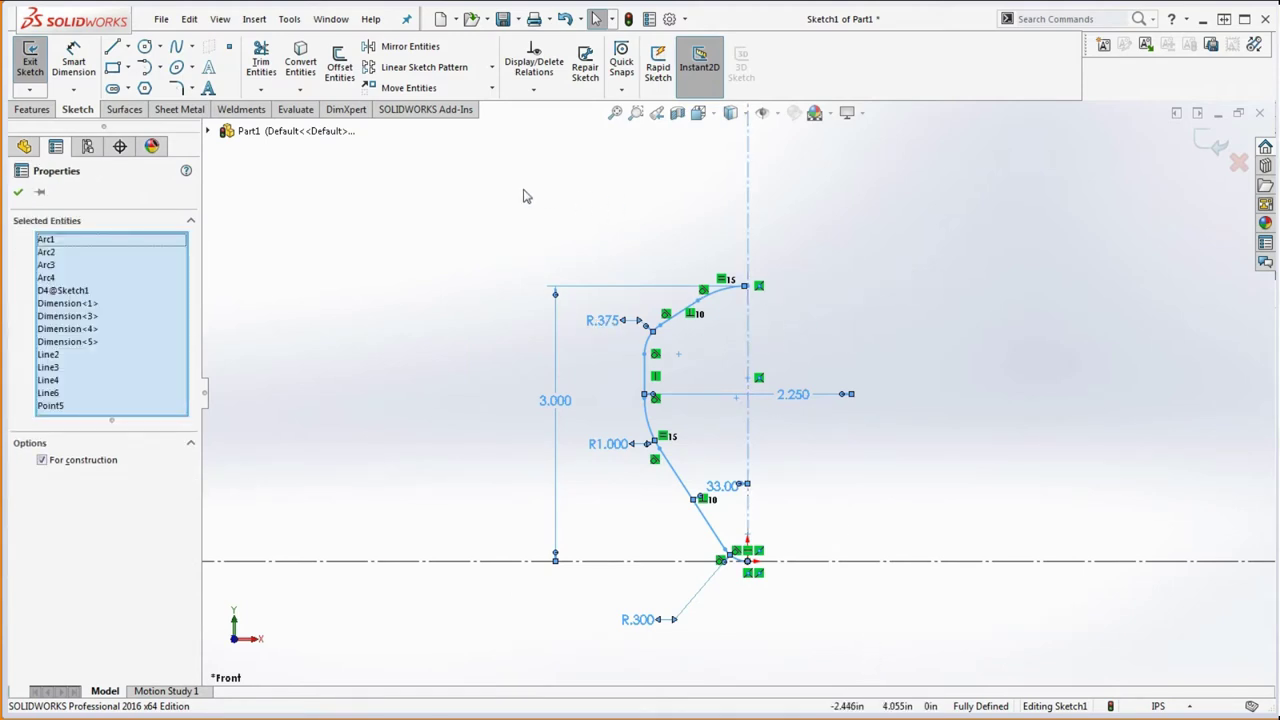
{"action": "left_click", "coordinate": [405, 46]}
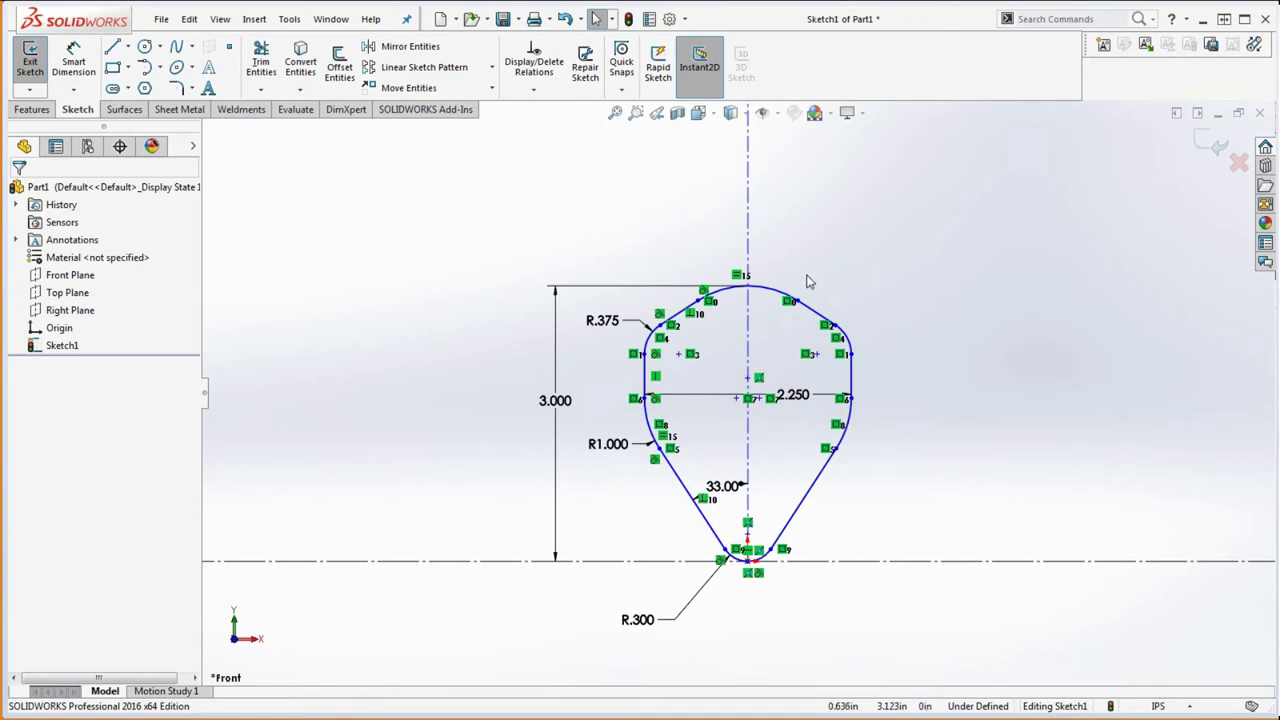
Test the profile's freedom by dragging a point on the right slanted line.
{"action": "scroll", "coordinate": [778, 311], "scroll_direction": "down", "scroll_amount": 2}
{"action": "scroll", "coordinate": [740, 307], "scroll_direction": "down", "scroll_amount": 2}
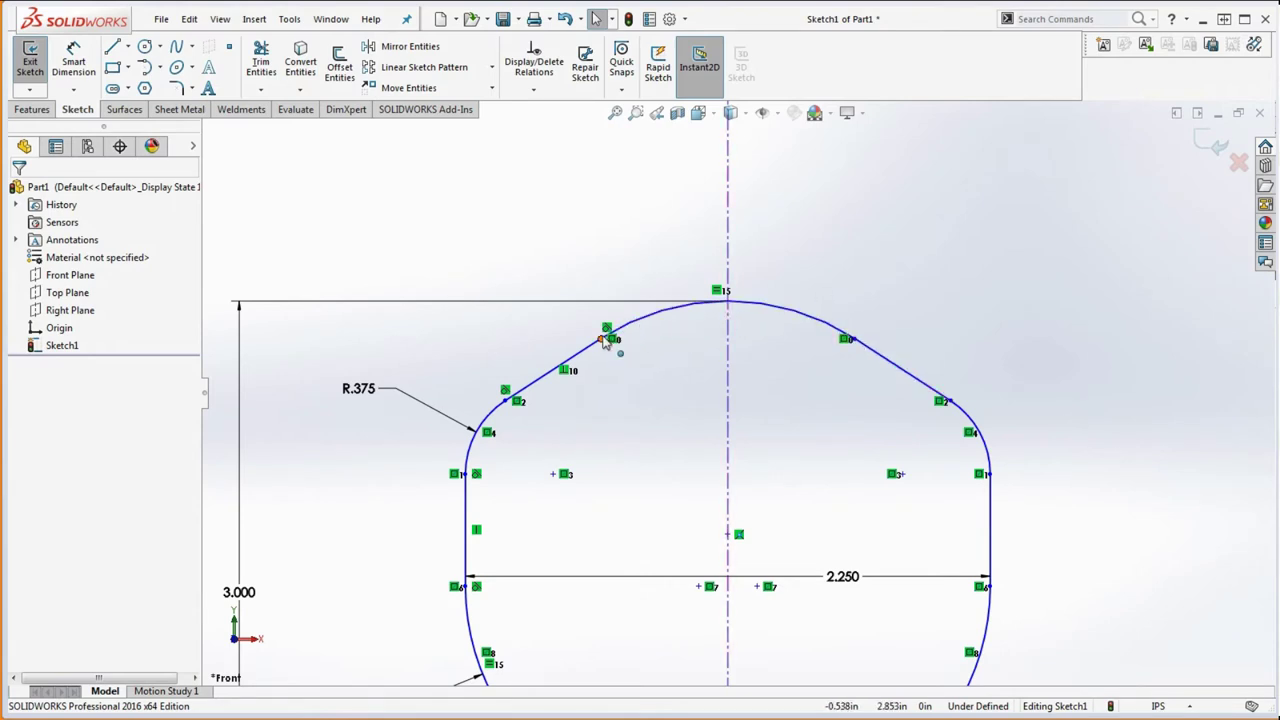
{"action": "scroll", "coordinate": [813, 238], "scroll_direction": "down", "scroll_amount": 3}
{"action": "scroll", "coordinate": [723, 286], "scroll_direction": "up", "scroll_amount": 5}
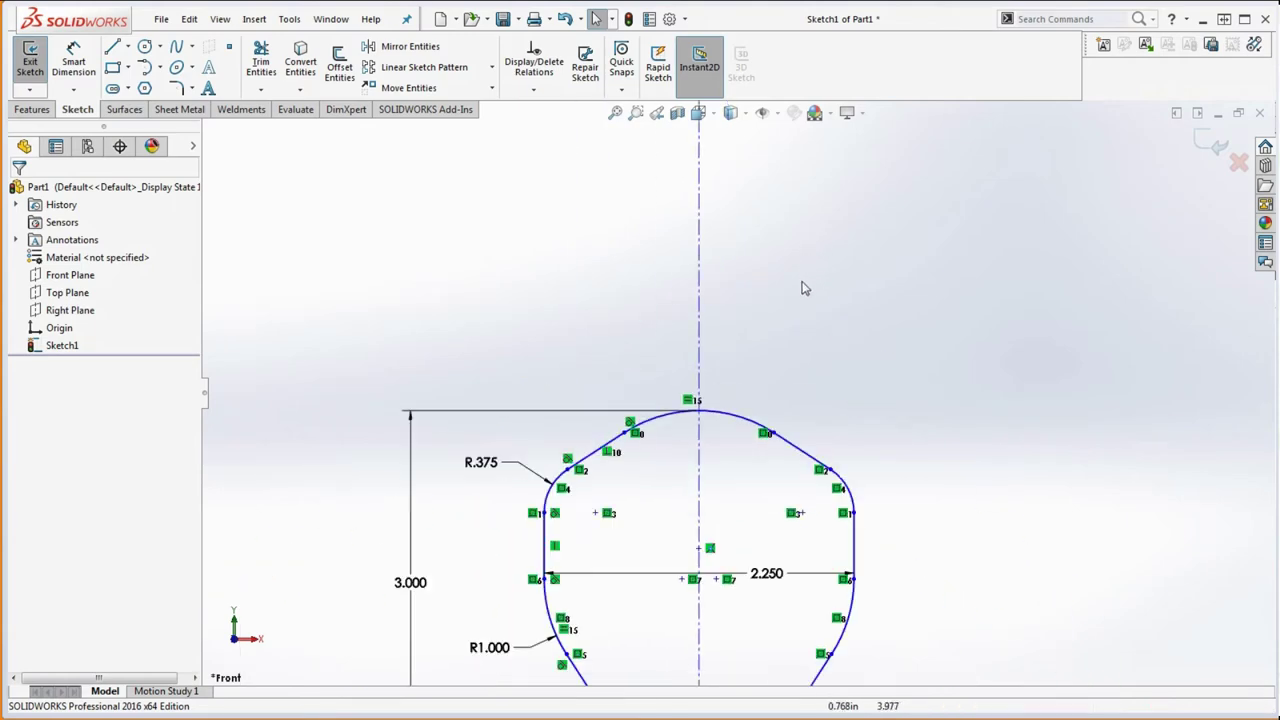
{"action": "scroll", "coordinate": [728, 640], "scroll_direction": "down", "scroll_amount": 4}
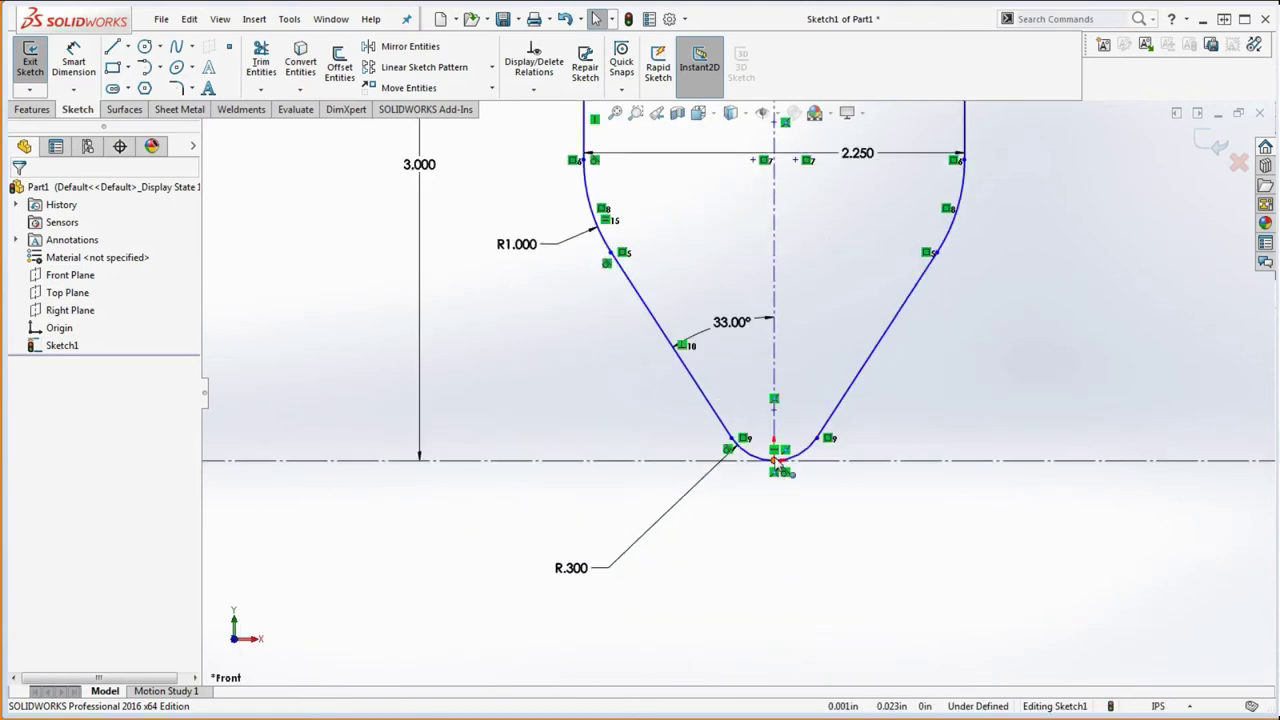
{"action": "left_click", "coordinate": [936, 256]}
{"action": "mouse_move", "coordinate": [938, 260]}
{"action": "left_mouse_down"}
{"action": "mouse_move", "coordinate": [983, 274]}
{"action": "mouse_move", "coordinate": [985, 305]}
{"action": "mouse_move", "coordinate": [1051, 266]}
{"action": "mouse_move", "coordinate": [1006, 303]}
{"action": "mouse_move", "coordinate": [974, 377]}
{"action": "left_mouse_up"}
{"action": "scroll", "coordinate": [736, 387], "scroll_direction": "up", "scroll_amount": 3}
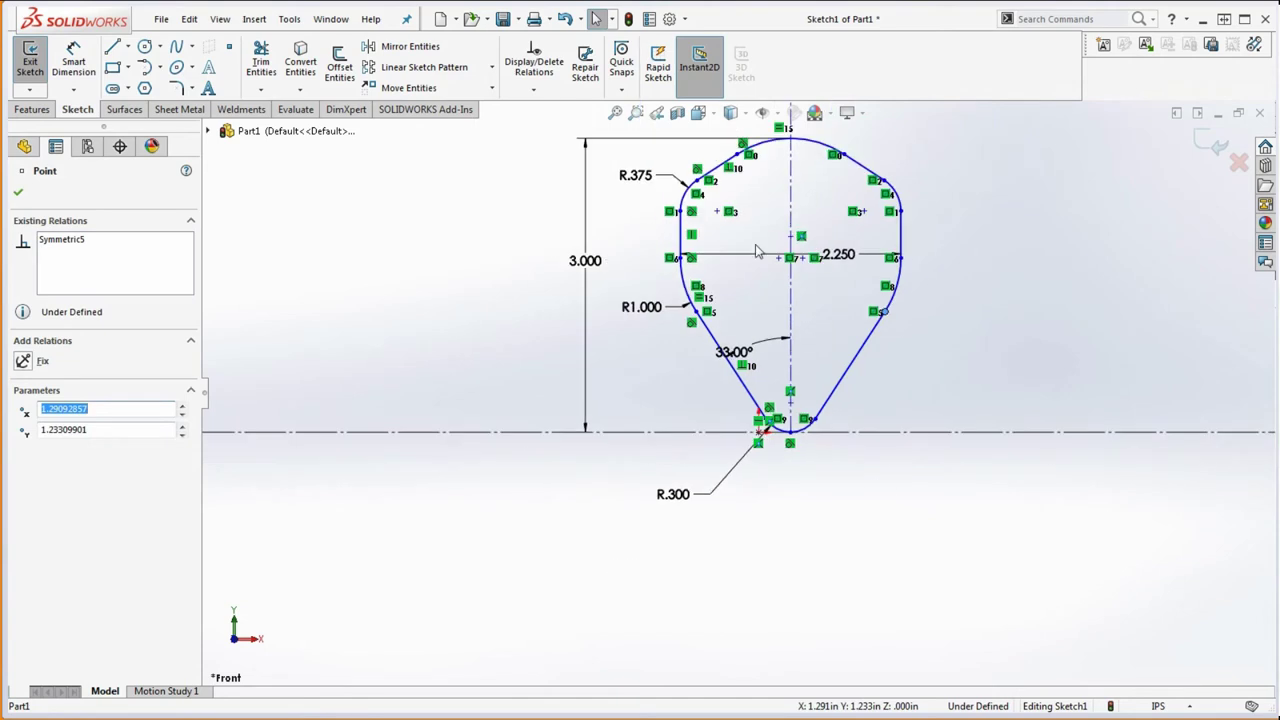
{"action": "scroll", "coordinate": [830, 430], "scroll_direction": "down", "scroll_amount": 7}
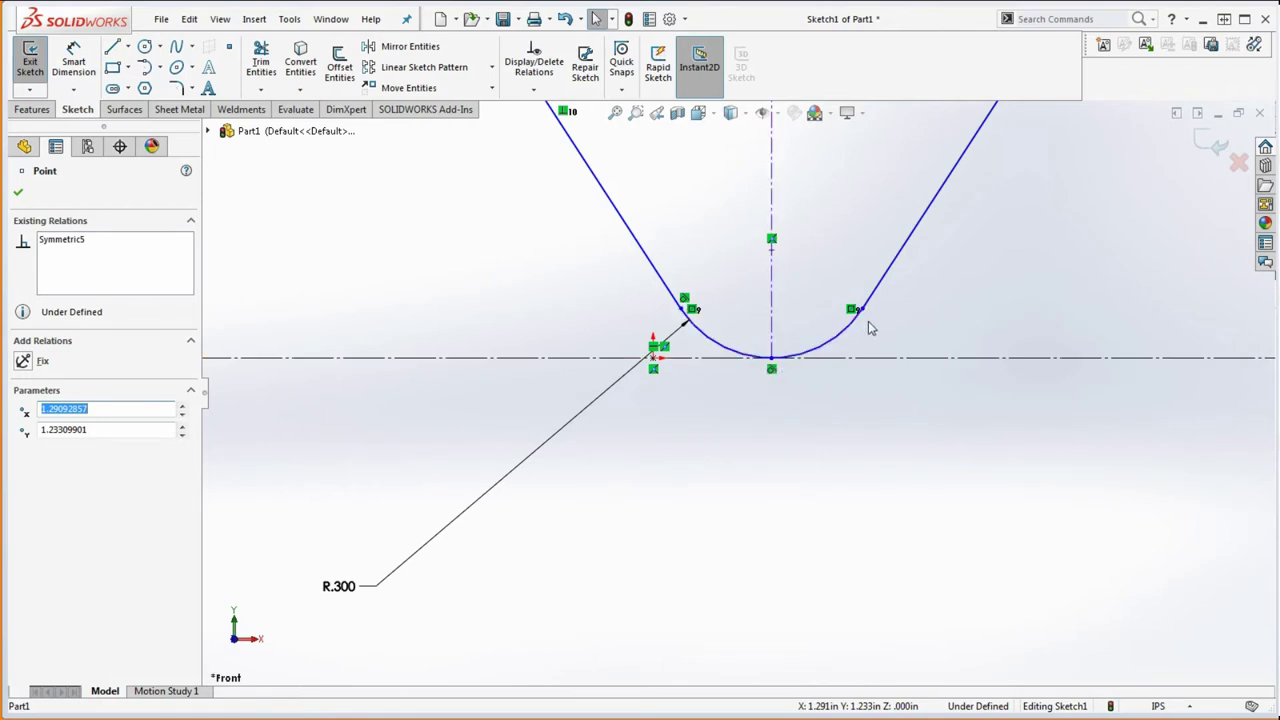
{"action": "left_click", "coordinate": [855, 400]}
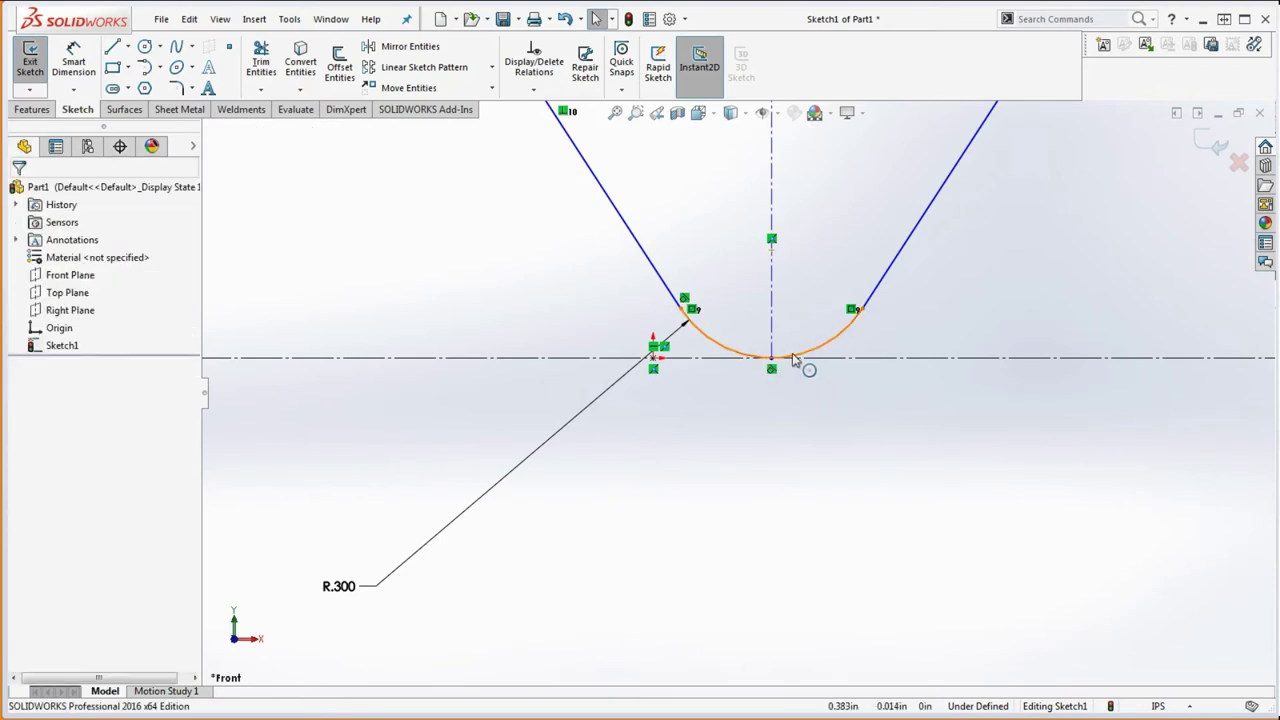
Try moving the bottom arc point left, then undo the change.
{"action": "left_click", "coordinate": [772, 362]}
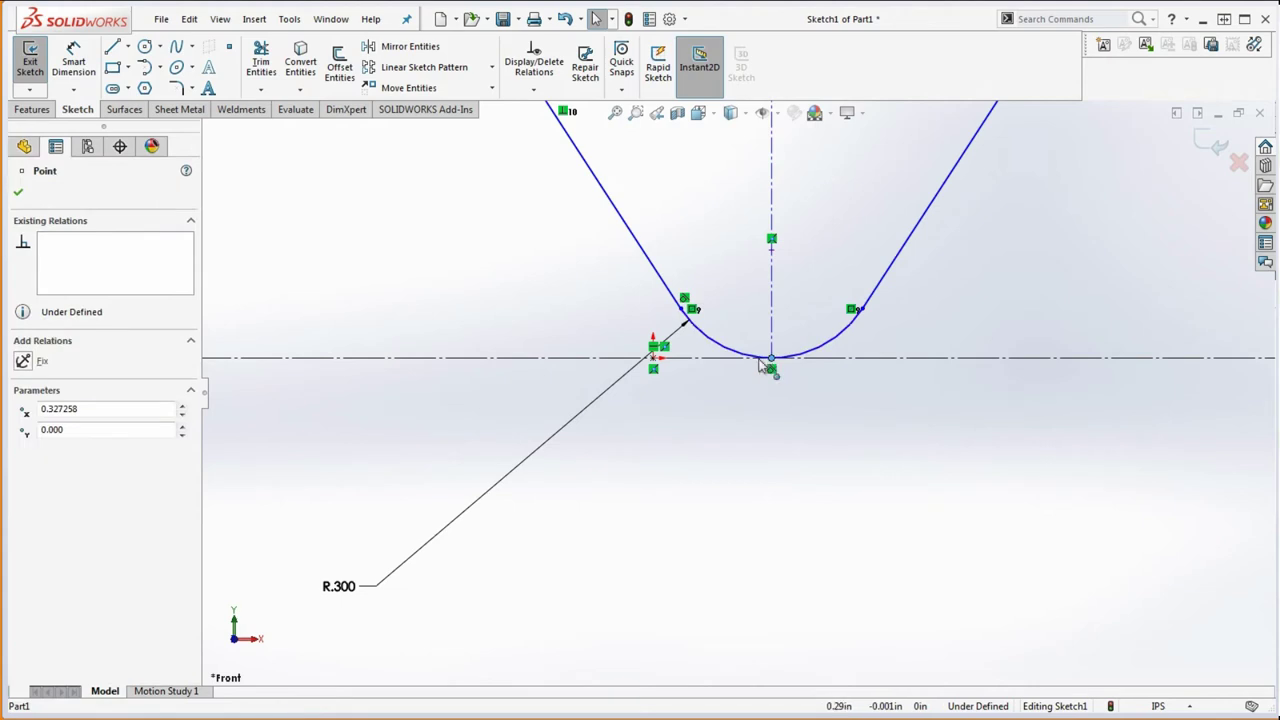
{"action": "left_click_drag", "start_coordinate": [767, 361], "coordinate": [654, 368]}
{"action": "left_click", "coordinate": [672, 416]}
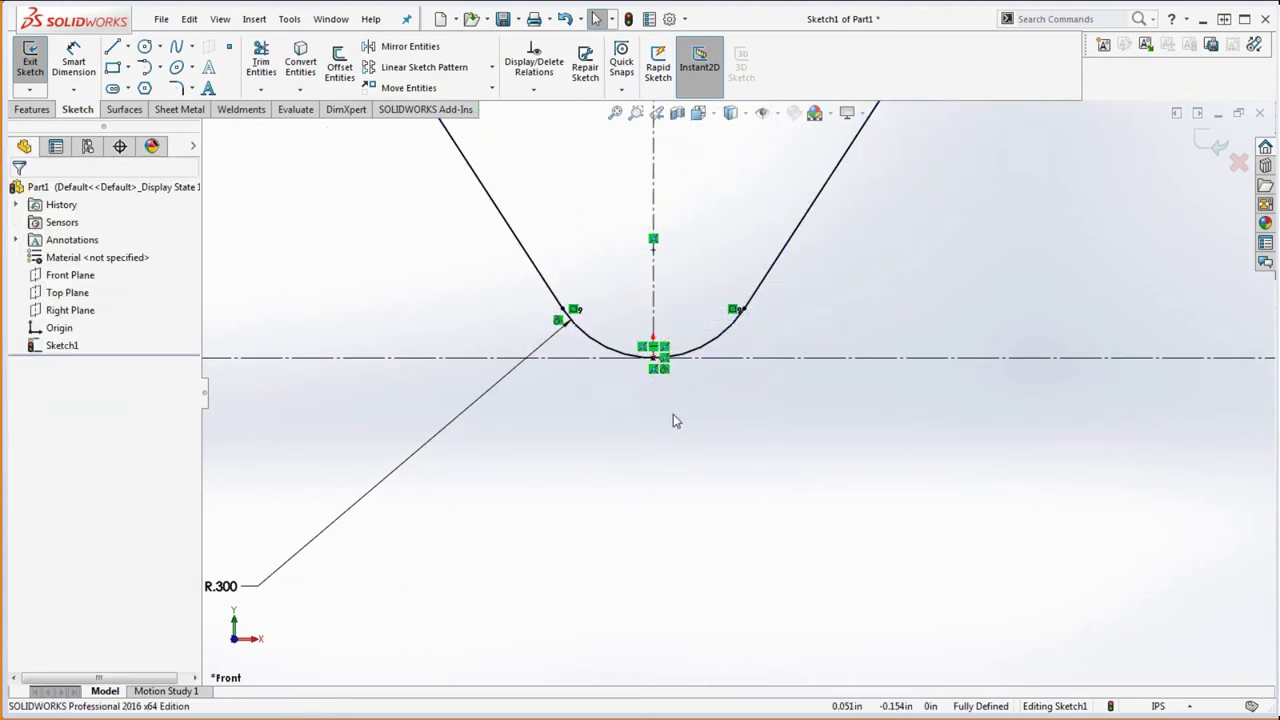
{"action": "scroll", "coordinate": [700, 420], "scroll_direction": "up", "scroll_amount": 3}
{"action": "scroll", "coordinate": [729, 428], "scroll_direction": "up", "scroll_amount": 4}
{"action": "scroll", "coordinate": [786, 235], "scroll_direction": "down", "scroll_amount": 3}
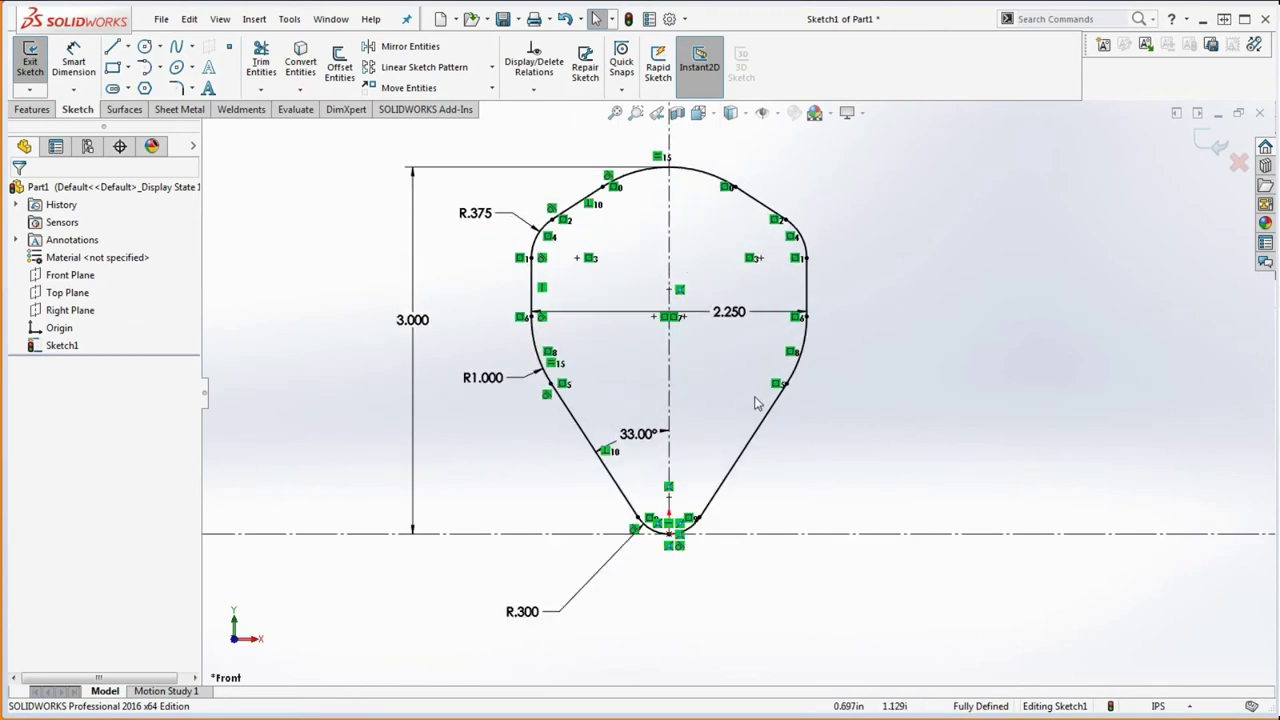
{"action": "key", "text": "ctrl+z"}
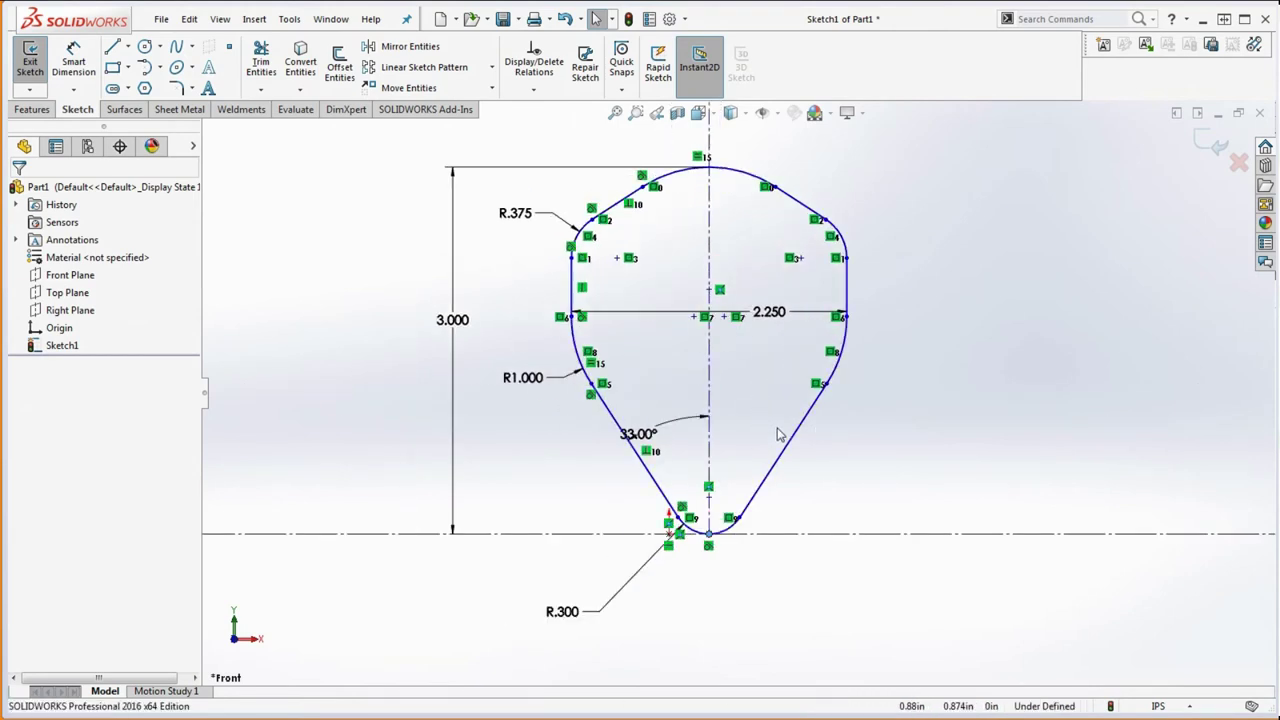
{"action": "left_click", "coordinate": [781, 434]}
{"action": "left_click", "coordinate": [830, 446]}
Drag the sketch's bottom point onto the origin so the sketch is fully defined.
{"action": "left_click_drag", "start_coordinate": [828, 388], "coordinate": [843, 300]}
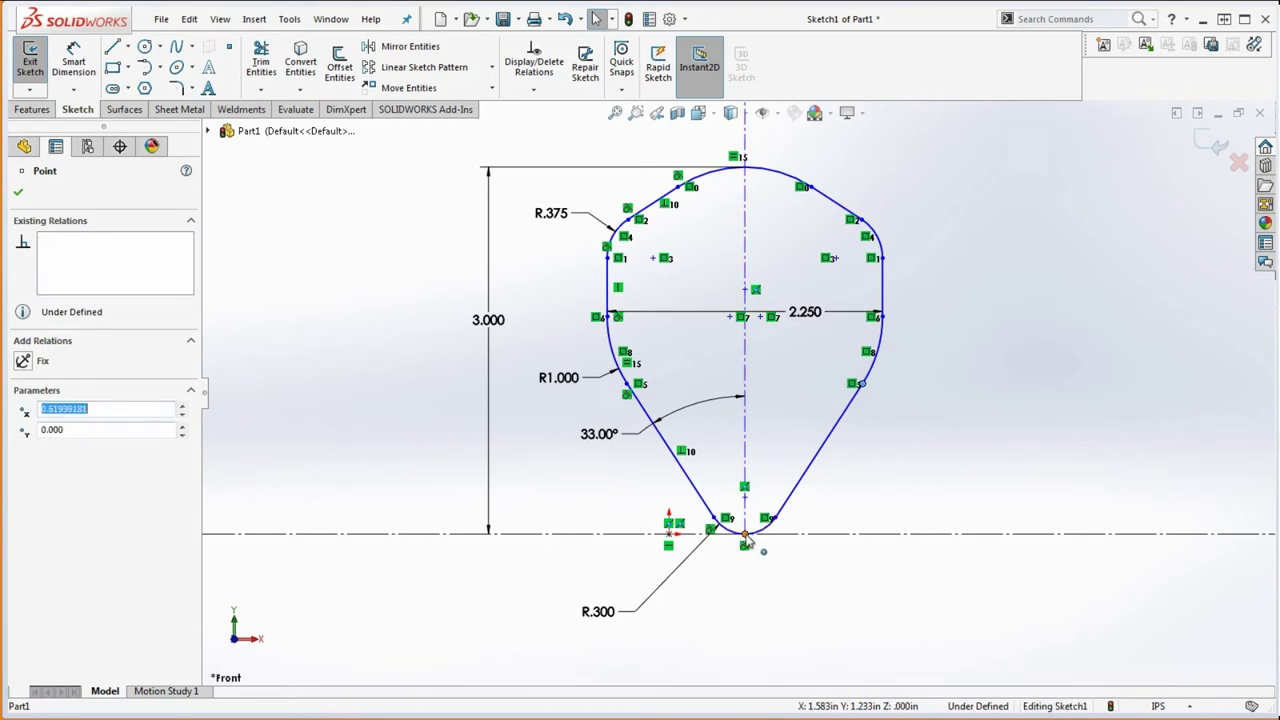
{"action": "mouse_move", "coordinate": [748, 543]}
{"action": "left_mouse_down"}
{"action": "mouse_move", "coordinate": [669, 545]}
{"action": "mouse_move", "coordinate": [689, 551]}
{"action": "left_mouse_up"}
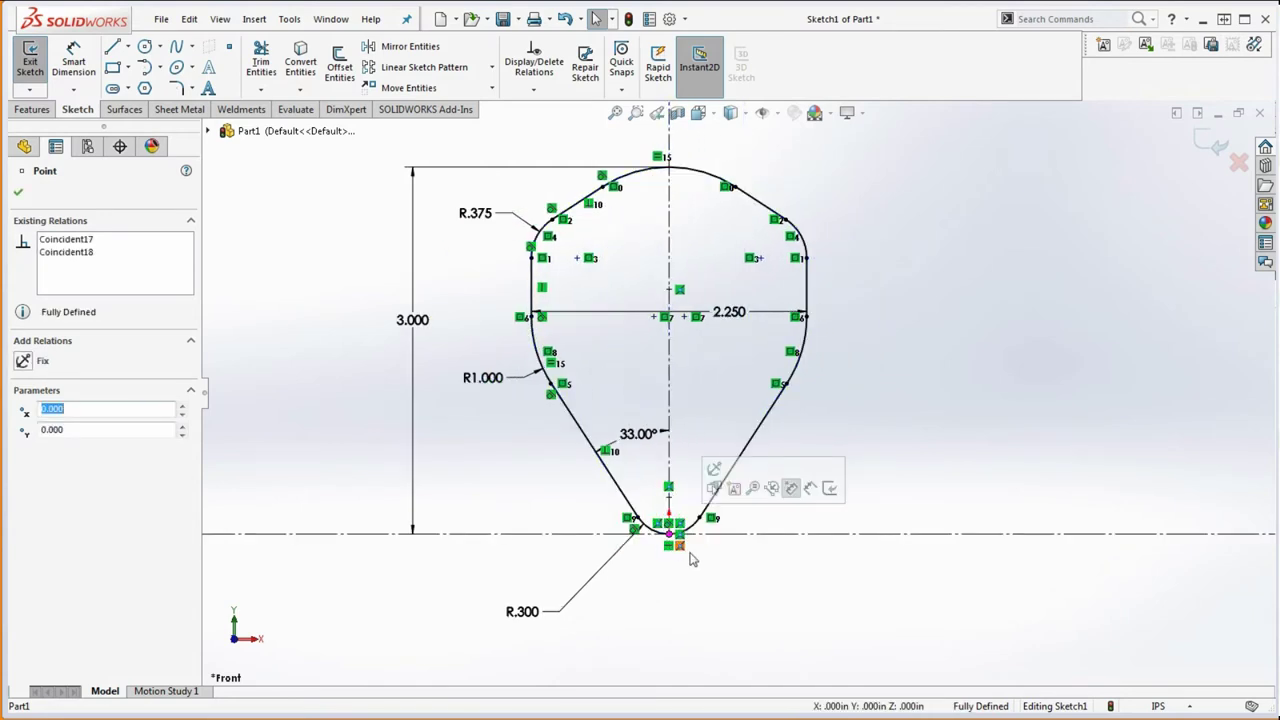
{"action": "left_click", "coordinate": [714, 571]}
{"action": "scroll", "coordinate": [763, 563], "scroll_direction": "down", "scroll_amount": 3}
{"action": "scroll", "coordinate": [716, 341], "scroll_direction": "down", "scroll_amount": 2}
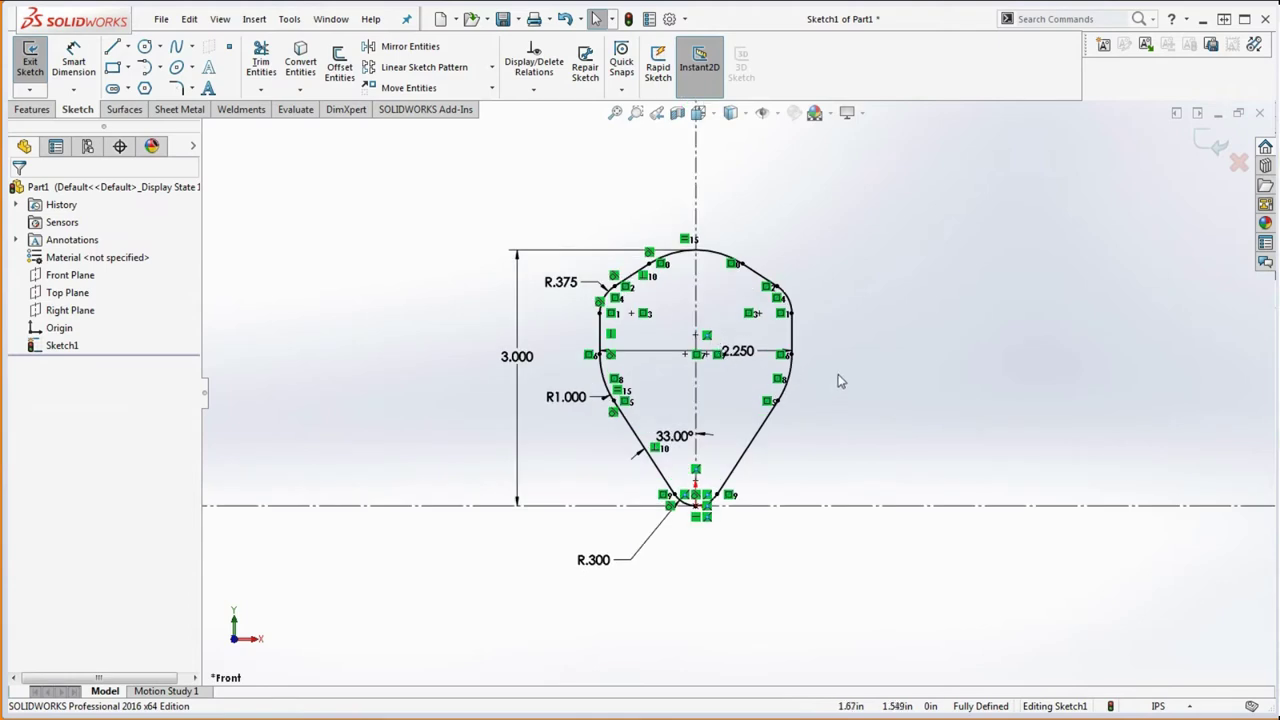
{"action": "left_click", "coordinate": [31, 109]}
Extrude the hook profile blind to 0.250 in with a 20° draft, checking the drawing.
{"action": "left_click", "coordinate": [37, 62]}
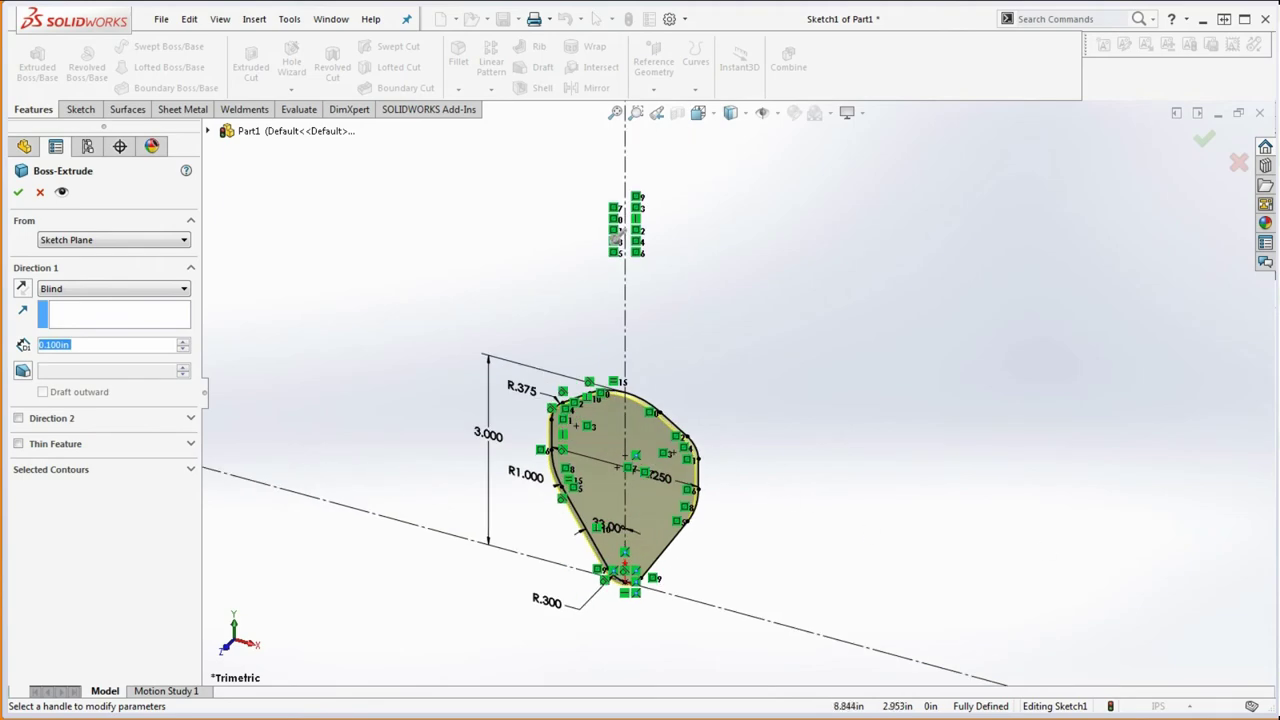
{"action": "key", "text": "alt+Tab"}
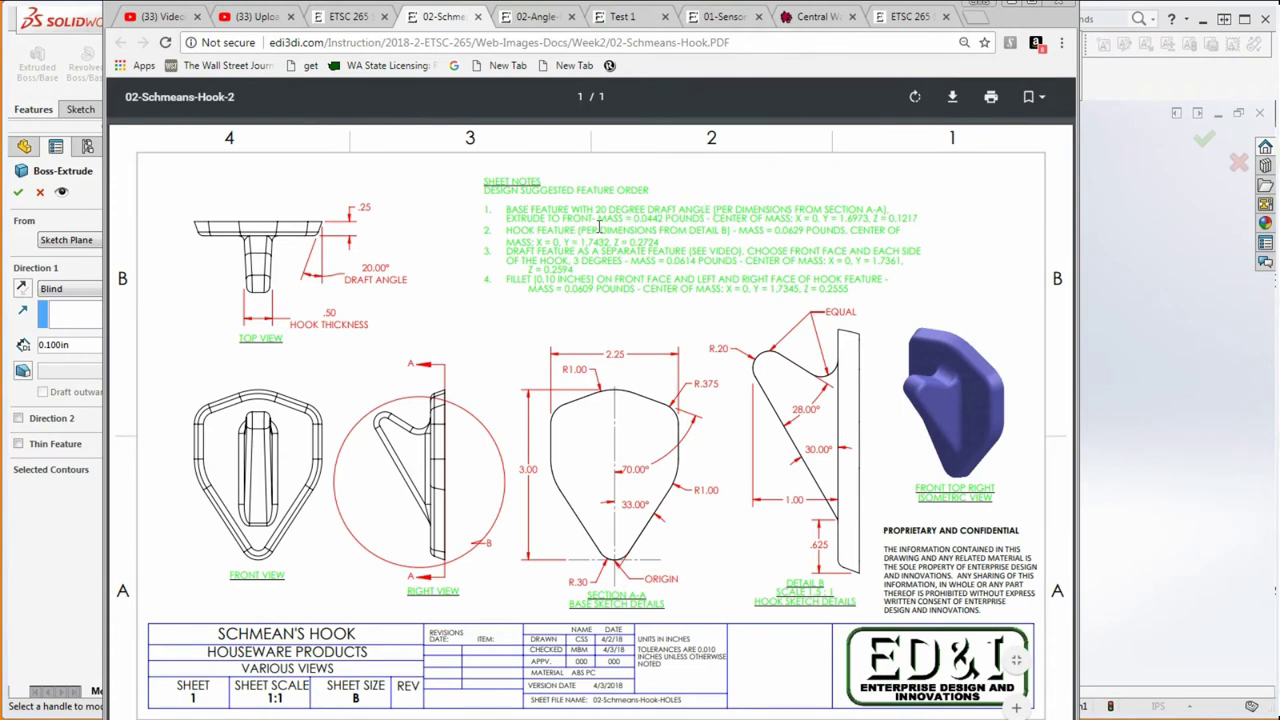
{"action": "left_click", "coordinate": [1027, 20]}
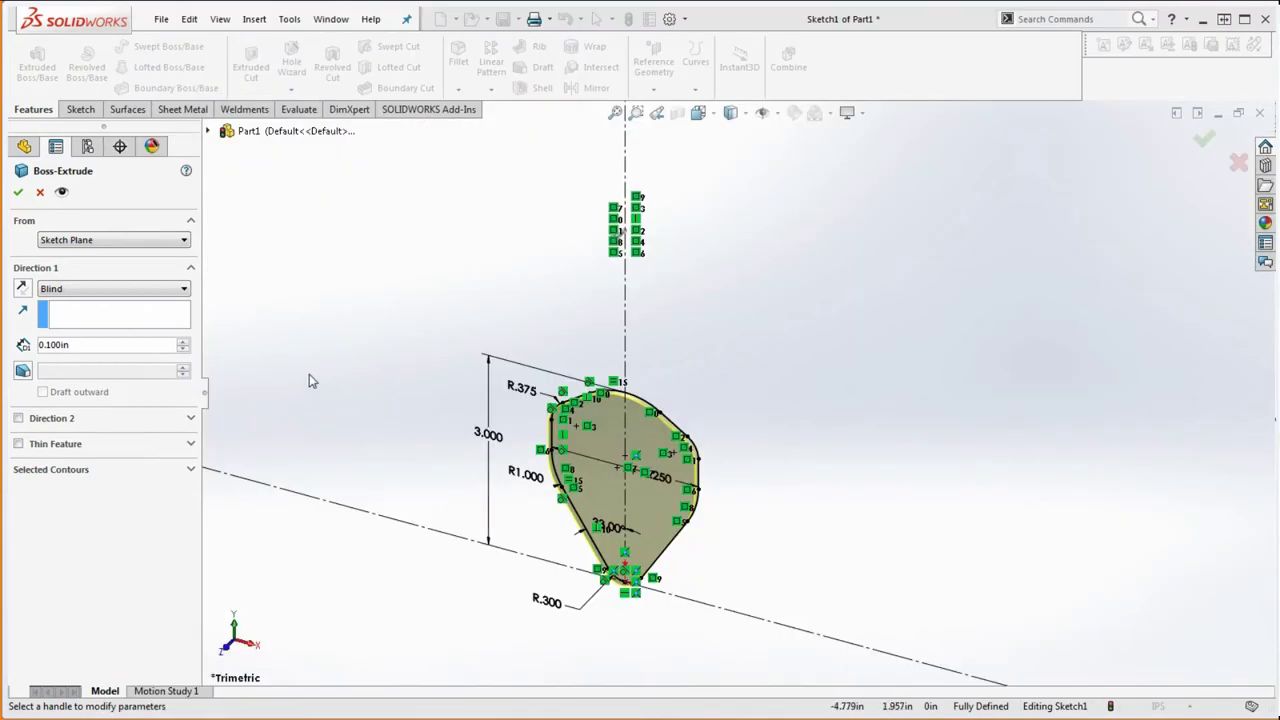
{"action": "double_click", "coordinate": [86, 346]}
{"action": "type", "text": "0.25"}
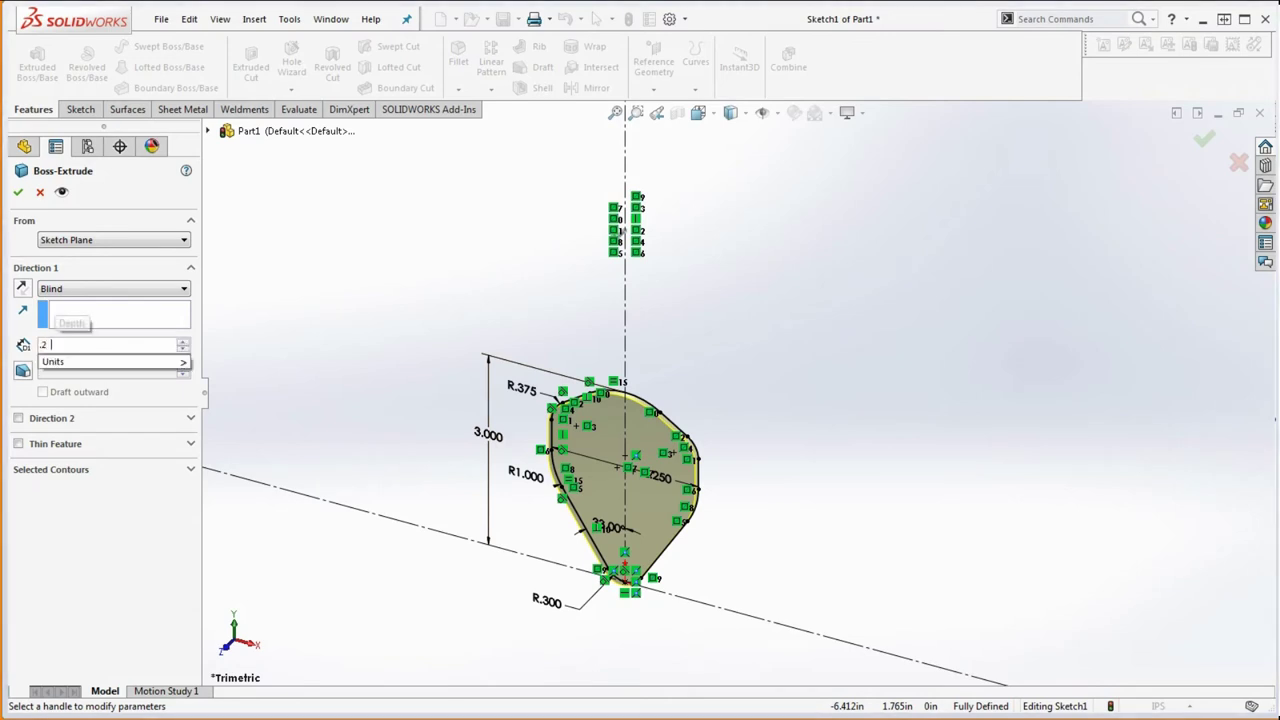
{"action": "key", "text": "Return"}
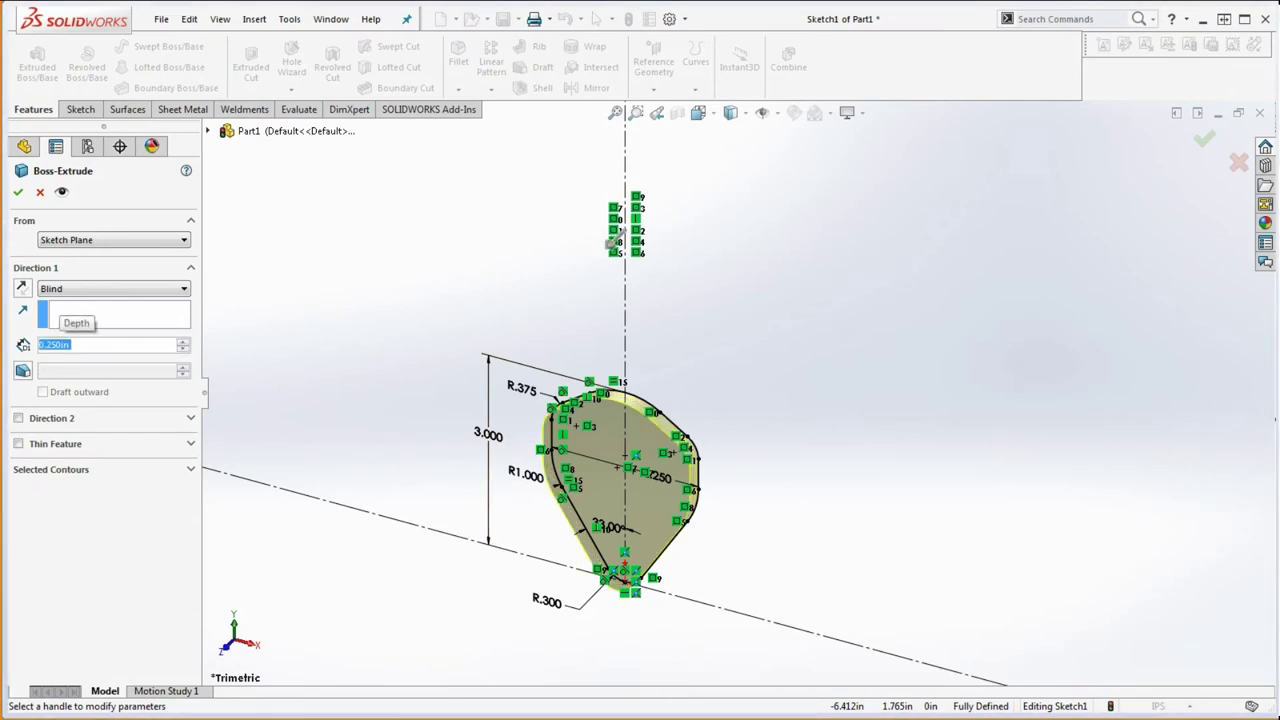
{"action": "left_click", "coordinate": [23, 370]}
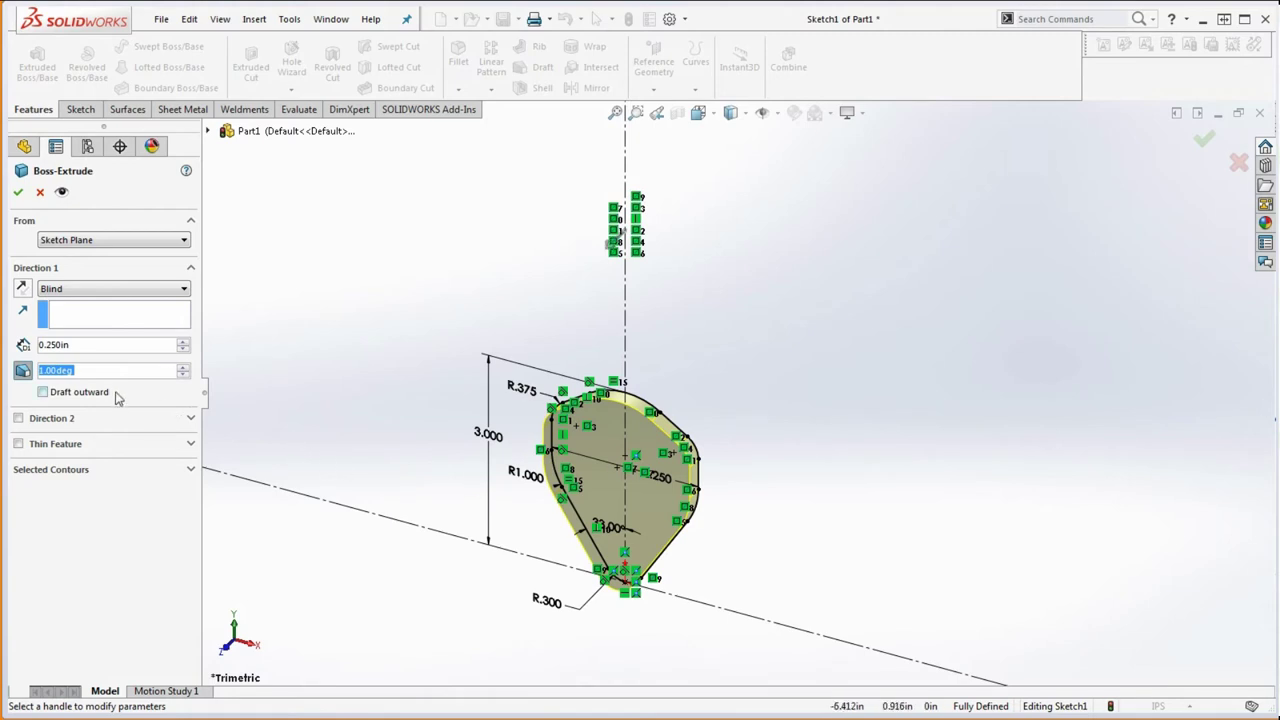
{"action": "type", "text": "20"}
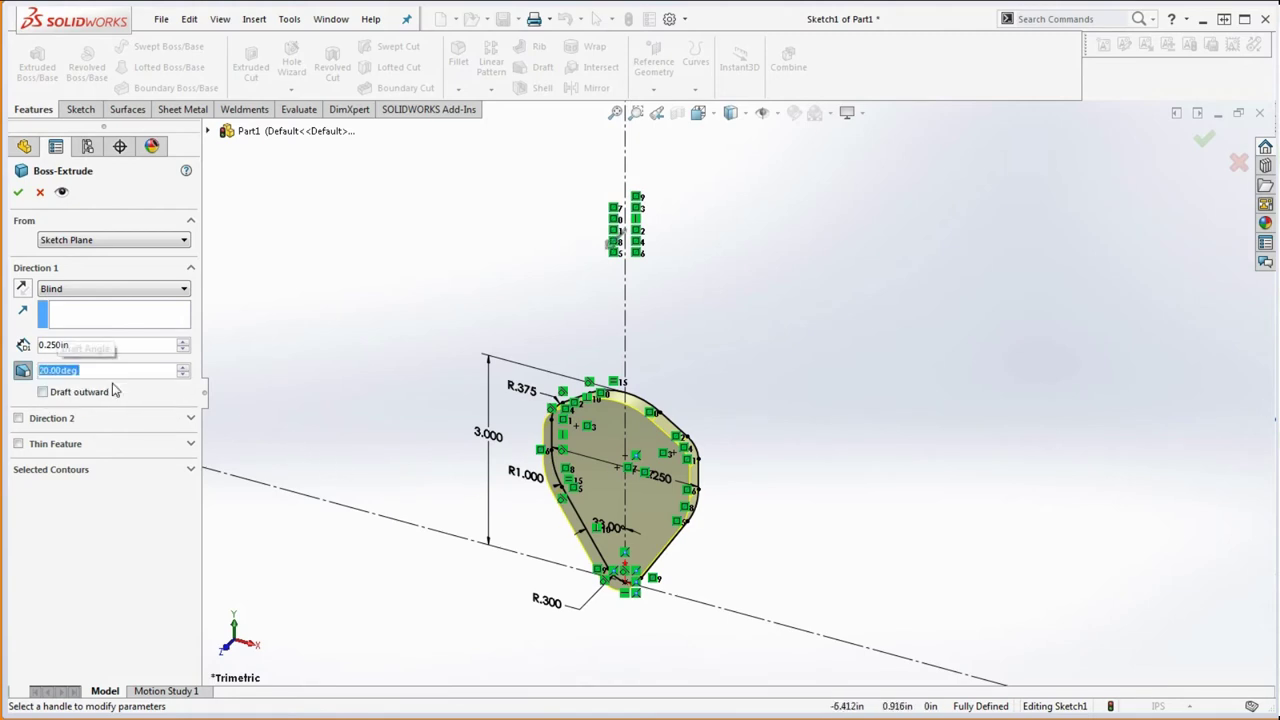
{"action": "key", "text": "Return"}
{"action": "left_click", "coordinate": [18, 192]}
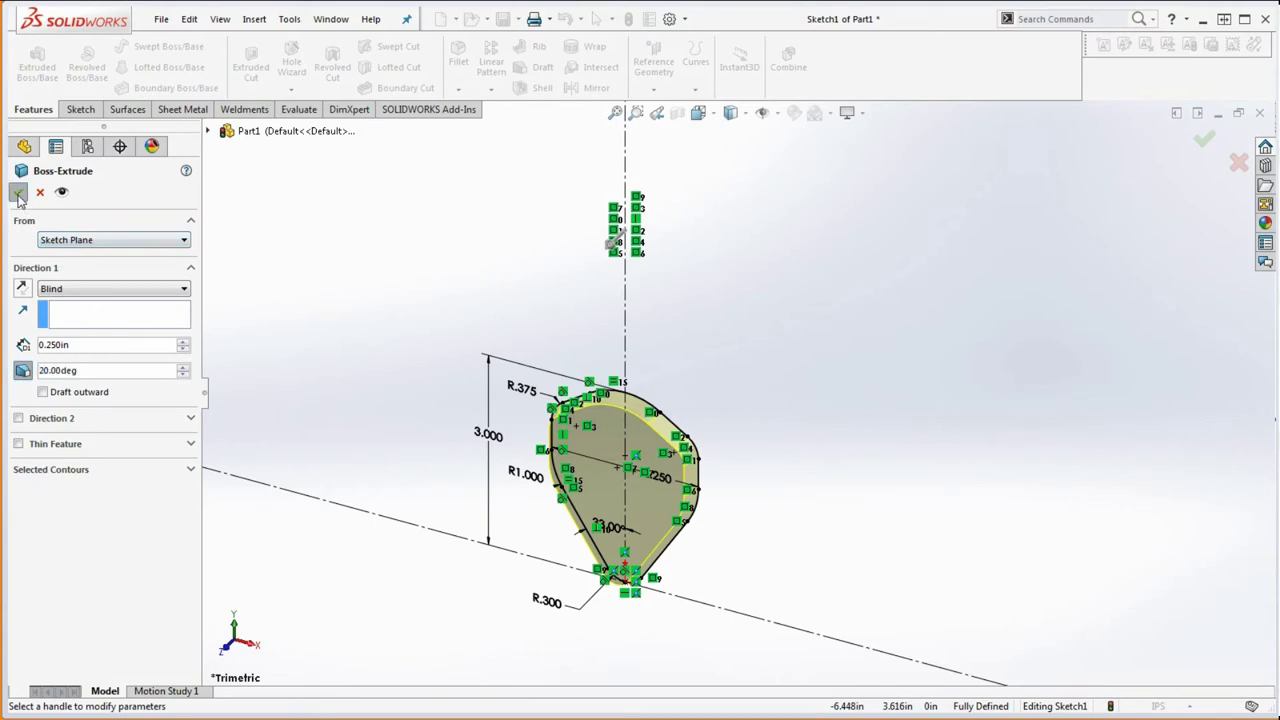
{"action": "middle_click_drag", "start_coordinate": [789, 438], "coordinate": [803, 377]}
{"action": "scroll", "coordinate": [763, 571], "scroll_direction": "down", "scroll_amount": 2}
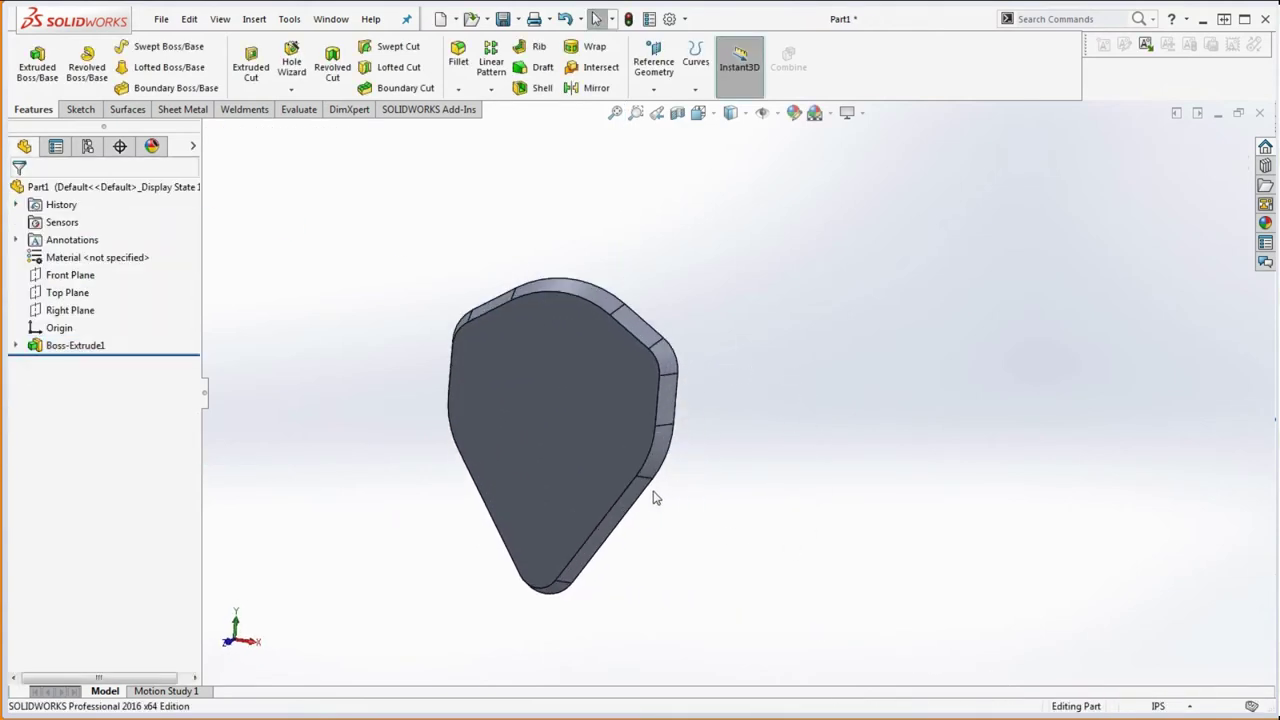
Show Mass Properties using custom settings: 4 decimal places and highest accuracy.
{"action": "middle_click_drag", "start_coordinate": [654, 494], "coordinate": [643, 357]}
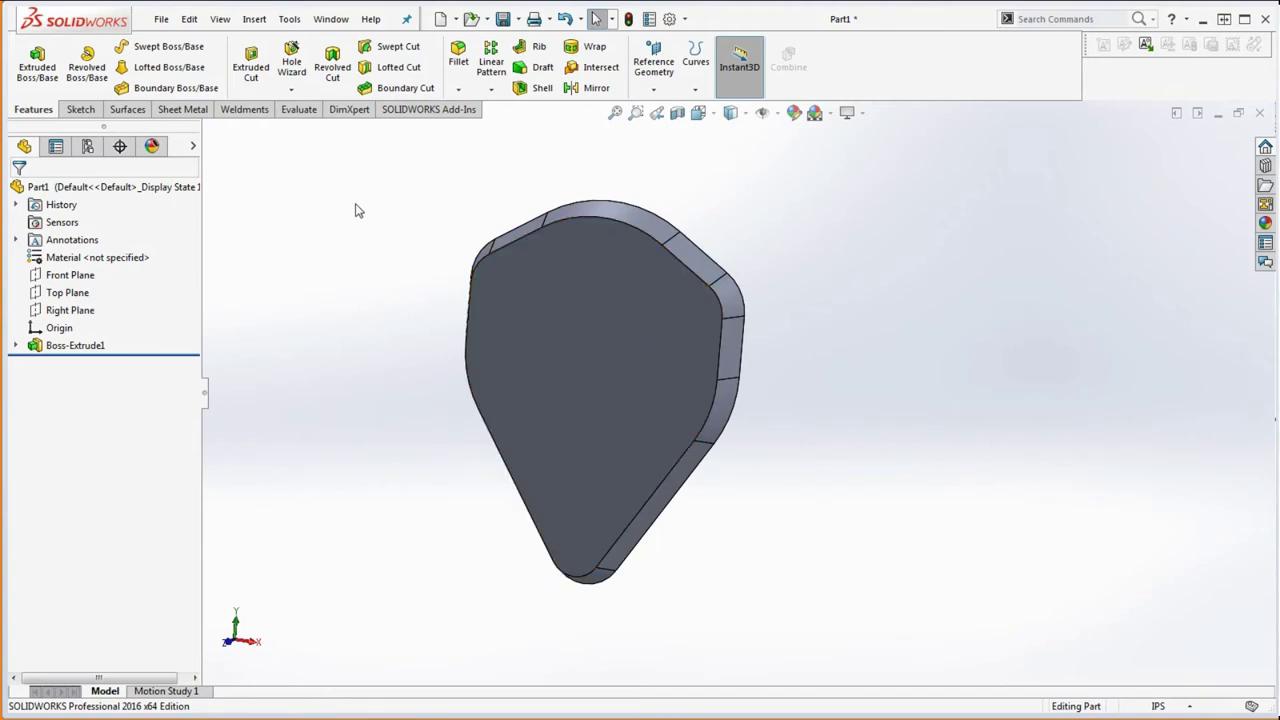
{"action": "left_click", "coordinate": [305, 110]}
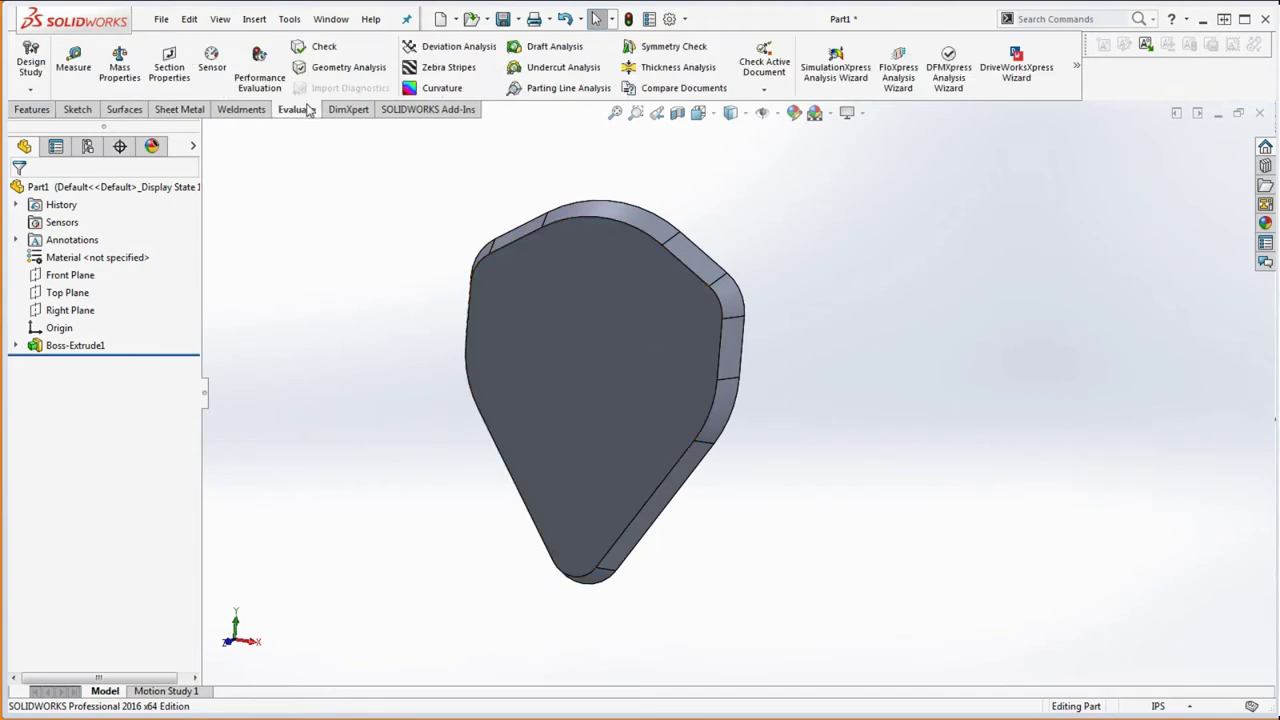
{"action": "left_click", "coordinate": [119, 65]}
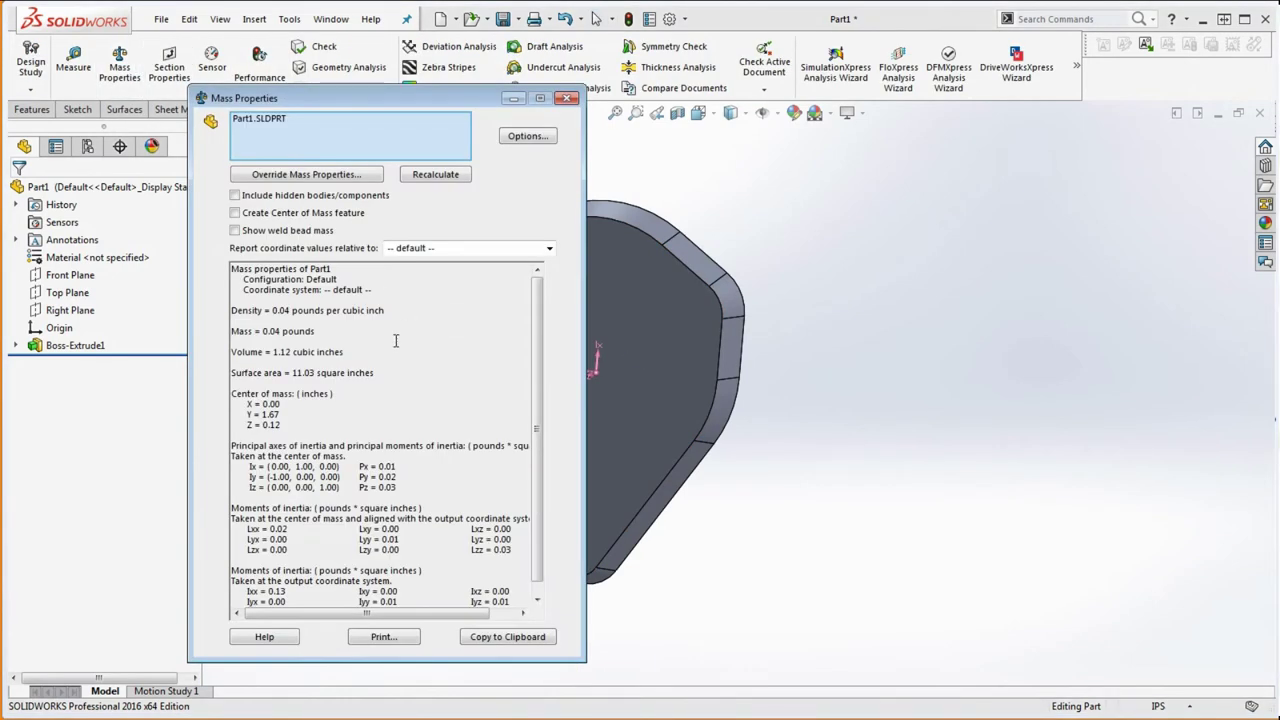
{"action": "left_click", "coordinate": [527, 137]}
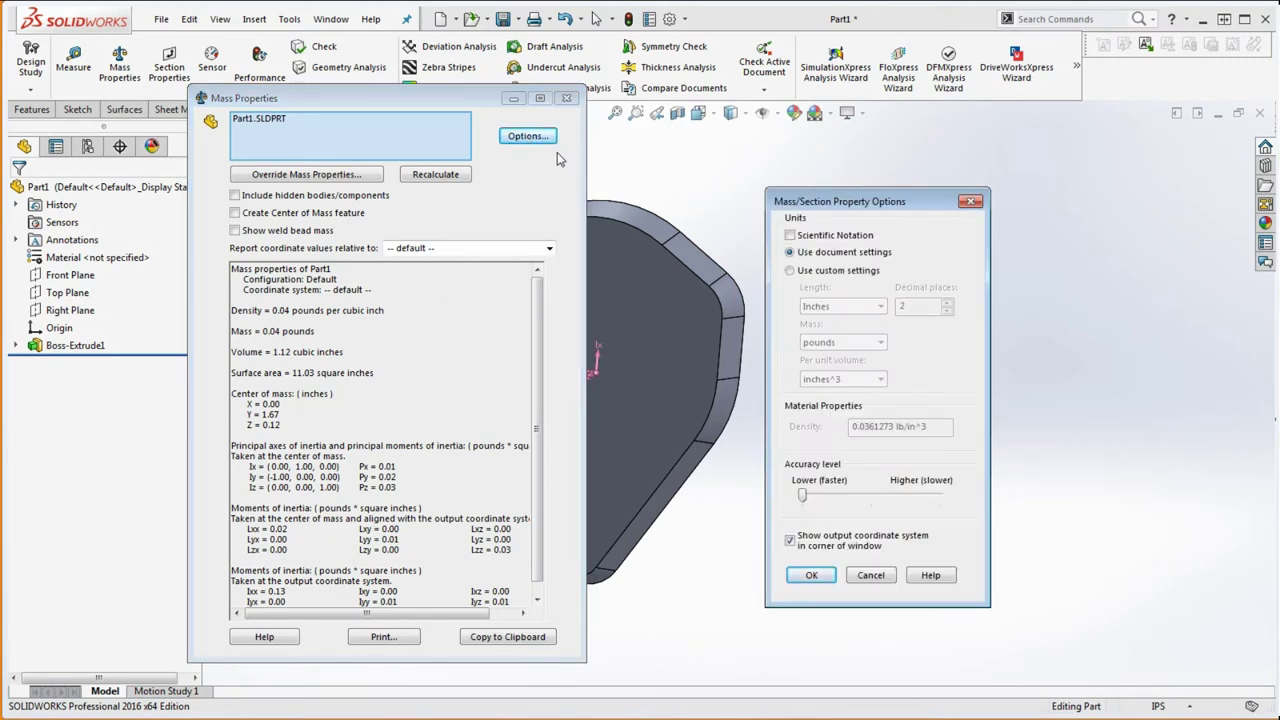
{"action": "left_click", "coordinate": [790, 271]}
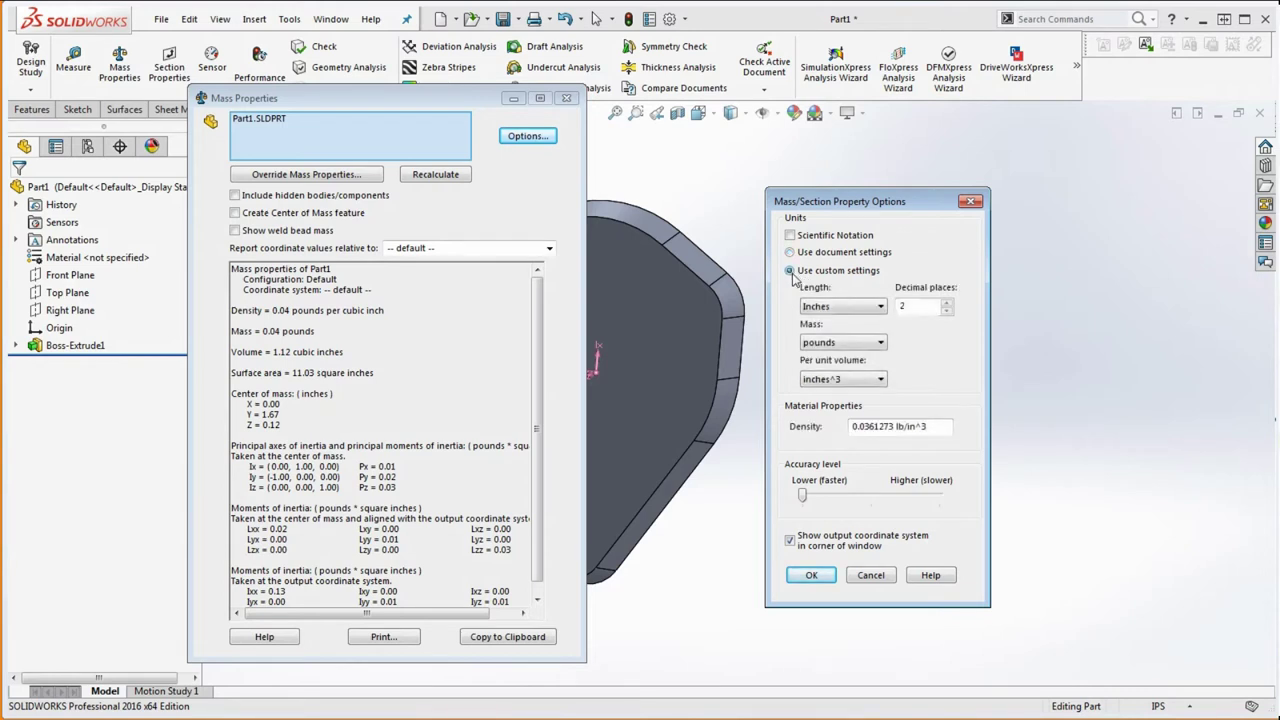
{"action": "left_click", "coordinate": [947, 302]}
{"action": "left_click", "coordinate": [947, 302]}
{"action": "left_click_drag", "start_coordinate": [803, 503], "coordinate": [940, 512]}
{"action": "left_click", "coordinate": [811, 575]}
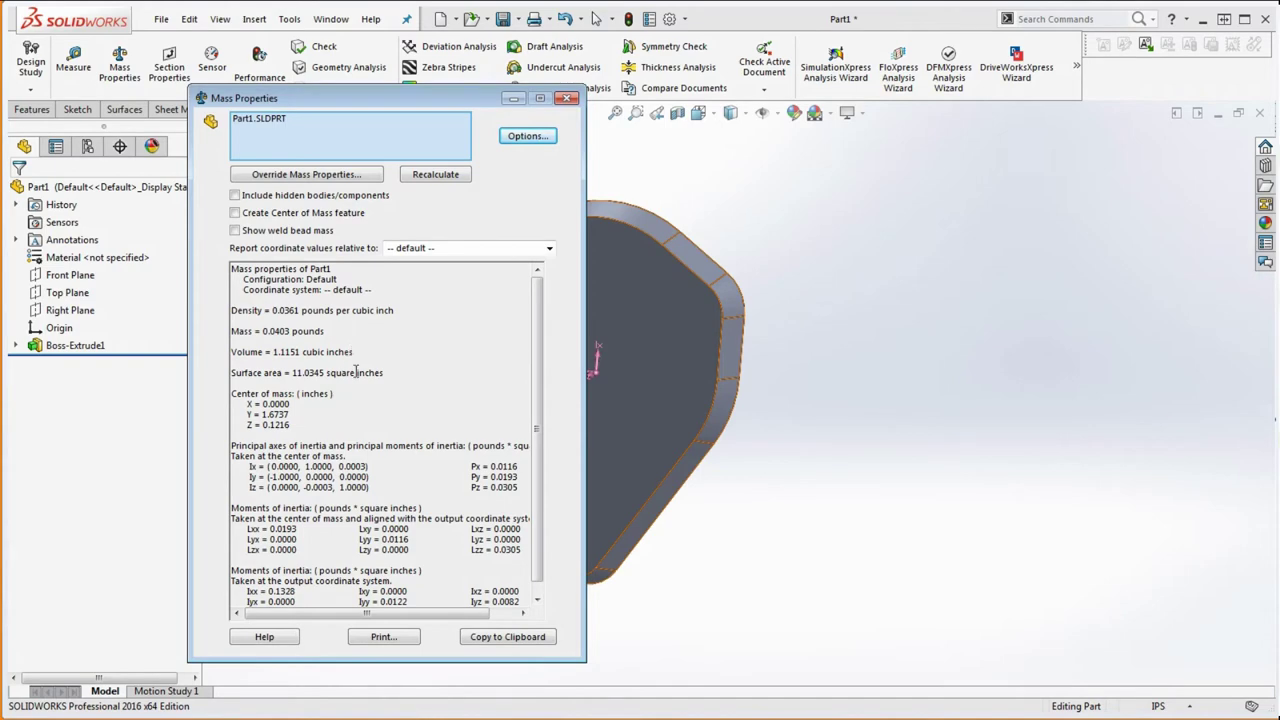
Compare the 0.0403 lb mass with the drawing's values and close the results.
{"action": "key", "text": "alt+Tab"}
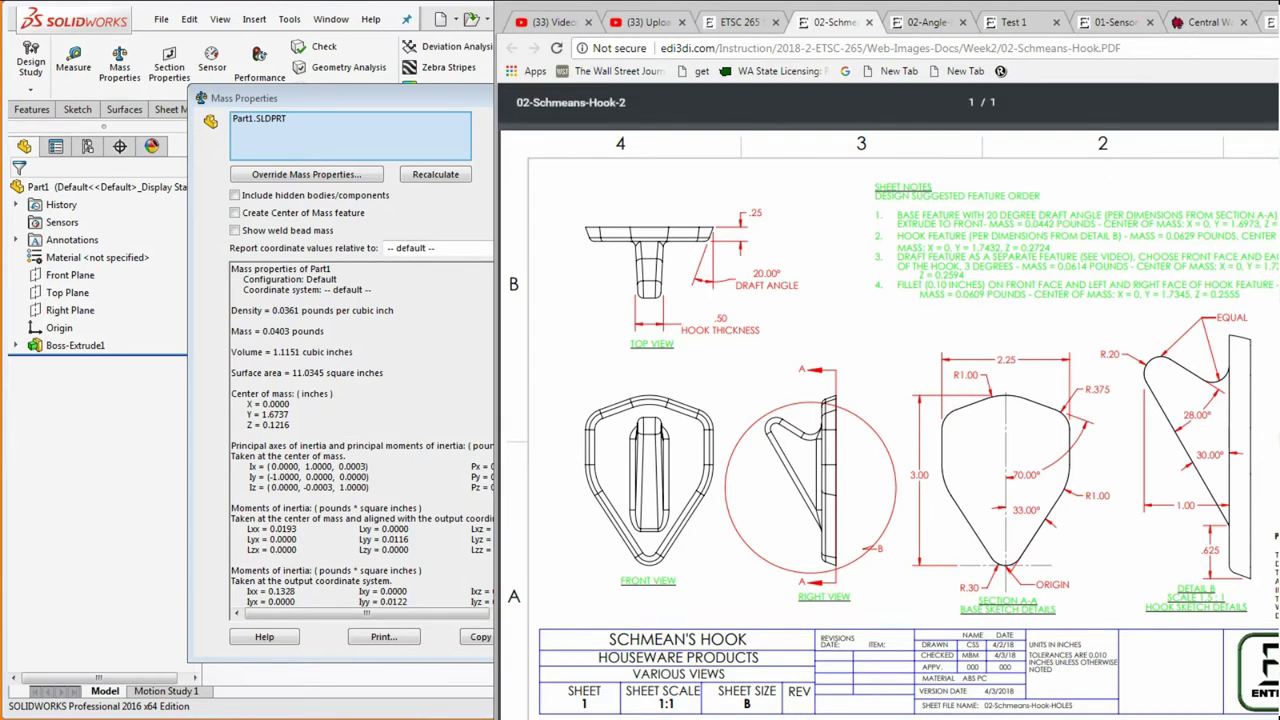
{"action": "key", "text": "alt+Tab"}
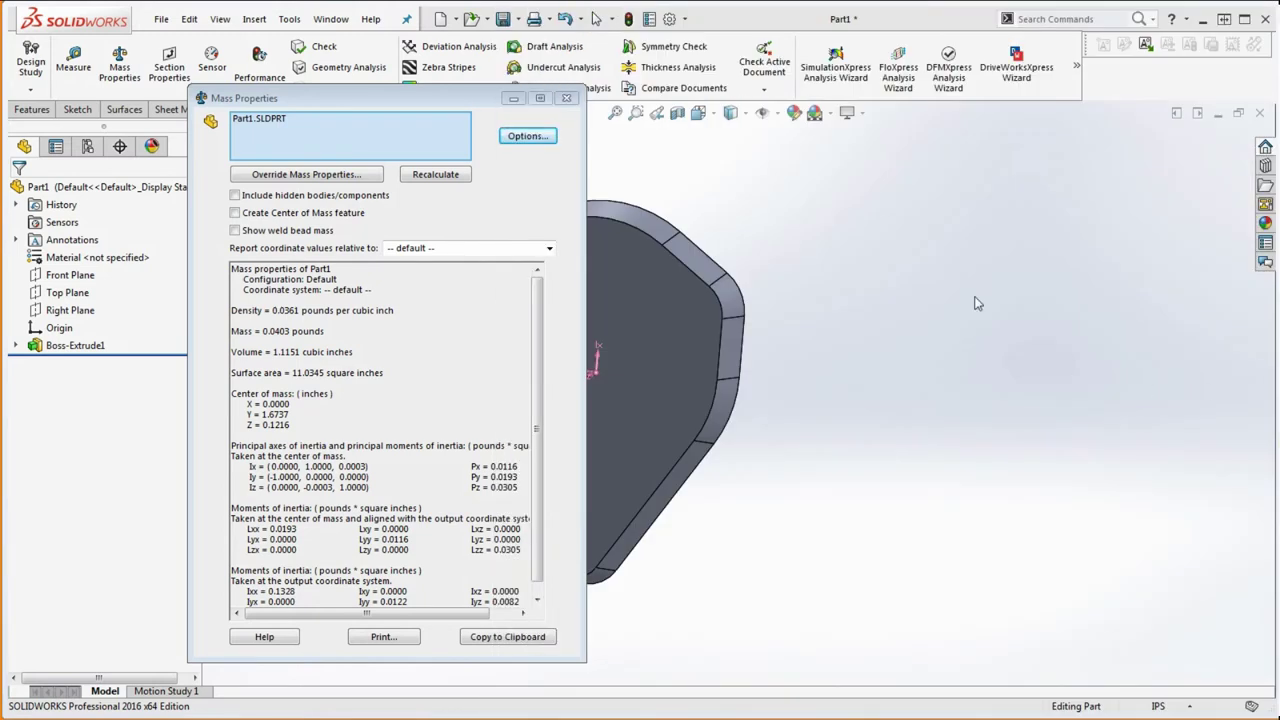
{"action": "left_click", "coordinate": [566, 98]}
Assign ABS PC from the Plastics category of the material library to the hook part.
{"action": "scroll", "coordinate": [662, 401], "scroll_direction": "down", "scroll_amount": 2}
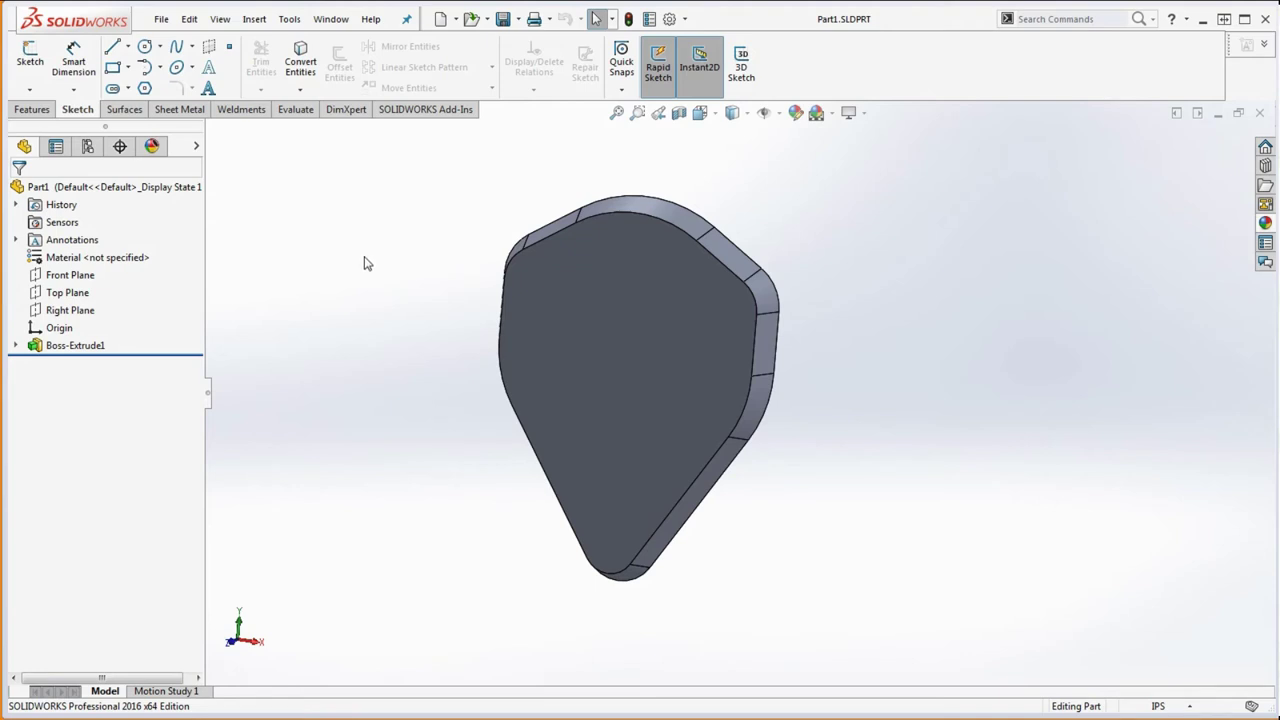
{"action": "right_click", "coordinate": [105, 266]}
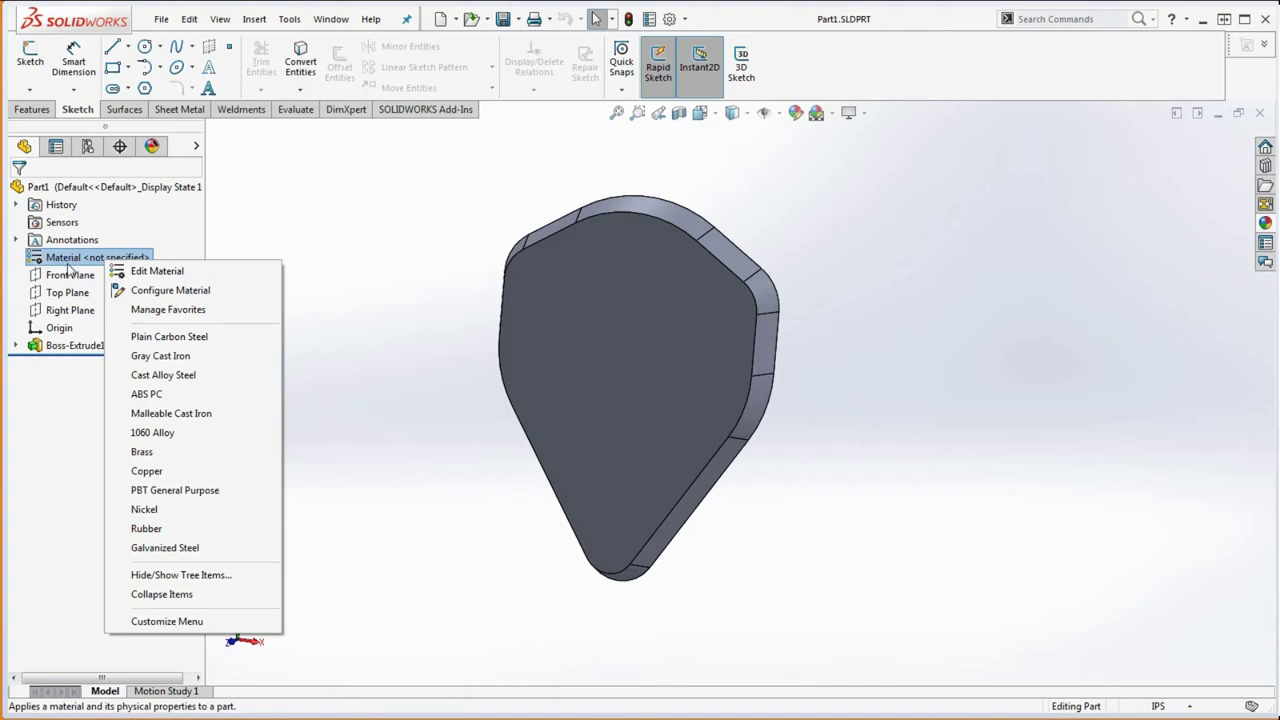
{"action": "left_click", "coordinate": [154, 275]}
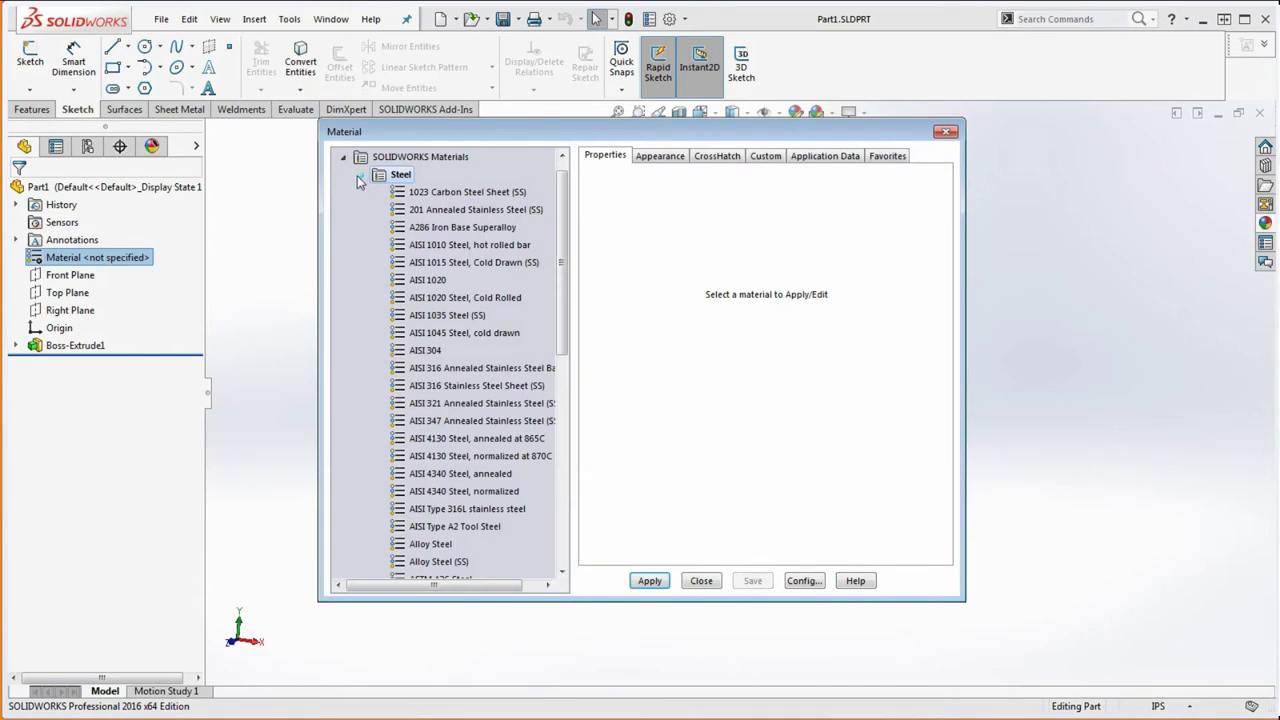
{"action": "left_click", "coordinate": [361, 177]}
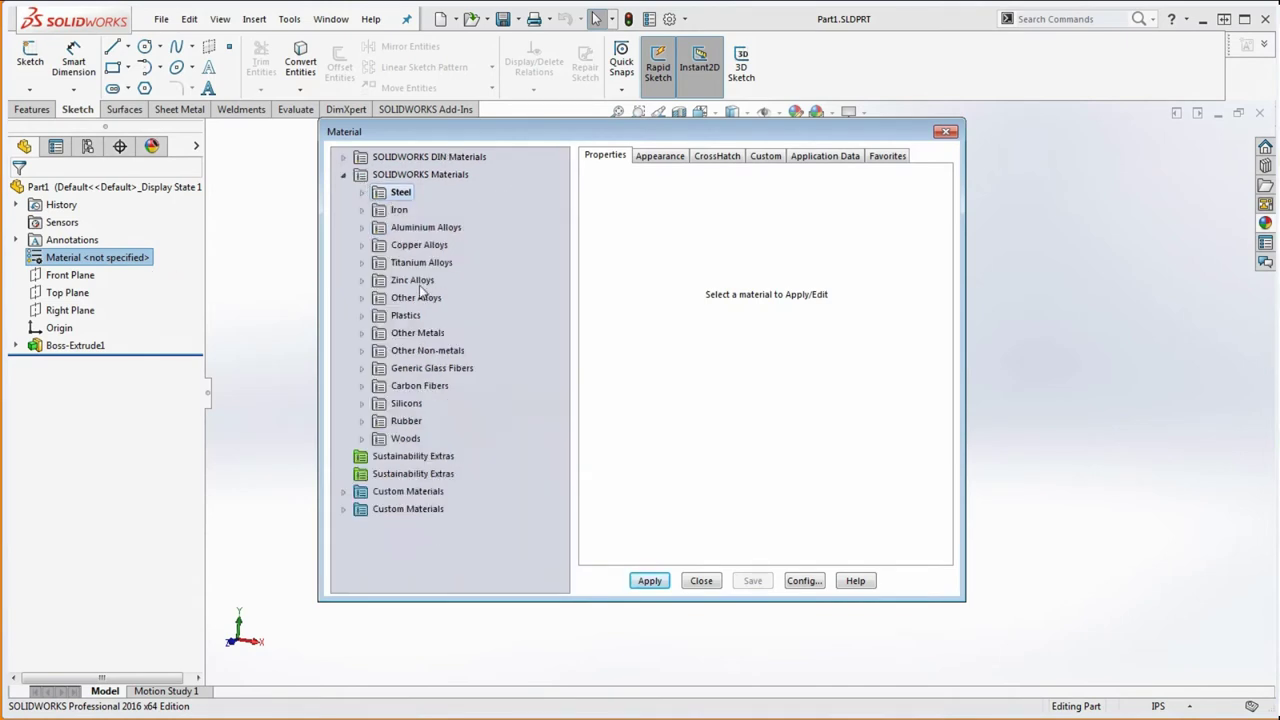
{"action": "left_click", "coordinate": [364, 316]}
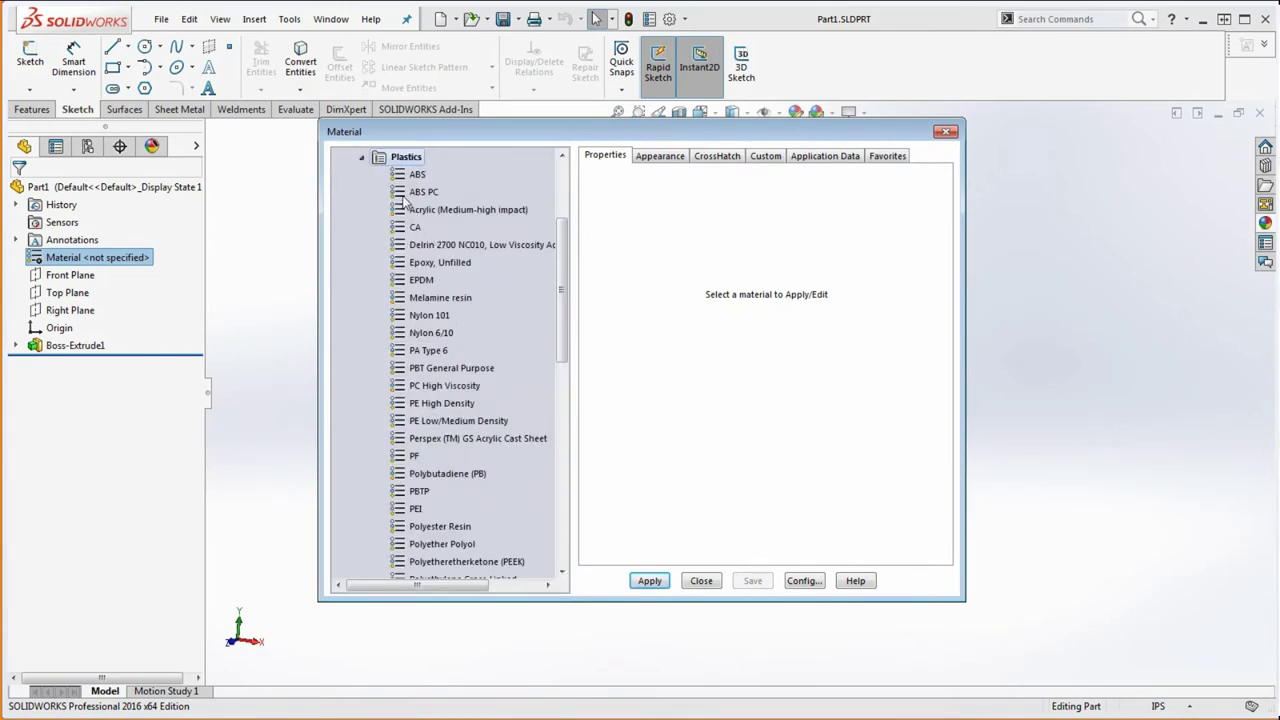
{"action": "left_click", "coordinate": [406, 193]}
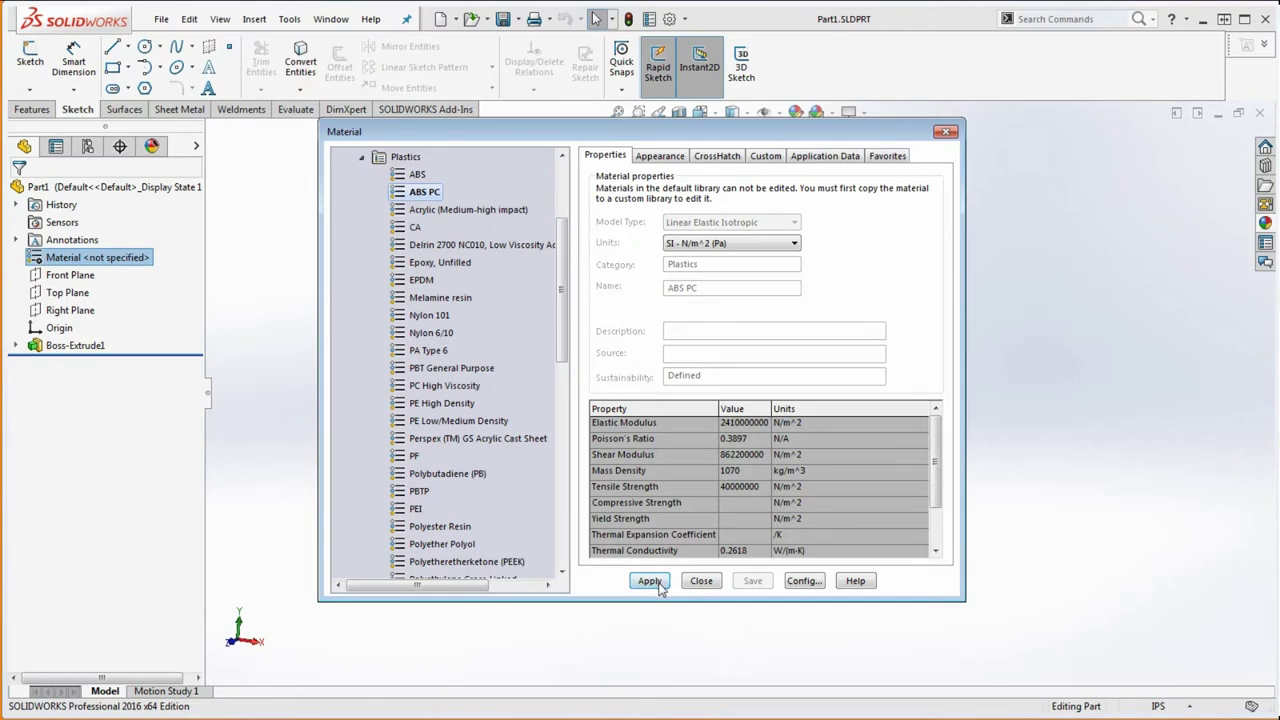
{"action": "mouse_move", "coordinate": [416, 200]}
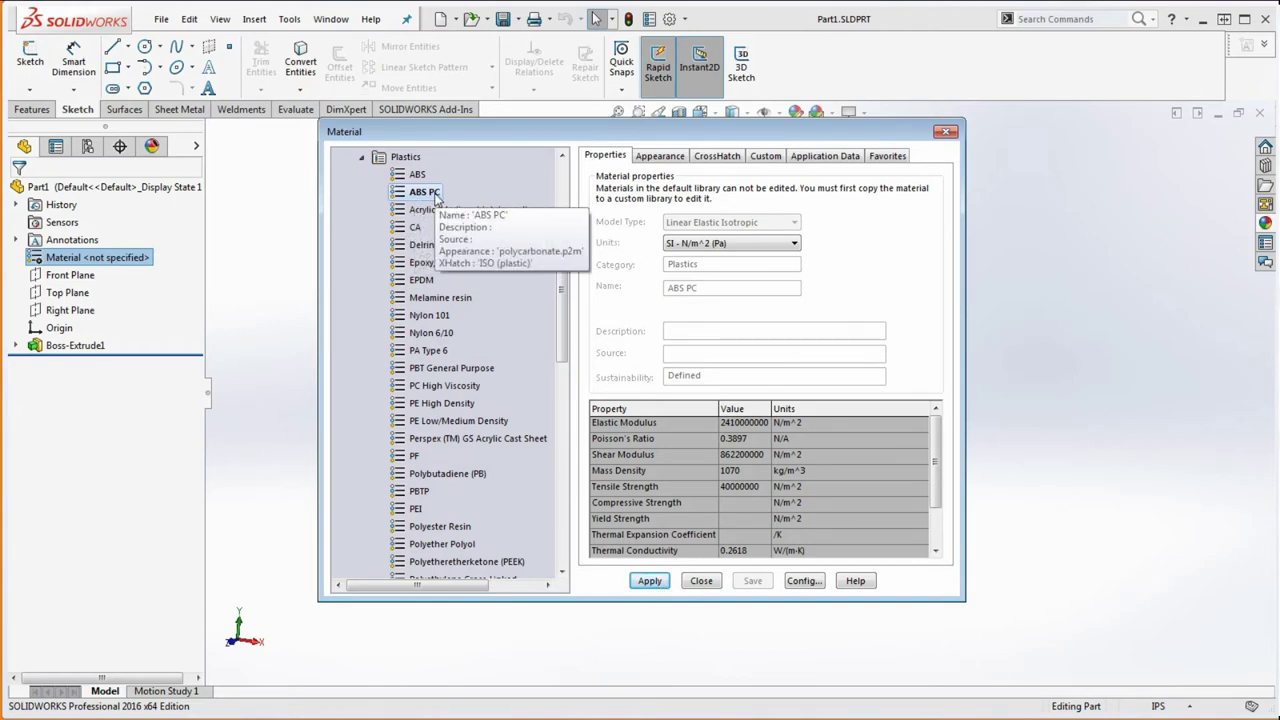
{"action": "left_click", "coordinate": [649, 584]}
Close the material library, expand the Display Pane and open Part1's appearance menu.
{"action": "left_click", "coordinate": [703, 583]}
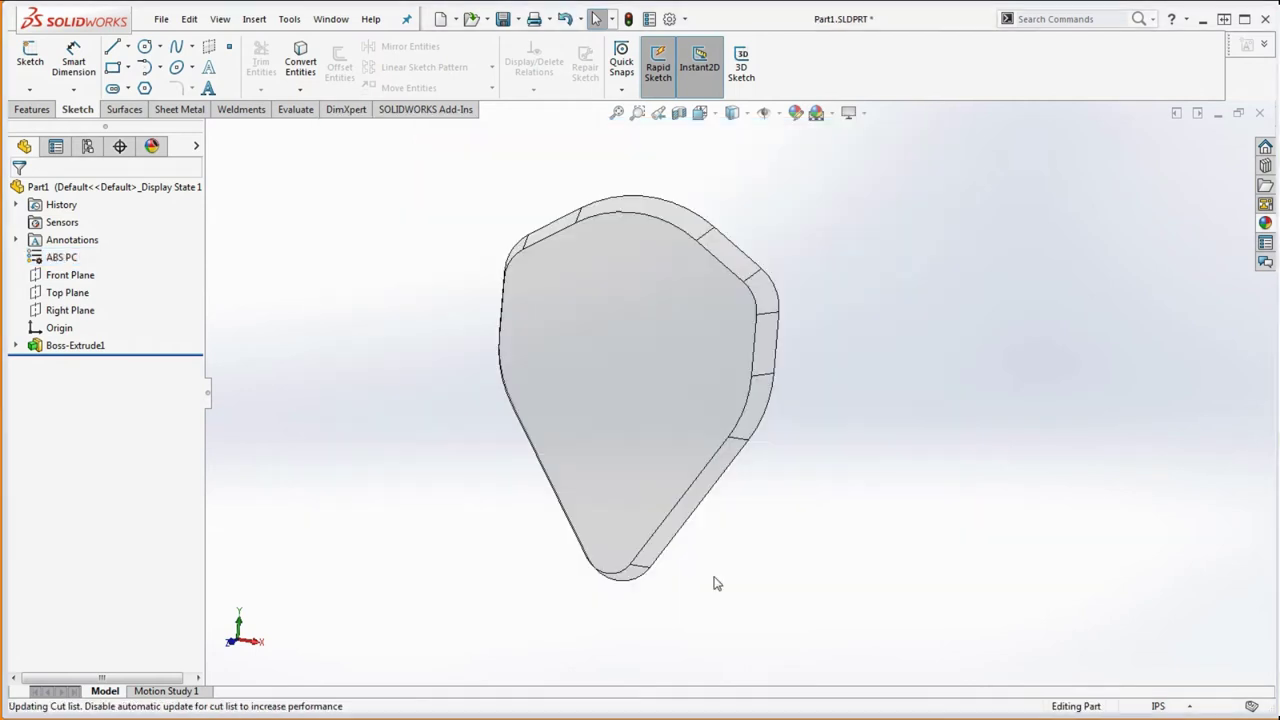
{"action": "mouse_move", "coordinate": [737, 519]}
{"action": "middle_mouse_down"}
{"action": "mouse_move", "coordinate": [680, 534]}
{"action": "mouse_move", "coordinate": [834, 506]}
{"action": "mouse_move", "coordinate": [717, 503]}
{"action": "mouse_move", "coordinate": [731, 491]}
{"action": "mouse_move", "coordinate": [703, 509]}
{"action": "mouse_move", "coordinate": [722, 497]}
{"action": "mouse_move", "coordinate": [725, 509]}
{"action": "middle_mouse_up"}
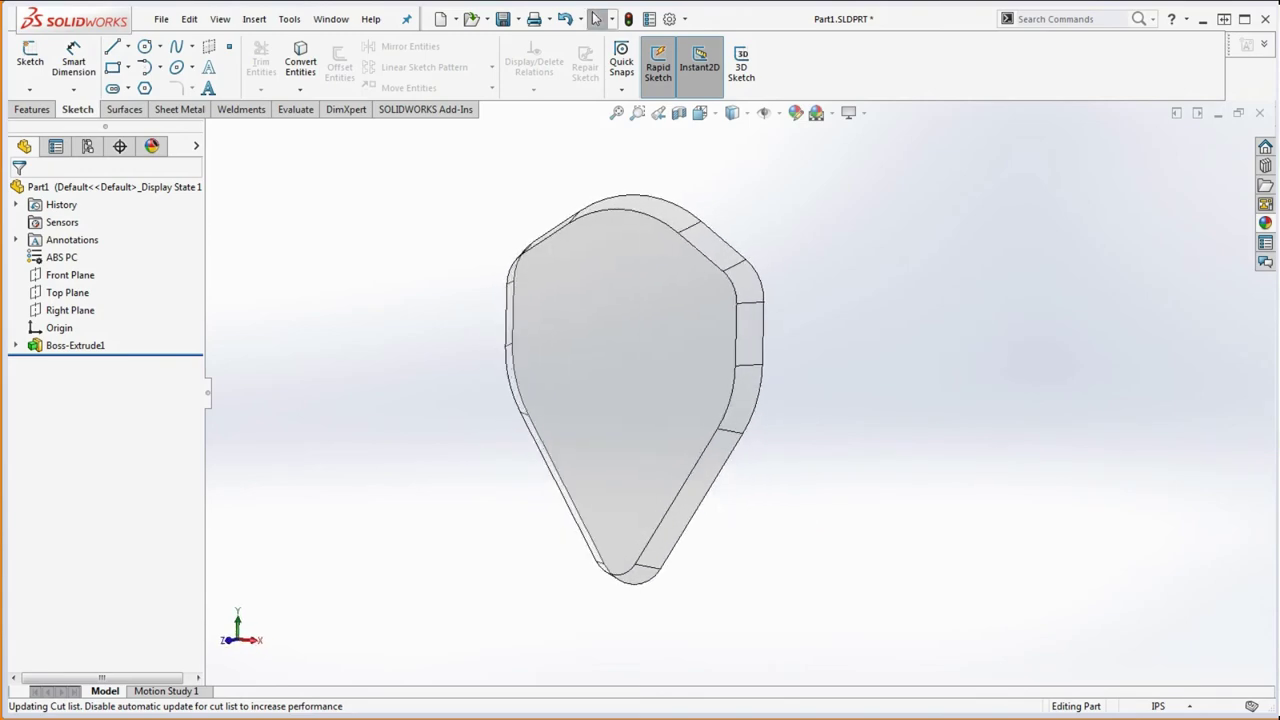
{"action": "mouse_move", "coordinate": [1279, 22]}
{"action": "left_mouse_down"}
{"action": "mouse_move", "coordinate": [1122, 22]}
{"action": "mouse_move", "coordinate": [1279, 22]}
{"action": "left_mouse_up"}
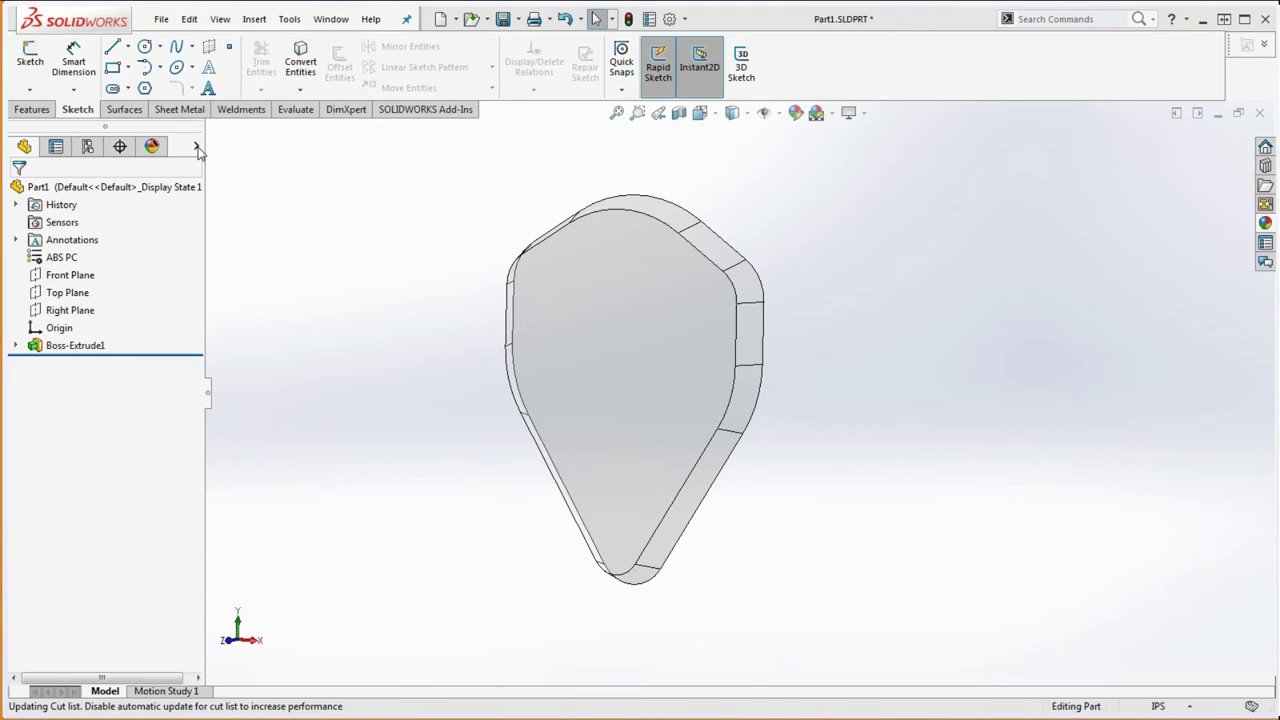
{"action": "left_click", "coordinate": [197, 148]}
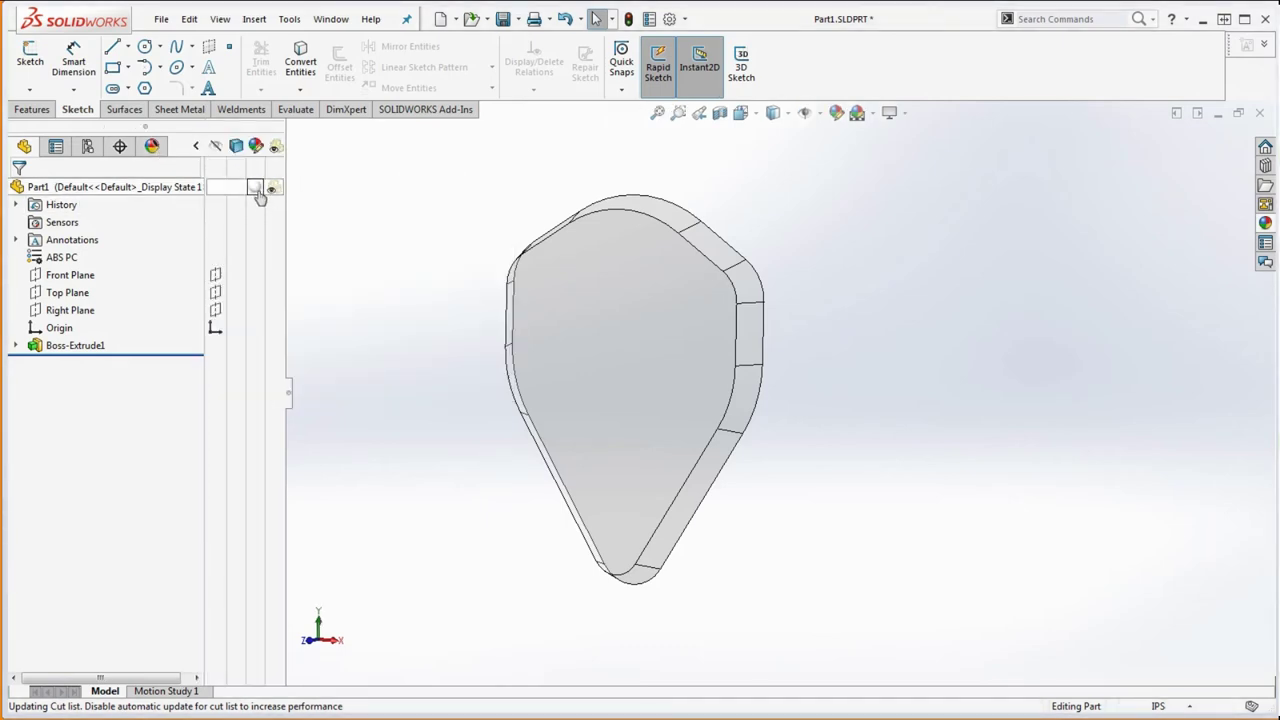
{"action": "mouse_move", "coordinate": [259, 191]}
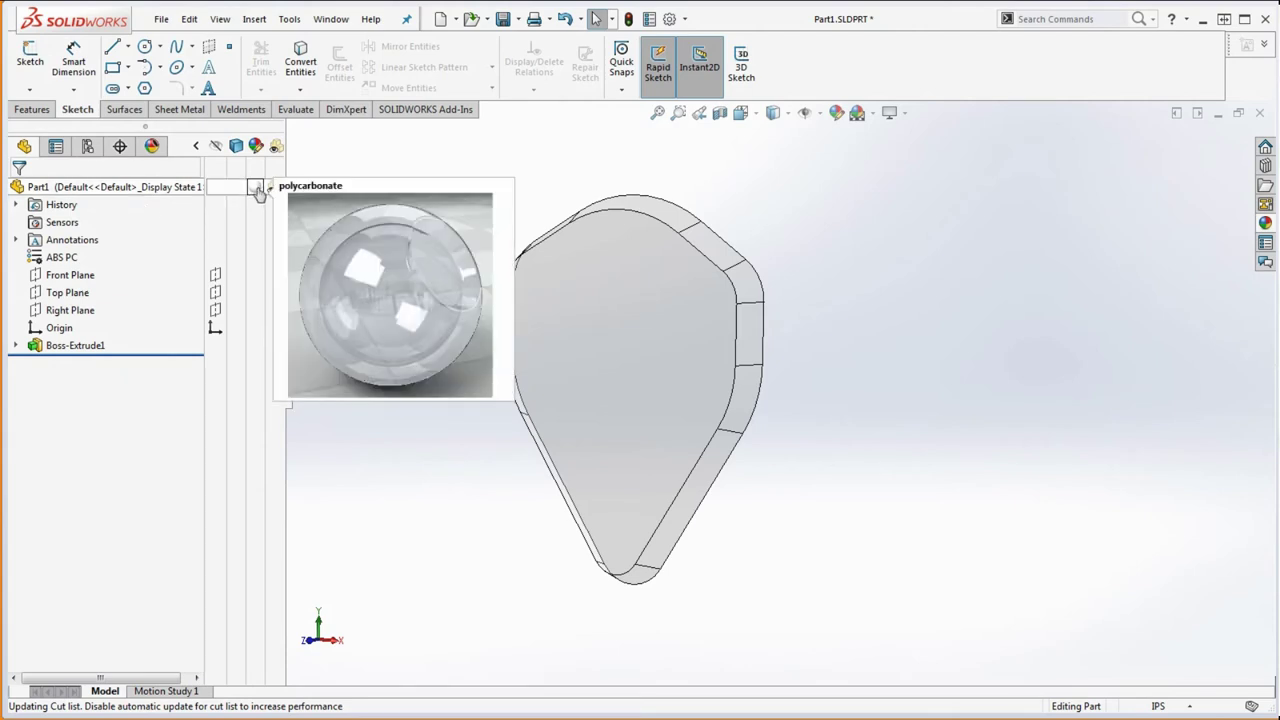
{"action": "left_click", "coordinate": [259, 191]}
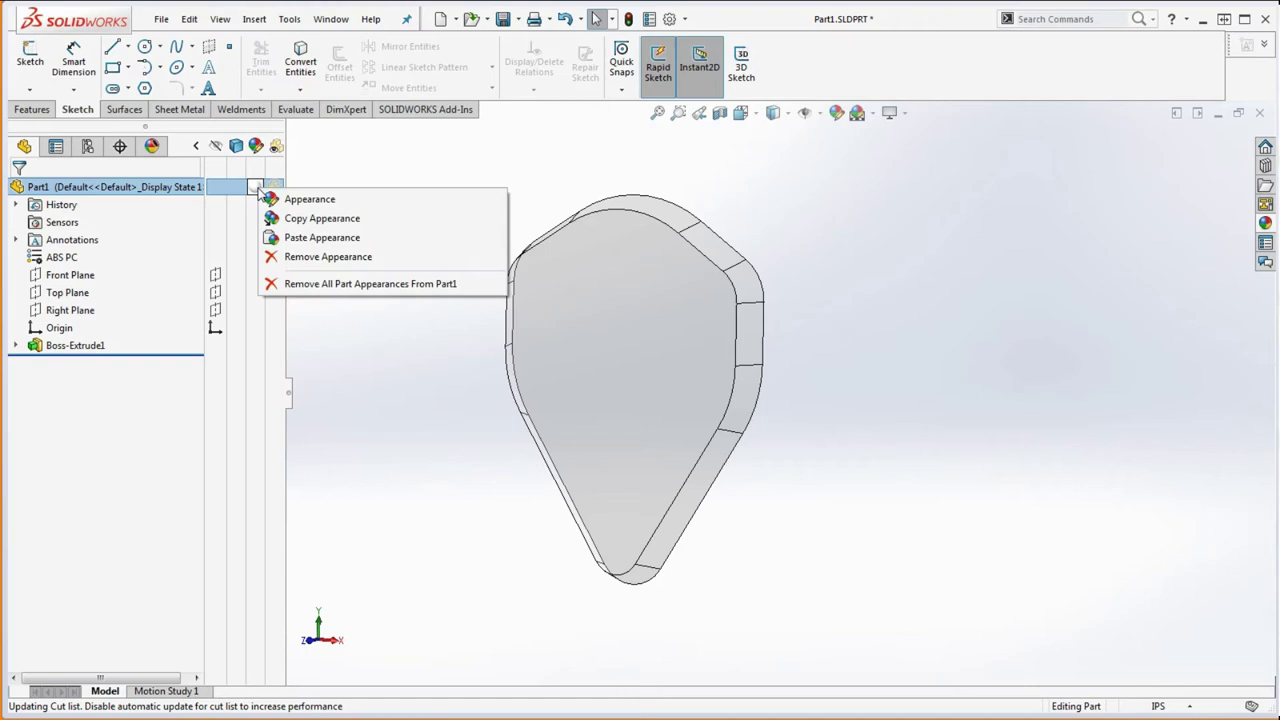
Colour the whole part lavender blue and hide the appearance library.
{"action": "left_click", "coordinate": [321, 201]}
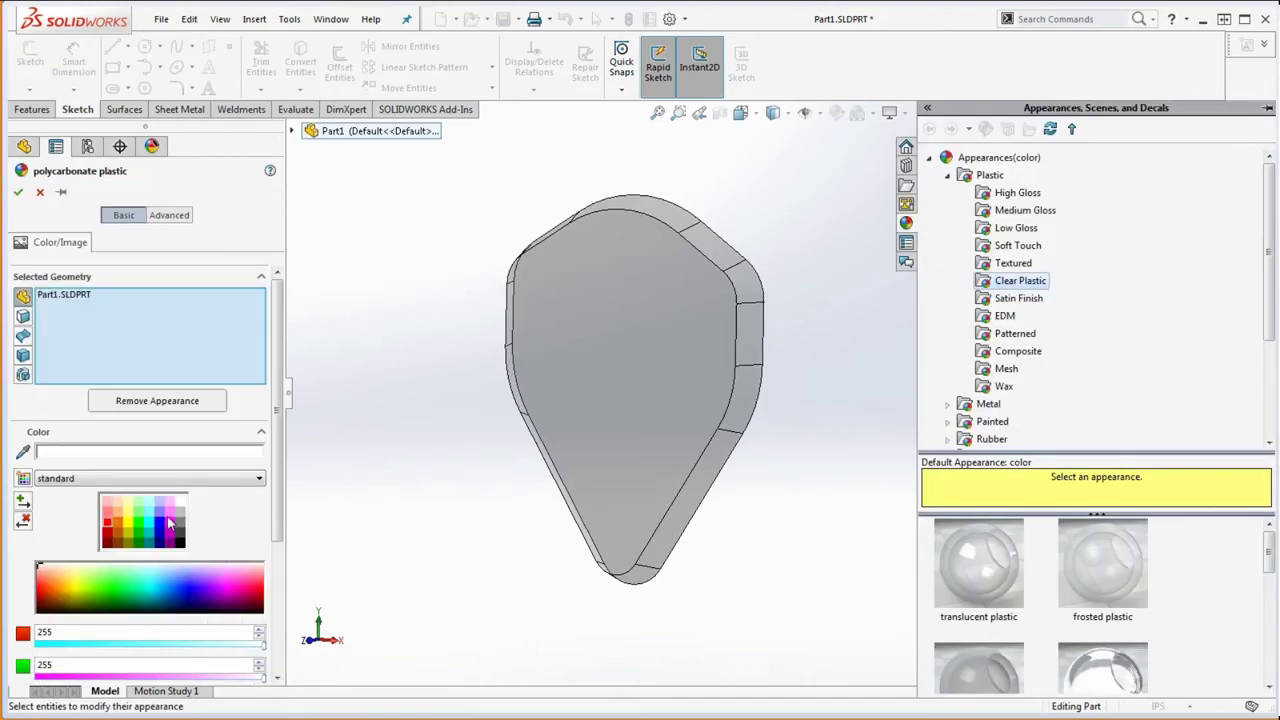
{"action": "left_click", "coordinate": [161, 514]}
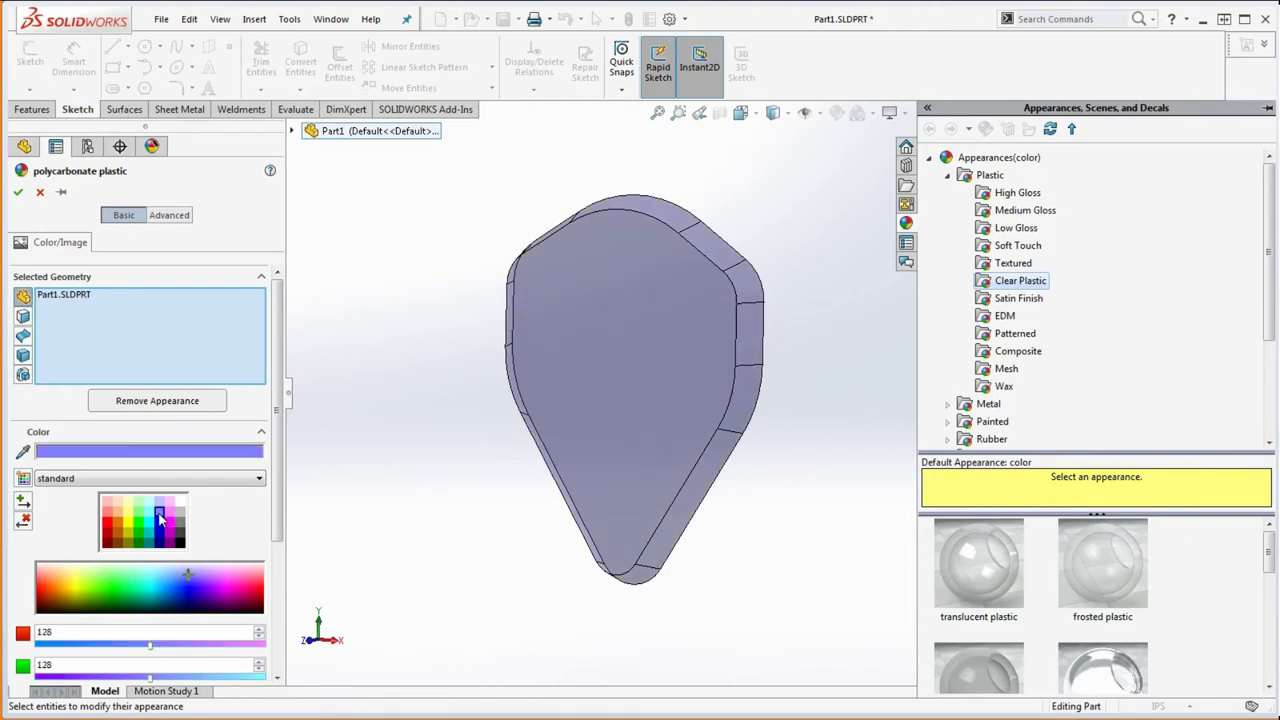
{"action": "left_click", "coordinate": [18, 191]}
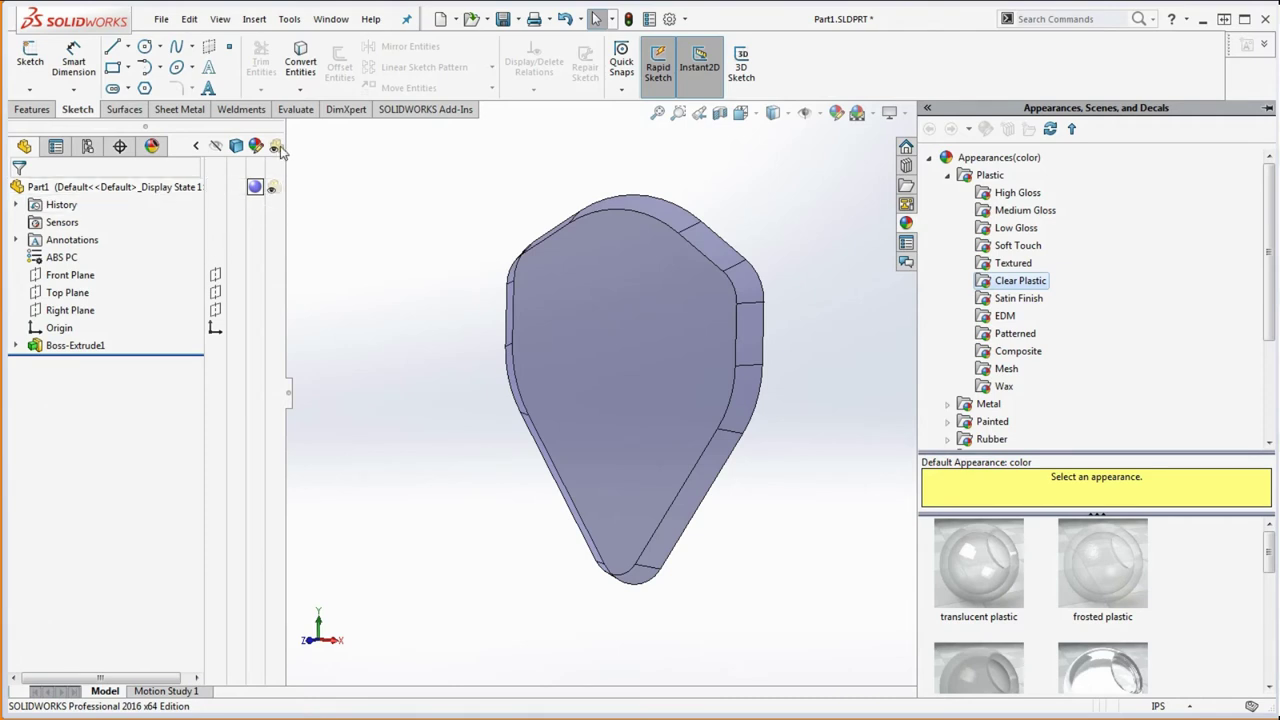
{"action": "left_click", "coordinate": [390, 171]}
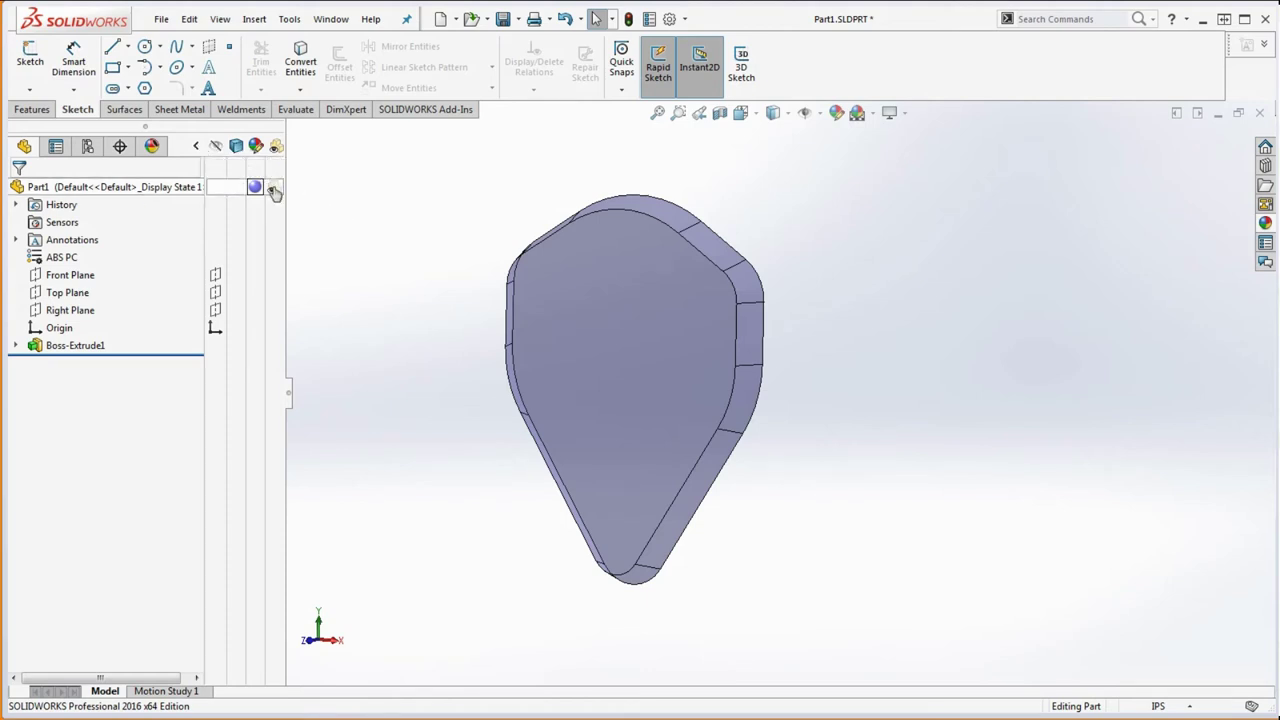
Change the part colour to a paler lavender, raising RGB values from 128 to 192.
{"action": "mouse_move", "coordinate": [376, 218]}
{"action": "middle_mouse_down"}
{"action": "mouse_move", "coordinate": [357, 240]}
{"action": "mouse_move", "coordinate": [420, 223]}
{"action": "mouse_move", "coordinate": [380, 220]}
{"action": "mouse_move", "coordinate": [390, 224]}
{"action": "middle_mouse_up"}
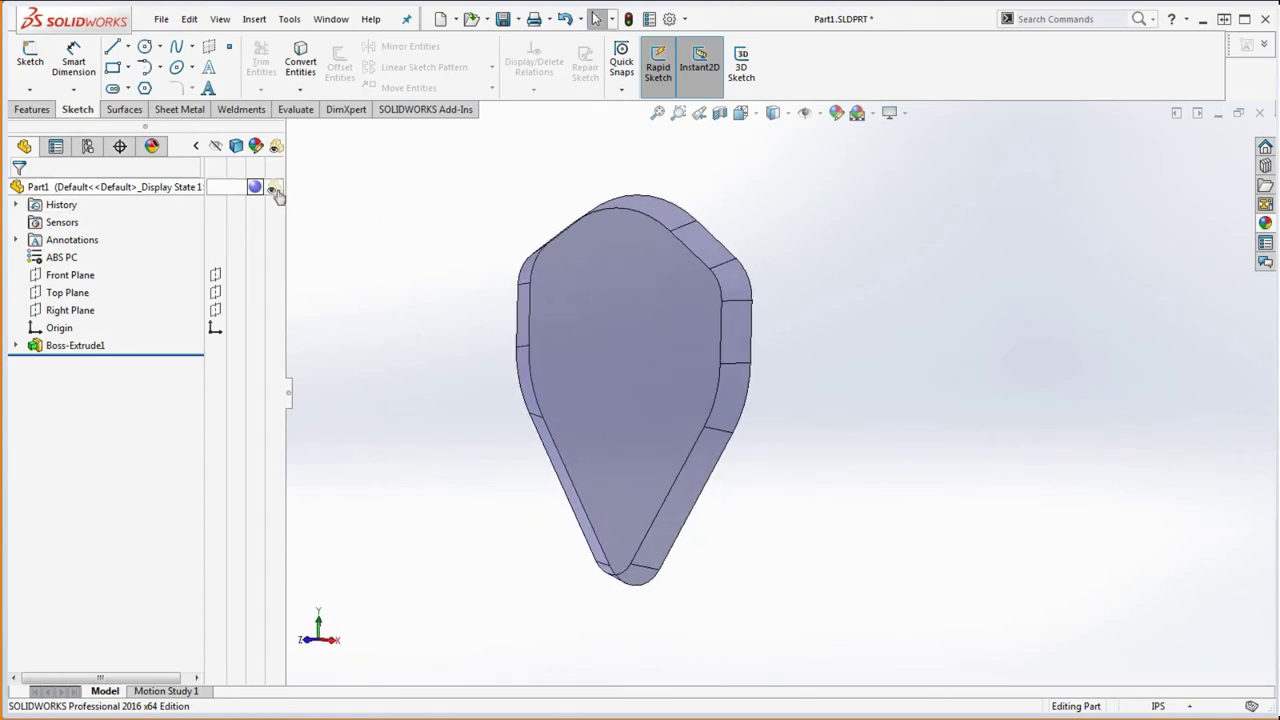
{"action": "middle_click_drag", "start_coordinate": [320, 220], "coordinate": [541, 278]}
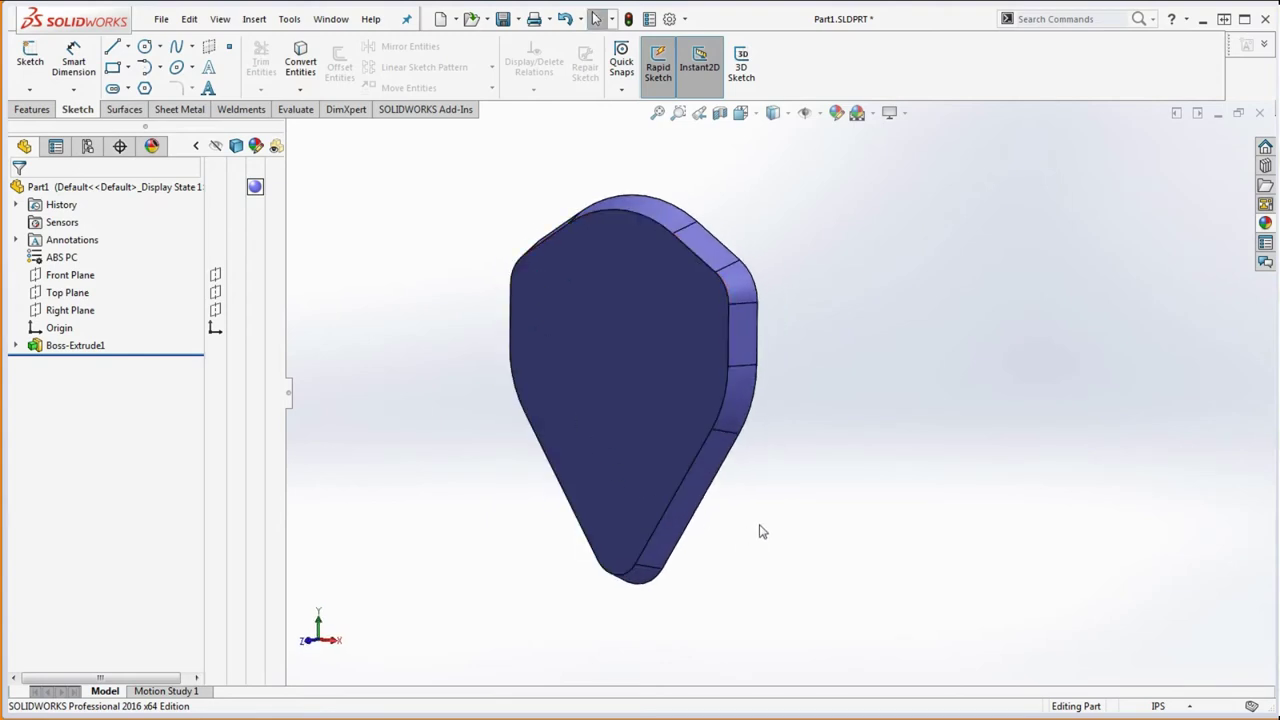
{"action": "middle_click_drag", "start_coordinate": [760, 531], "coordinate": [760, 514]}
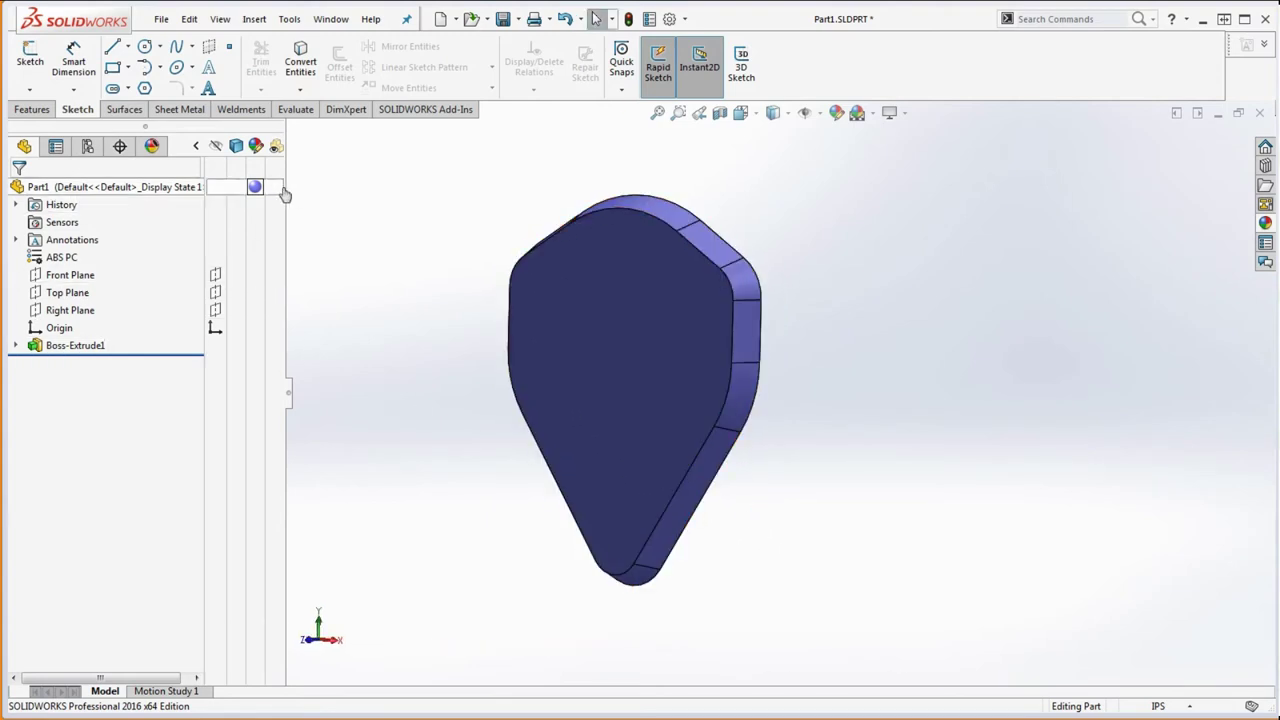
{"action": "mouse_move", "coordinate": [549, 380]}
{"action": "middle_mouse_down"}
{"action": "mouse_move", "coordinate": [571, 403]}
{"action": "mouse_move", "coordinate": [551, 386]}
{"action": "middle_mouse_up"}
{"action": "left_click", "coordinate": [255, 187]}
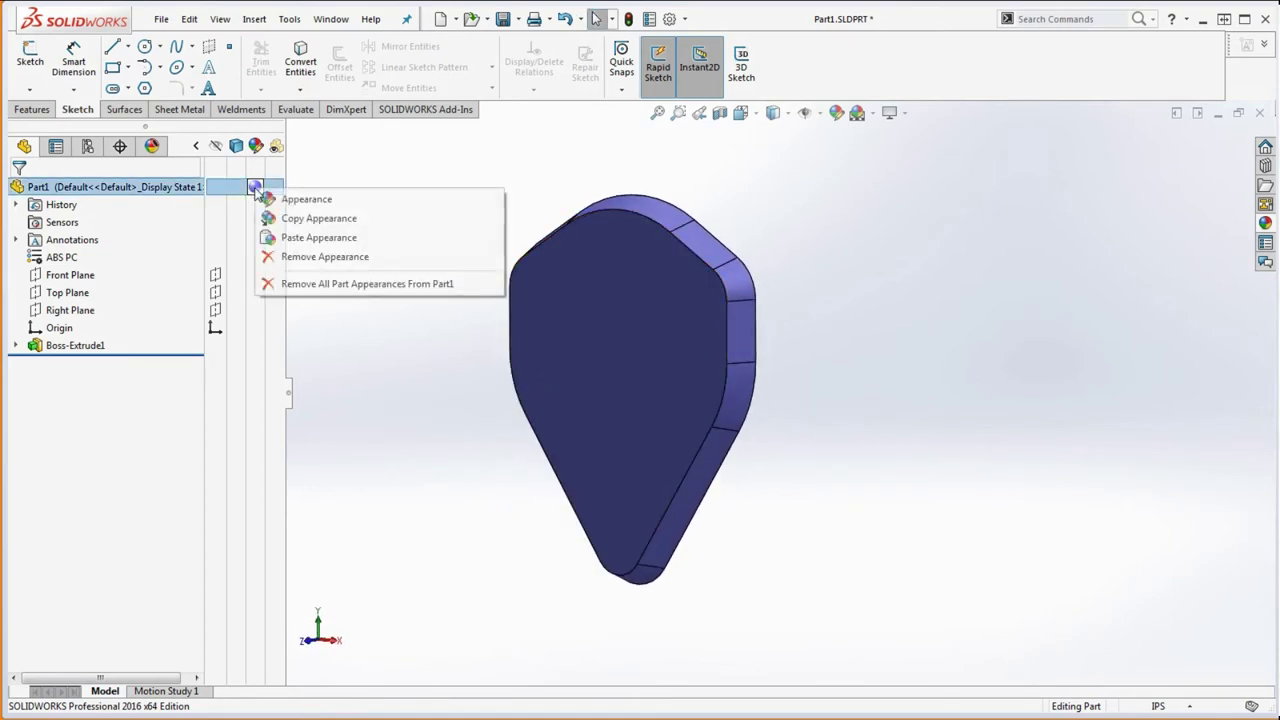
{"action": "left_click", "coordinate": [292, 200]}
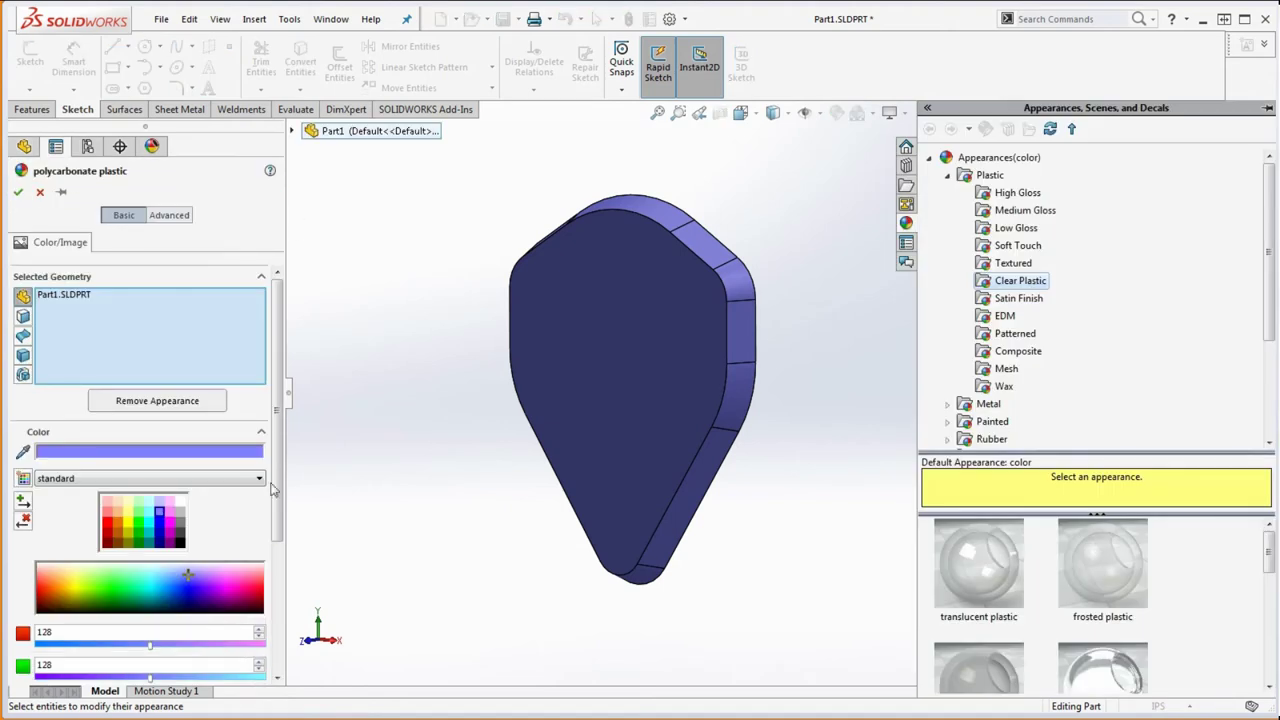
{"action": "left_click", "coordinate": [159, 501]}
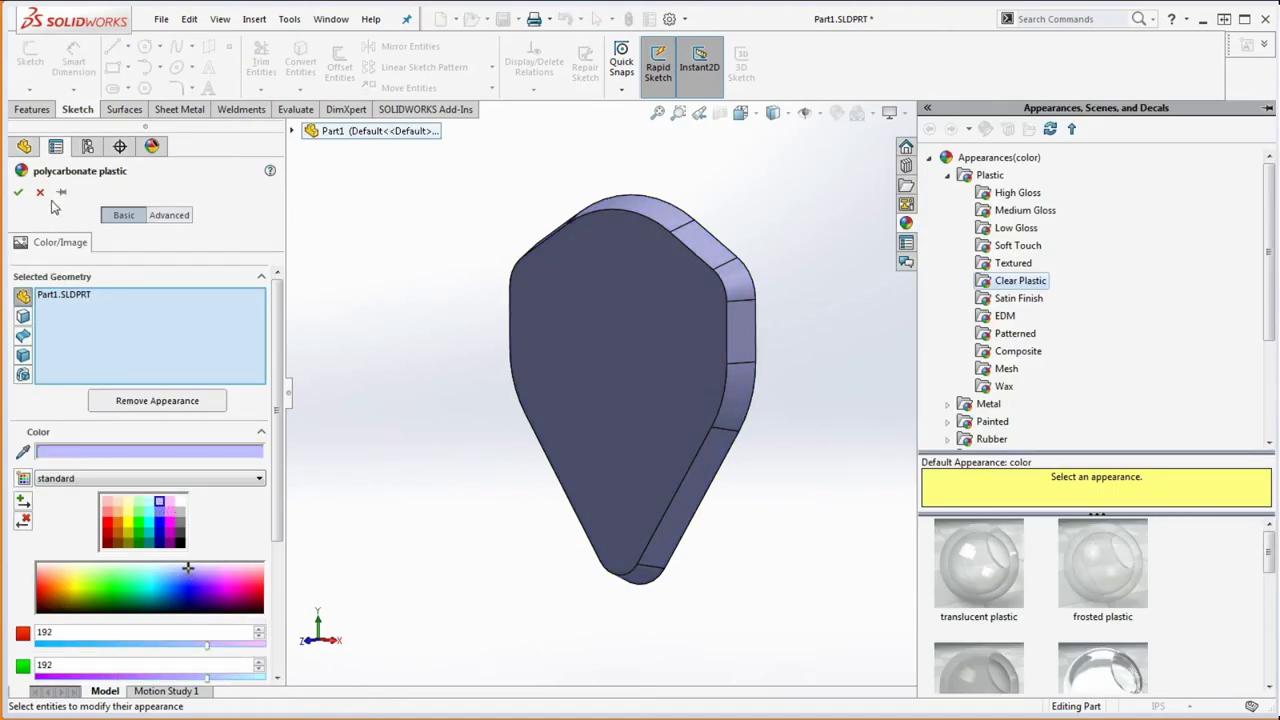
{"action": "left_click", "coordinate": [19, 193]}
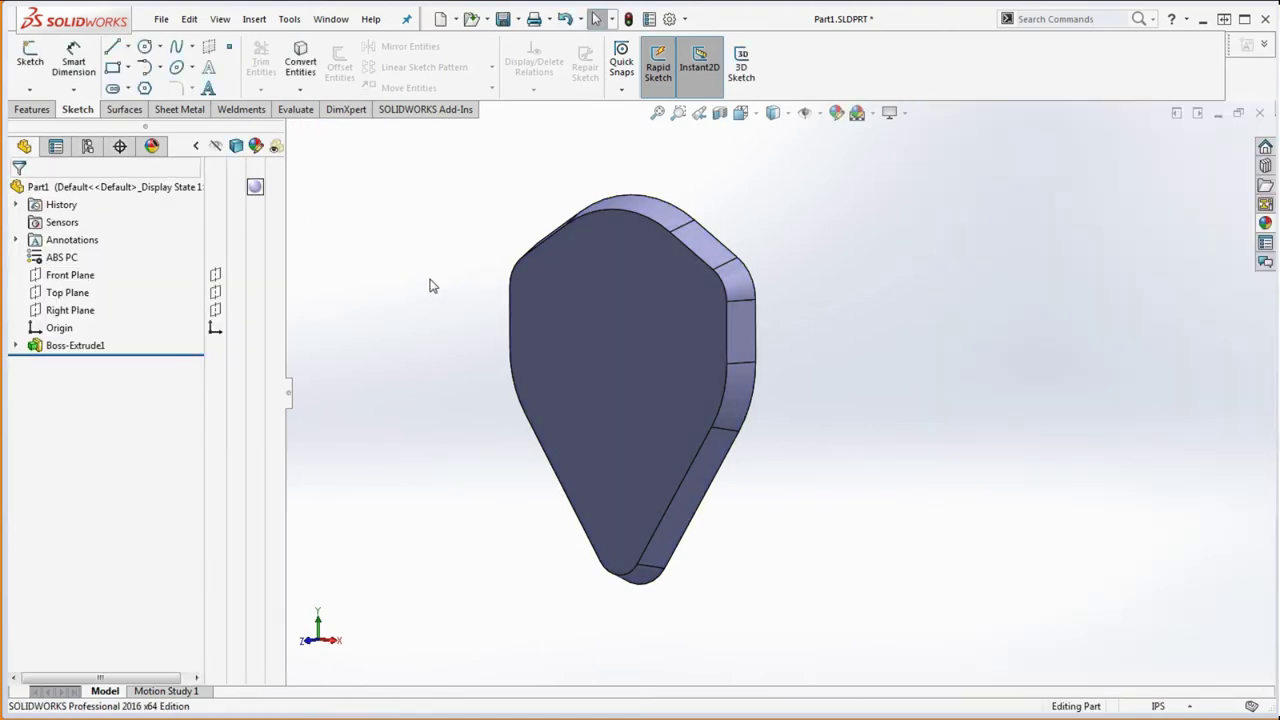
{"action": "left_click", "coordinate": [295, 109]}
{"action": "left_click", "coordinate": [119, 60]}
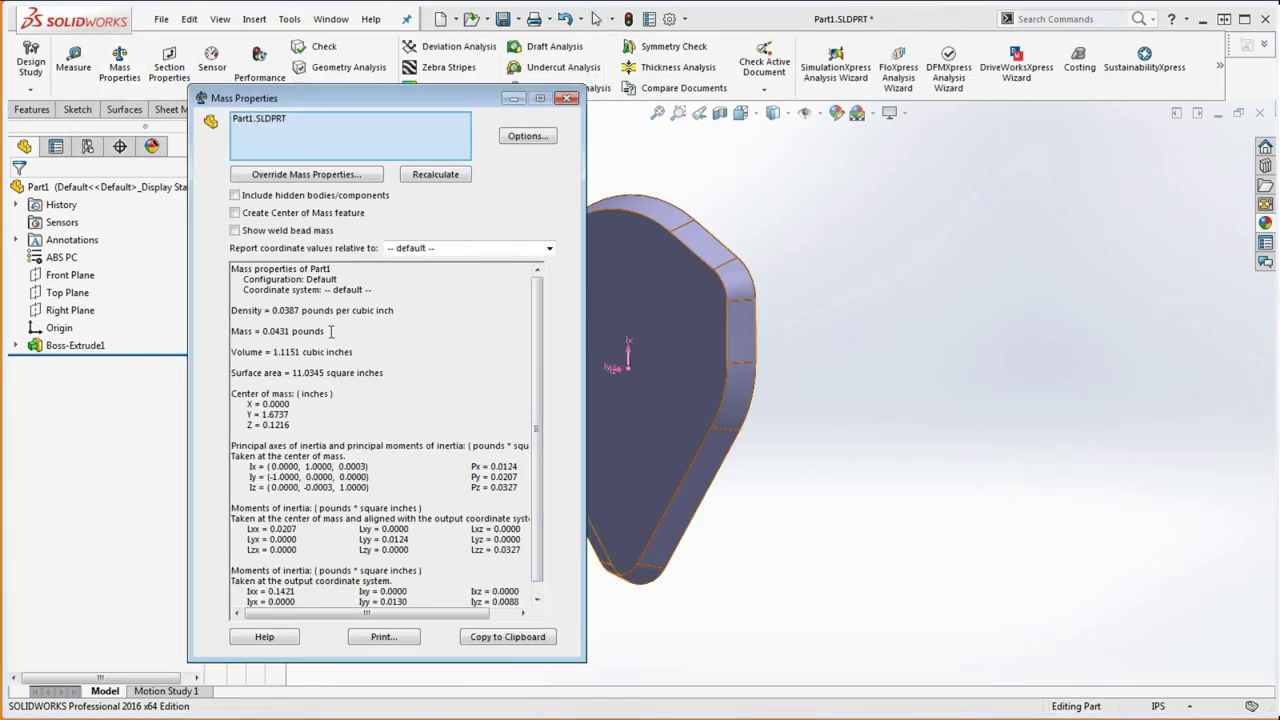
{"action": "key", "text": "alt+Tab"}
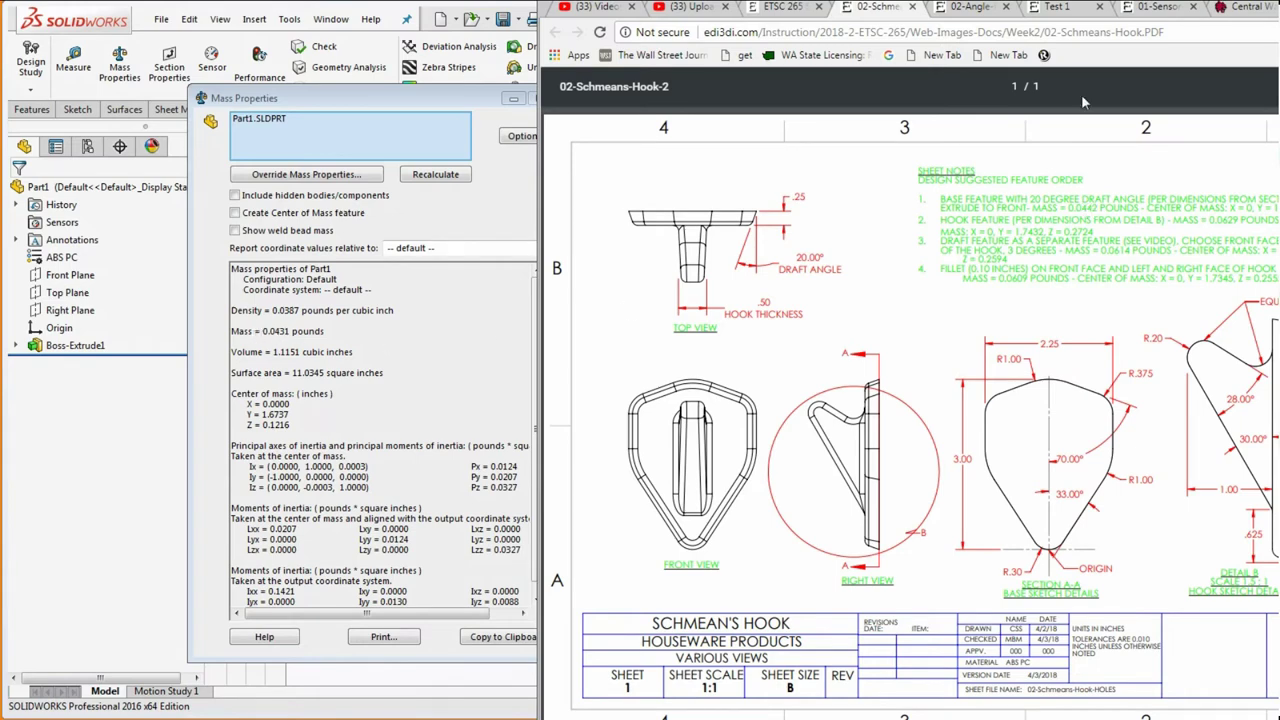
{"action": "key", "text": "alt+Tab"}
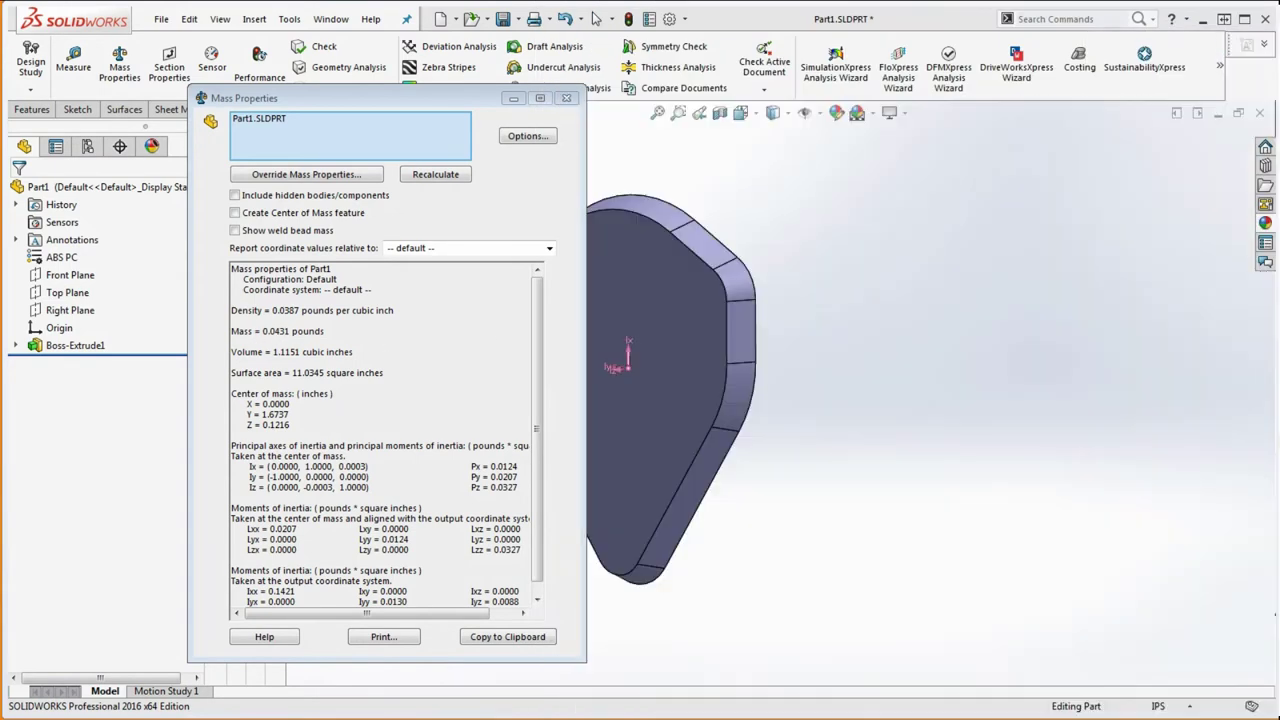
Rename Boss-Extrude1 to 'Base Feature', expand it and open the menu for its Sketch1.
{"action": "left_click", "coordinate": [566, 97]}
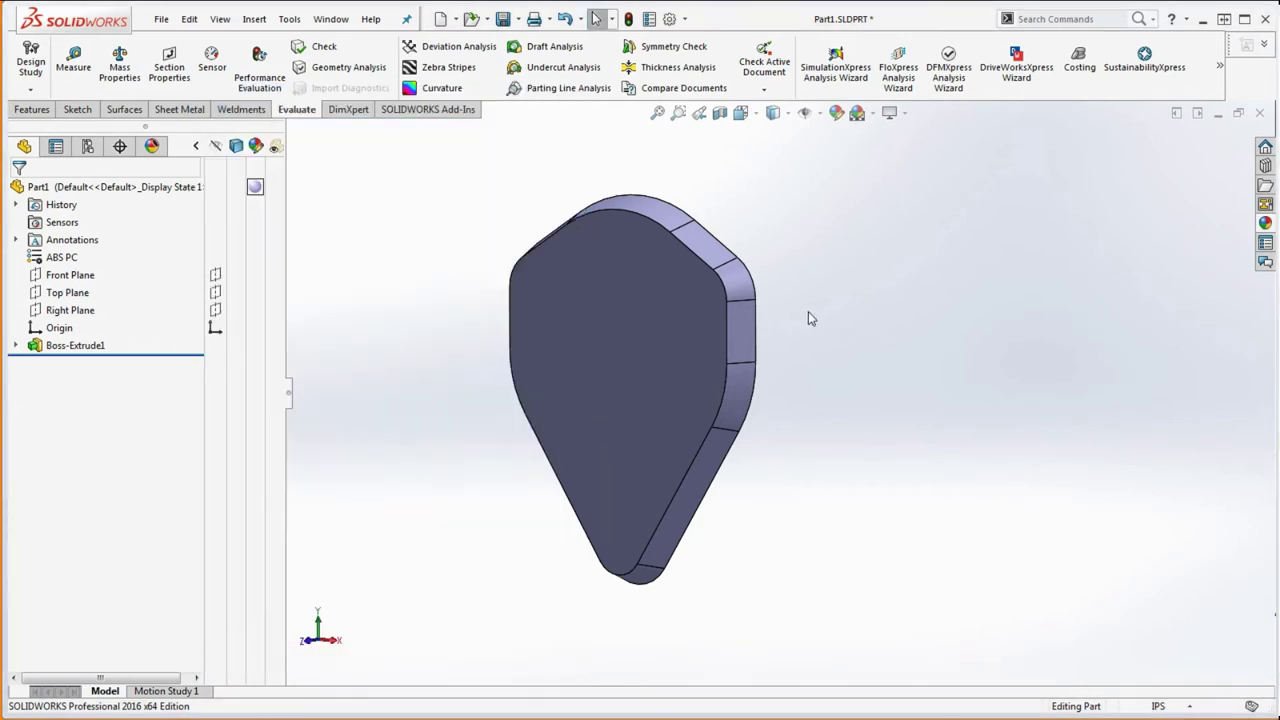
{"action": "middle_click_drag", "start_coordinate": [809, 312], "coordinate": [837, 300]}
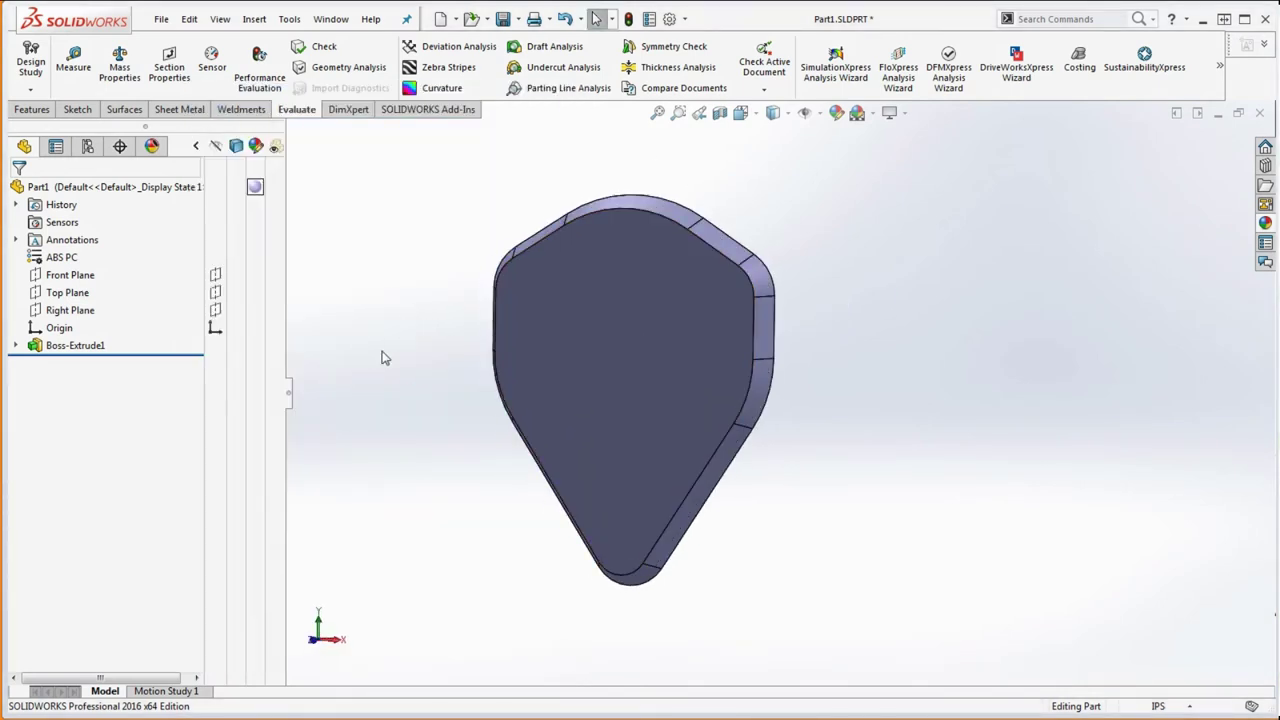
{"action": "left_click", "coordinate": [74, 346]}
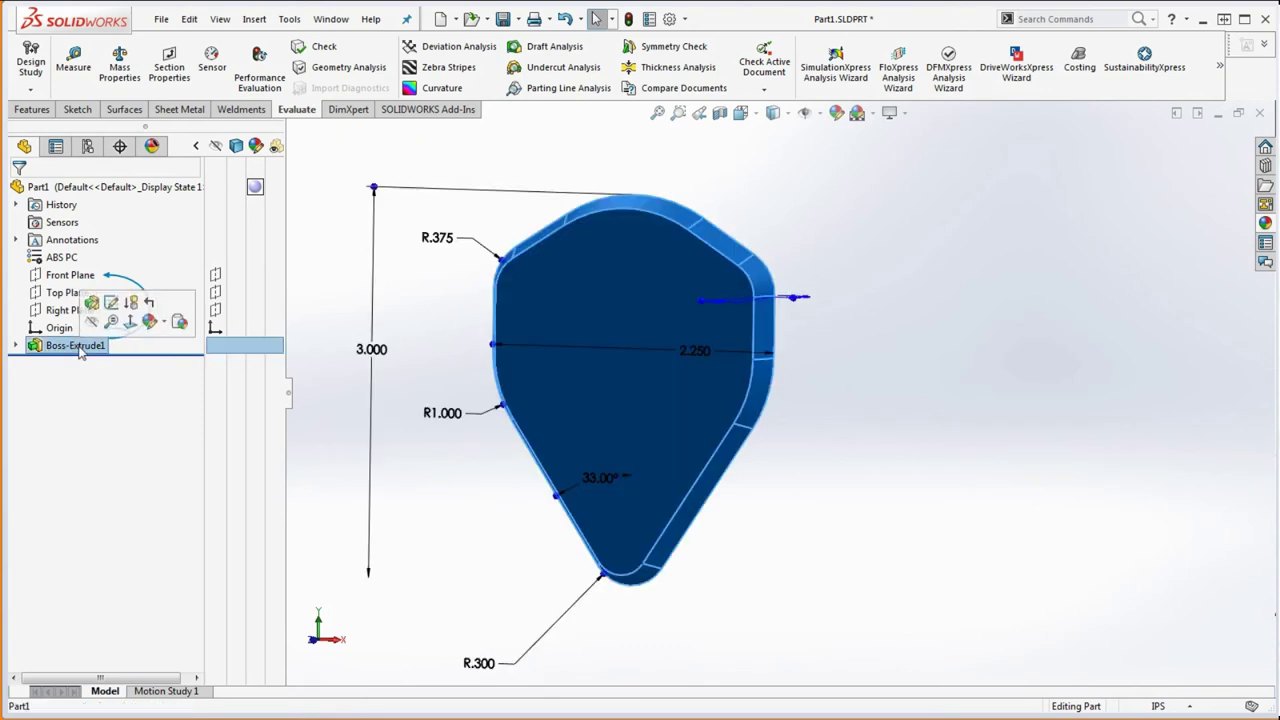
{"action": "left_click", "coordinate": [79, 345]}
{"action": "type", "text": "Ba"}
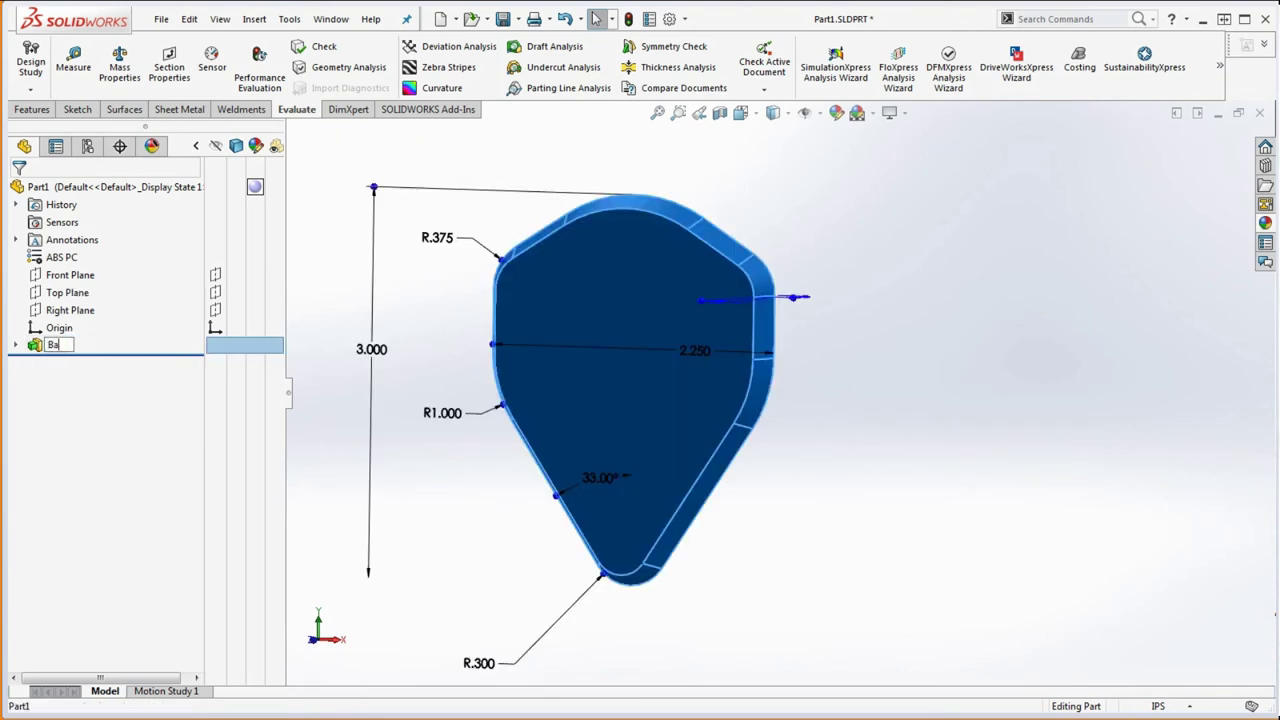
{"action": "type", "text": "se Feature"}
{"action": "key", "text": "Return"}
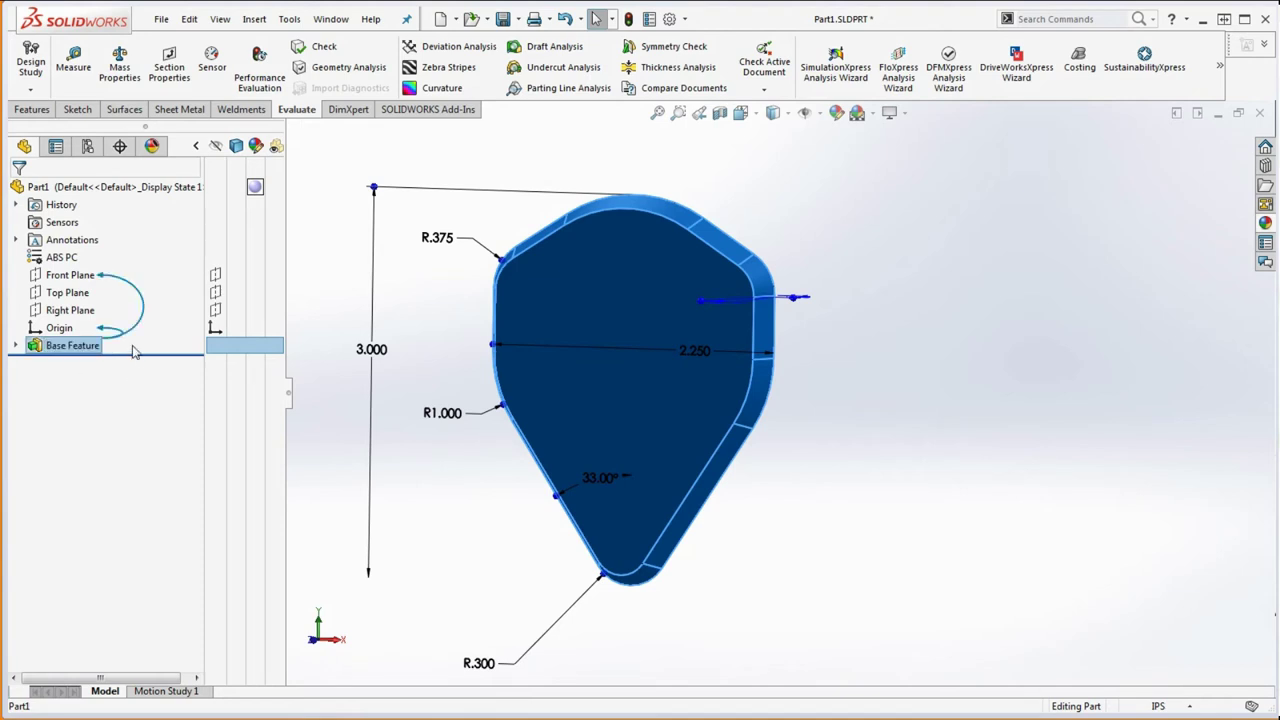
{"action": "left_click", "coordinate": [17, 346]}
{"action": "right_click", "coordinate": [80, 365]}
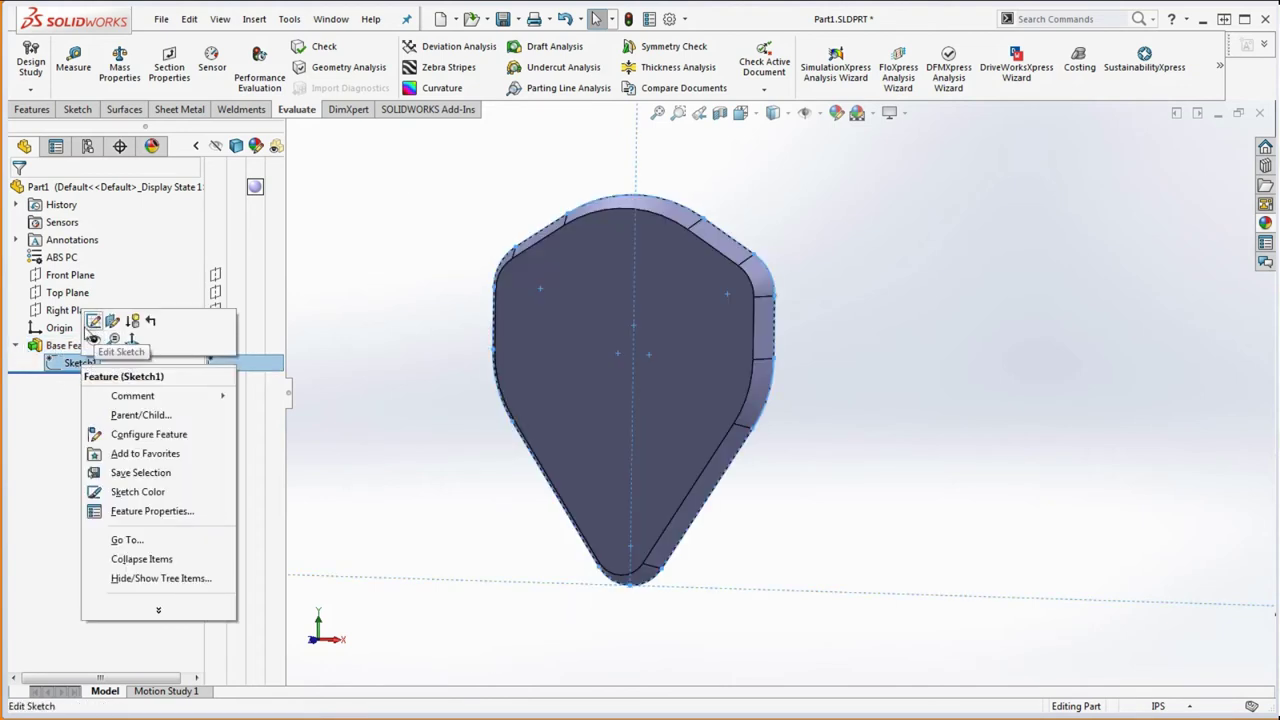
Edit Sketch1 and dimension the 57° angle between the top-left line and vertical centreline.
{"action": "left_click", "coordinate": [93, 320]}
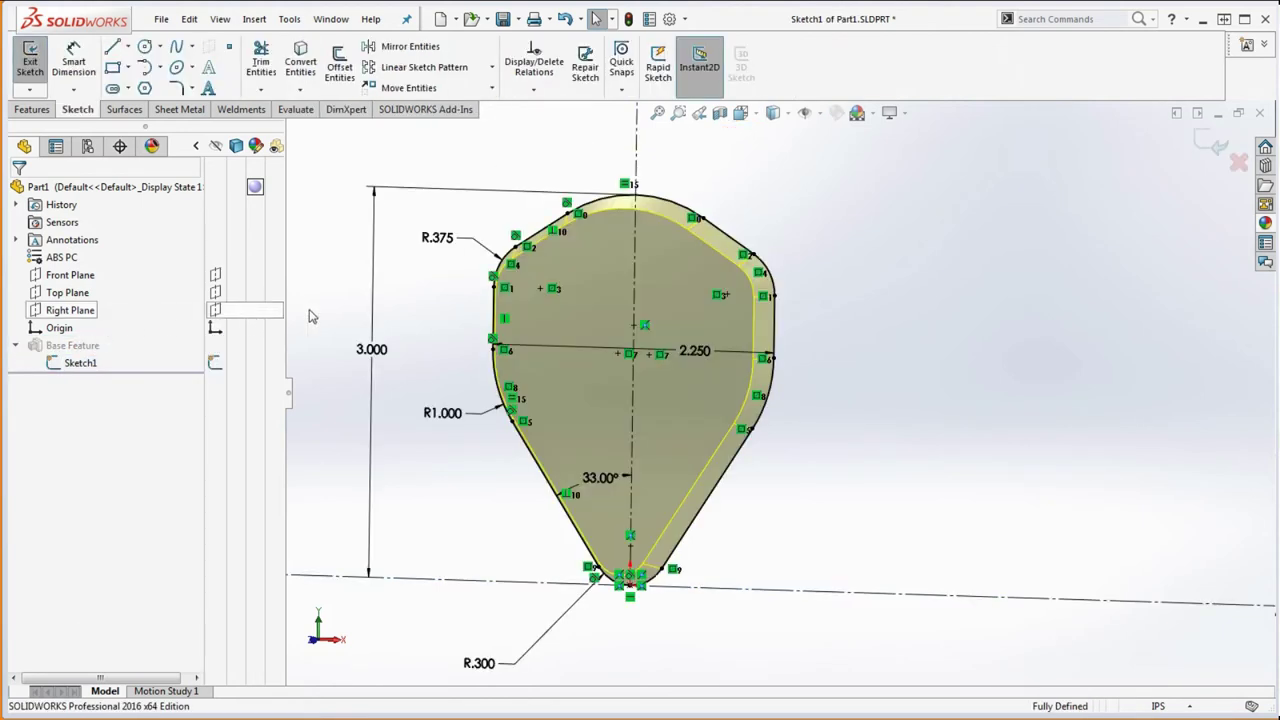
{"action": "scroll", "coordinate": [770, 385], "scroll_direction": "up", "scroll_amount": 2}
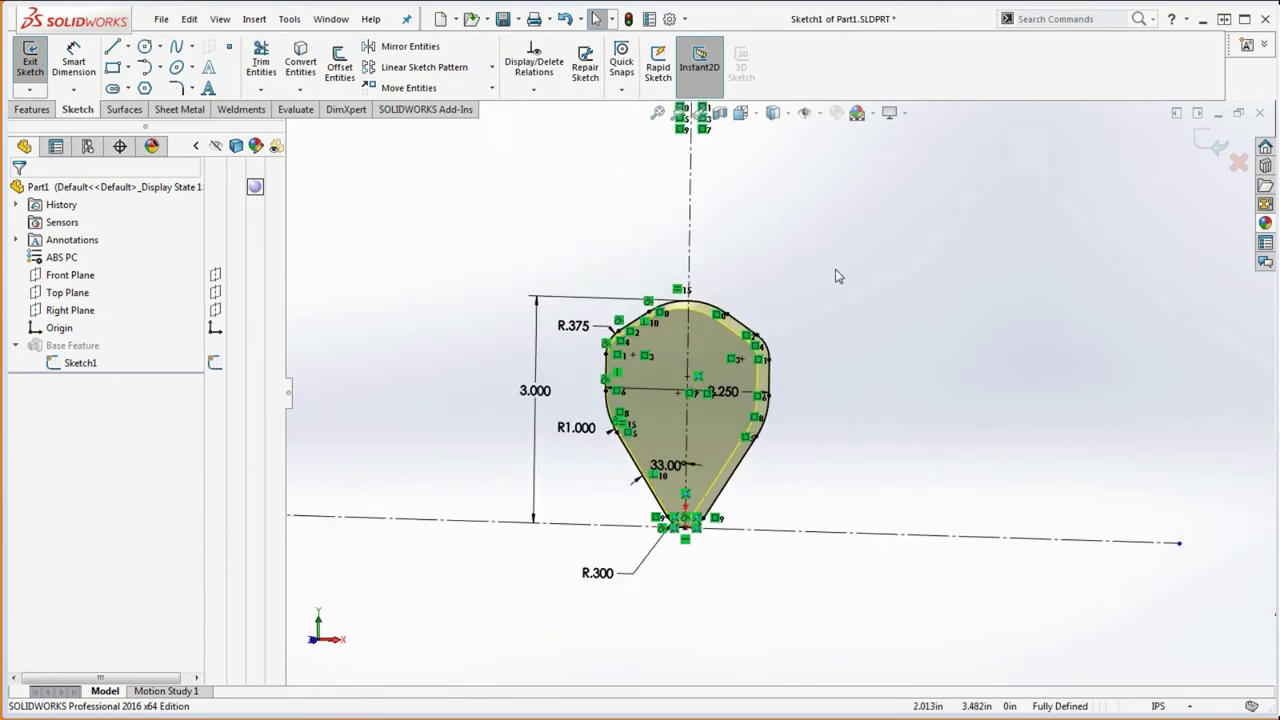
{"action": "scroll", "coordinate": [830, 365], "scroll_direction": "down", "scroll_amount": 3}
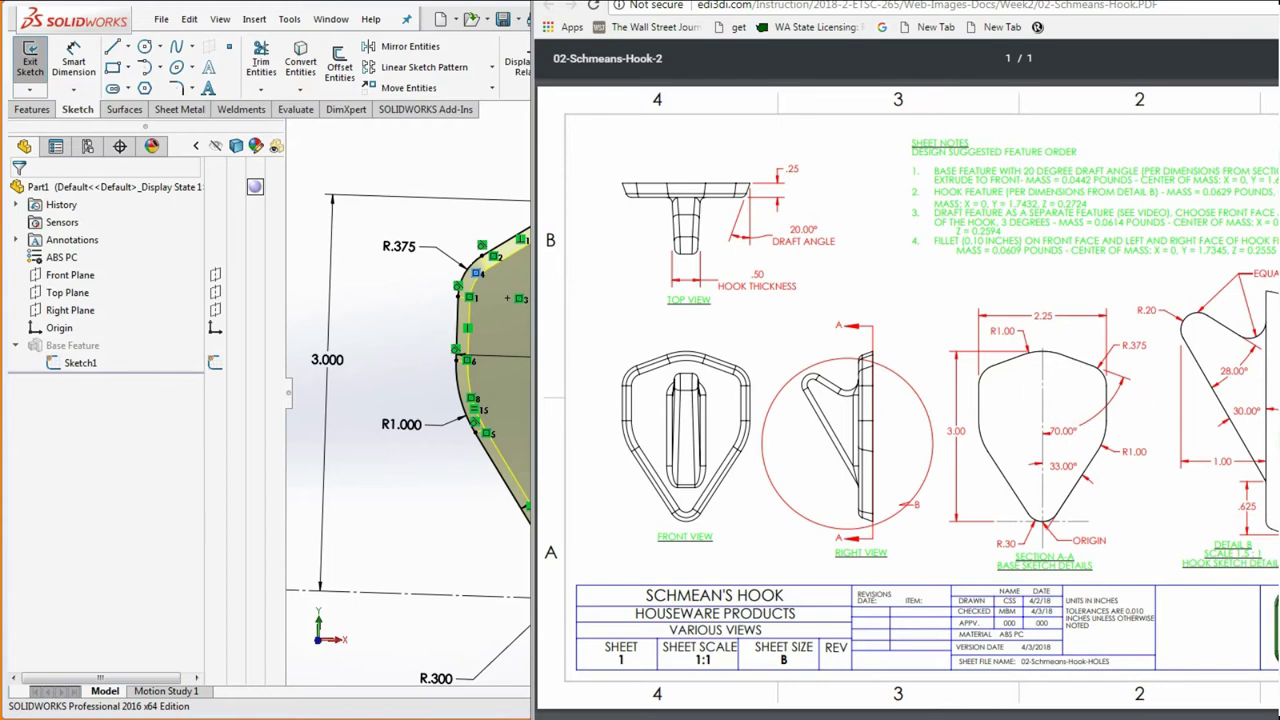
{"action": "key", "text": "alt+Tab"}
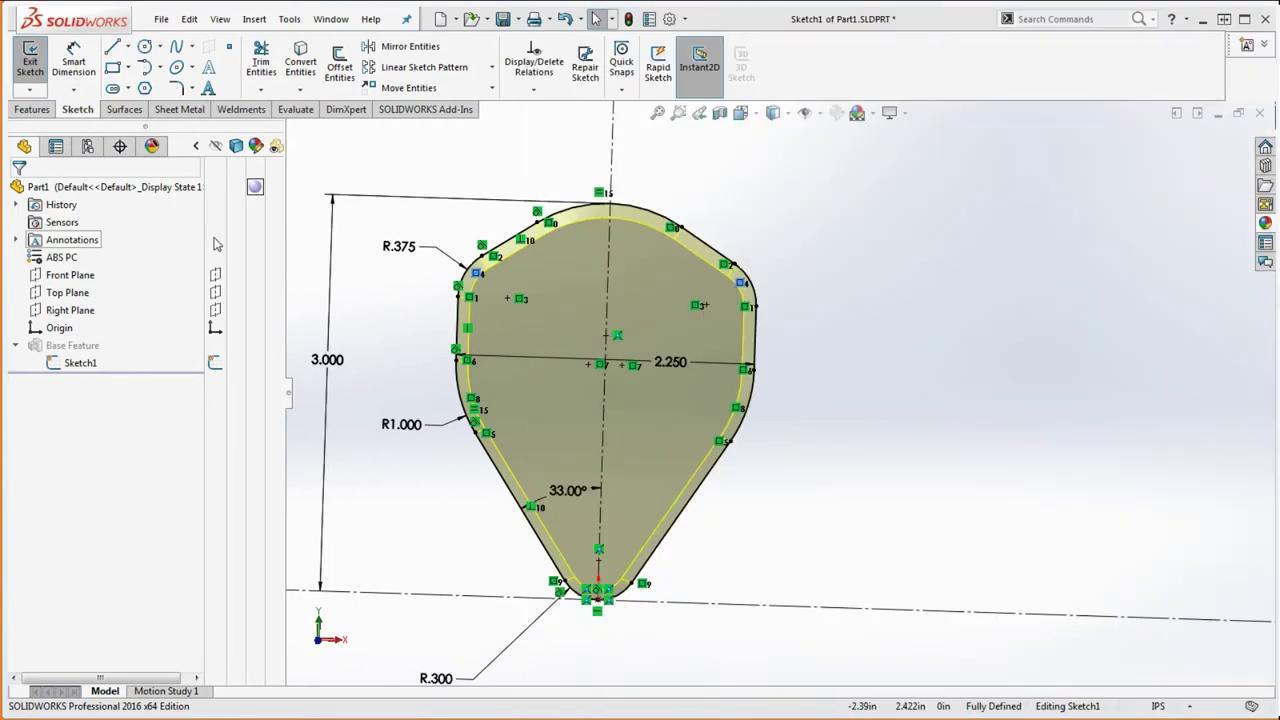
{"action": "left_click", "coordinate": [74, 62]}
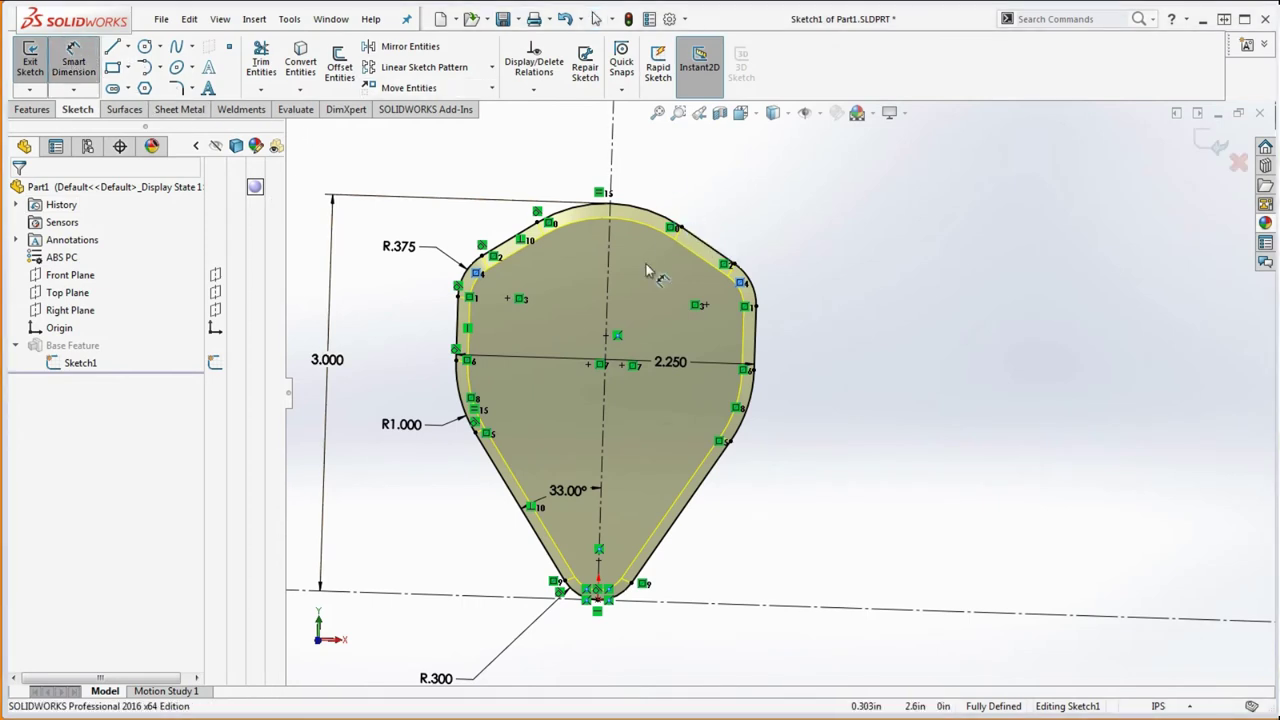
{"action": "left_click", "coordinate": [608, 316]}
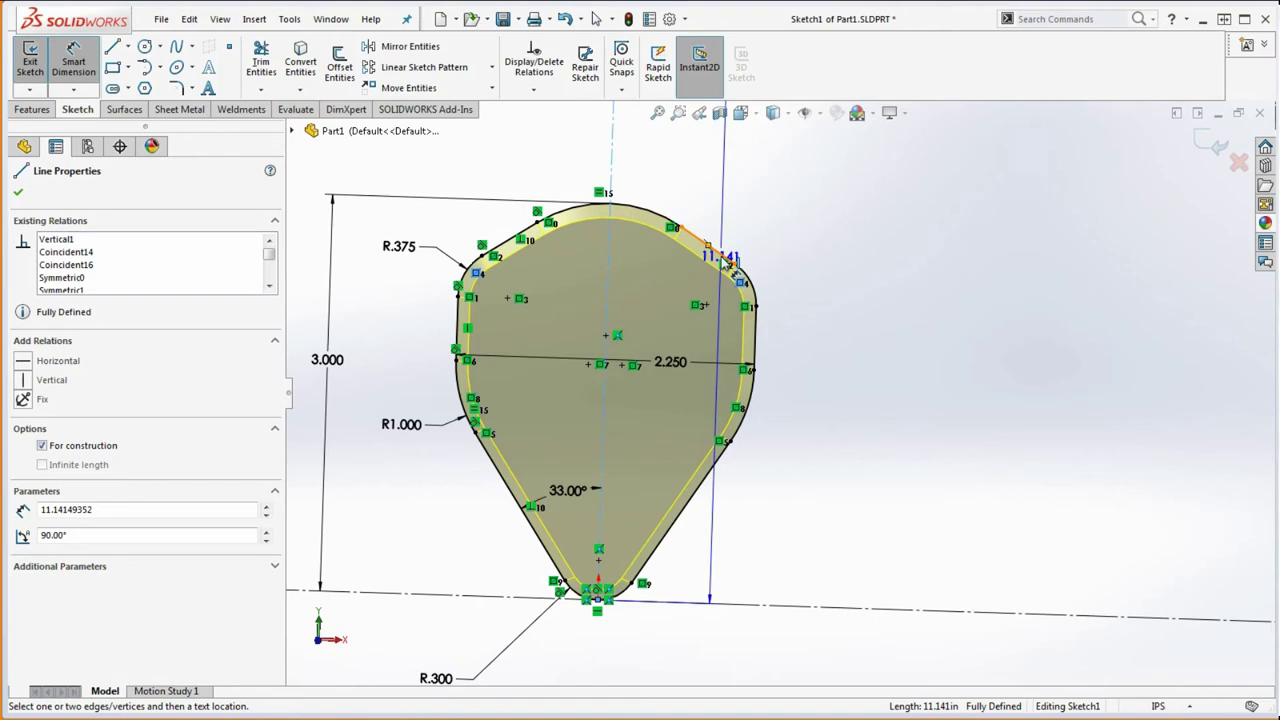
{"action": "left_click", "coordinate": [510, 238]}
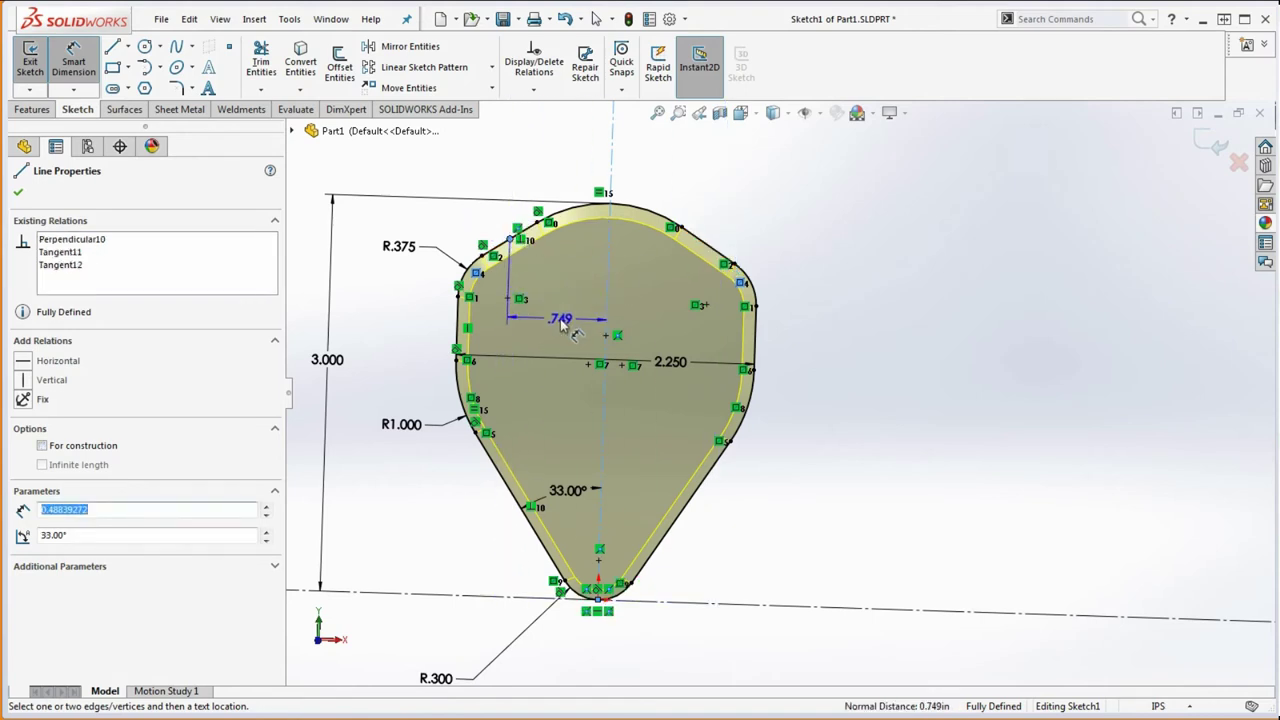
{"action": "left_click", "coordinate": [517, 260]}
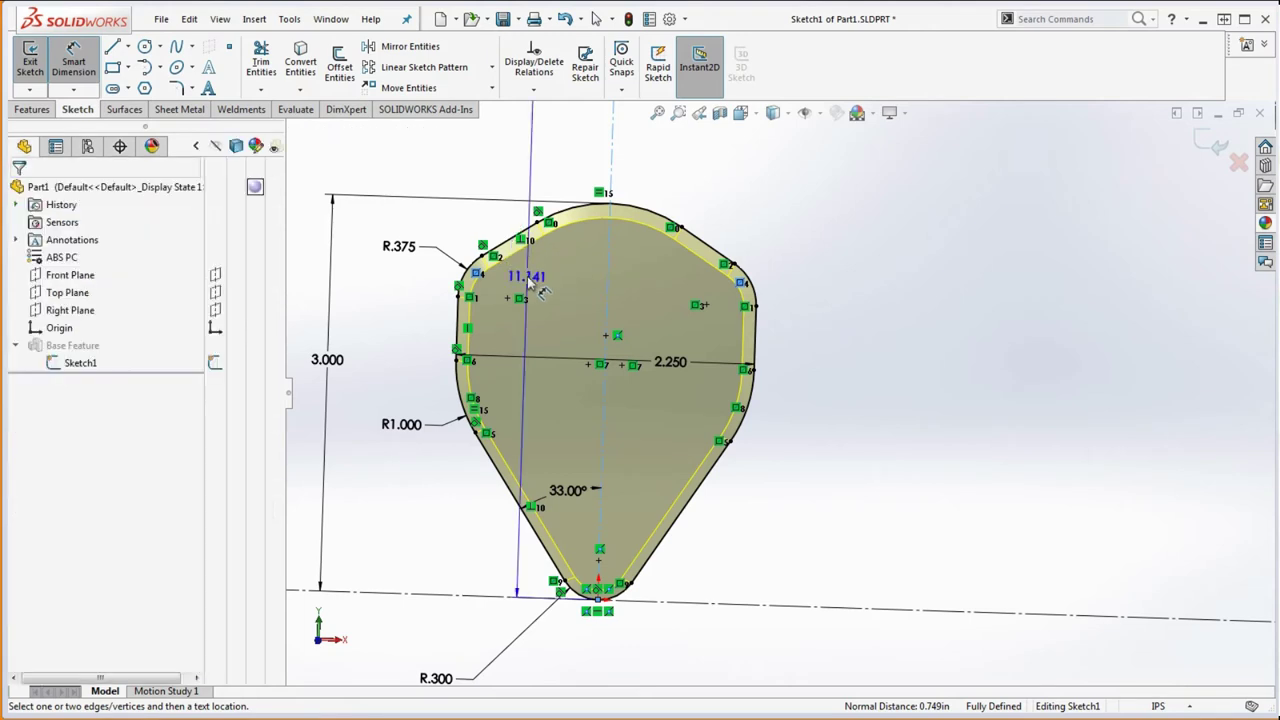
{"action": "left_click", "coordinate": [510, 245]}
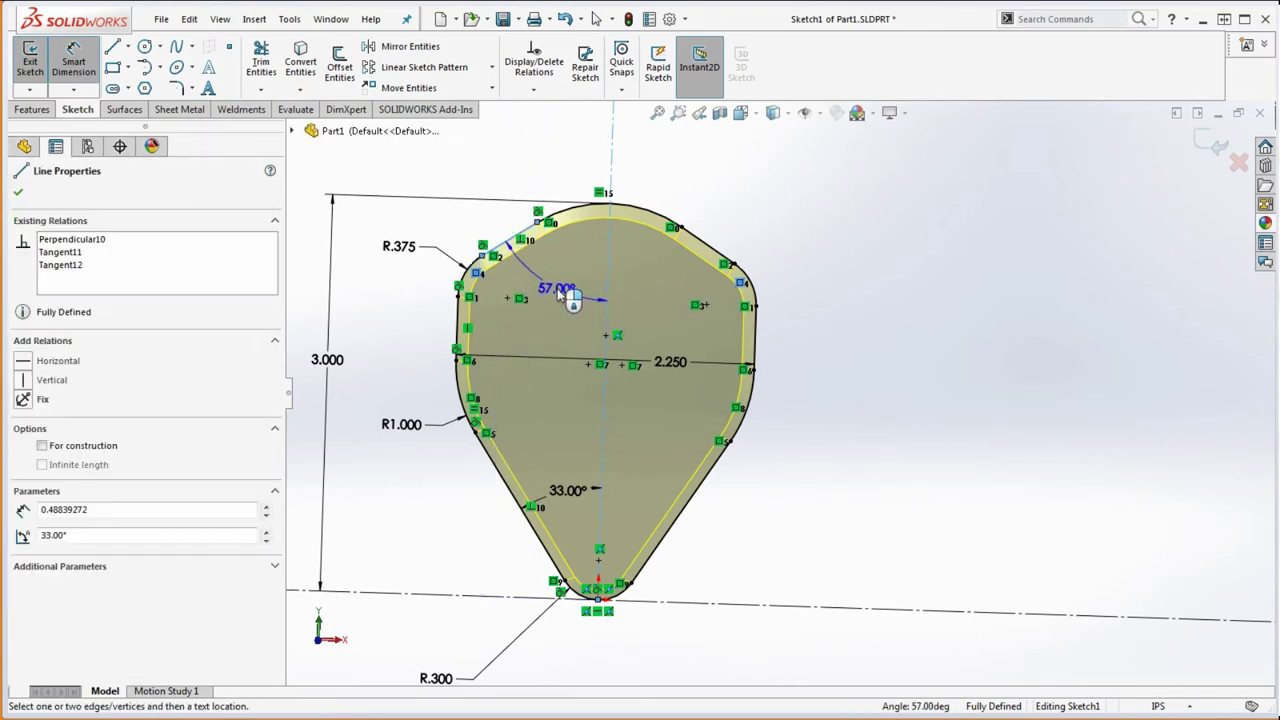
{"action": "left_click", "coordinate": [558, 290]}
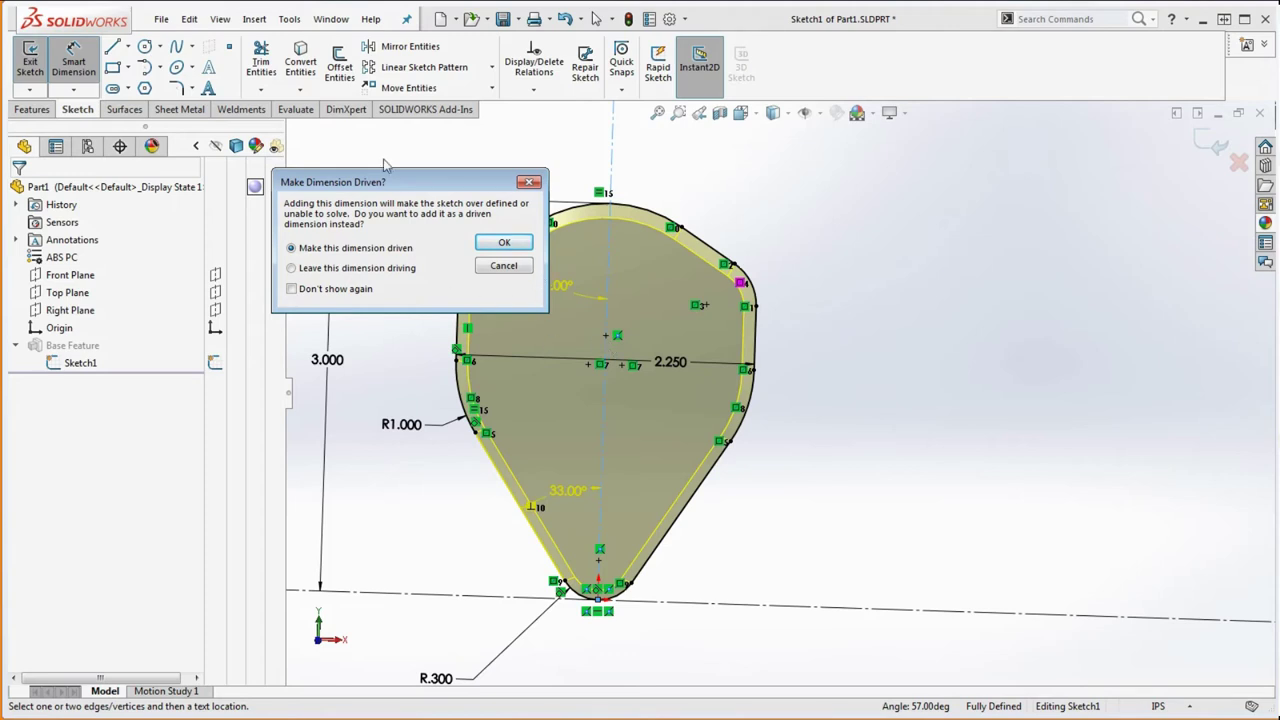
Accept the 57° angle as driven, then trial the height at 4.000 and restore 3.000.
{"action": "left_click_drag", "start_coordinate": [409, 185], "coordinate": [297, 163]}
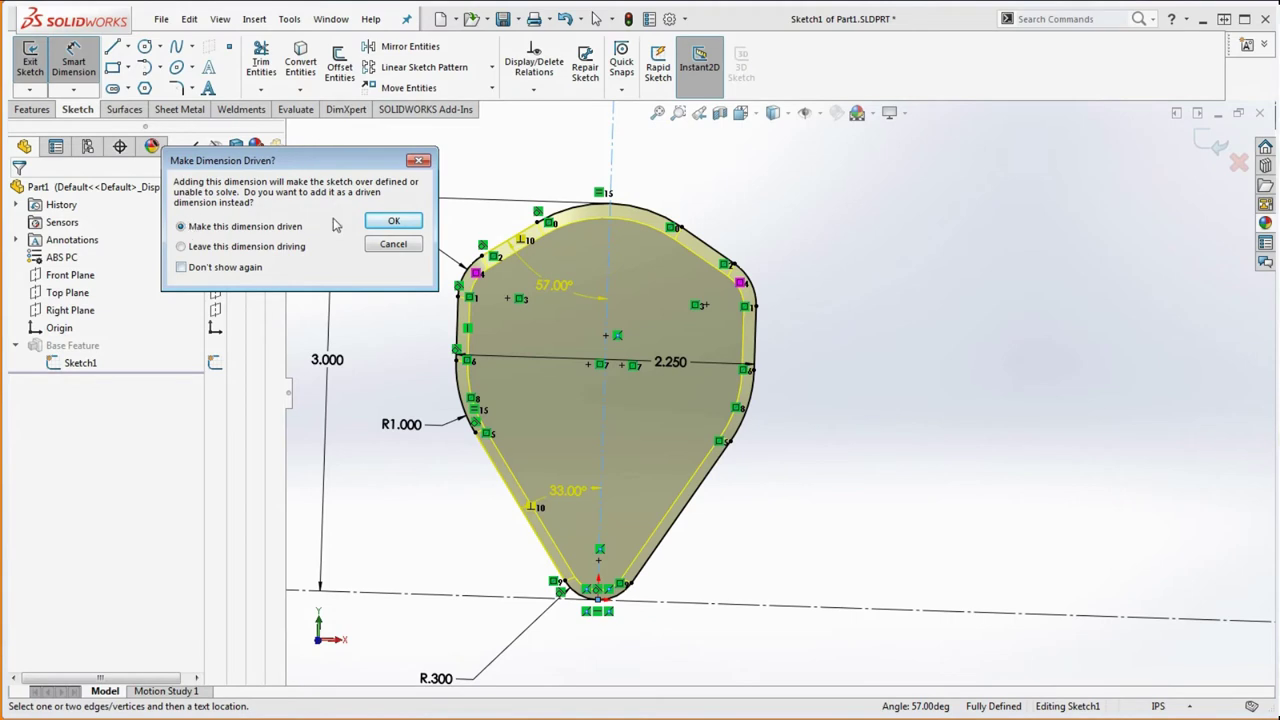
{"action": "left_click", "coordinate": [404, 226]}
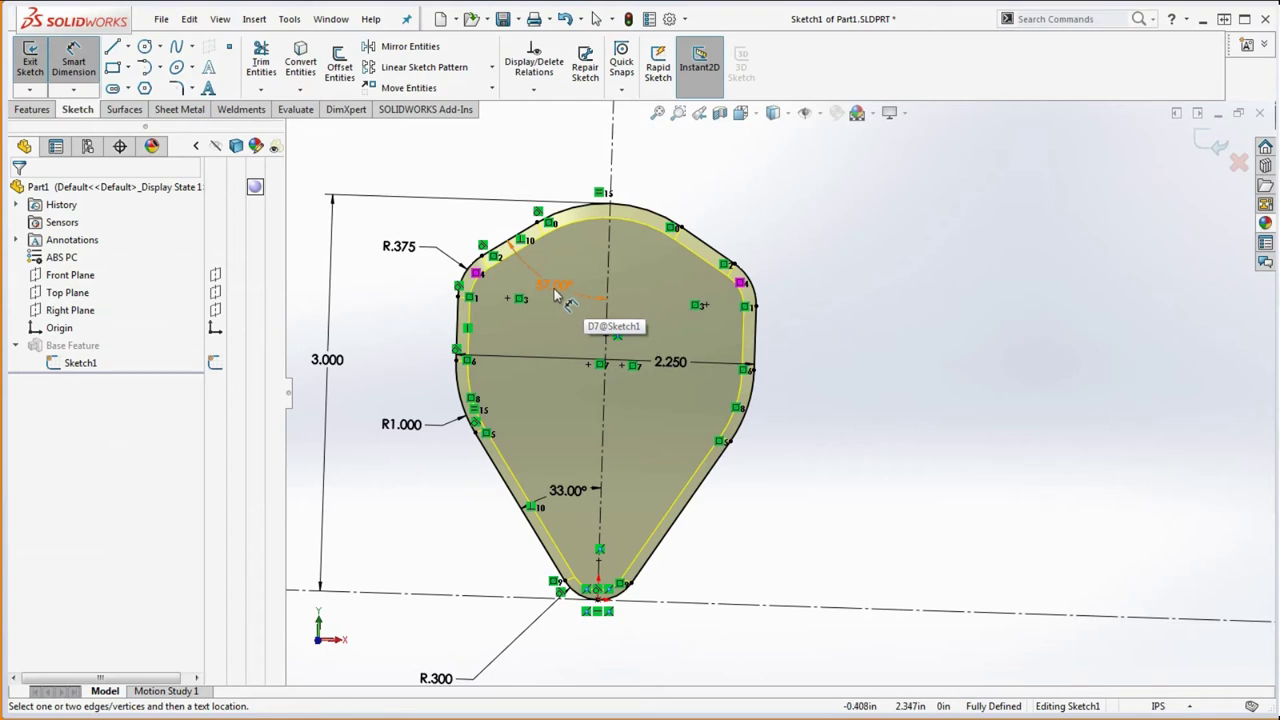
{"action": "left_click", "coordinate": [332, 362]}
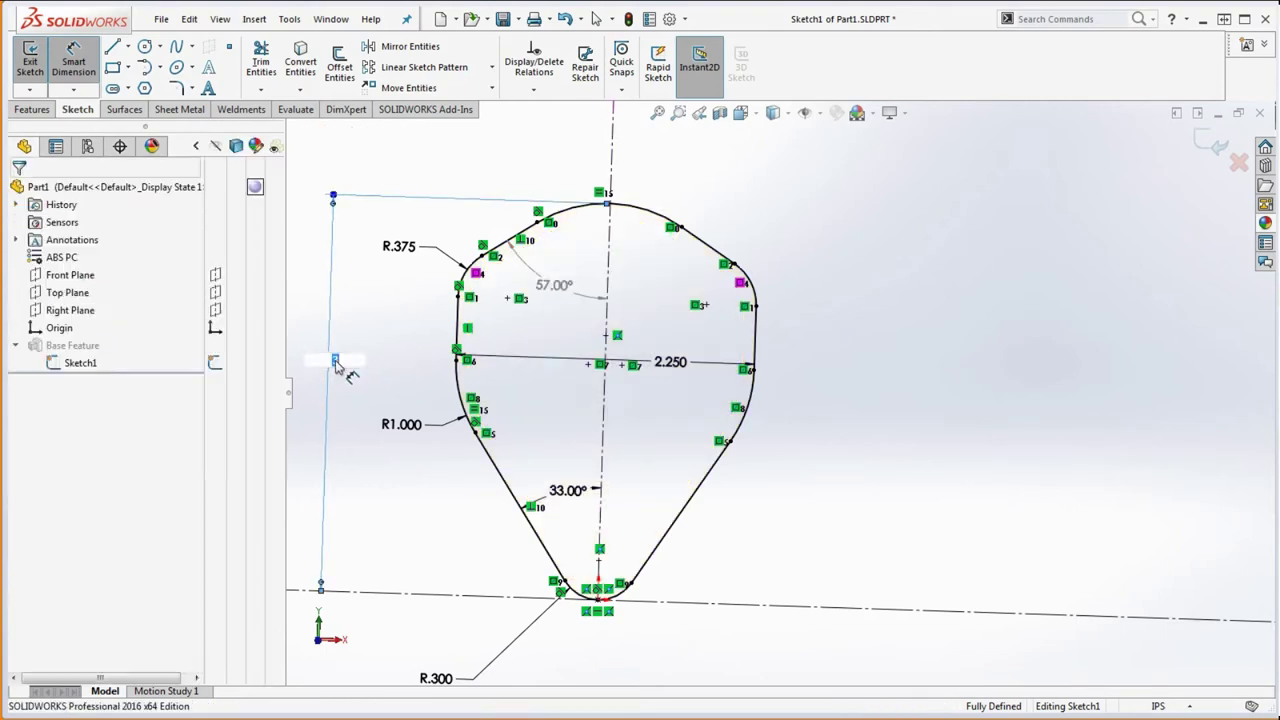
{"action": "type", "text": "4"}
{"action": "key", "text": "Return"}
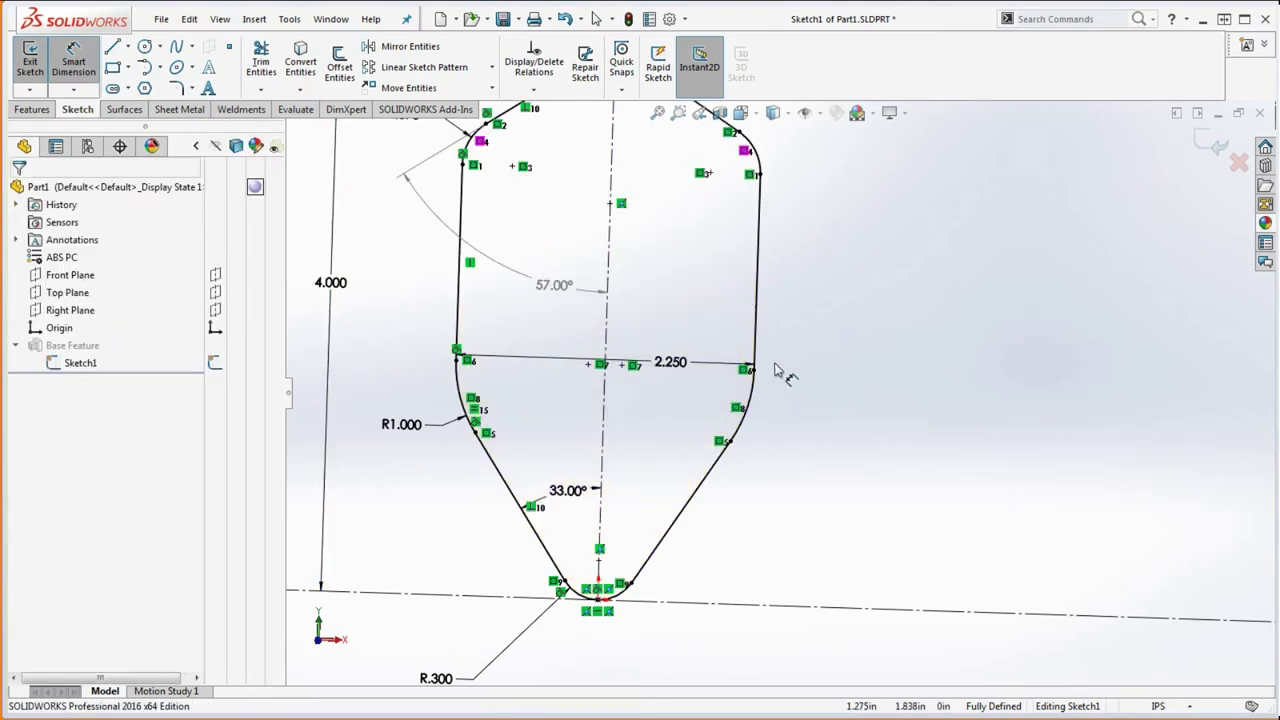
{"action": "double_click", "coordinate": [338, 283]}
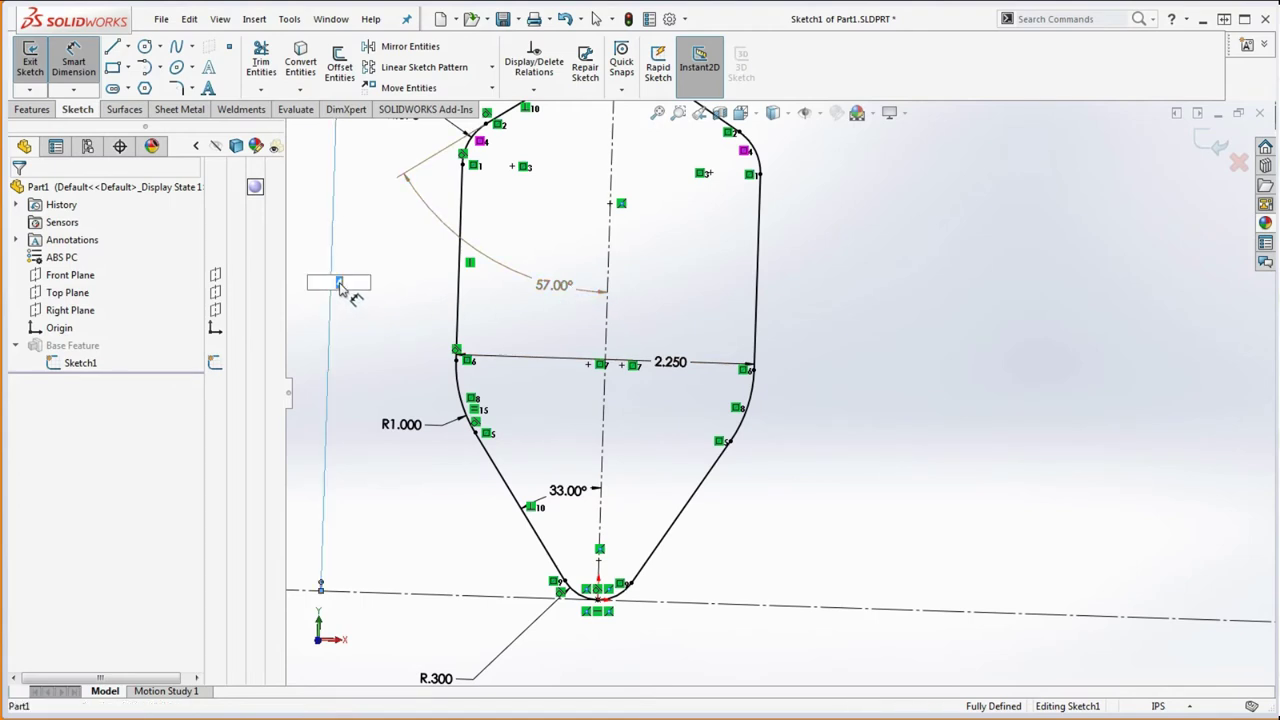
{"action": "type", "text": "3"}
{"action": "key", "text": "Return"}
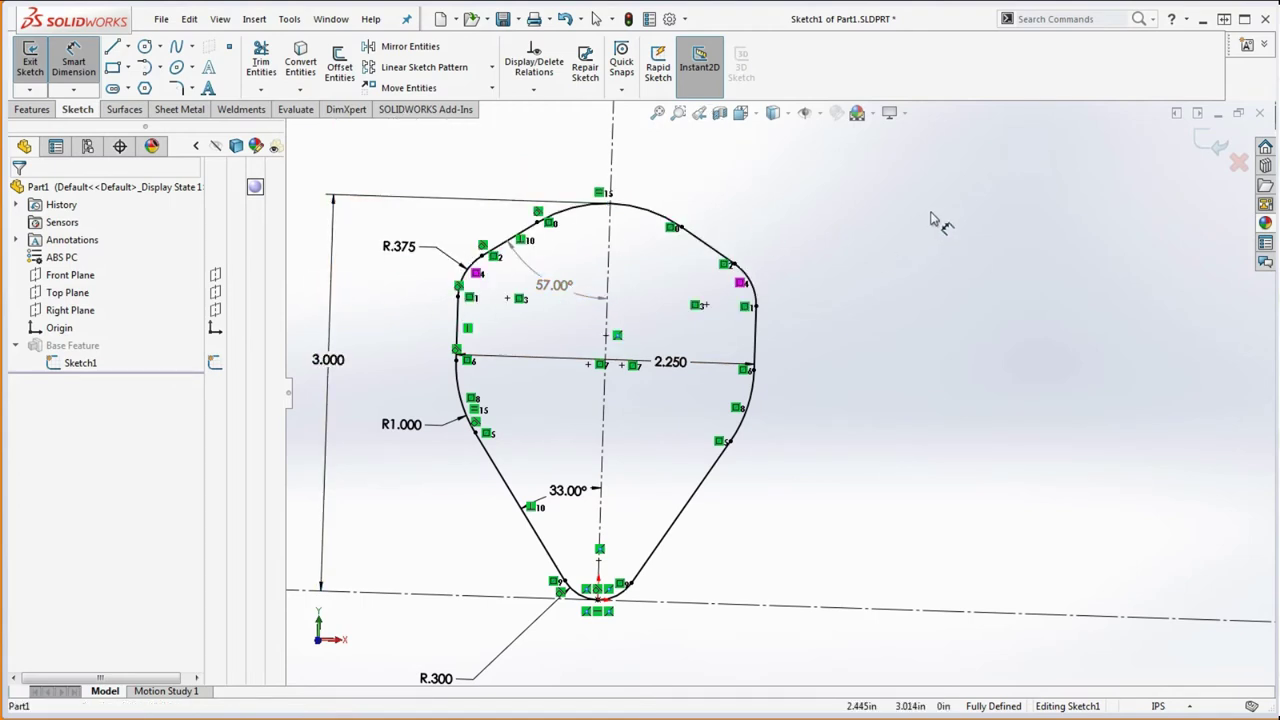
Trial the arc radius at 2.000, then undo it back to R1.000.
{"action": "double_click", "coordinate": [420, 423]}
{"action": "type", "text": "2"}
{"action": "key", "text": "Return"}
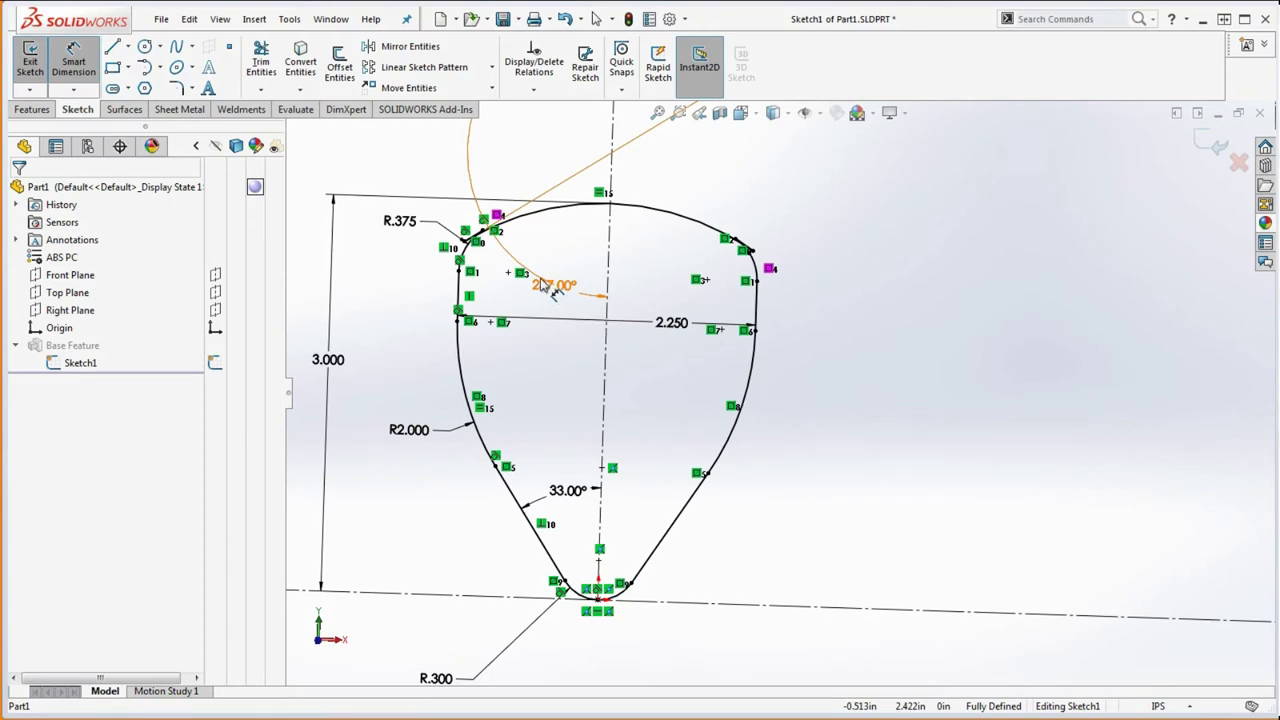
{"action": "key", "text": "ctrl+z"}
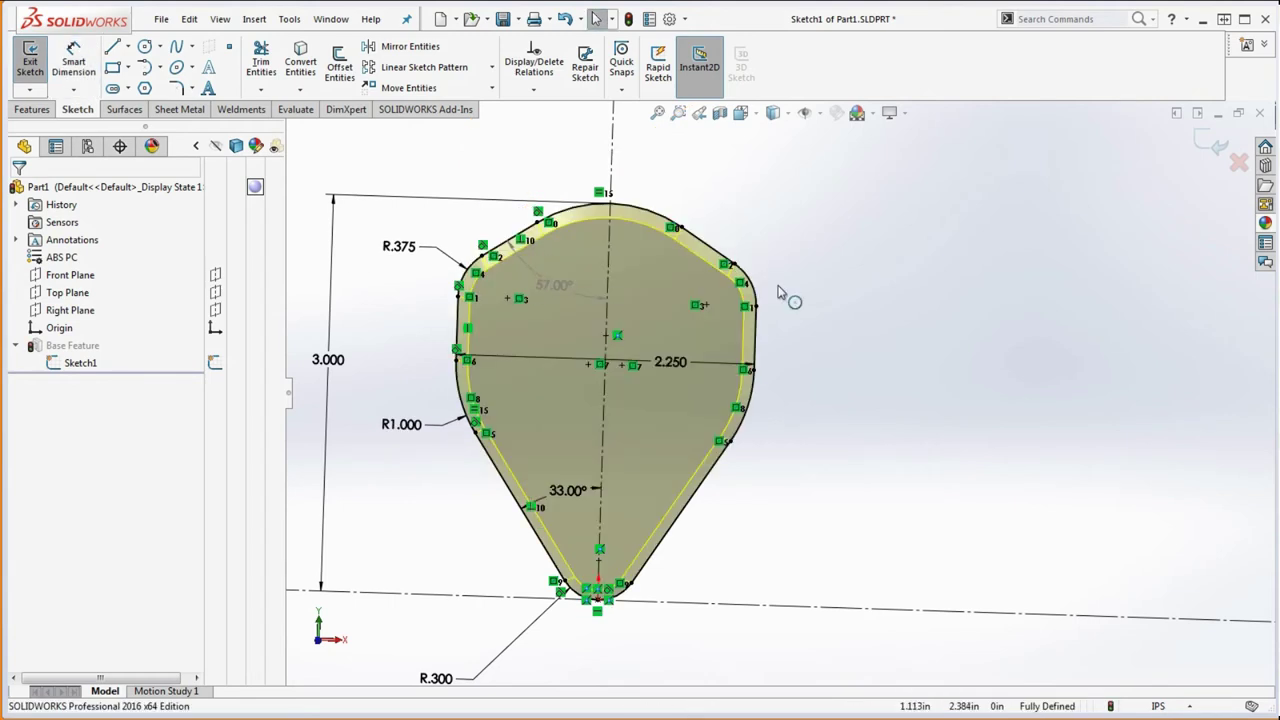
Make the 57° angle driving and delete the conflicting perpendicular relation between the slanted lines.
{"action": "right_click", "coordinate": [556, 289]}
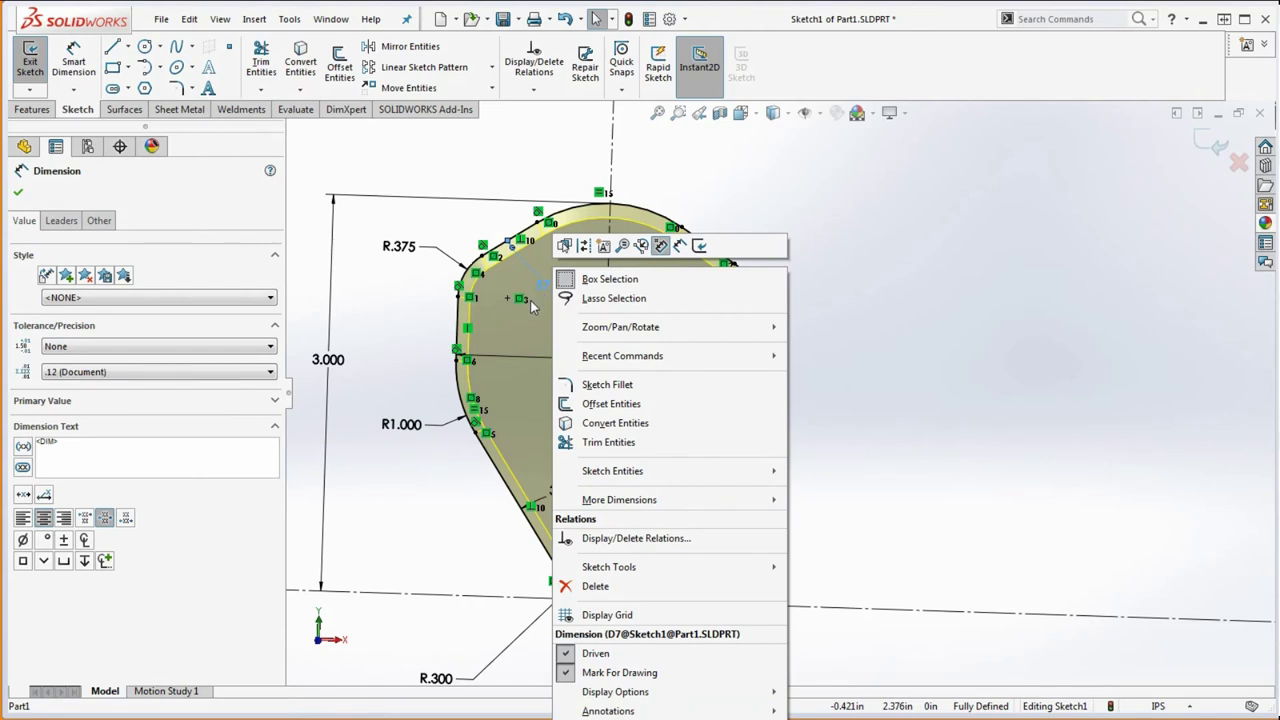
{"action": "left_click", "coordinate": [604, 655]}
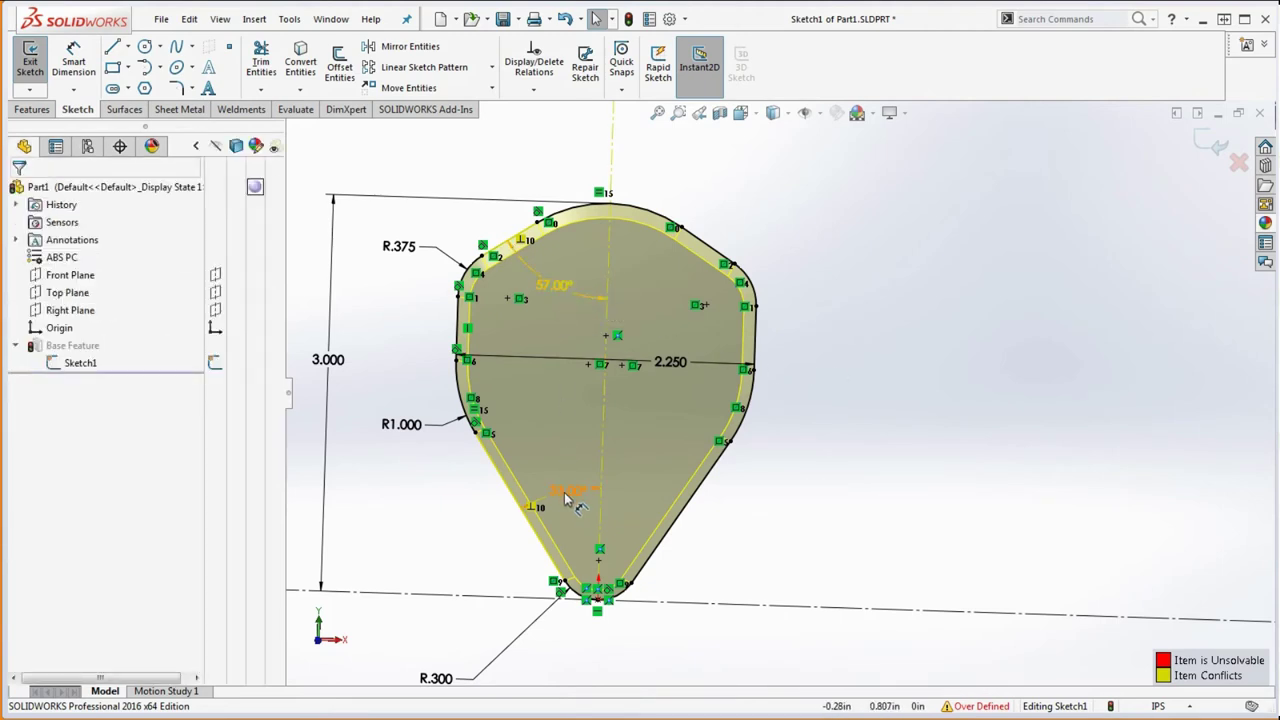
{"action": "left_click_drag", "start_coordinate": [563, 490], "coordinate": [560, 462]}
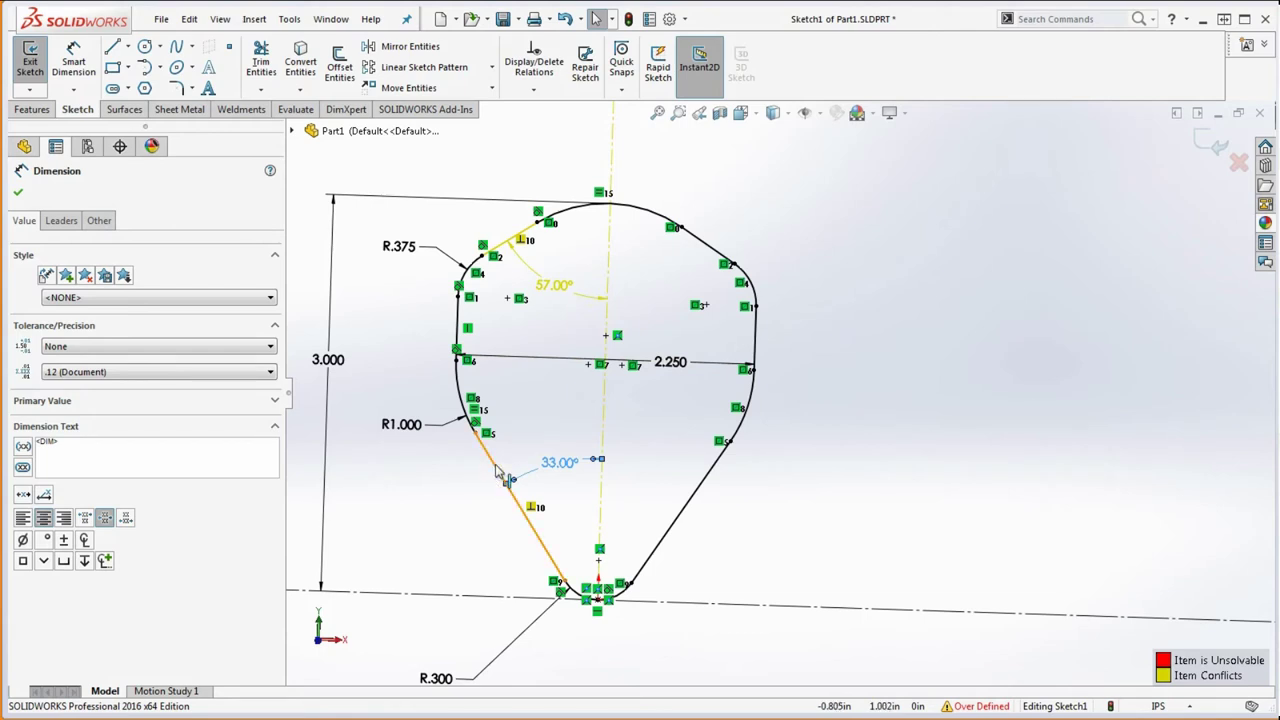
{"action": "left_click", "coordinate": [543, 419]}
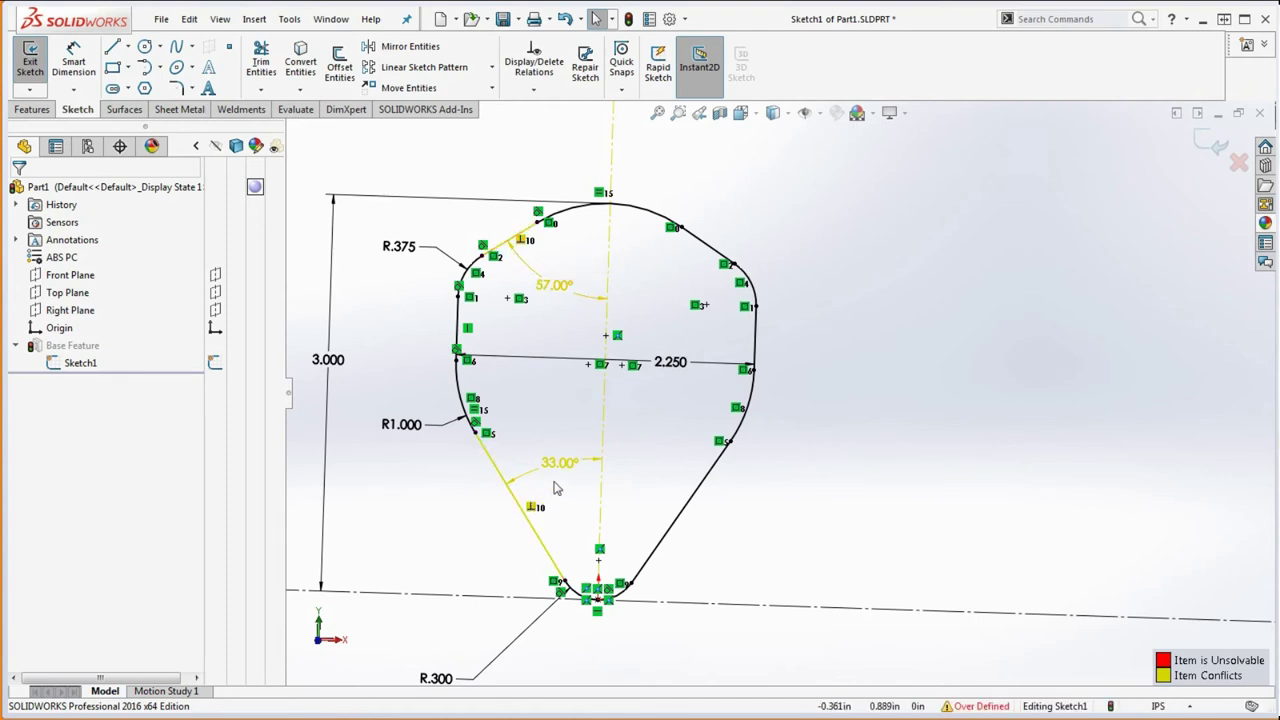
{"action": "left_click", "coordinate": [532, 510]}
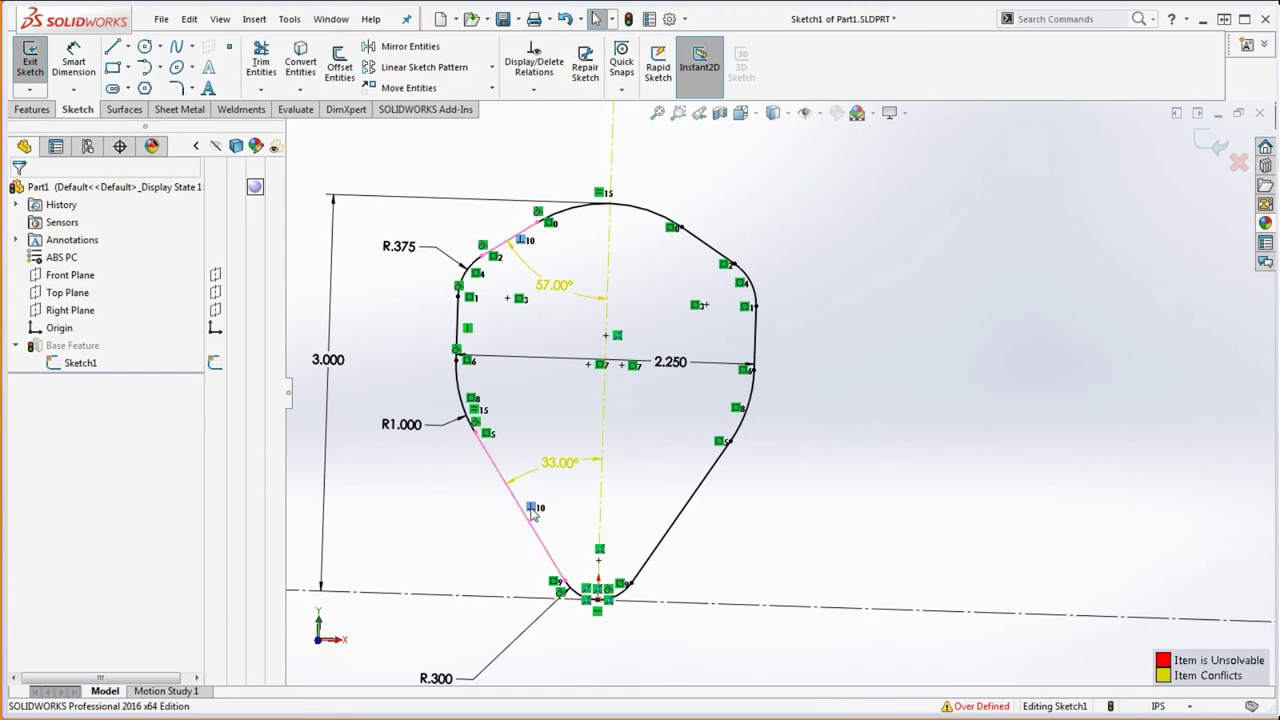
{"action": "key", "text": "Delete"}
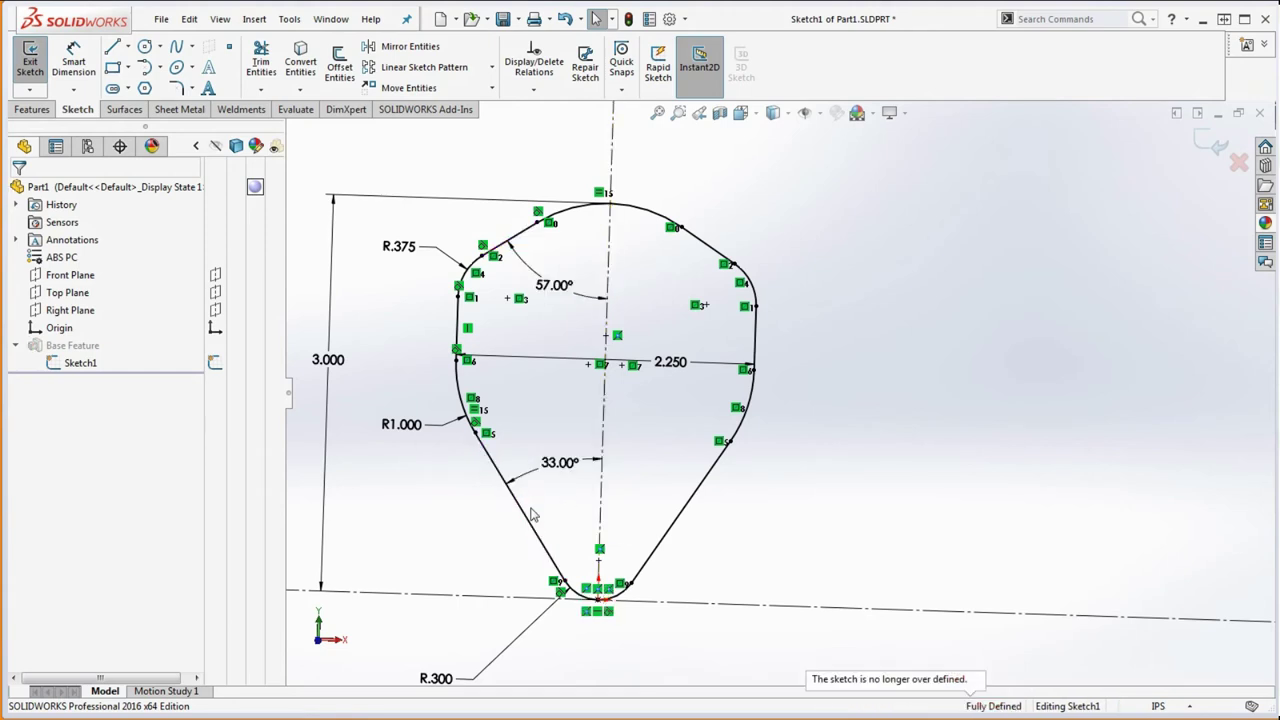
Change the top-left angle from 57° to 70°.
{"action": "double_click", "coordinate": [565, 290]}
{"action": "type", "text": "7"}
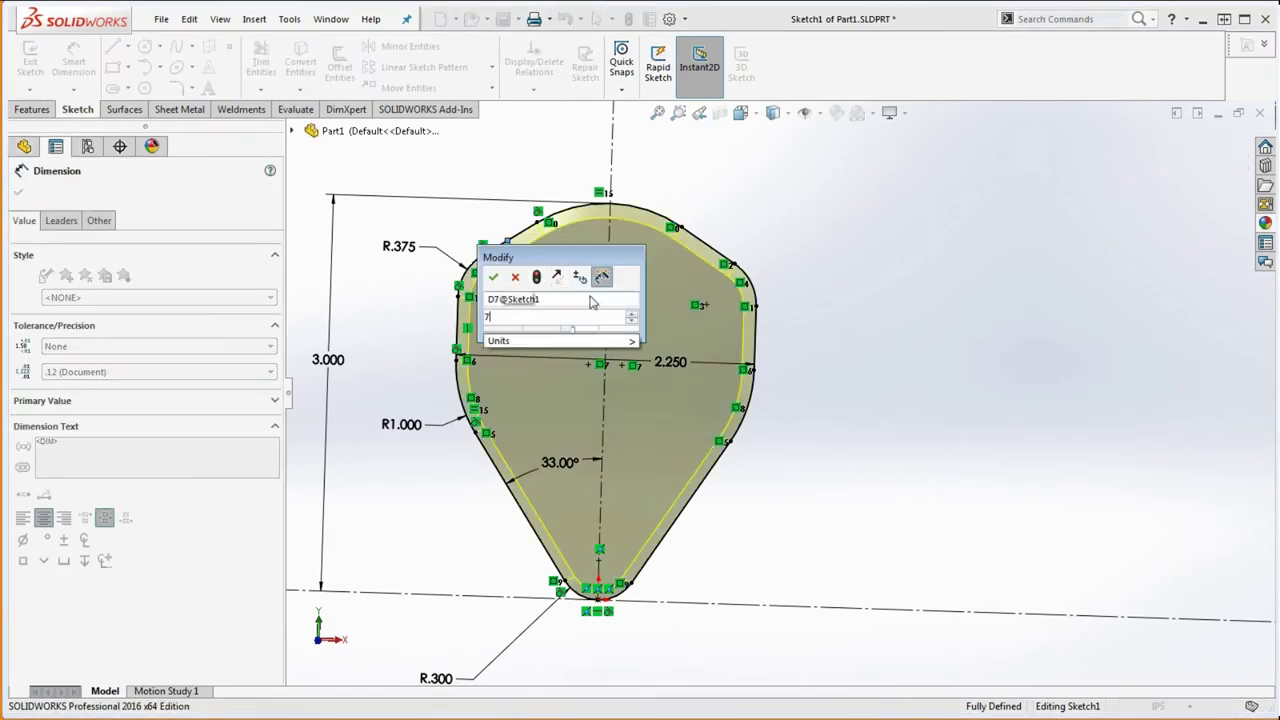
{"action": "type", "text": "0"}
{"action": "key", "text": "Return"}
{"action": "left_click", "coordinate": [880, 342]}
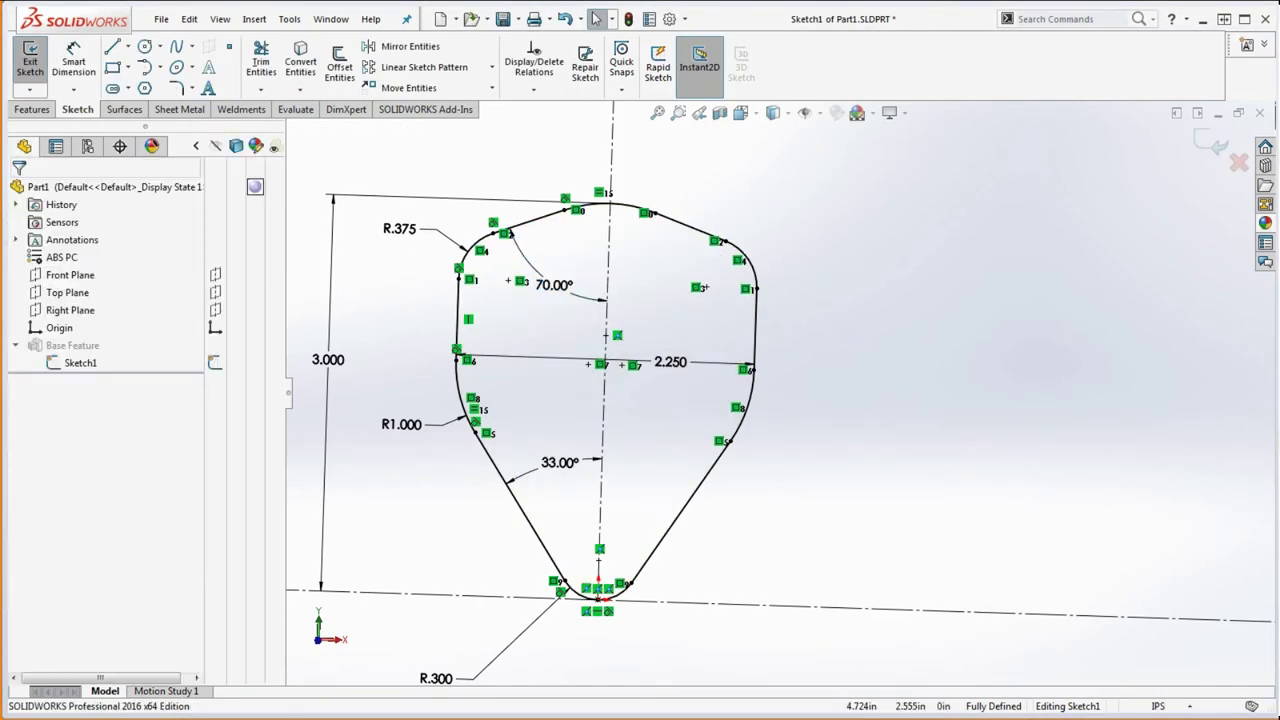
Compare against the hook drawing, then exit the sketch and inspect the rebuilt plate.
{"action": "key", "text": "alt+Tab"}
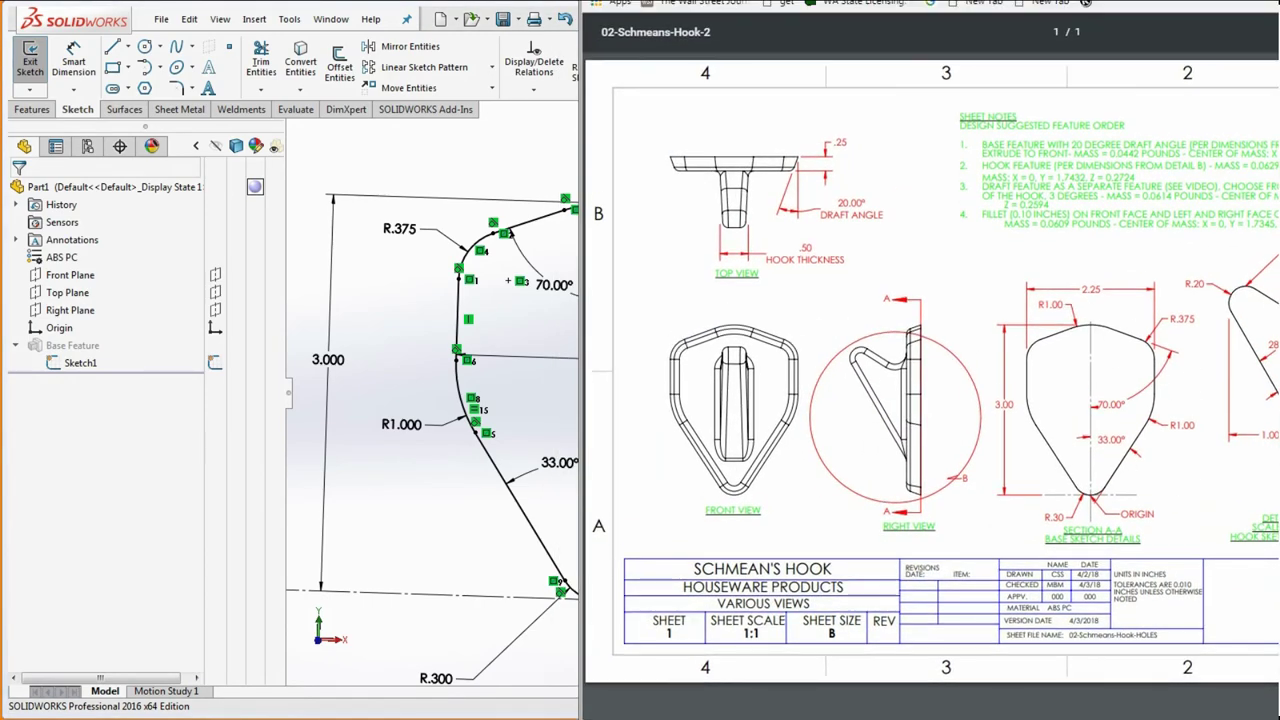
{"action": "key", "text": "alt+Tab"}
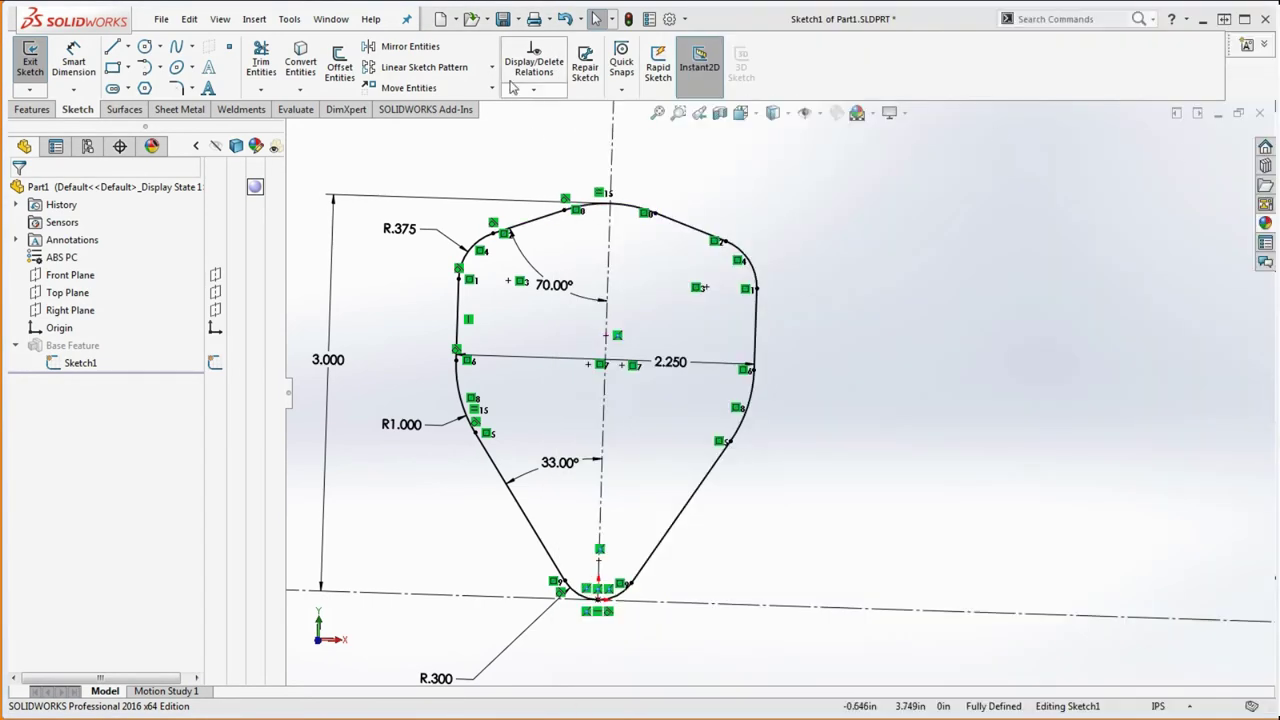
{"action": "left_click", "coordinate": [628, 18]}
{"action": "middle_click_drag", "start_coordinate": [837, 321], "coordinate": [793, 323]}
{"action": "scroll", "coordinate": [817, 360], "scroll_direction": "down", "scroll_amount": 5}
{"action": "scroll", "coordinate": [714, 343], "scroll_direction": "up", "scroll_amount": 5}
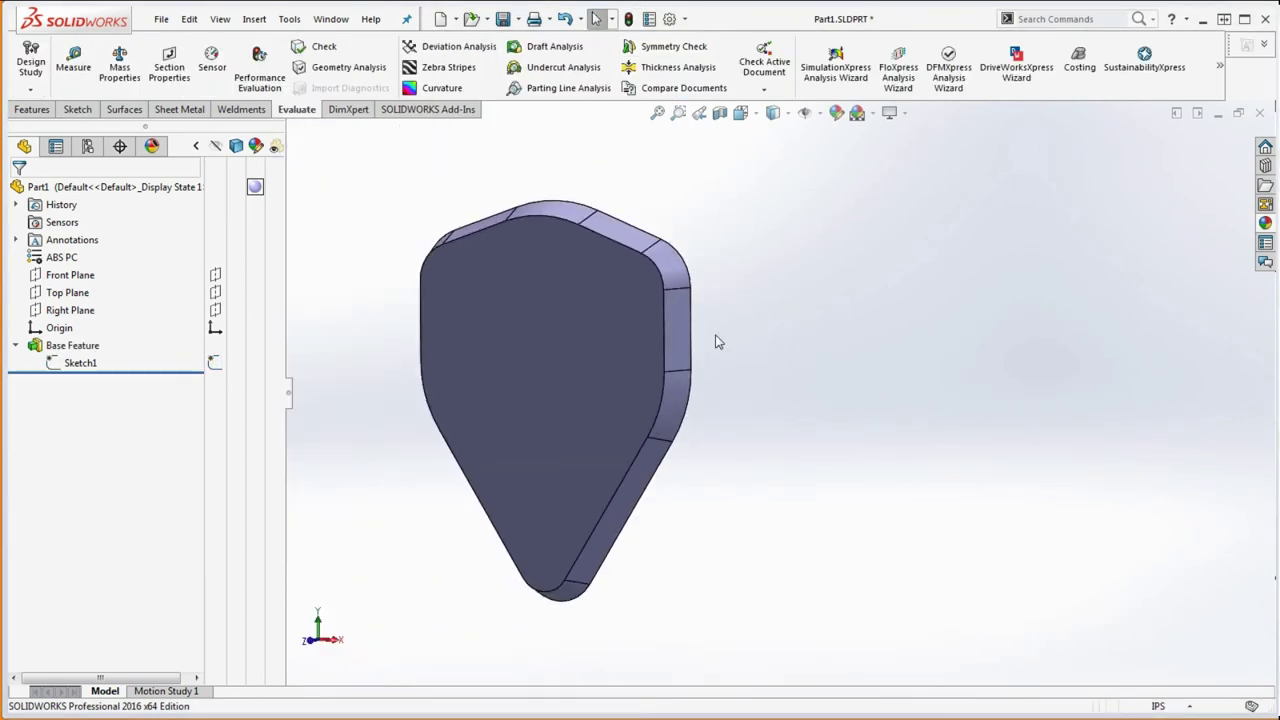
{"action": "left_click", "coordinate": [128, 72]}
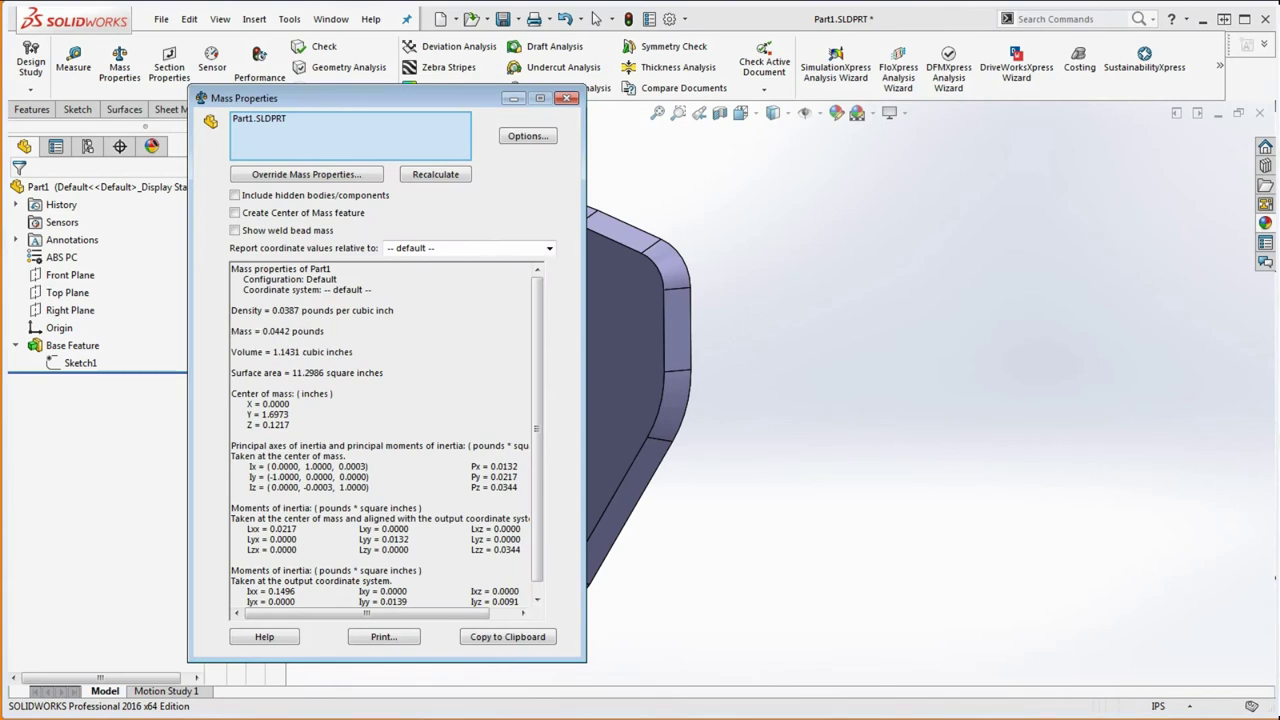
{"action": "key", "text": "alt+Tab"}
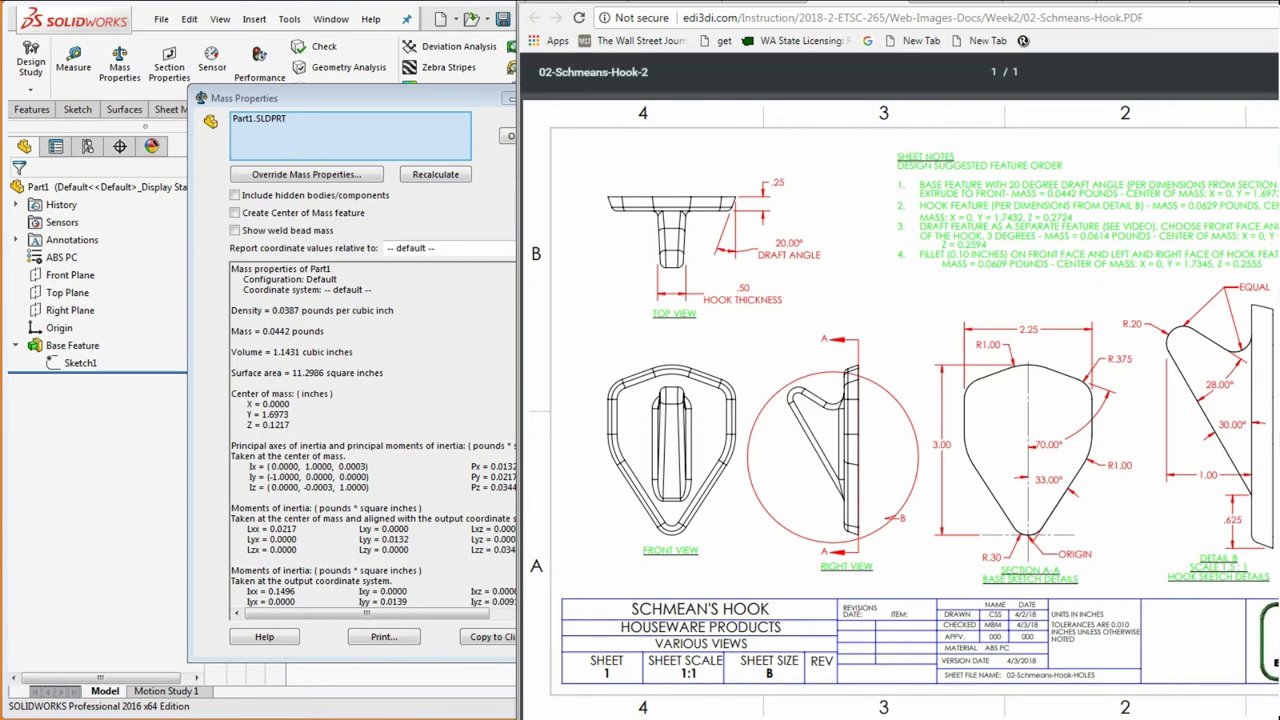
{"action": "key", "text": "alt+Tab"}
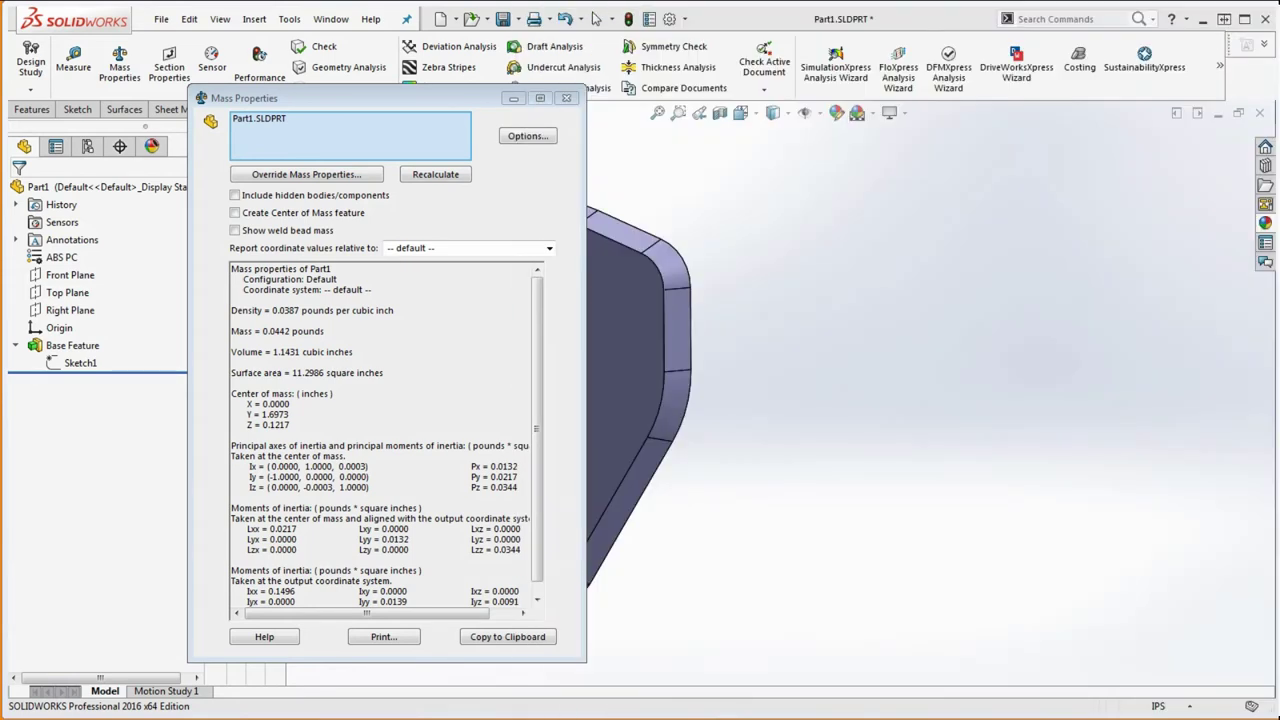
{"action": "left_click", "coordinate": [566, 97]}
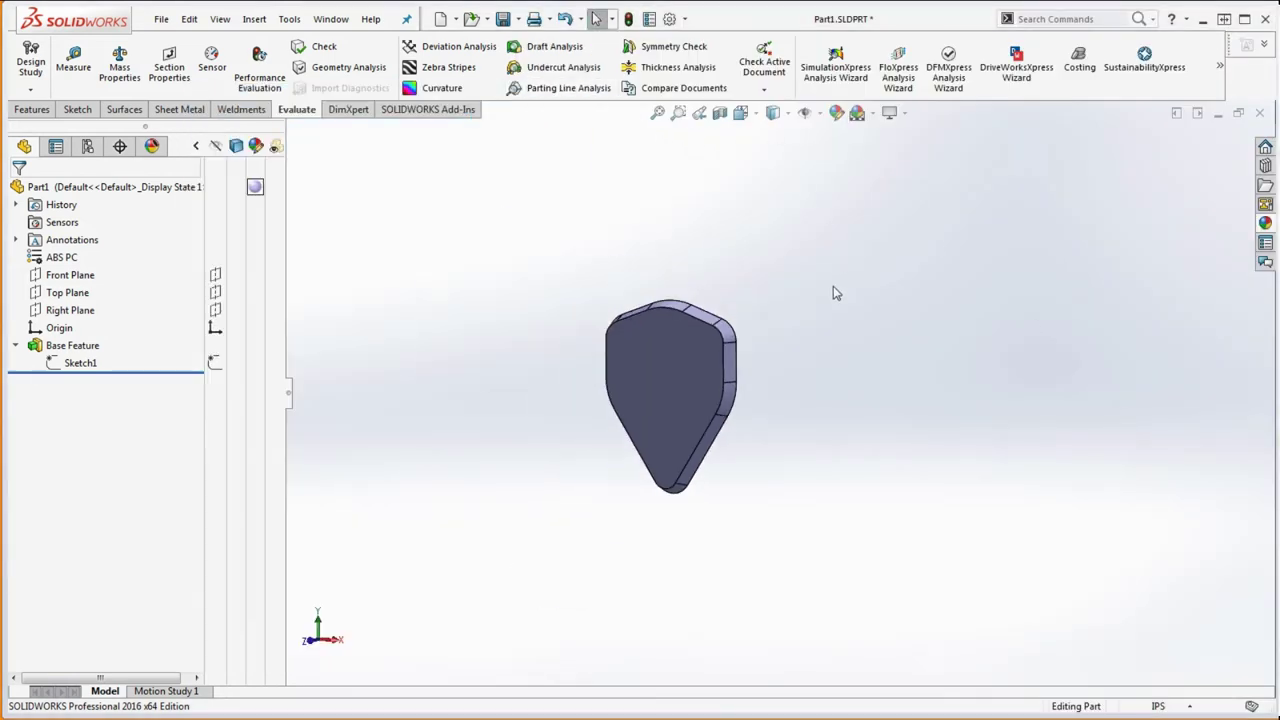
{"action": "scroll", "coordinate": [694, 366], "scroll_direction": "down", "scroll_amount": 3}
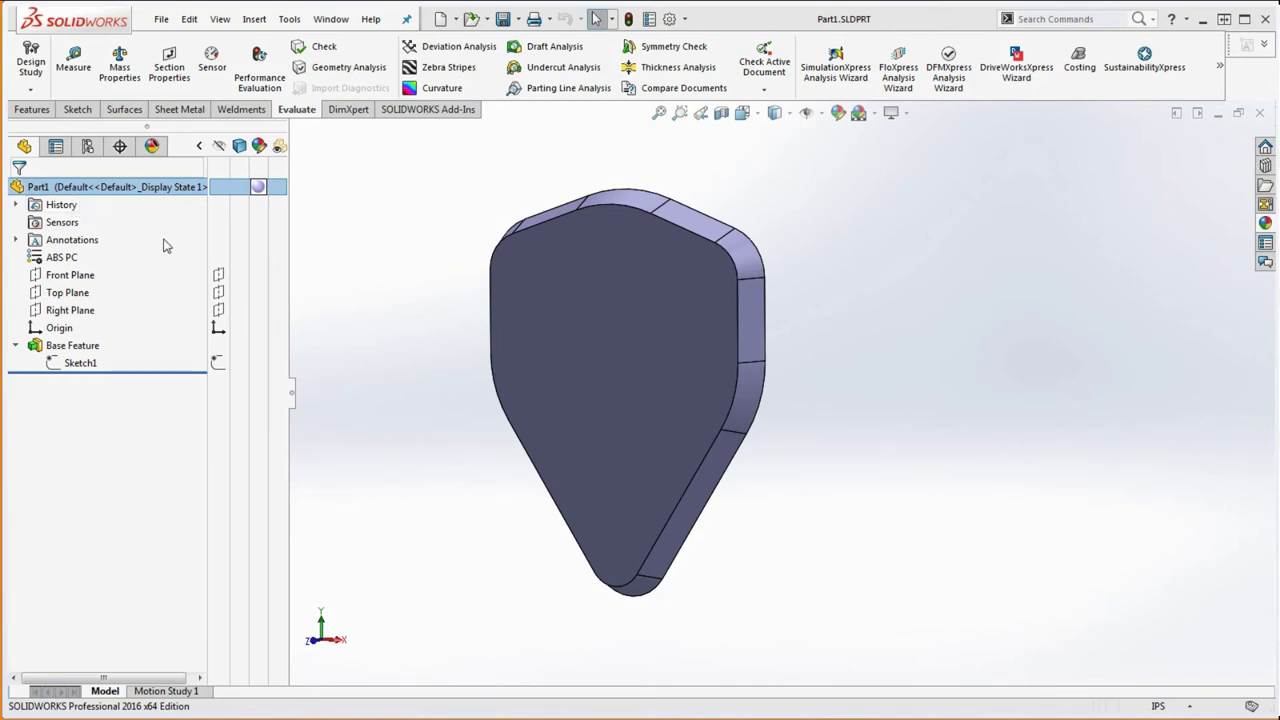
Save the new part as Schmeans with Save As.
{"action": "left_click", "coordinate": [161, 20]}
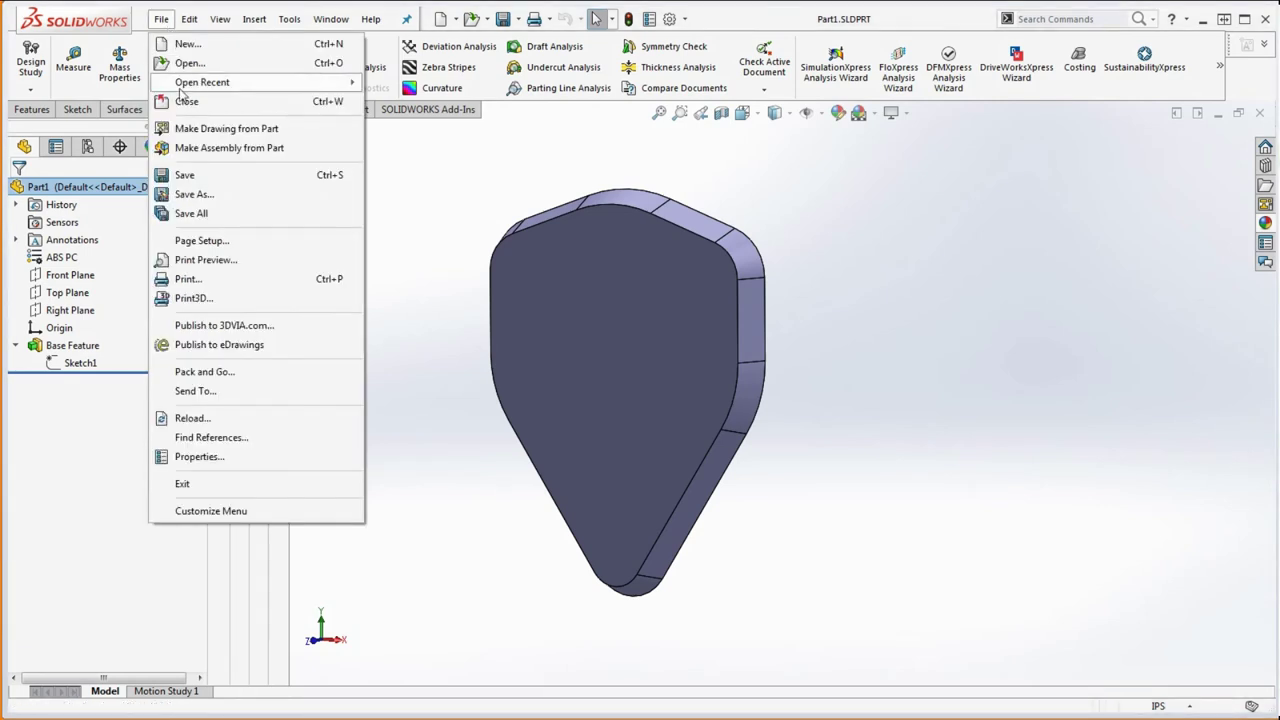
{"action": "left_click", "coordinate": [224, 198]}
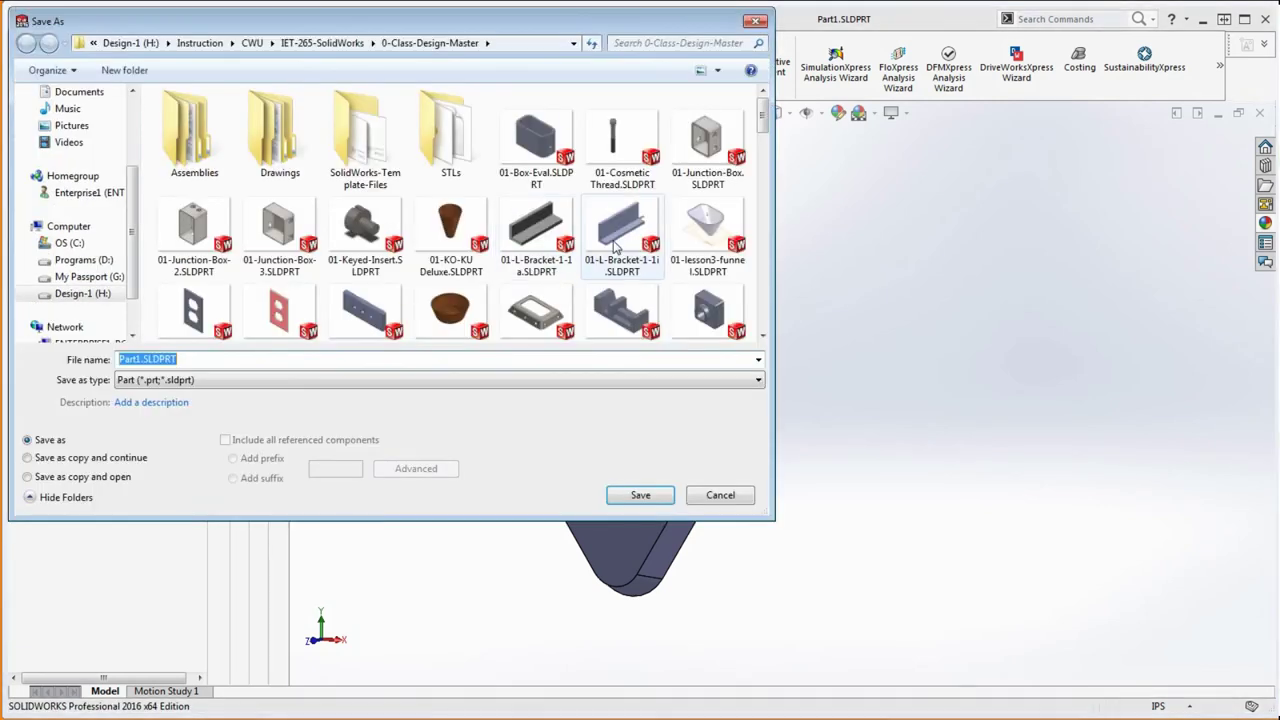
{"action": "type", "text": "Schmeans"}
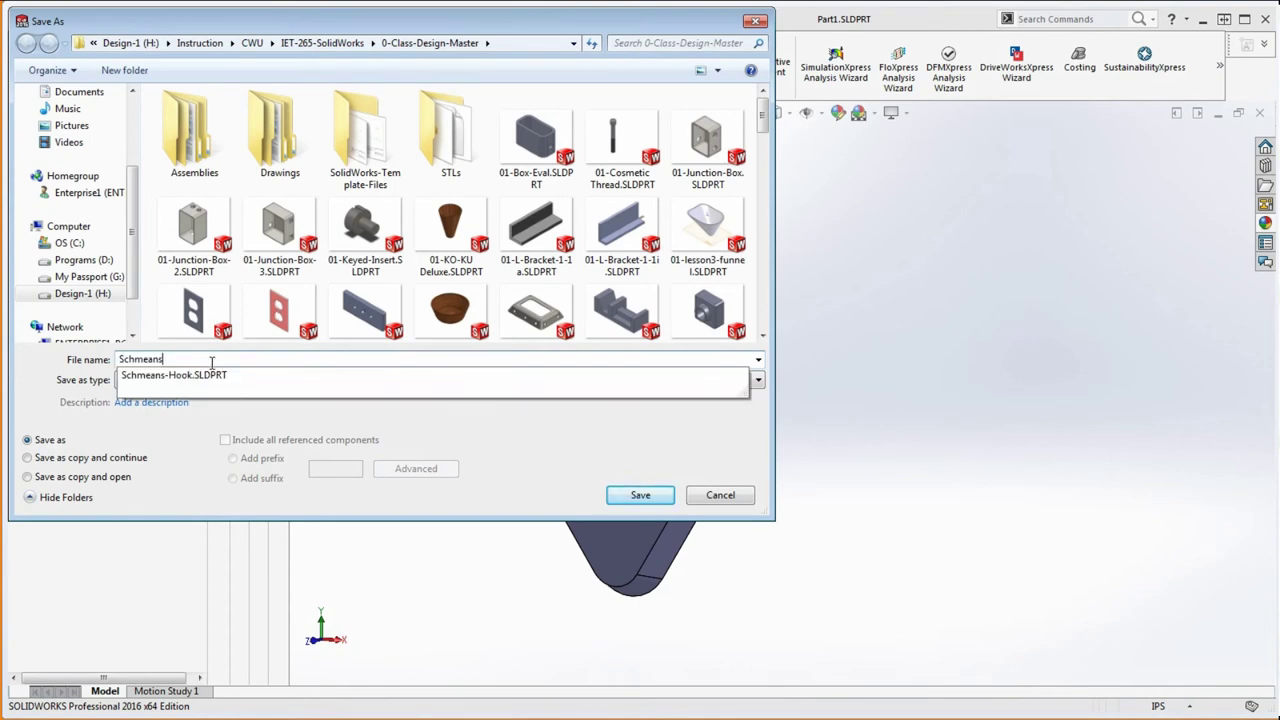
{"action": "left_click", "coordinate": [642, 497]}
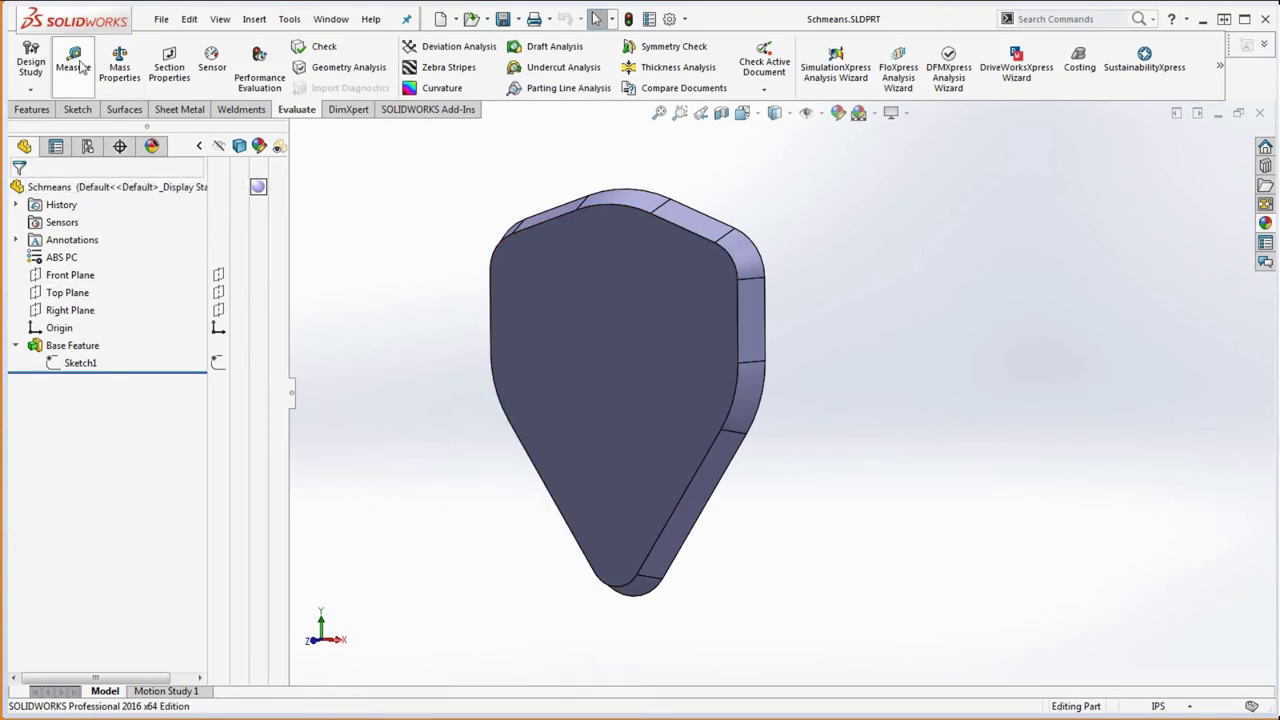
Save the part again under the name Schmeans-Hook.
{"action": "left_click", "coordinate": [159, 24]}
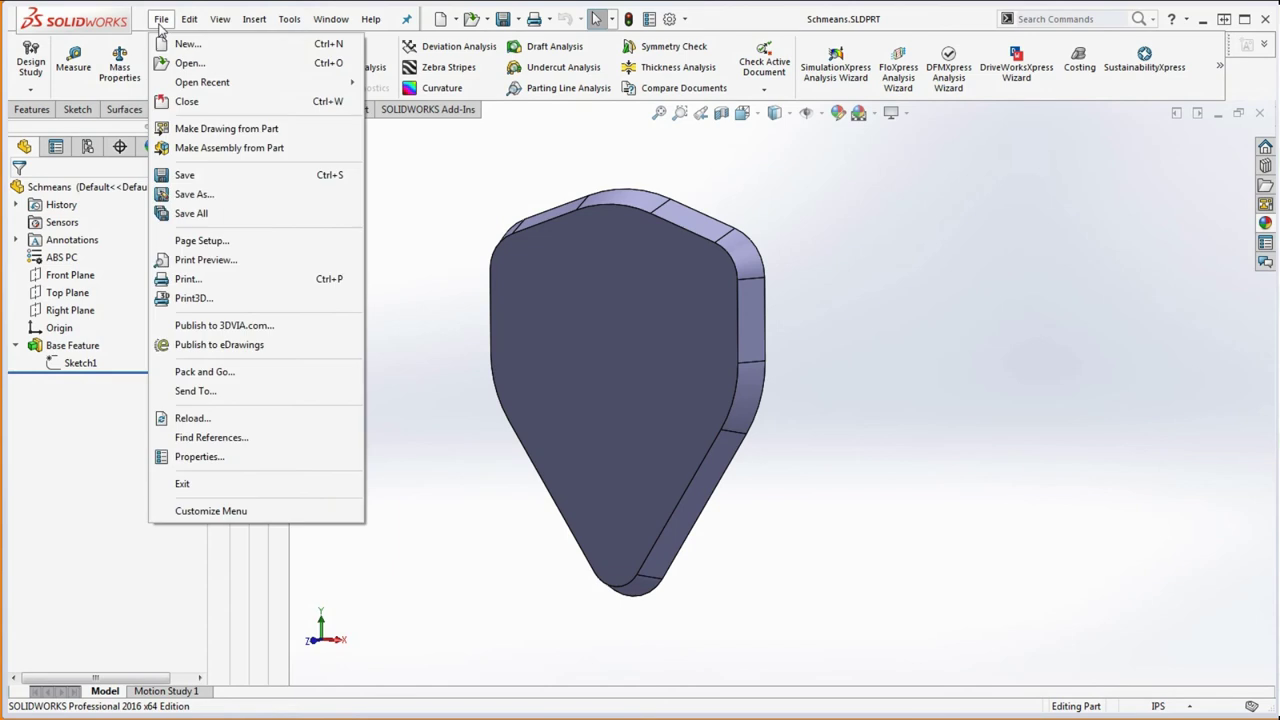
{"action": "left_click", "coordinate": [194, 194]}
{"action": "left_click", "coordinate": [220, 359]}
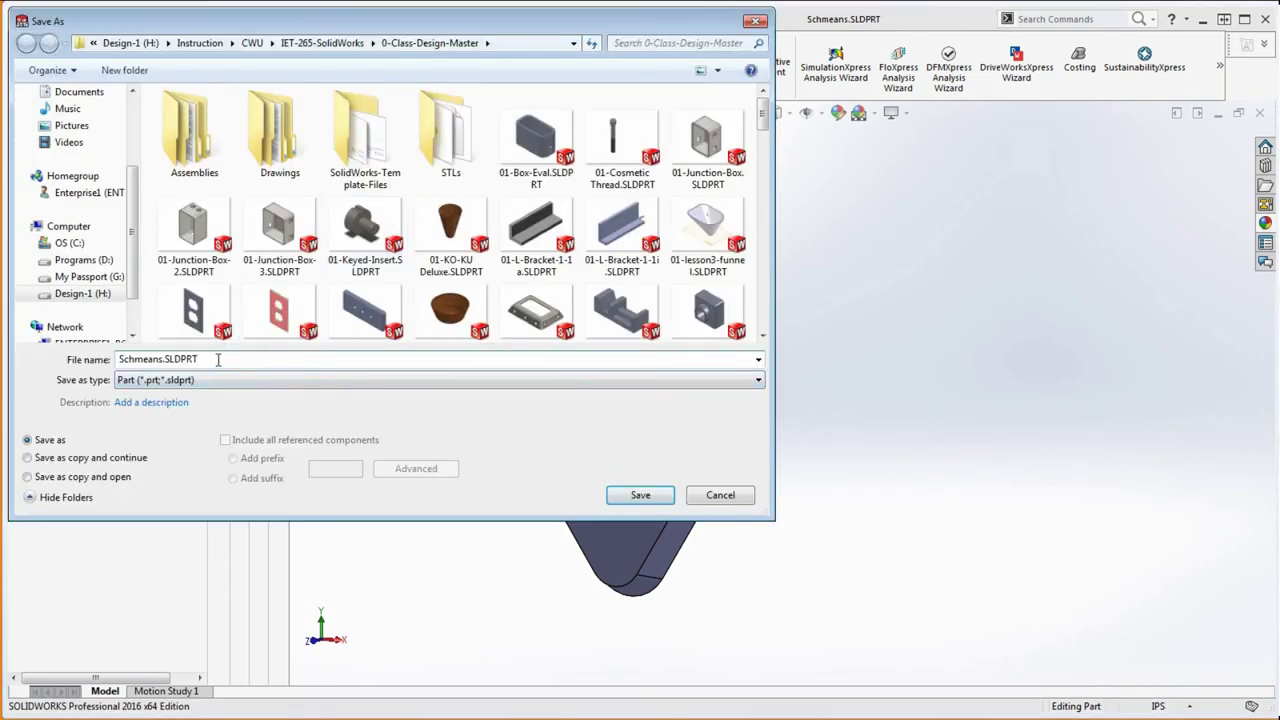
{"action": "key", "text": "BackSpace"}
{"action": "key", "text": "BackSpace"}
{"action": "key", "text": "BackSpace"}
{"action": "key", "text": "BackSpace"}
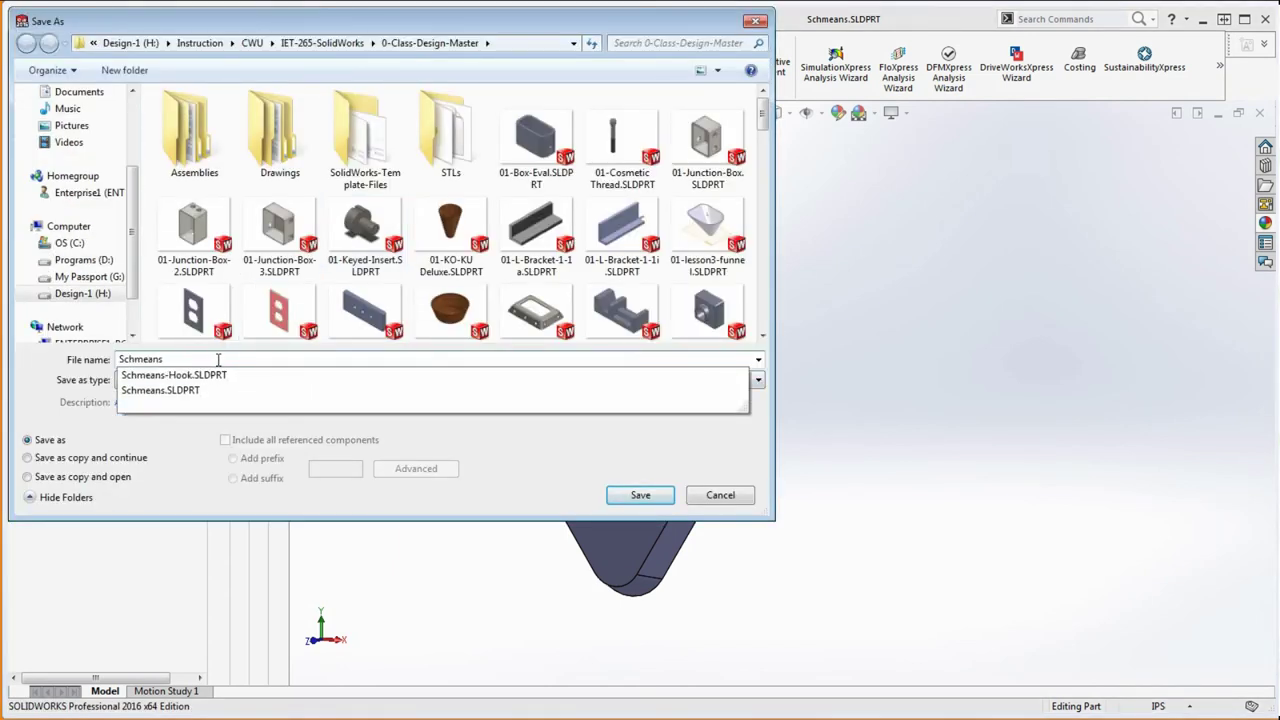
{"action": "type", "text": "-Hook"}
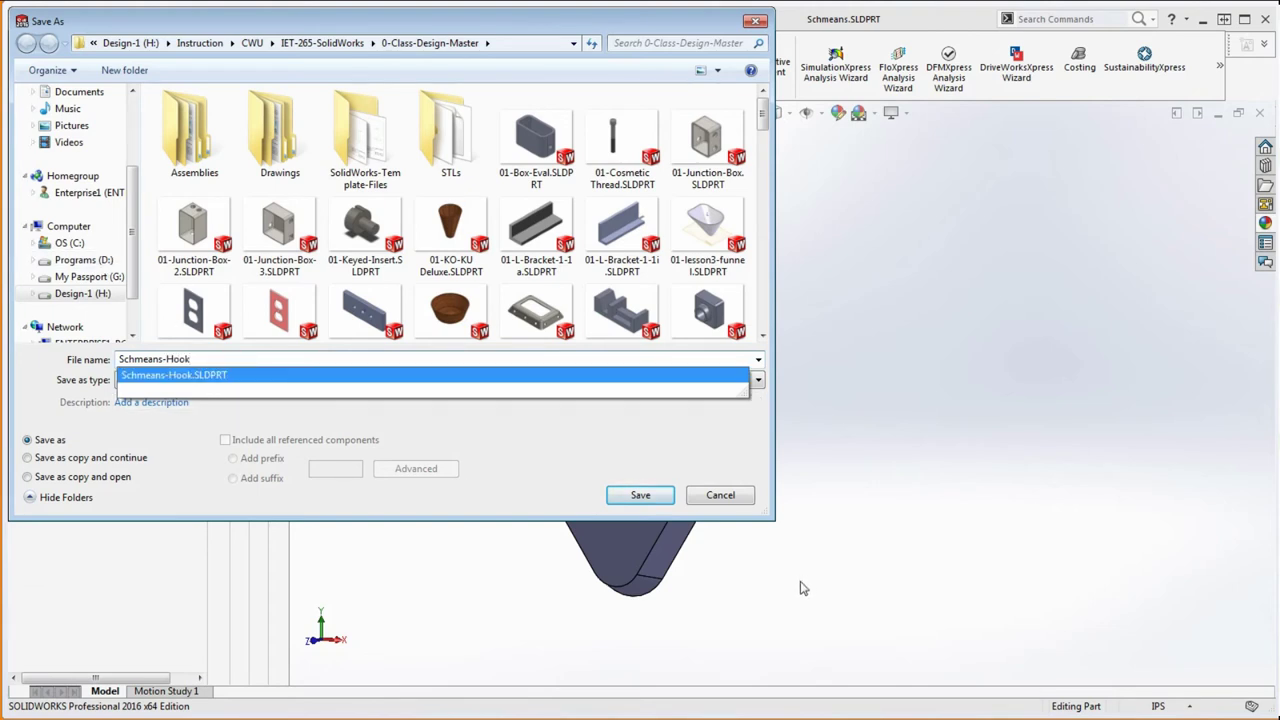
{"action": "left_click", "coordinate": [649, 498]}
Replace the existing Schmeans-Hook file and view the part normal to the Right Plane.
{"action": "left_click", "coordinate": [672, 352]}
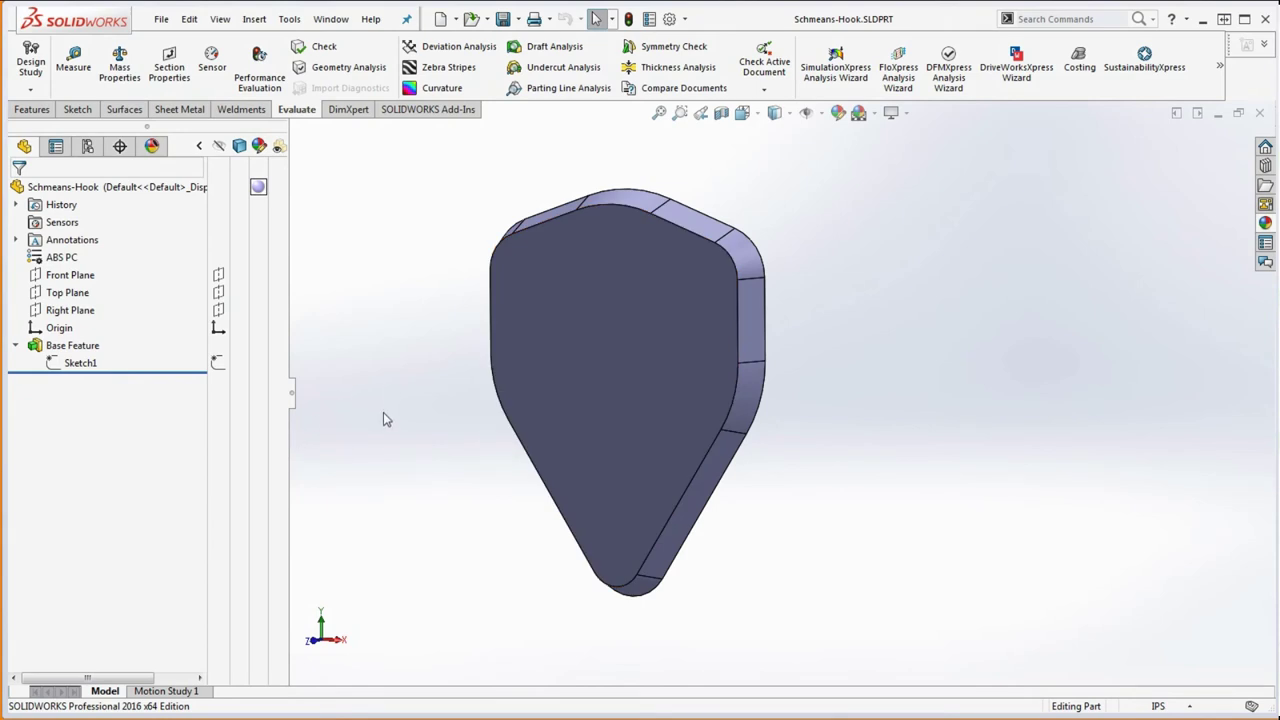
{"action": "middle_click_drag", "start_coordinate": [977, 414], "coordinate": [563, 405]}
{"action": "left_click", "coordinate": [62, 310]}
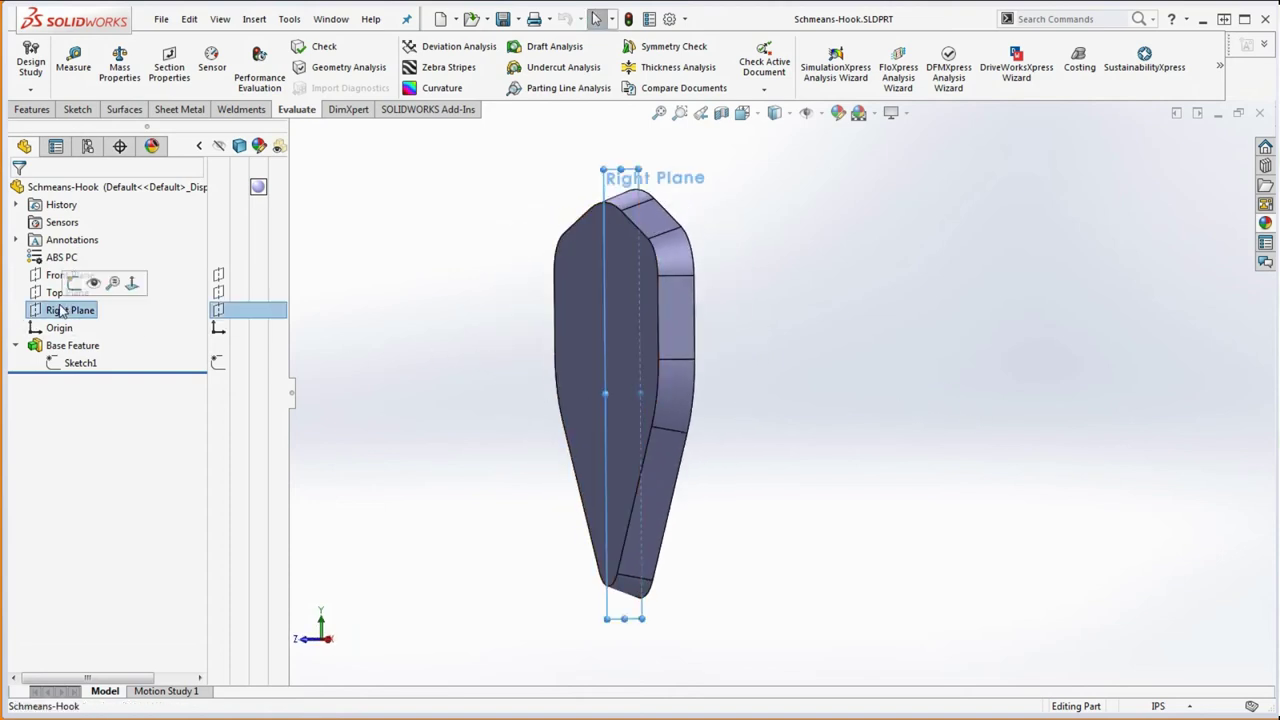
{"action": "key", "text": "ctrl+8"}
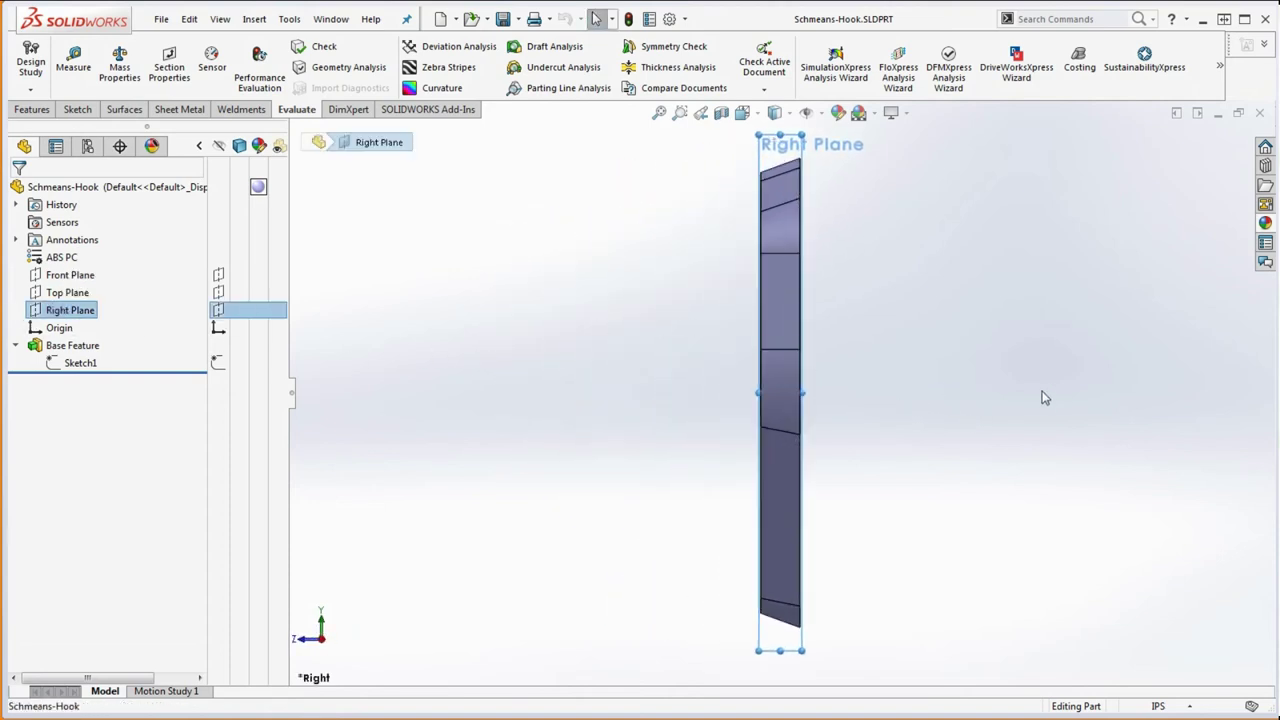
{"action": "left_click", "coordinate": [1040, 397]}
{"action": "key", "text": "alt+Tab"}
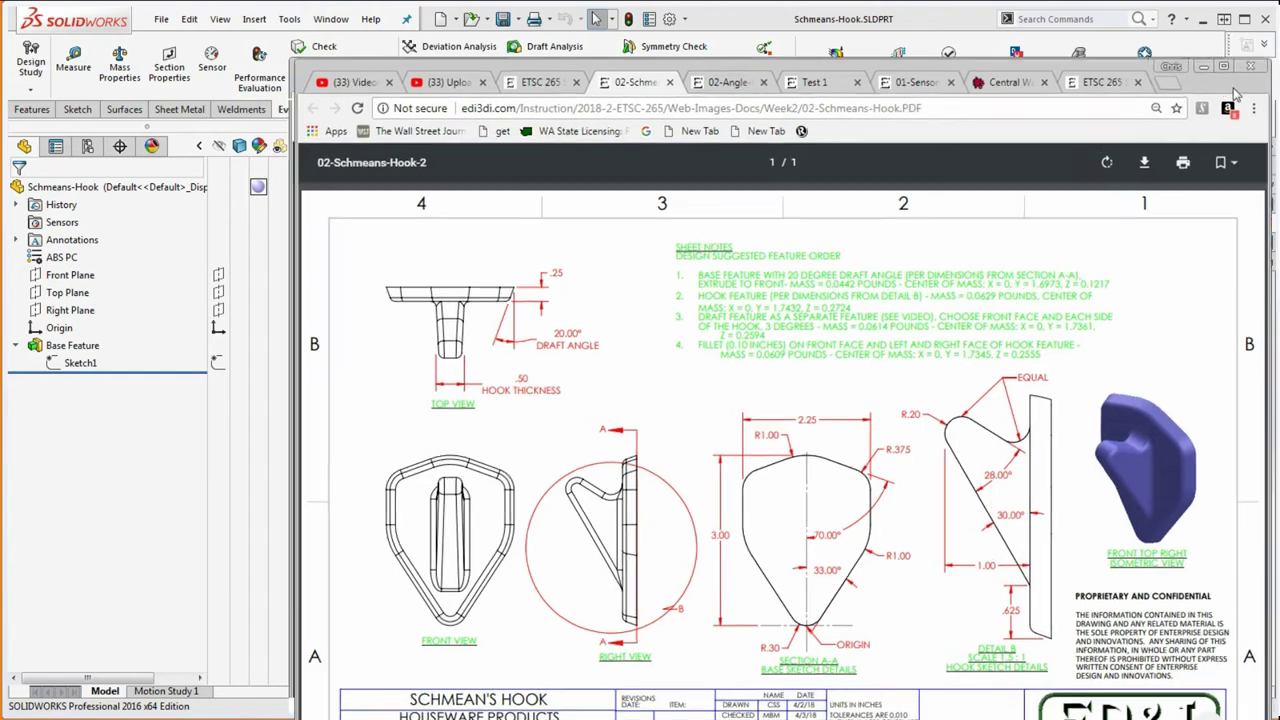
Review the Detail B hook sketch on the drawing, then minimize Chrome to return to SOLIDWORKS.
{"action": "left_click", "coordinate": [1199, 66]}
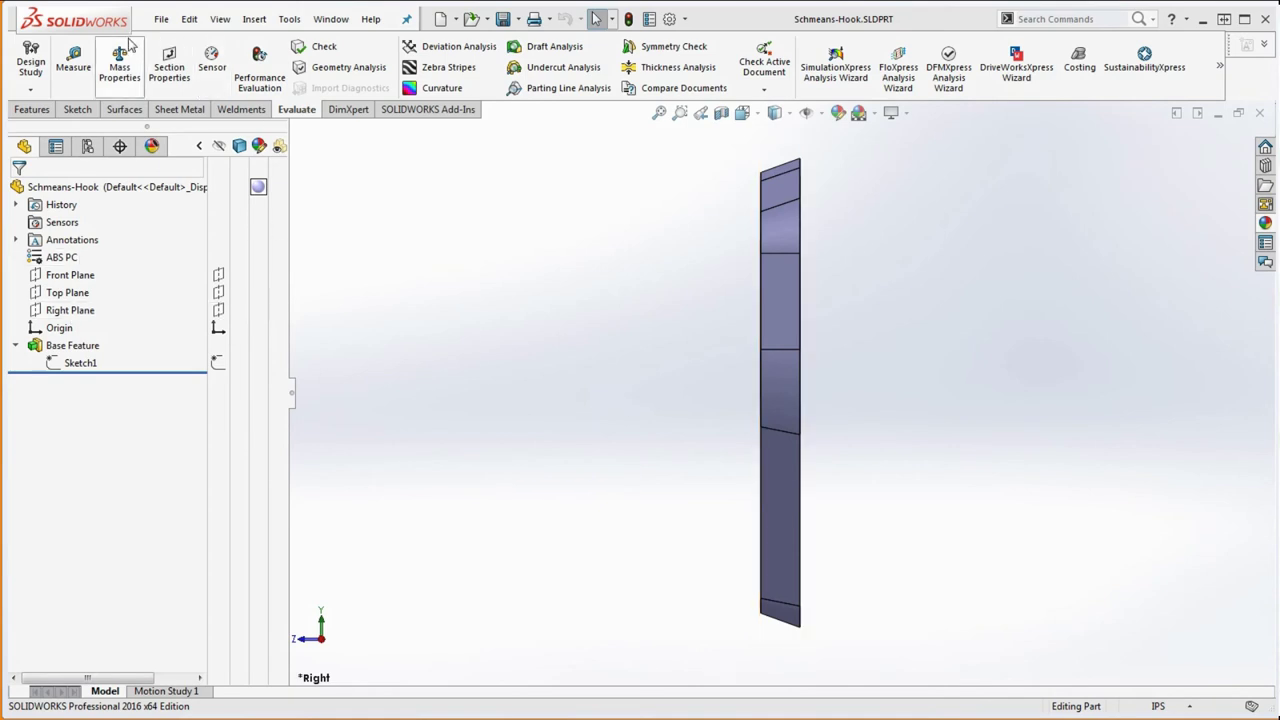
Start Sketch2 on the Right Plane with the Line tool.
{"action": "left_click", "coordinate": [77, 109]}
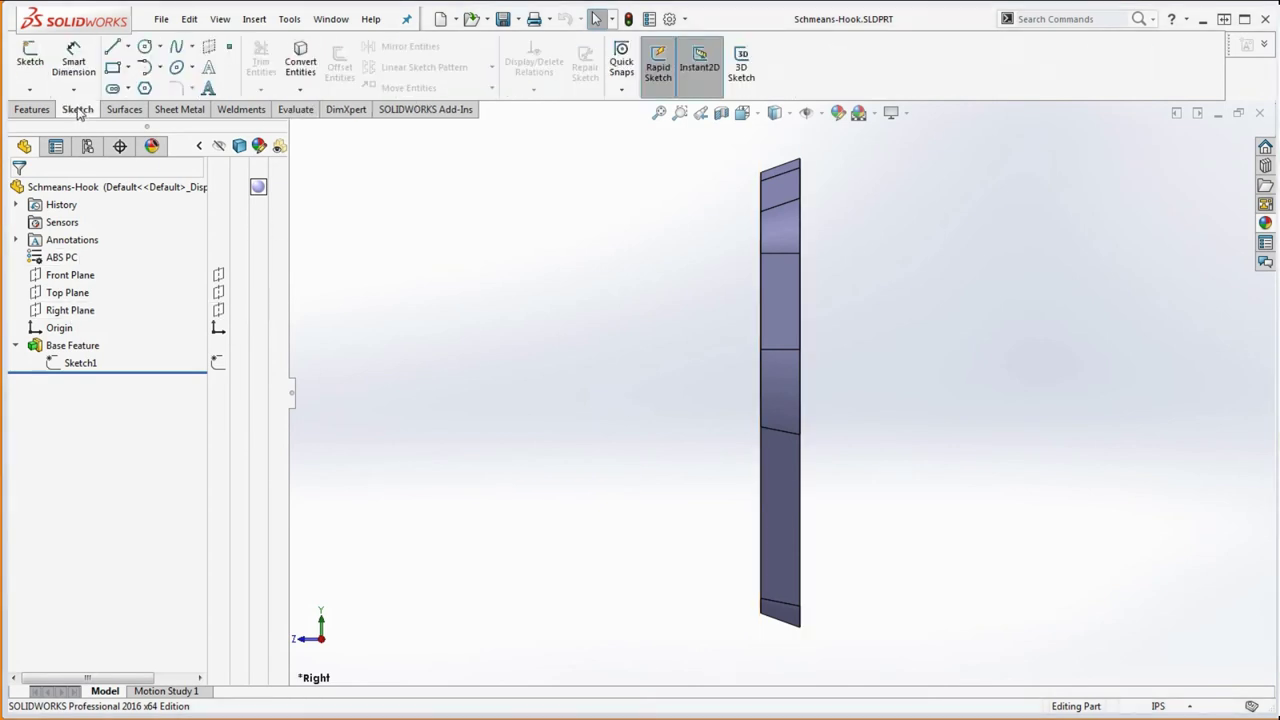
{"action": "left_click", "coordinate": [113, 47]}
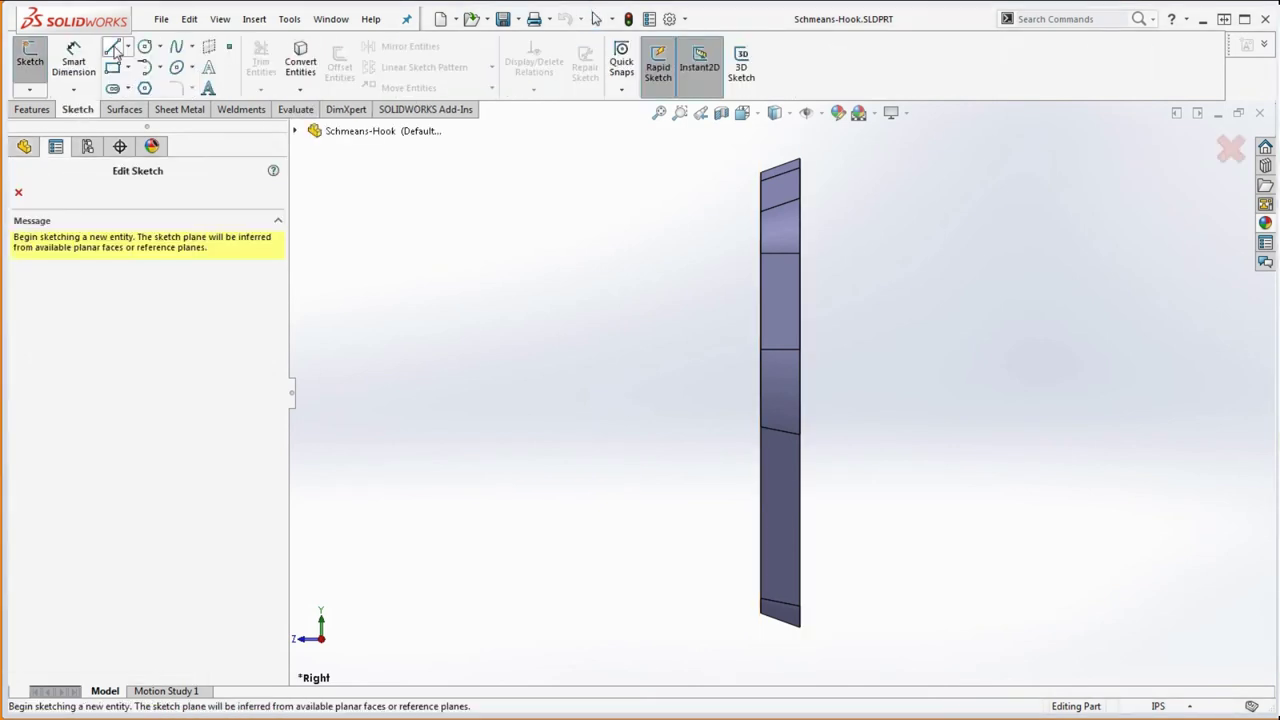
{"action": "left_click", "coordinate": [294, 131]}
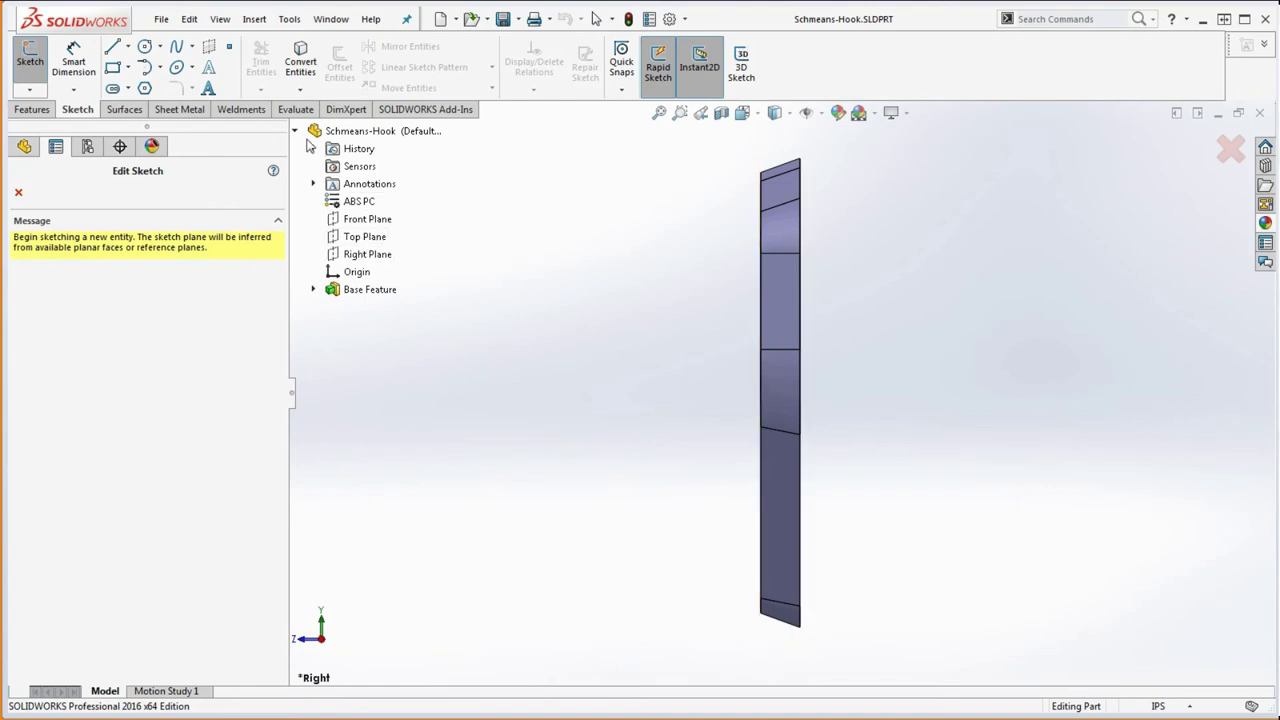
{"action": "left_click", "coordinate": [366, 256]}
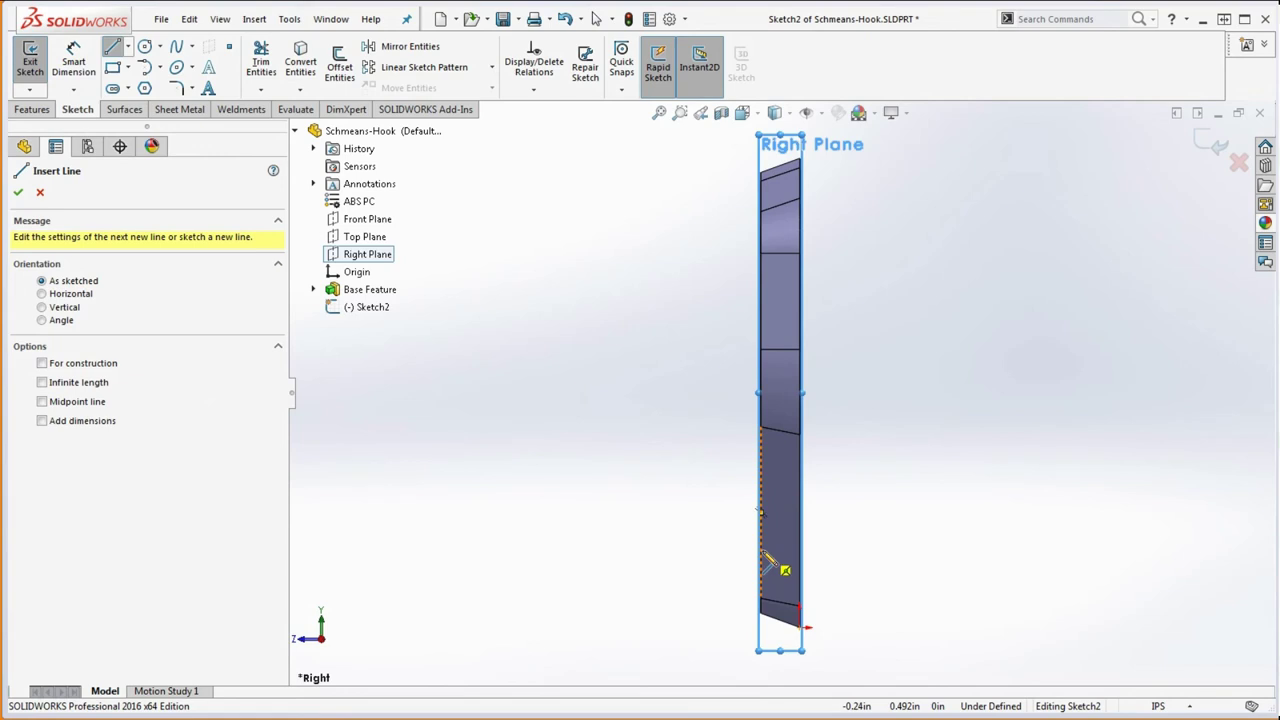
Draw the hook outline: slanted line, rounded top arc, return line, small arc and line down the plate edge.
{"action": "left_click", "coordinate": [760, 512]}
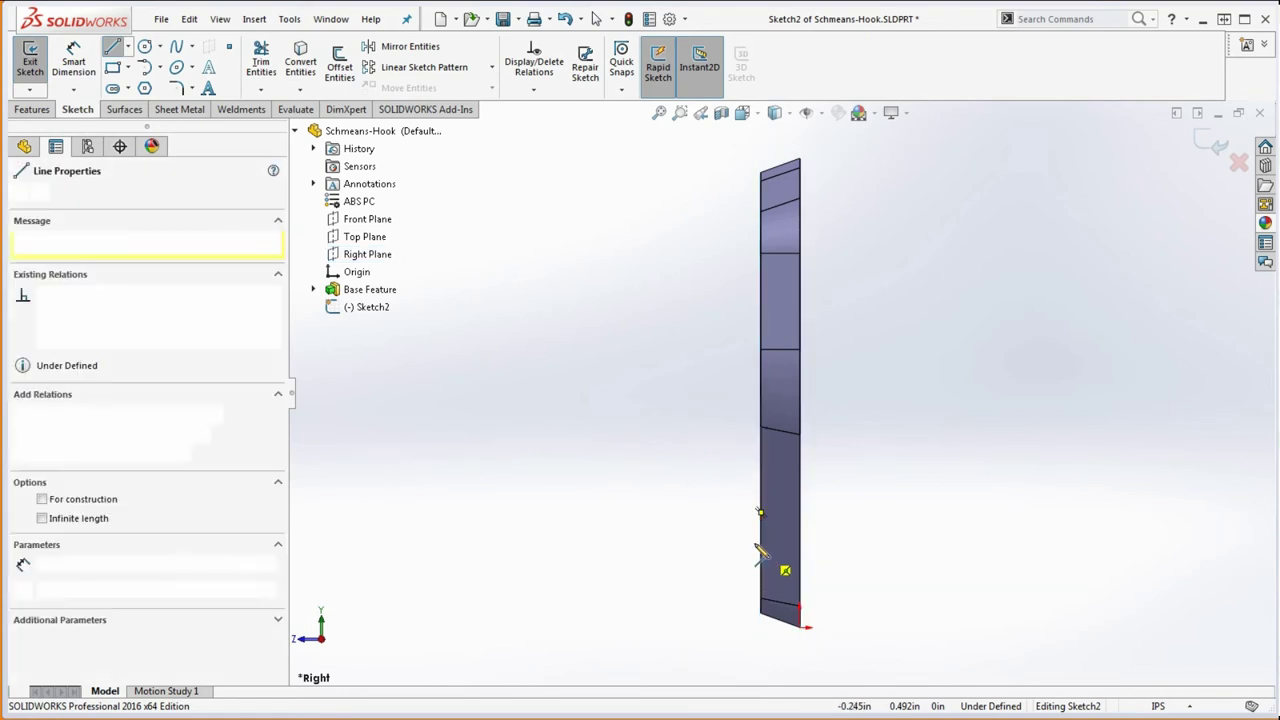
{"action": "left_click", "coordinate": [584, 298]}
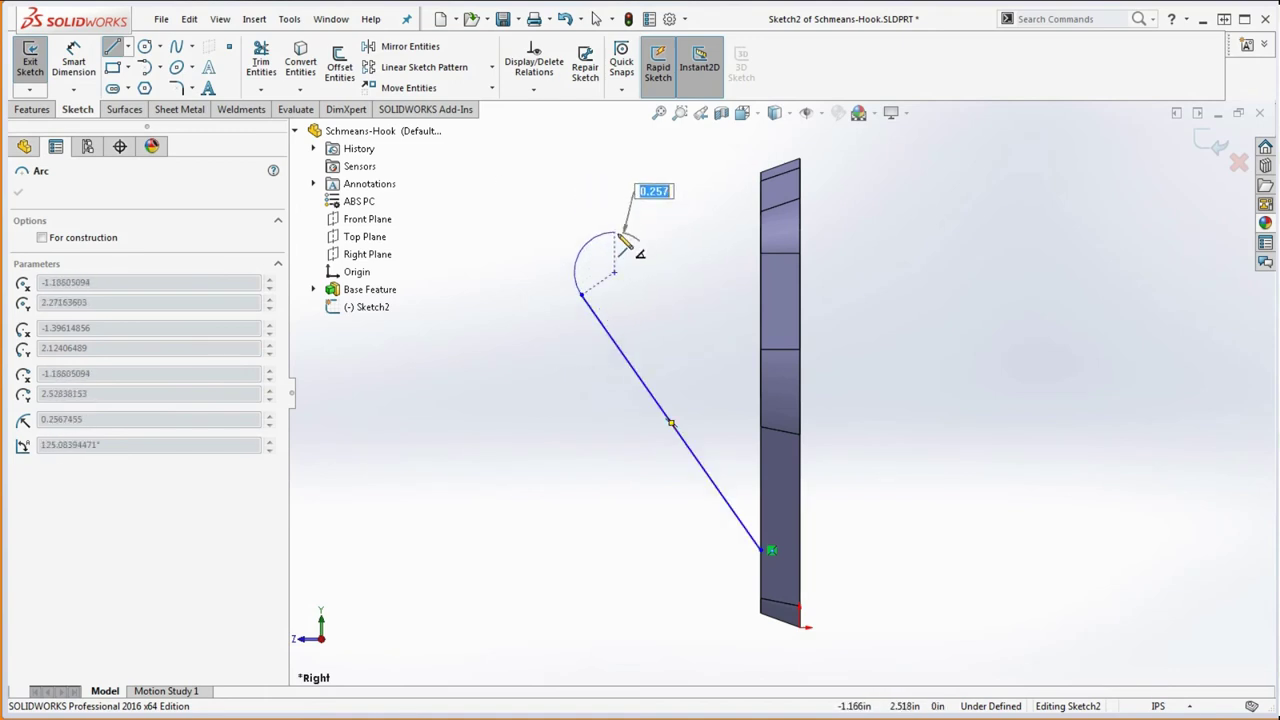
{"action": "left_click", "coordinate": [626, 234]}
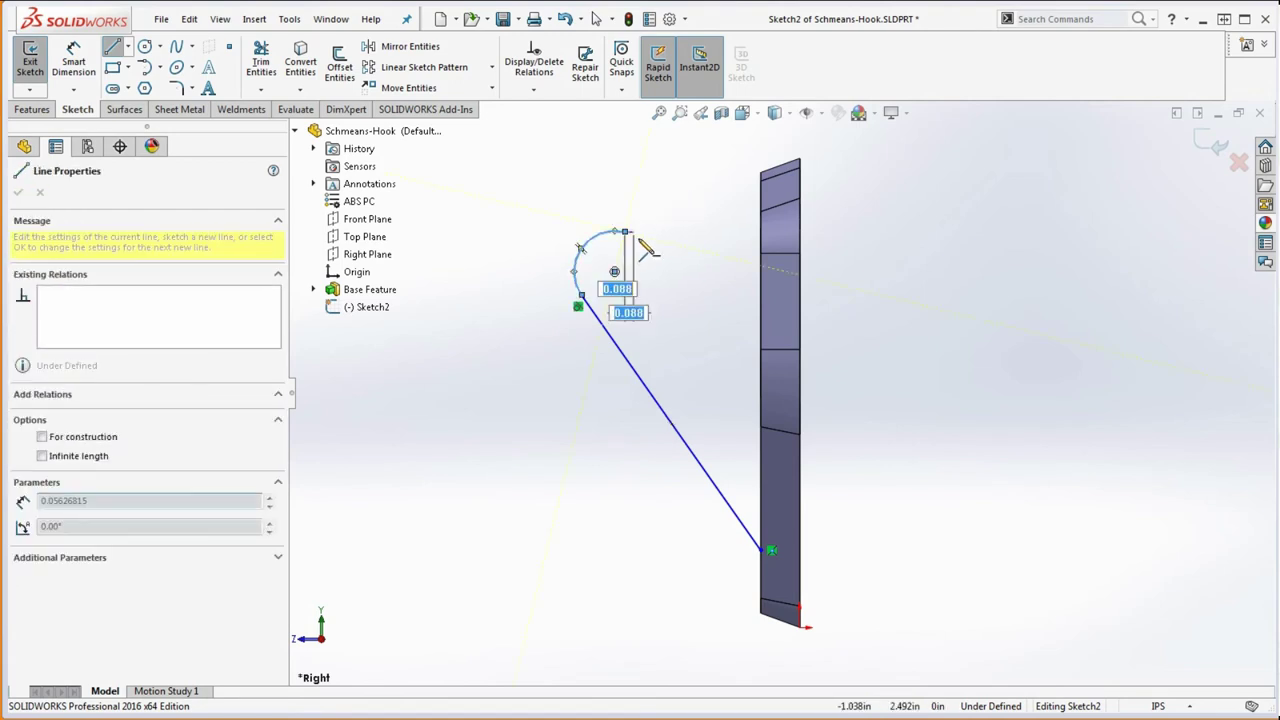
{"action": "double_click", "coordinate": [727, 297]}
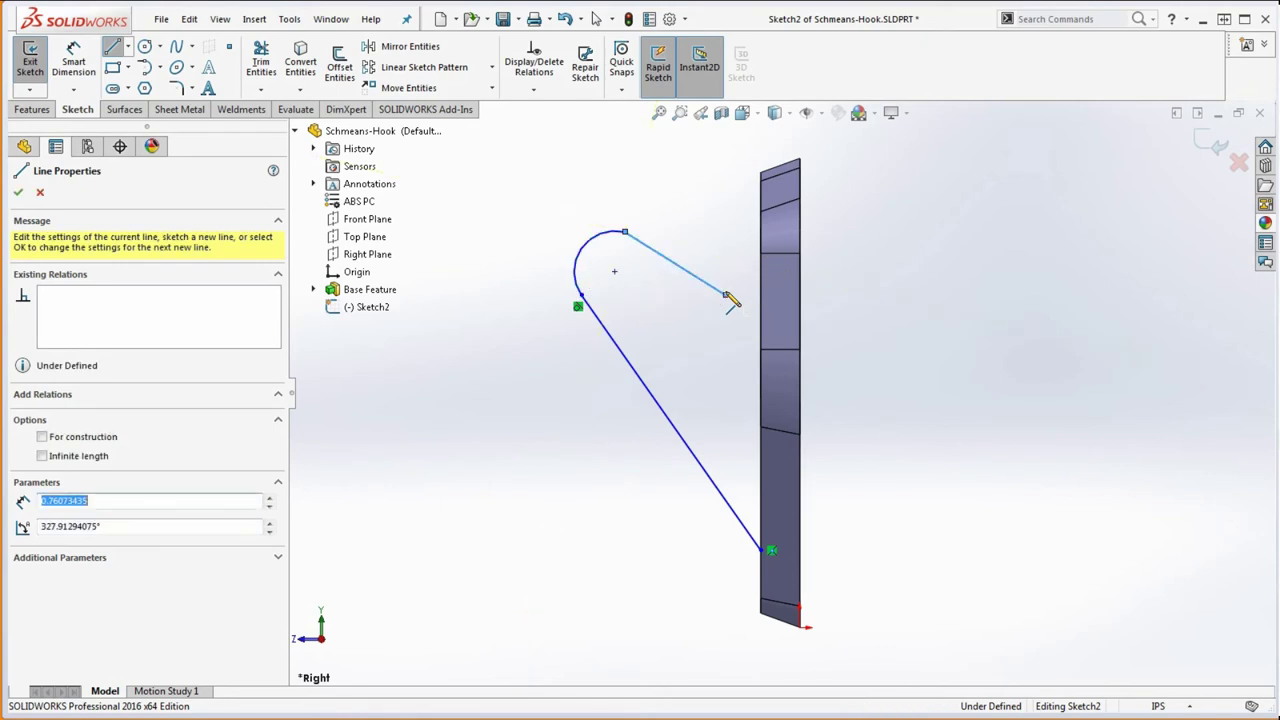
{"action": "left_click", "coordinate": [727, 295]}
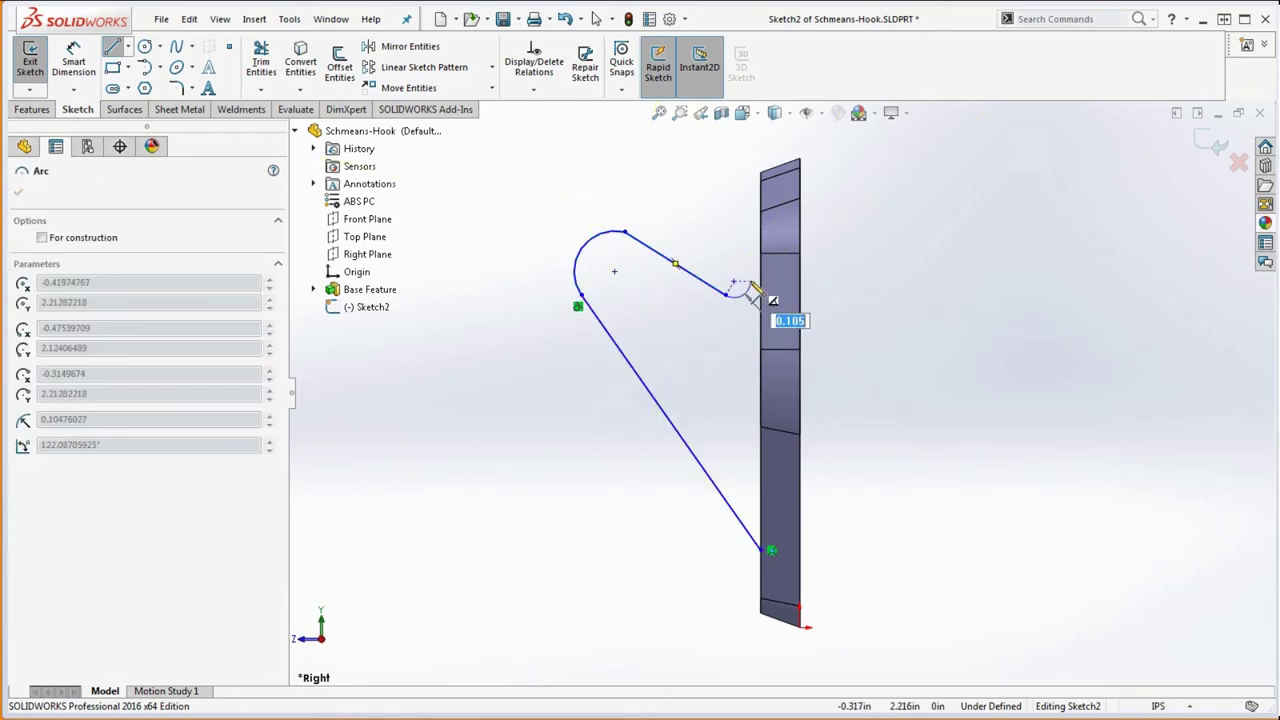
{"action": "left_click", "coordinate": [762, 288]}
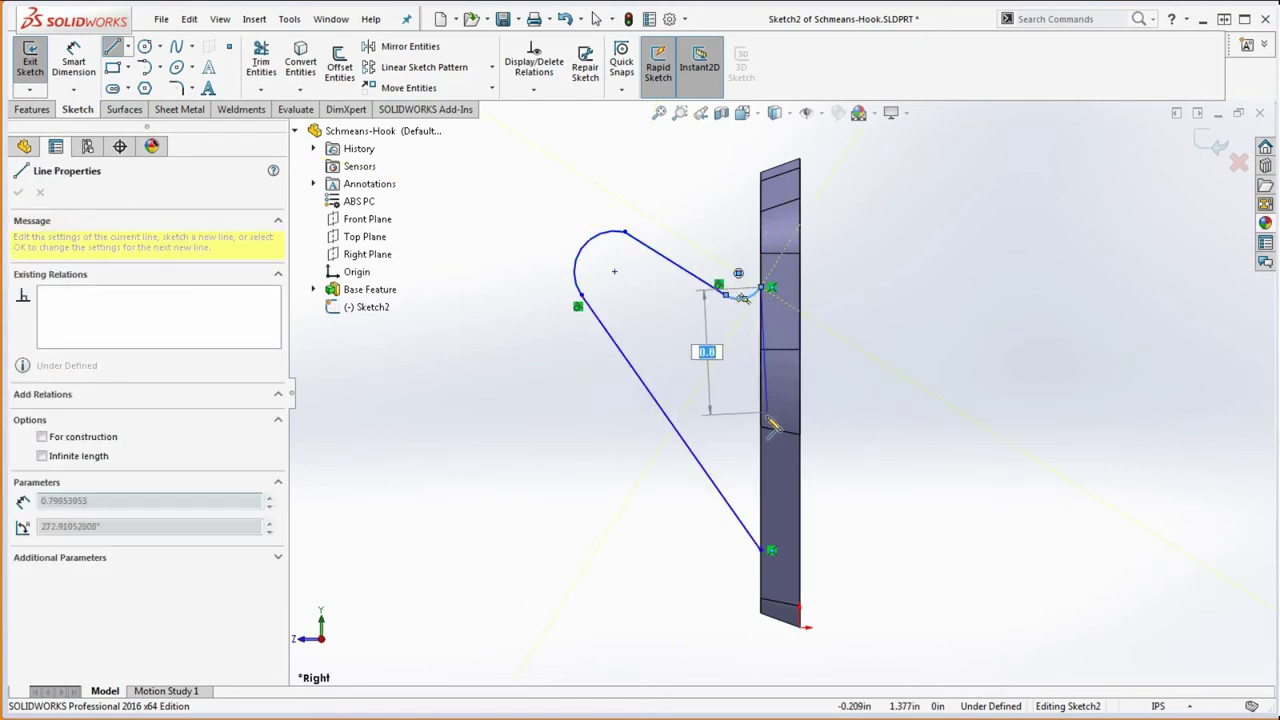
{"action": "double_click", "coordinate": [770, 549]}
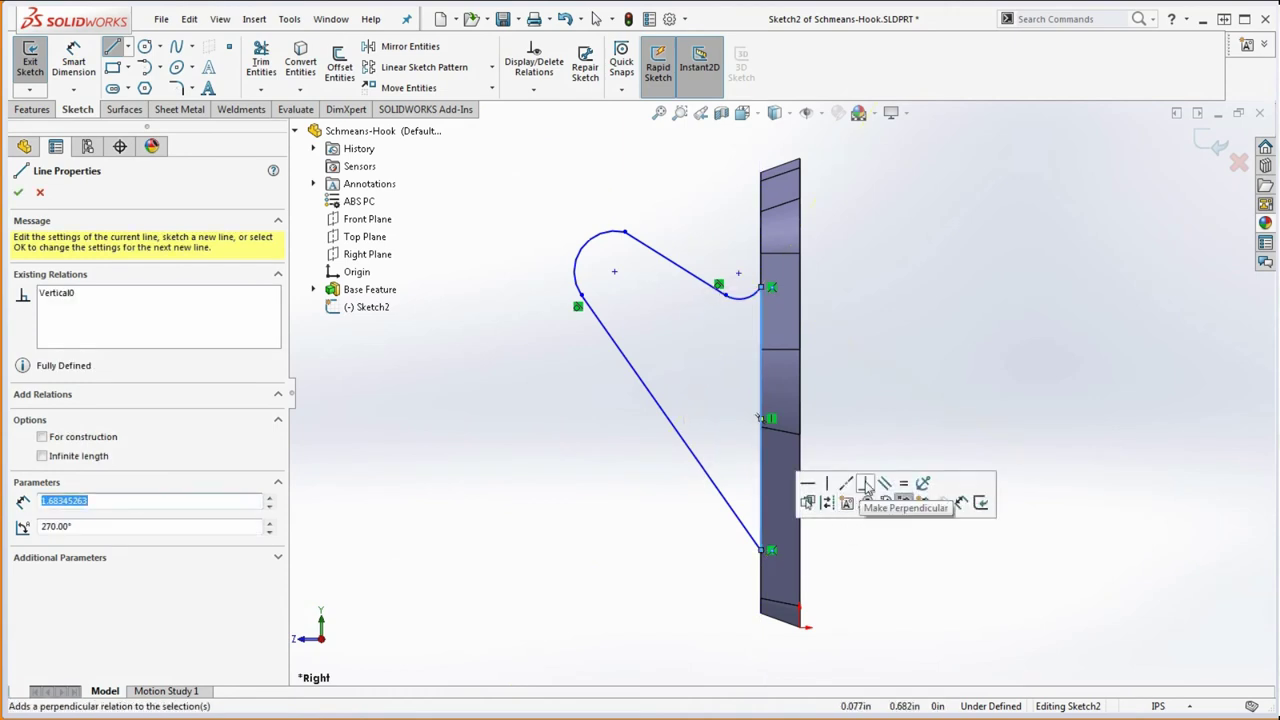
{"action": "key", "text": "Escape"}
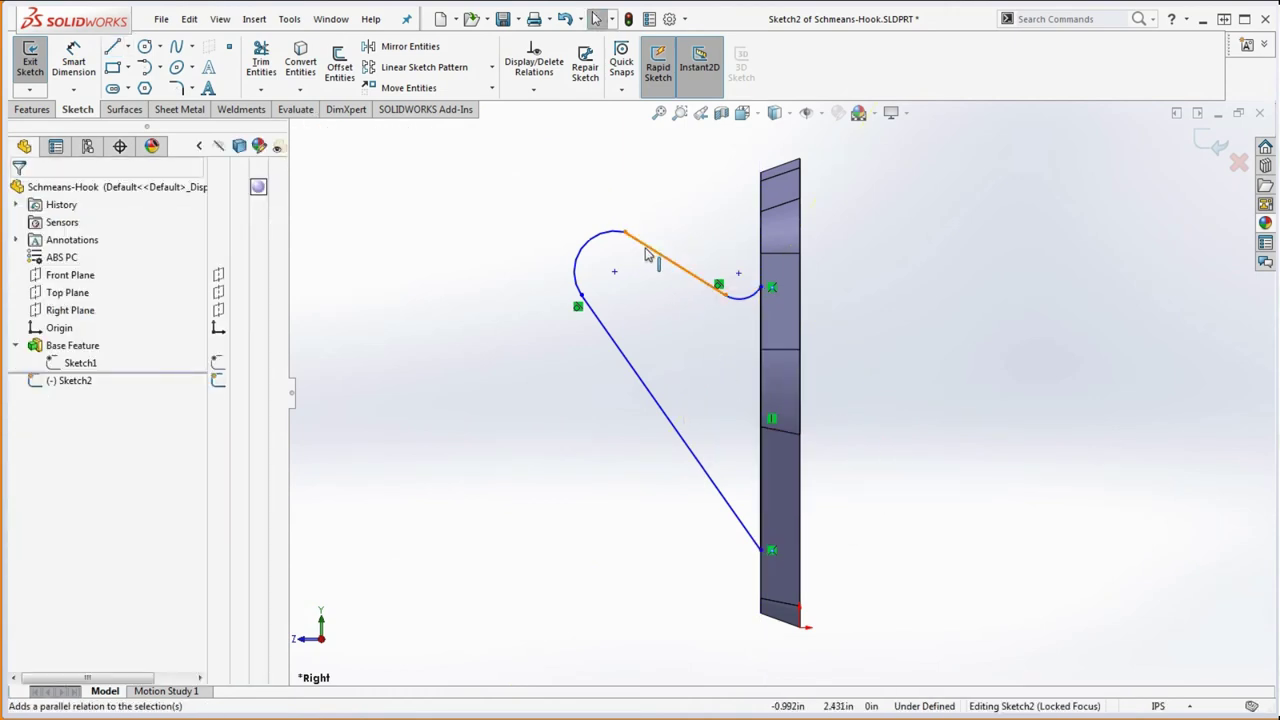
Make the top arc tangent to the return line.
{"action": "left_click_drag", "start_coordinate": [646, 262], "coordinate": [601, 196]}
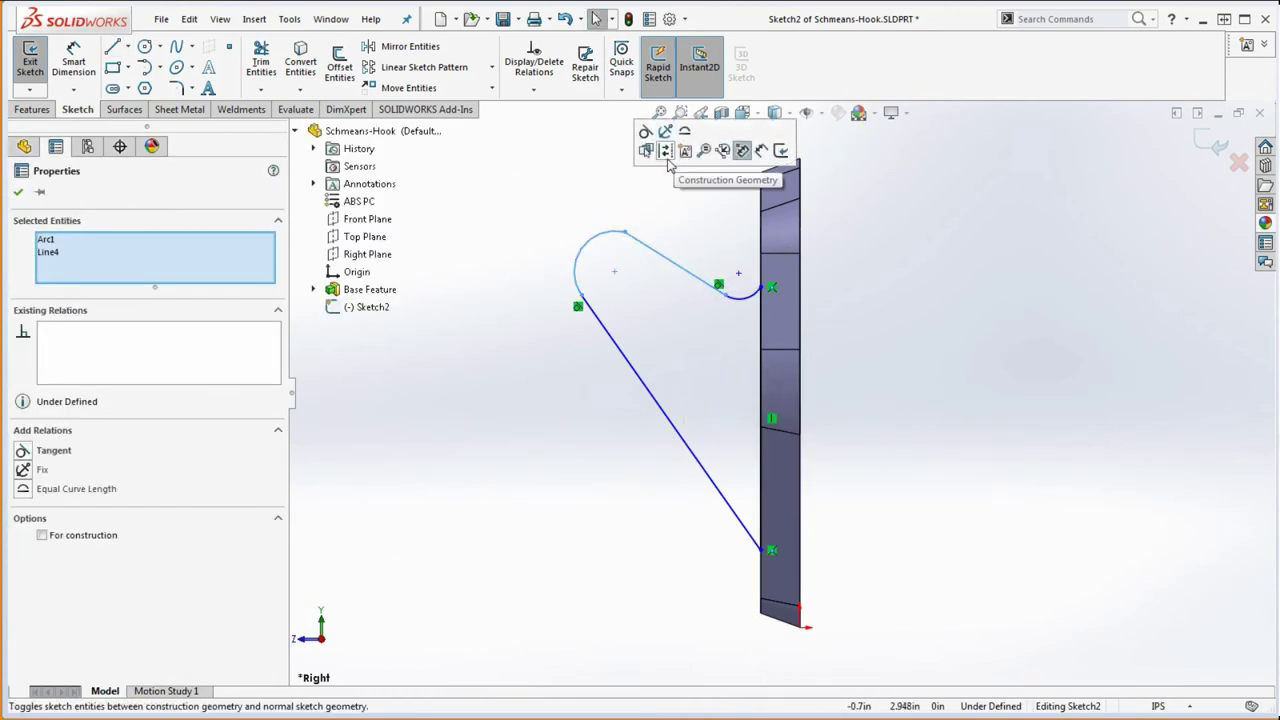
{"action": "left_click", "coordinate": [645, 131]}
{"action": "left_click", "coordinate": [586, 206]}
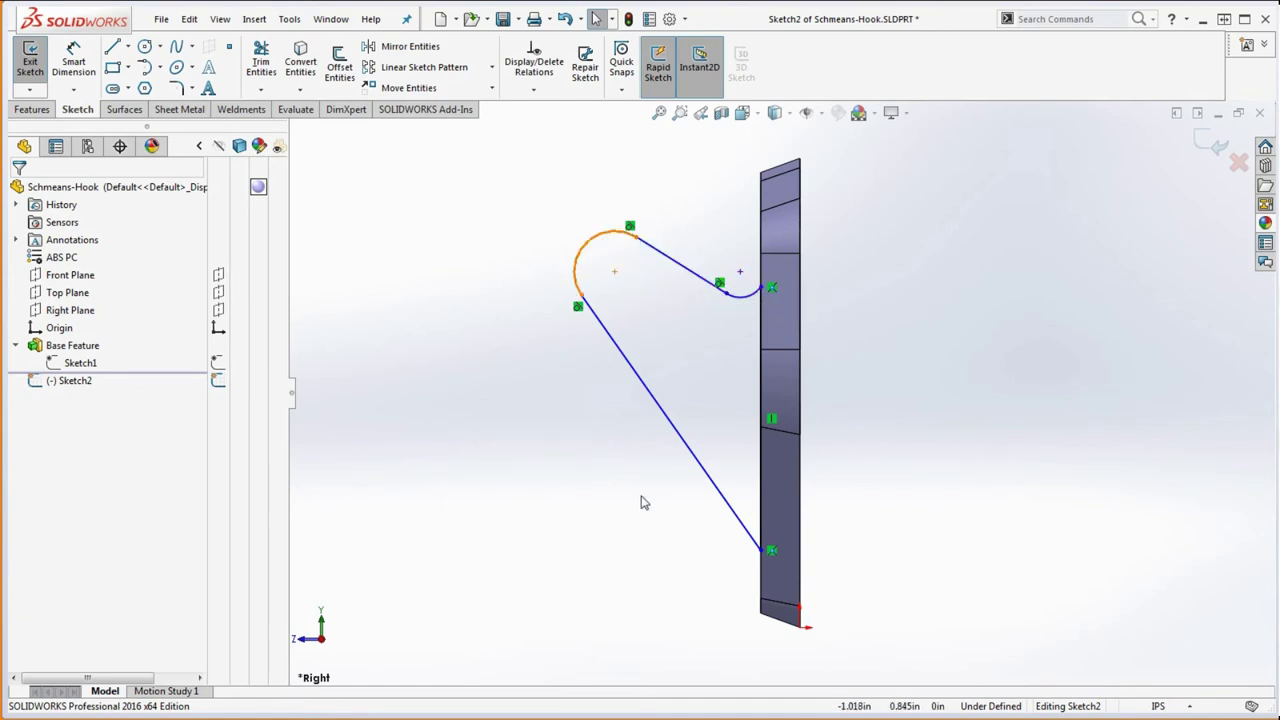
{"action": "left_click", "coordinate": [694, 453]}
{"action": "key", "text": "d"}
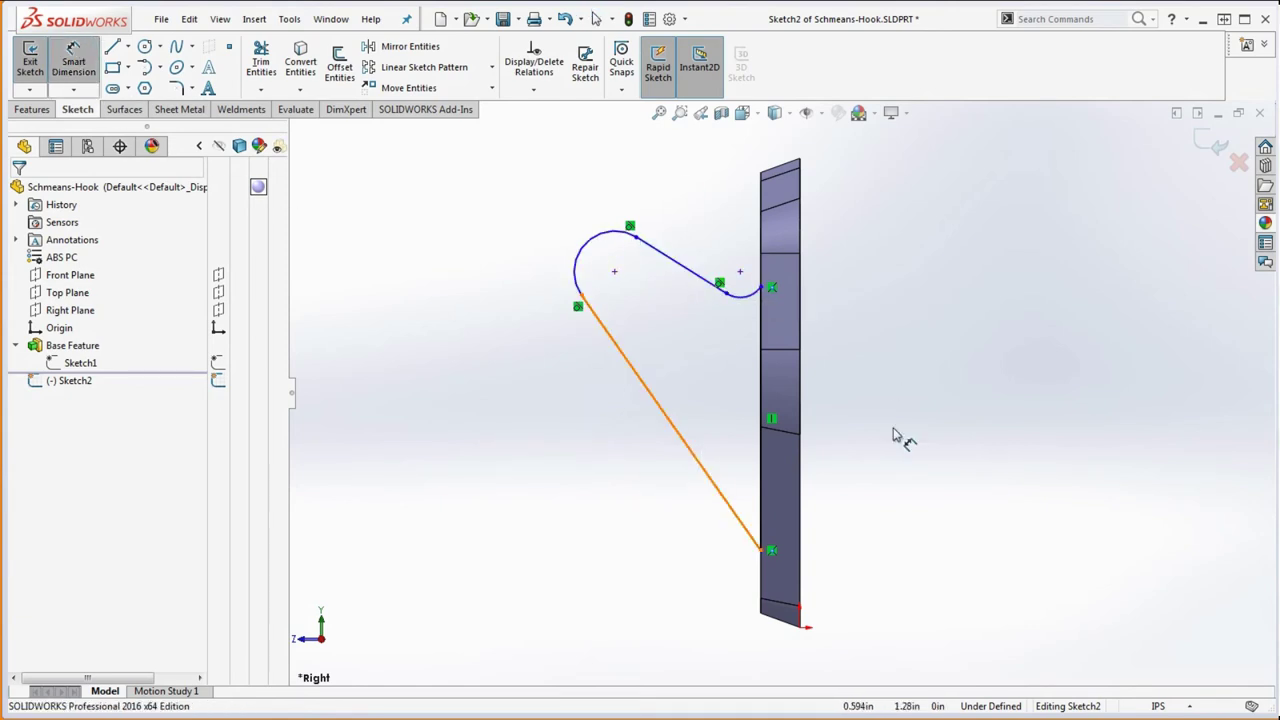
Dimension the hook's .625 height up the wall and its 30° slant from the wall.
{"action": "left_click", "coordinate": [764, 553]}
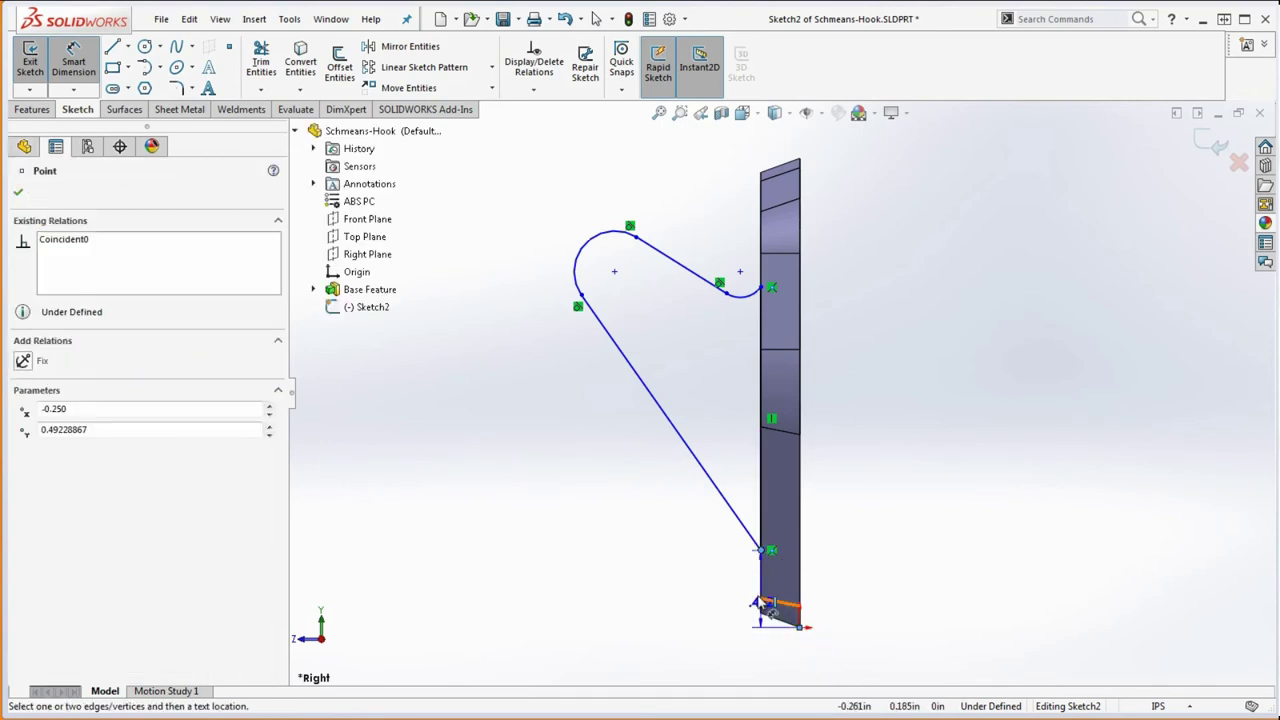
{"action": "left_click", "coordinate": [762, 551]}
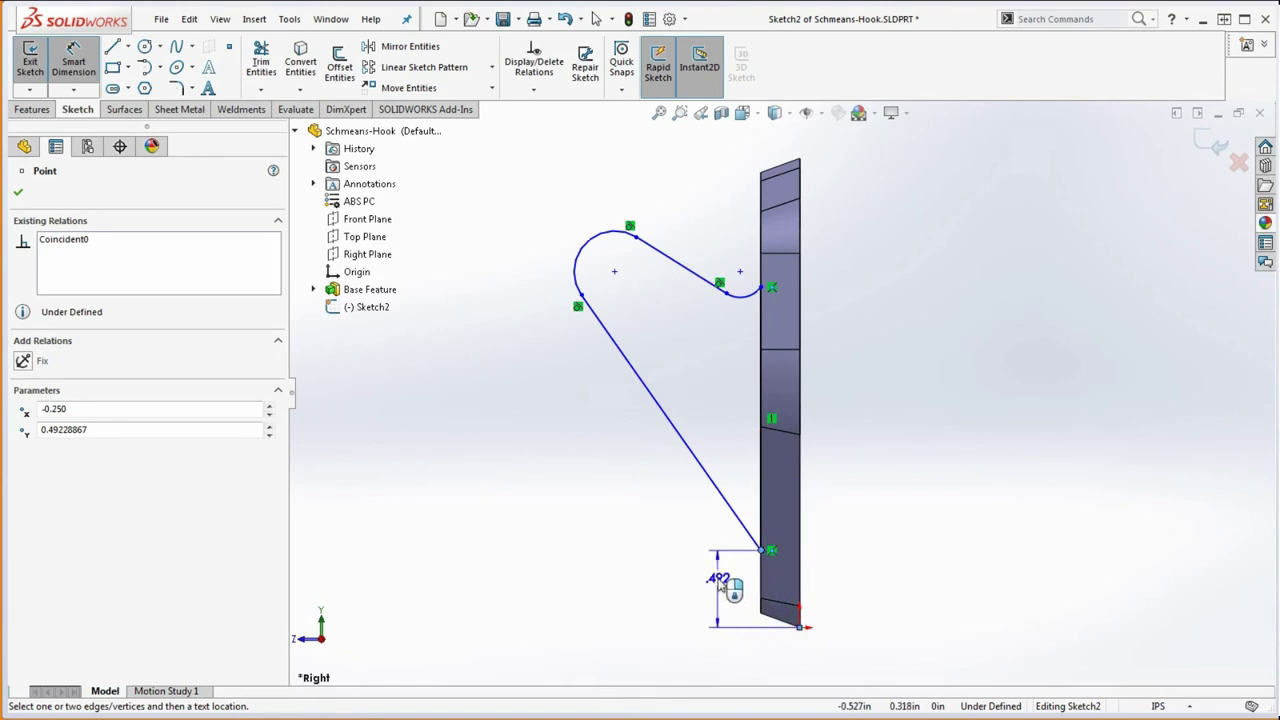
{"action": "left_click", "coordinate": [719, 590]}
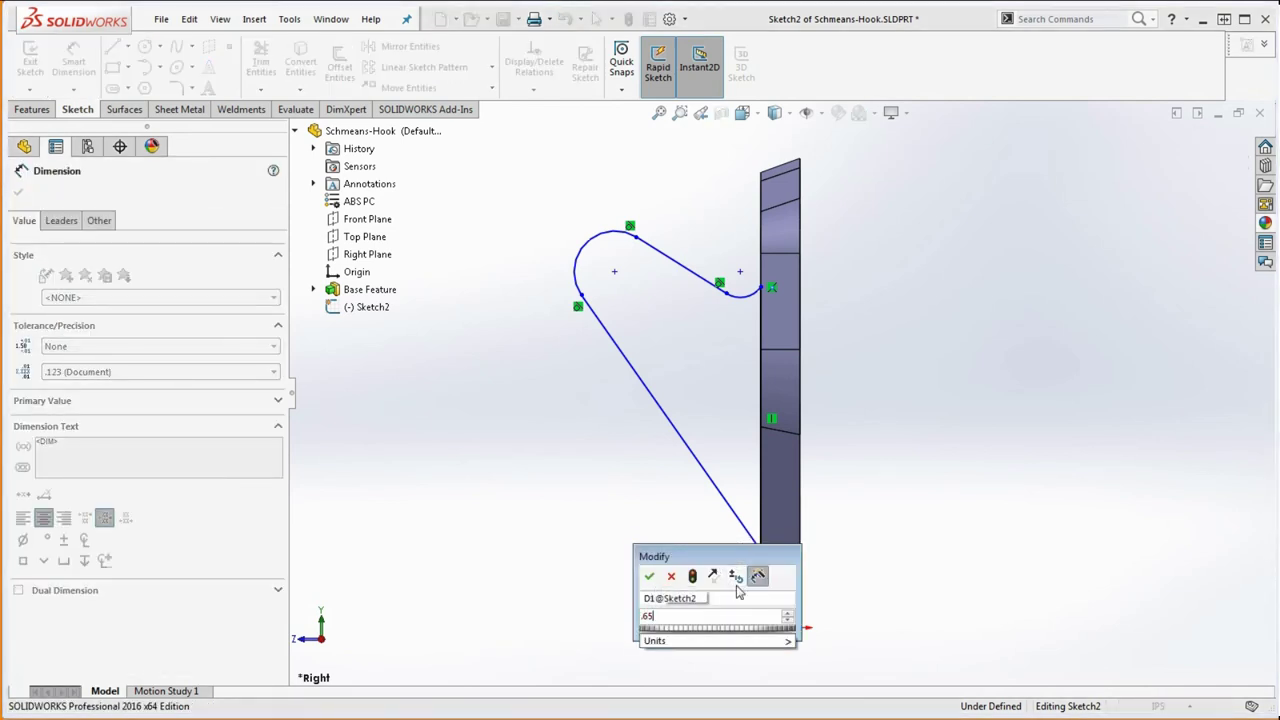
{"action": "type", "text": ".65"}
{"action": "key", "text": "BackSpace"}
{"action": "type", "text": "25"}
{"action": "key", "text": "Return"}
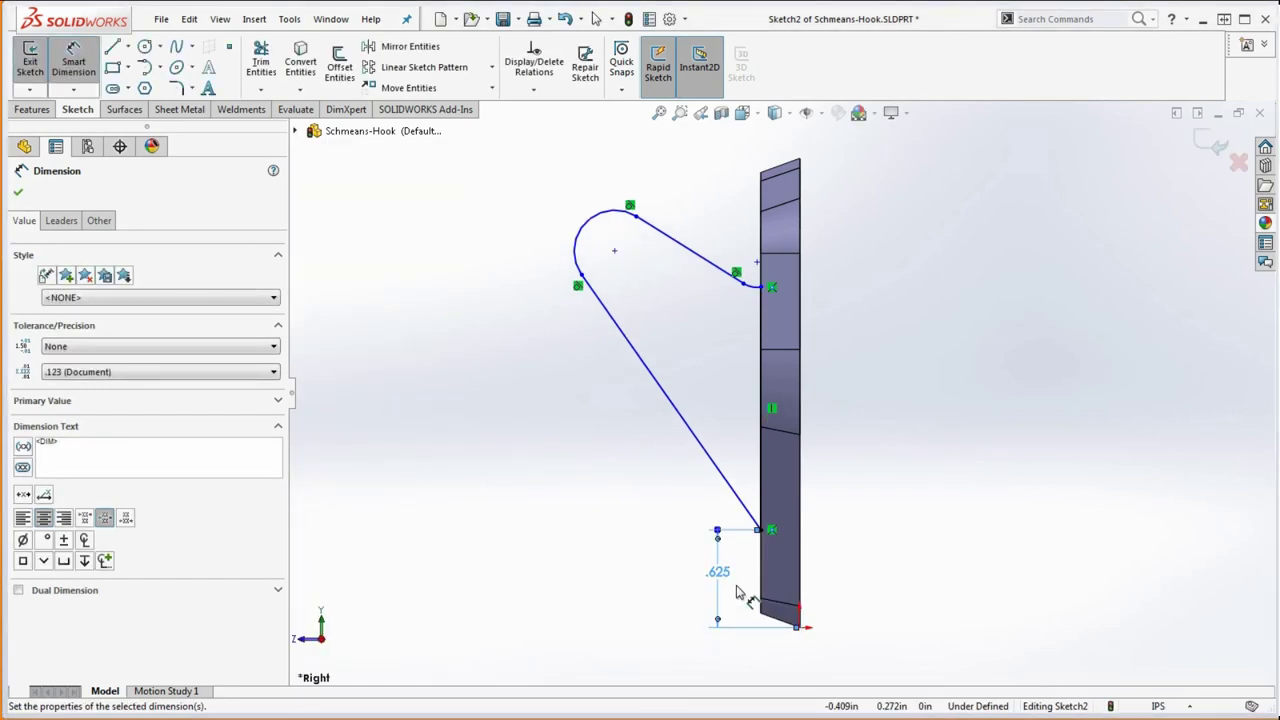
{"action": "left_click", "coordinate": [694, 442]}
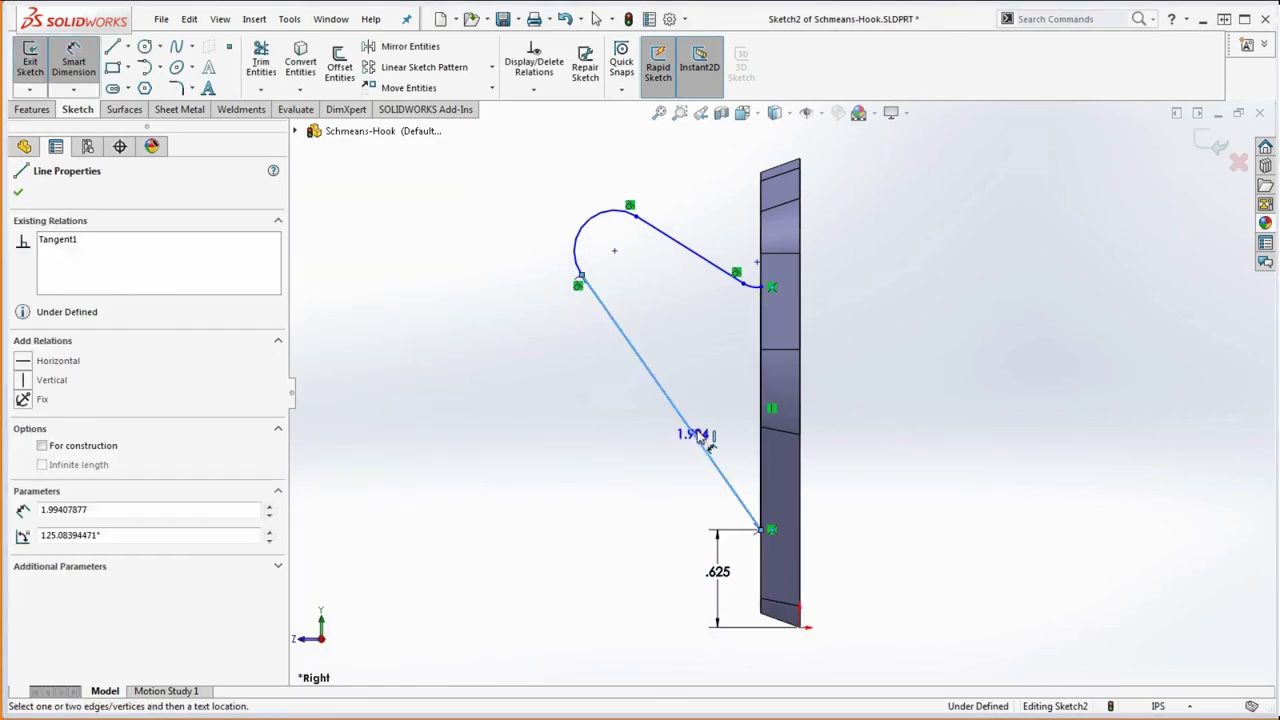
{"action": "left_click", "coordinate": [760, 415]}
{"action": "left_click", "coordinate": [718, 410]}
{"action": "type", "text": "30"}
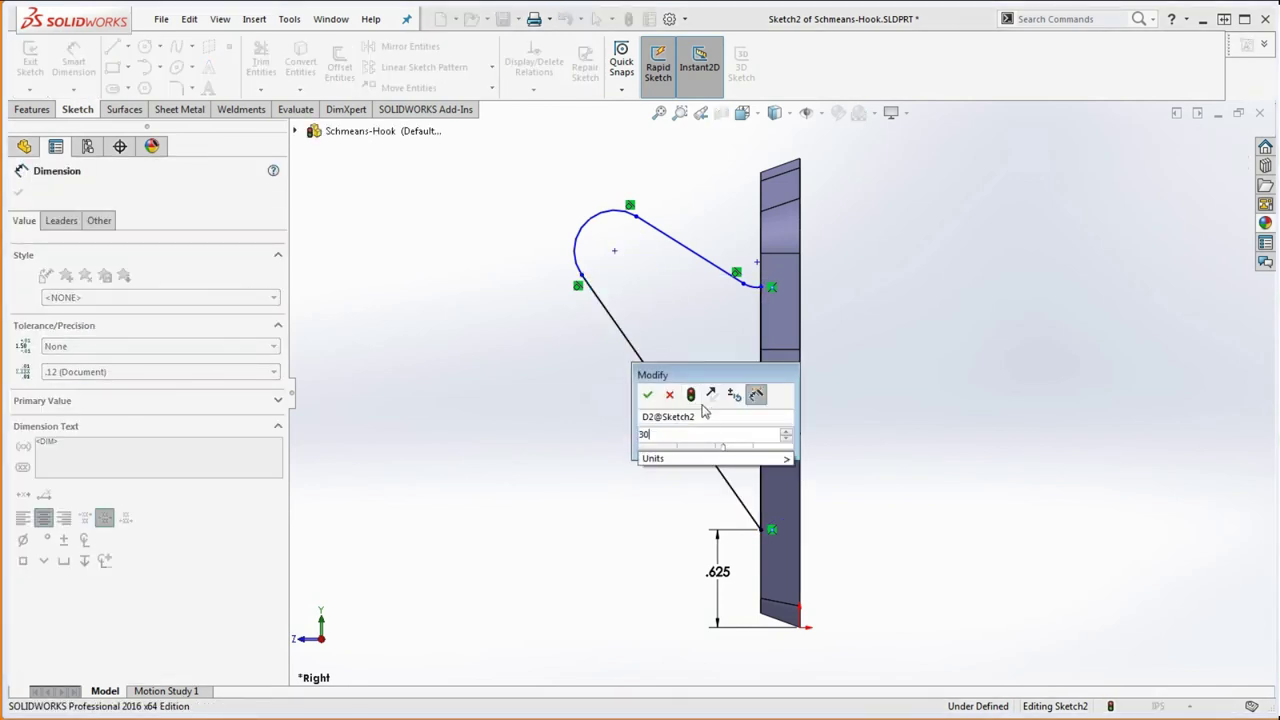
{"action": "key", "text": "Return"}
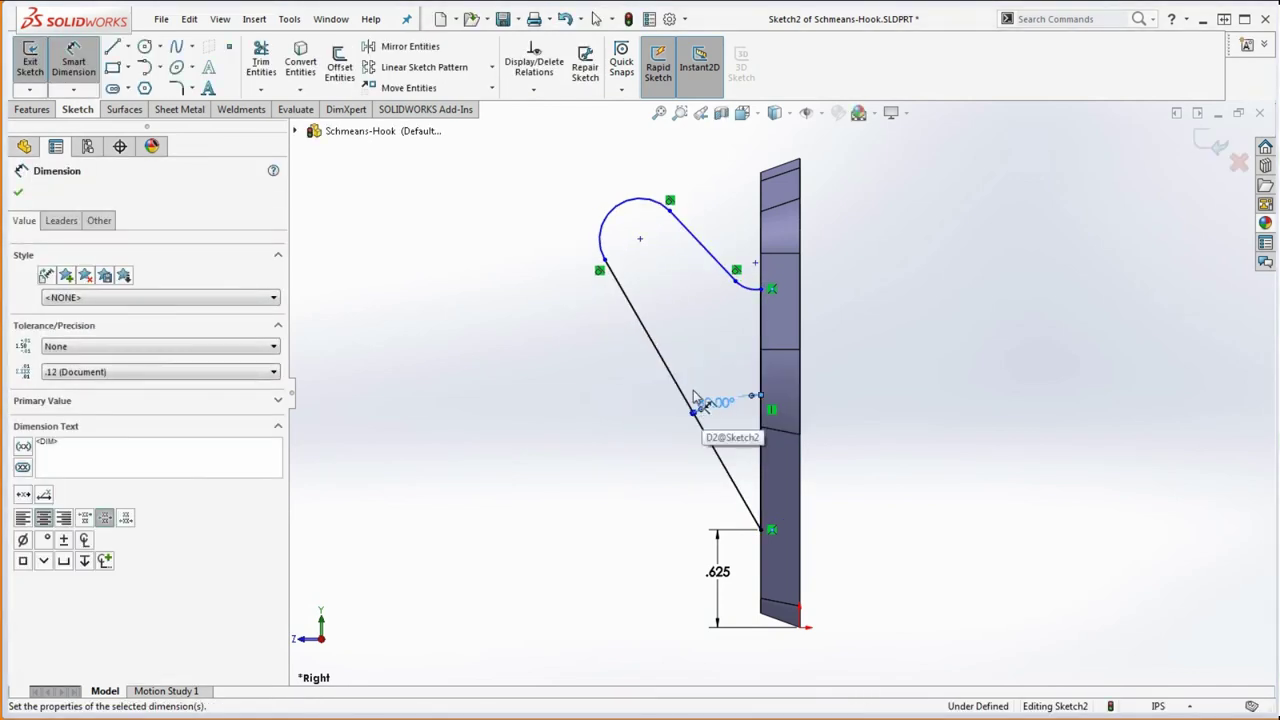
Add a 1.000 horizontal width from the wall to the arc's outer (Max) edge.
{"action": "left_click", "coordinate": [604, 232]}
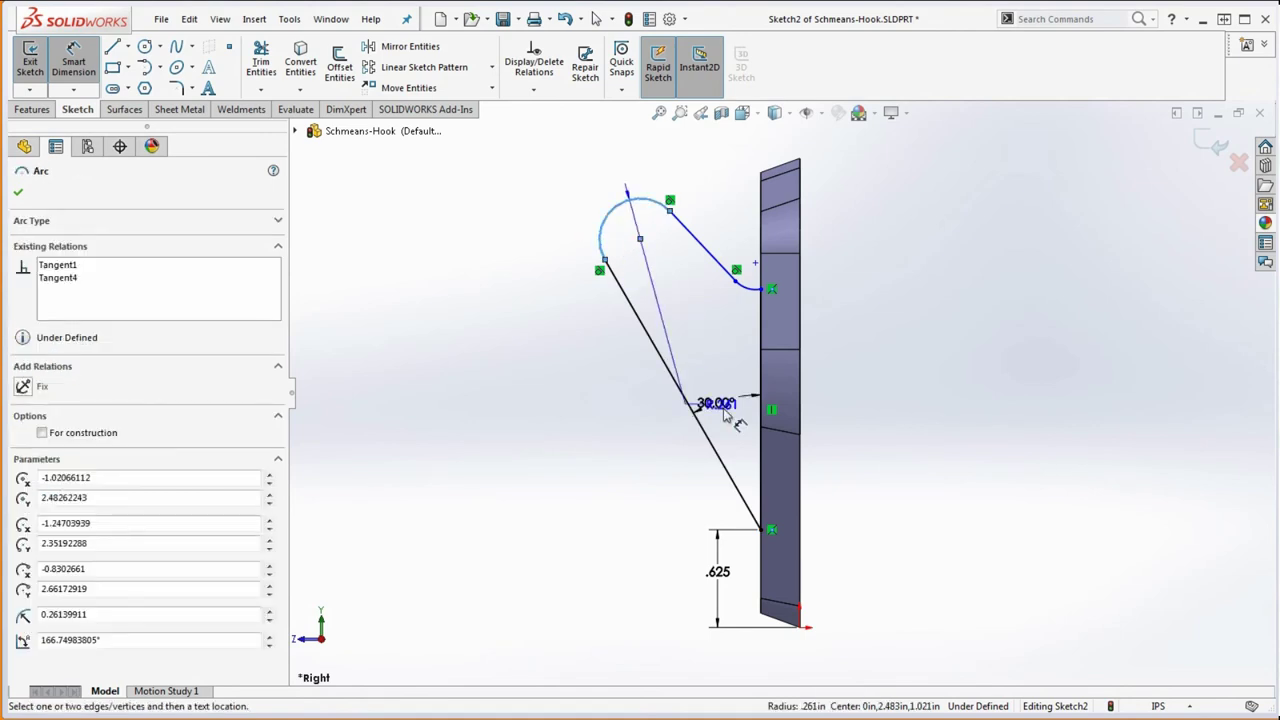
{"action": "left_click", "coordinate": [766, 470]}
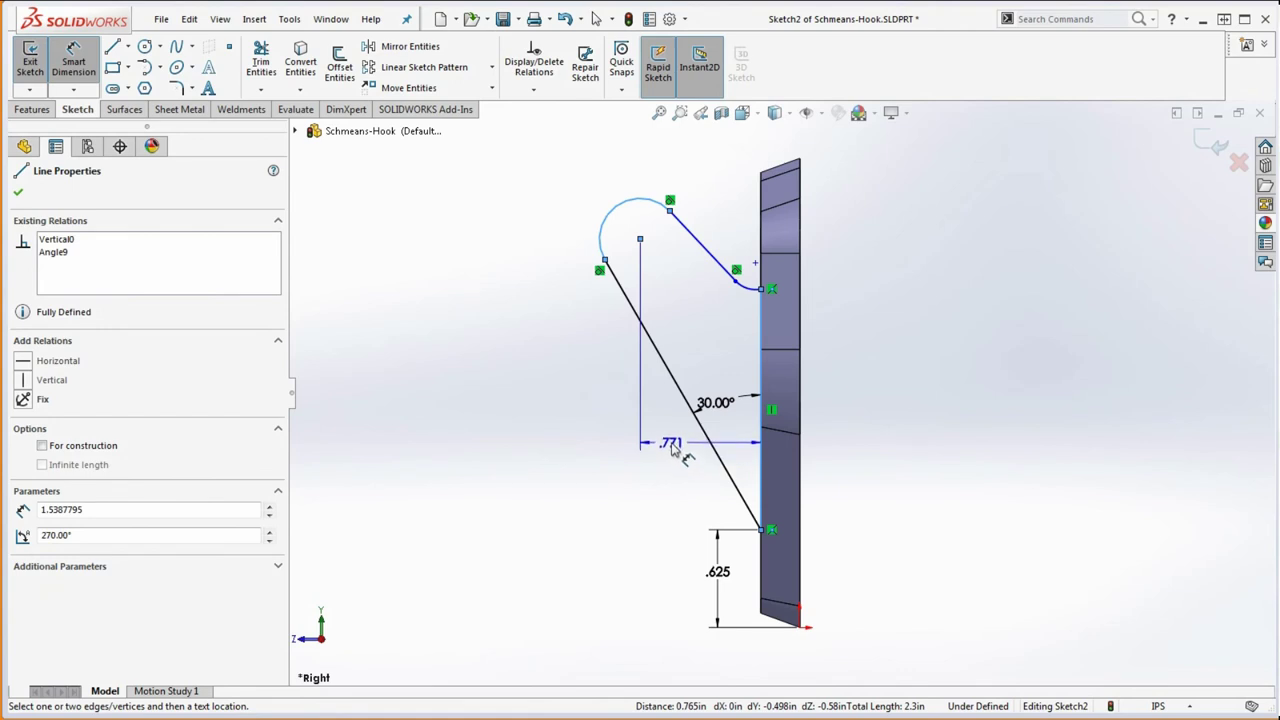
{"action": "left_click", "coordinate": [688, 490]}
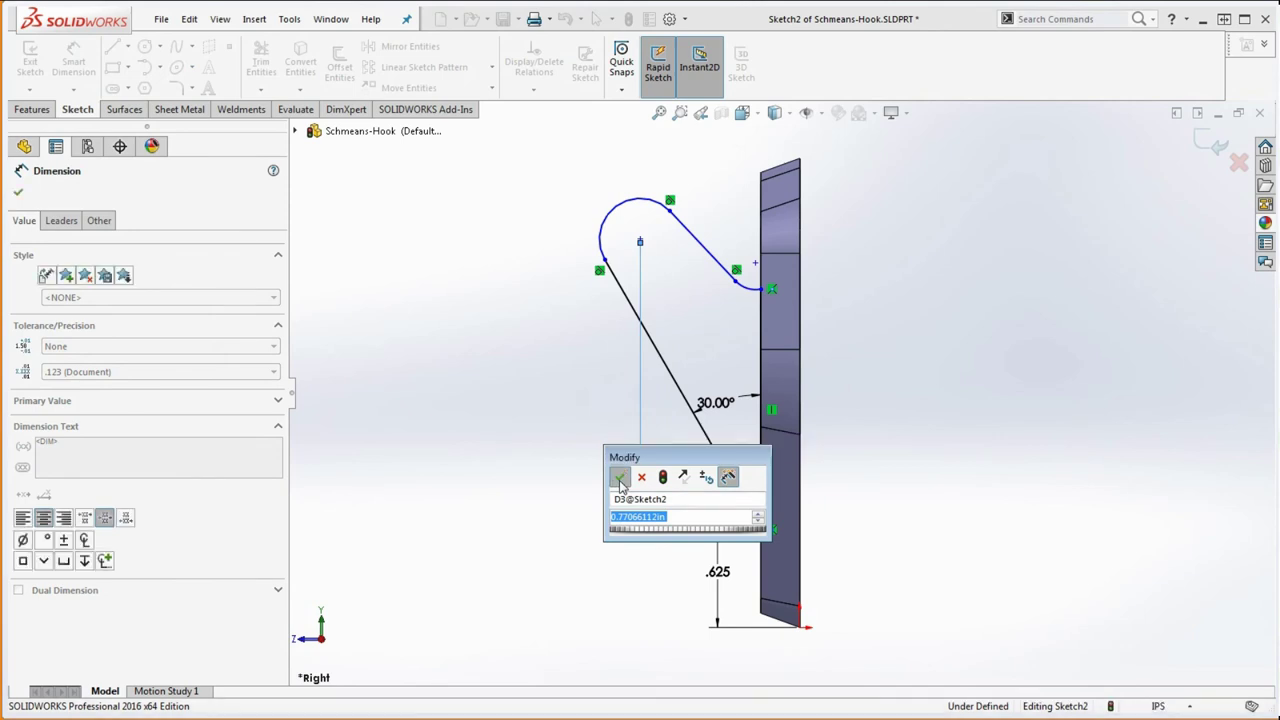
{"action": "left_click", "coordinate": [620, 482]}
{"action": "left_click", "coordinate": [72, 223]}
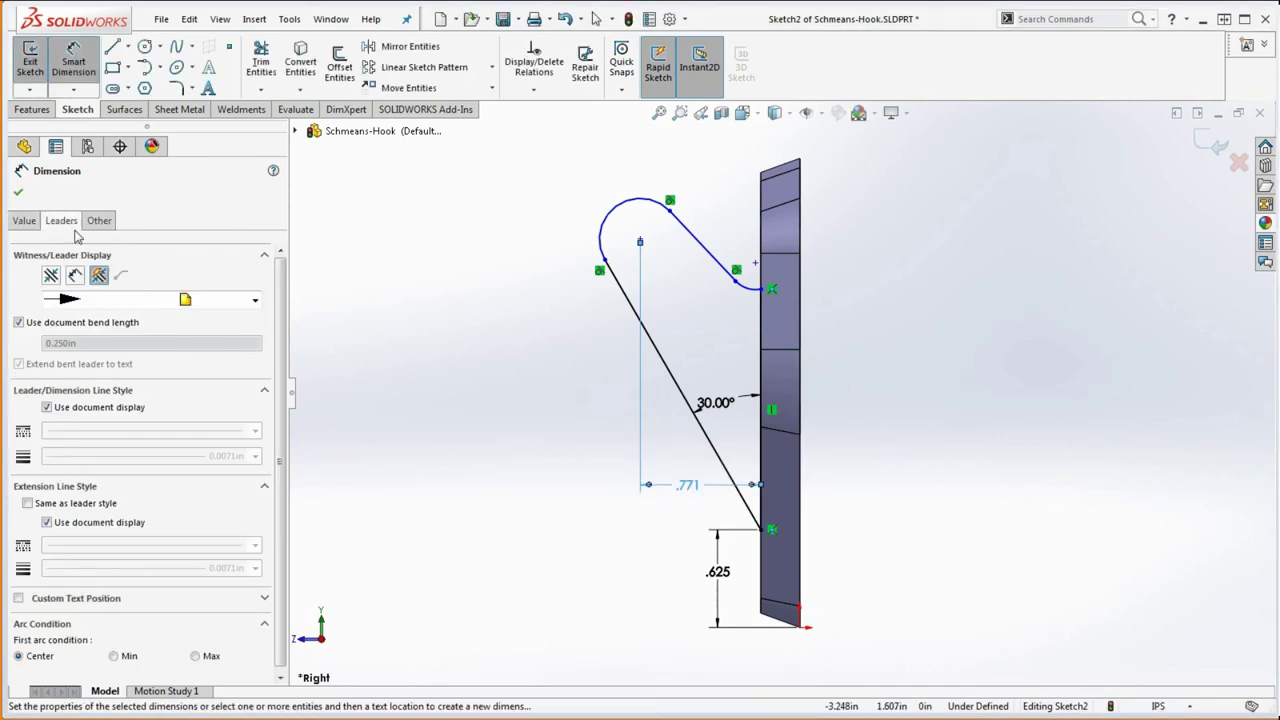
{"action": "left_click", "coordinate": [196, 656]}
{"action": "left_click", "coordinate": [486, 580]}
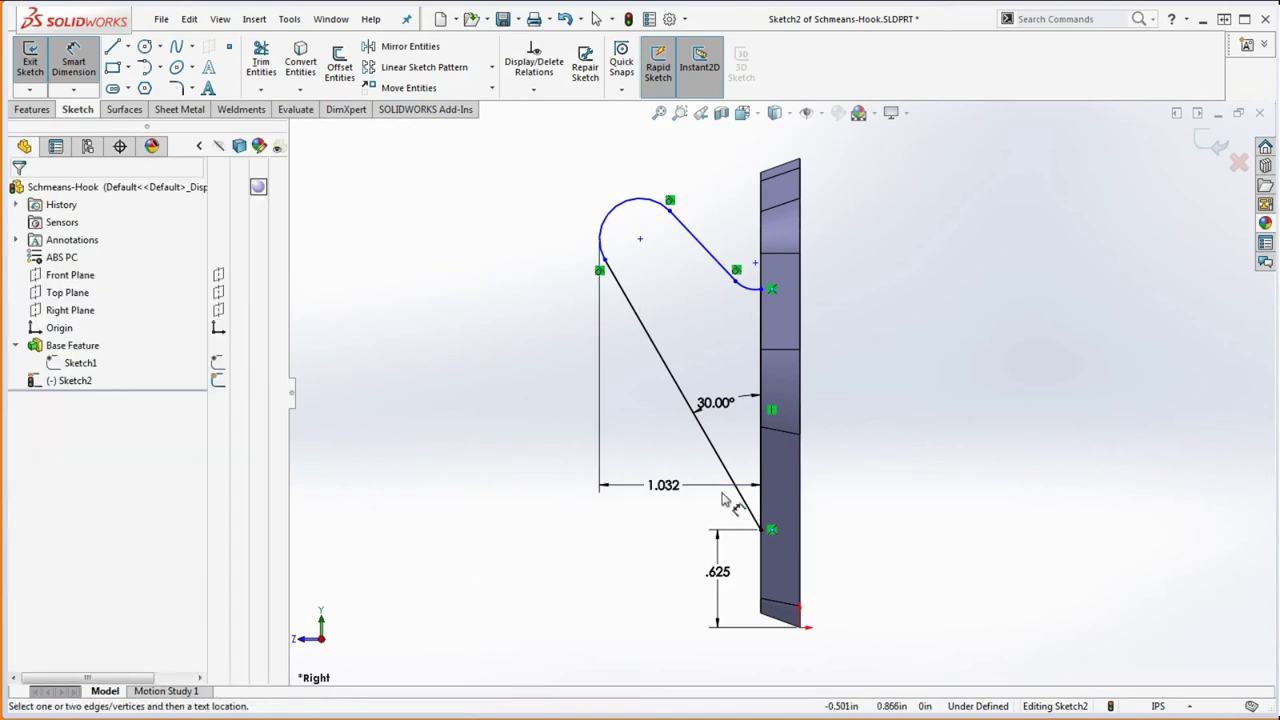
{"action": "double_click", "coordinate": [686, 485]}
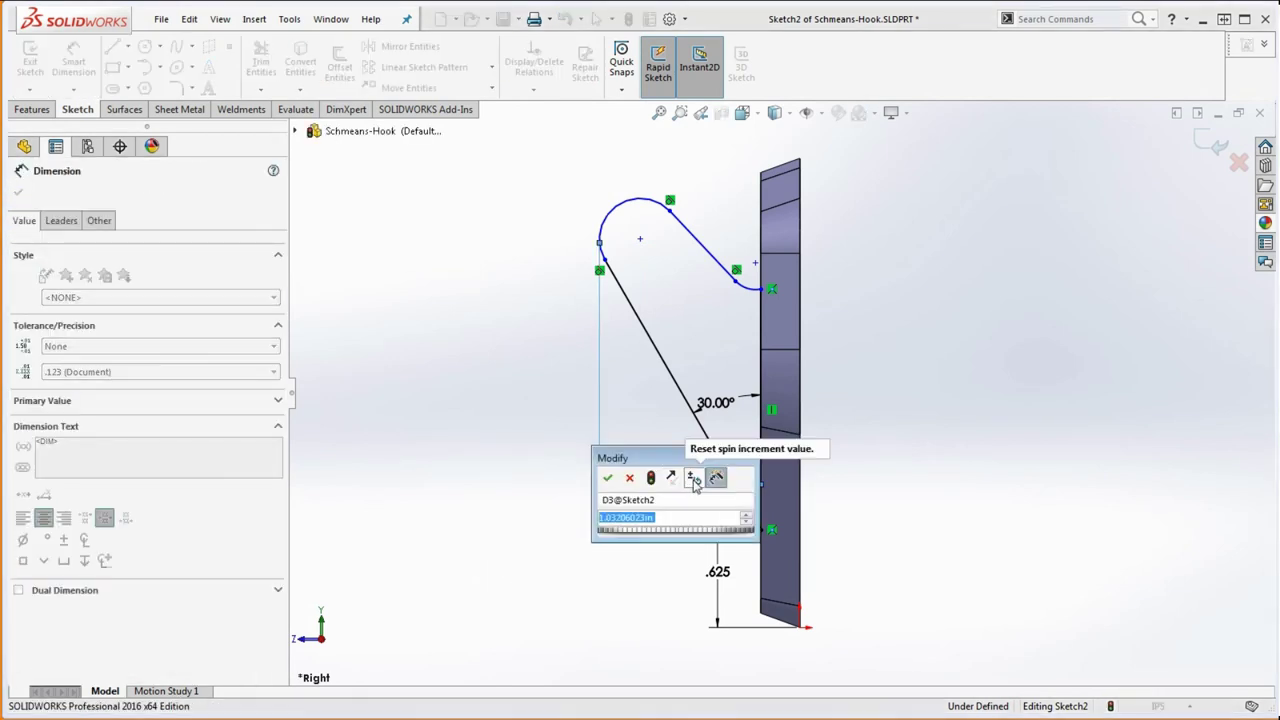
{"action": "type", "text": "1"}
{"action": "key", "text": "Return"}
{"action": "left_click", "coordinate": [600, 540]}
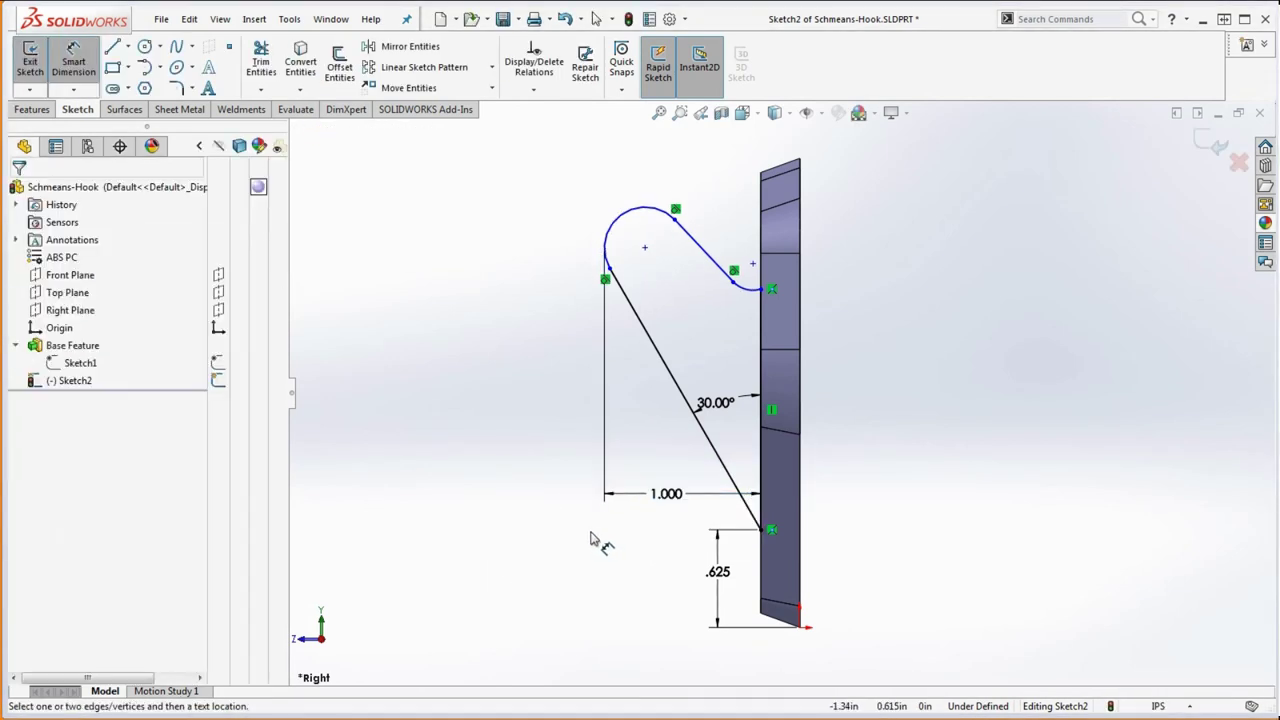
Give the tip arc R.200 and set 28° between the two slanted hook lines.
{"action": "left_click", "coordinate": [608, 232]}
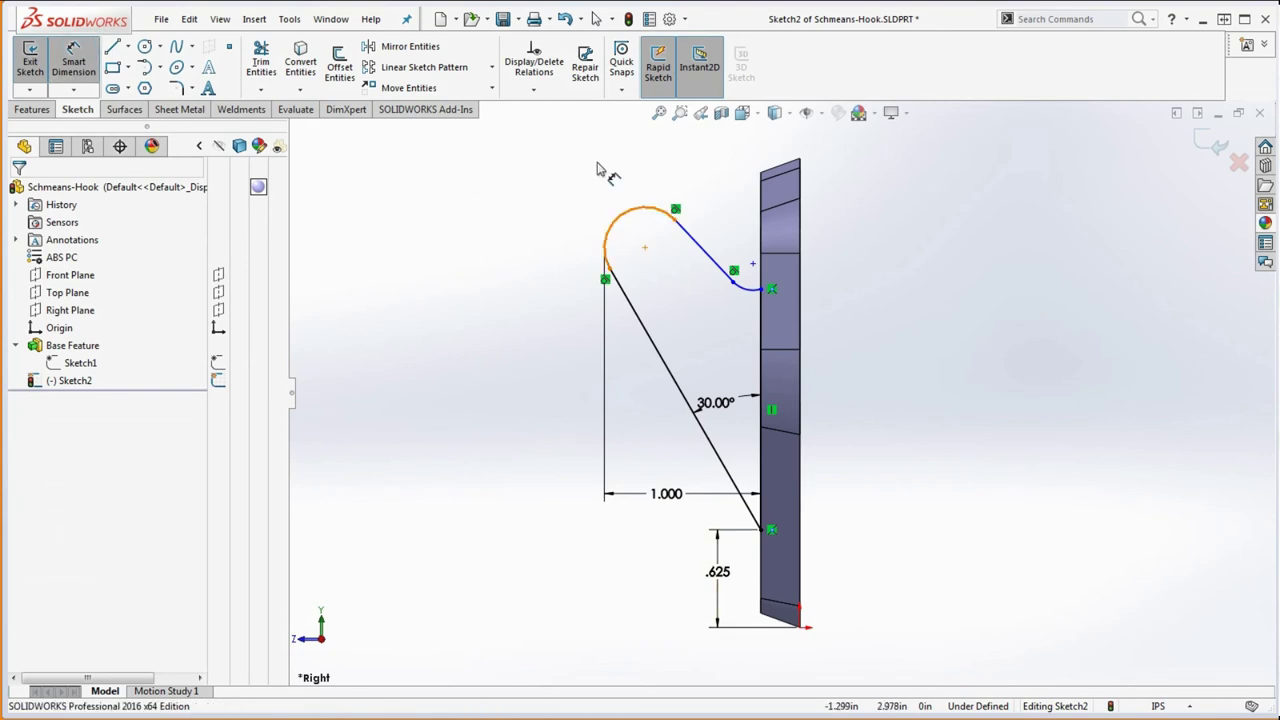
{"action": "left_click", "coordinate": [537, 220]}
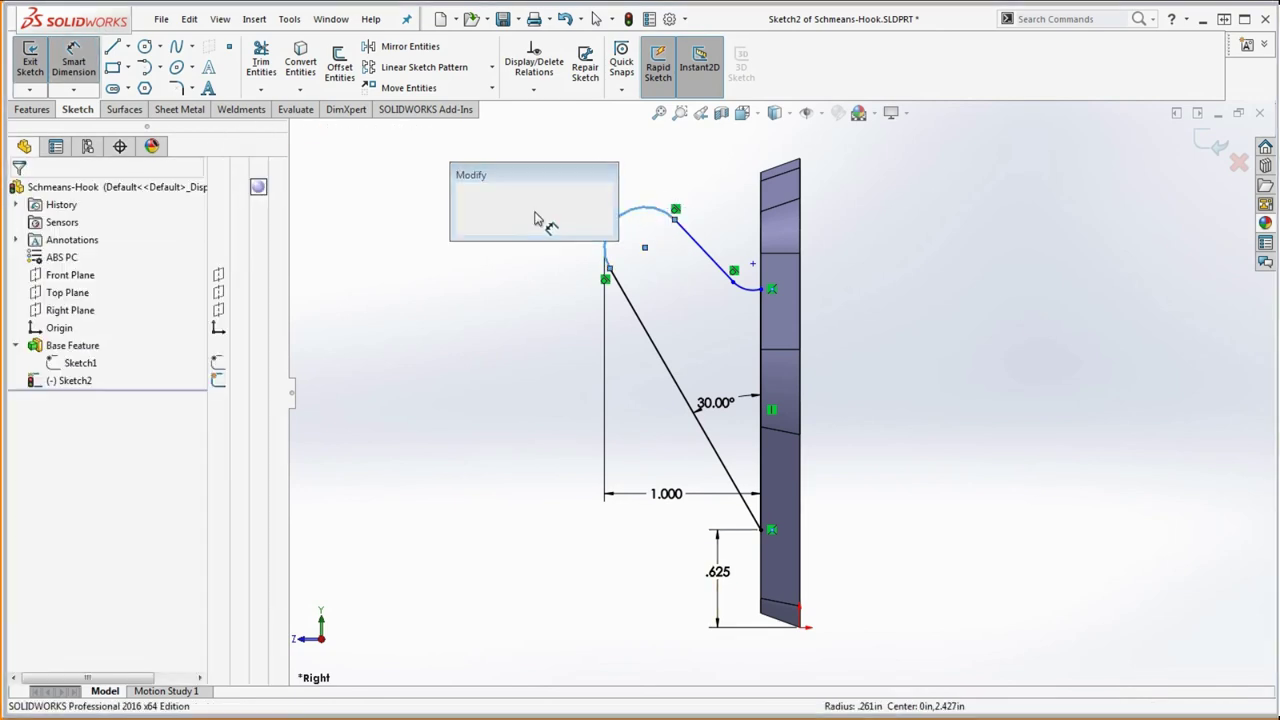
{"action": "type", "text": ".2"}
{"action": "key", "text": "Return"}
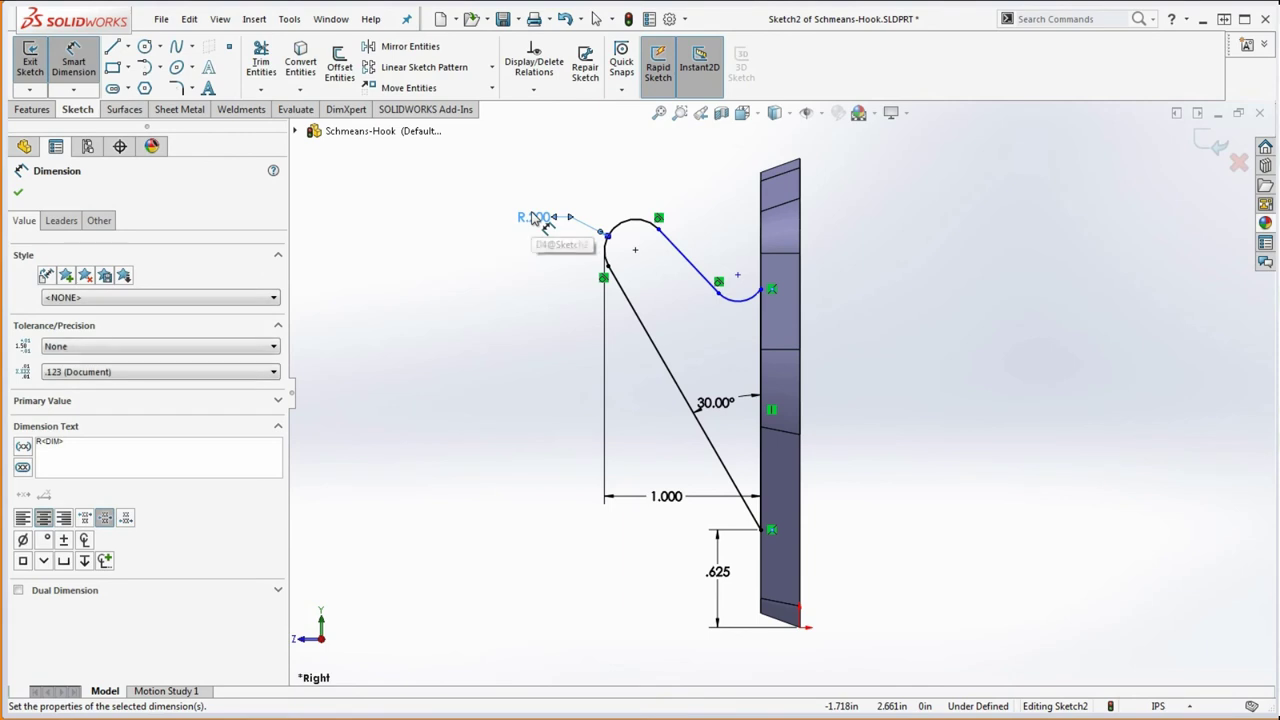
{"action": "left_click", "coordinate": [683, 256]}
{"action": "left_click", "coordinate": [632, 314]}
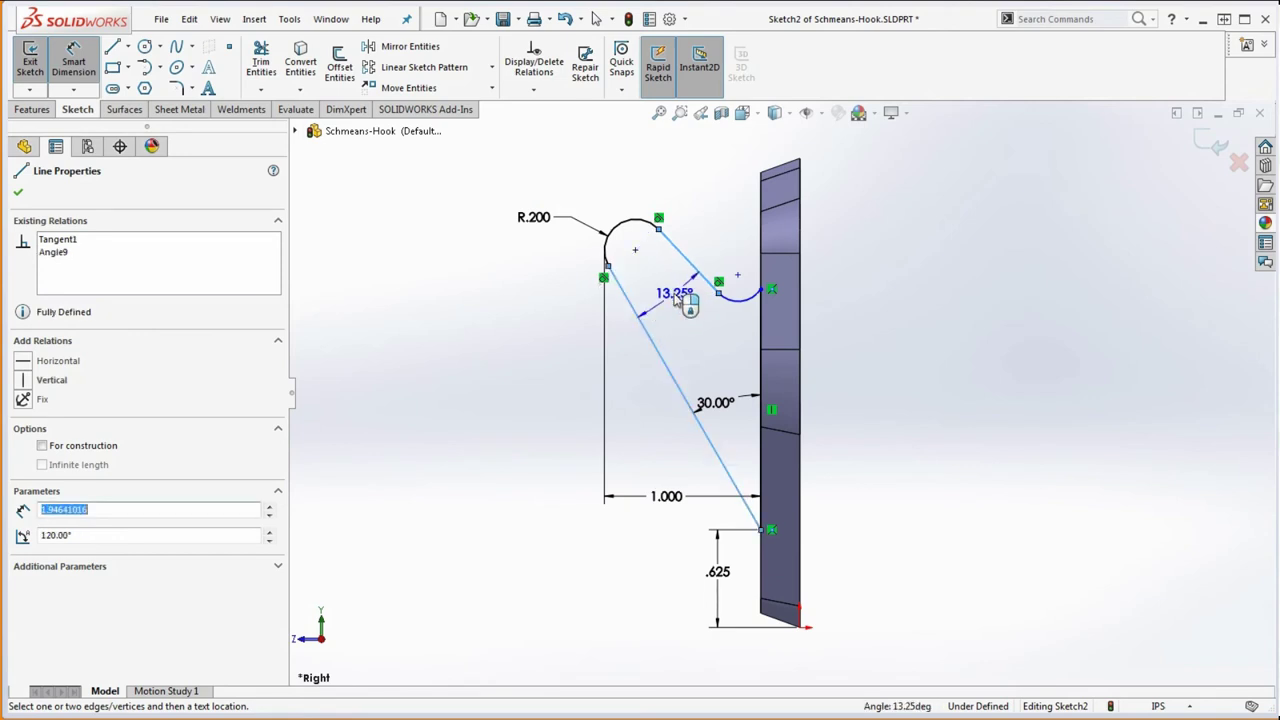
{"action": "left_click", "coordinate": [665, 298]}
{"action": "type", "text": "28"}
{"action": "key", "text": "Return"}
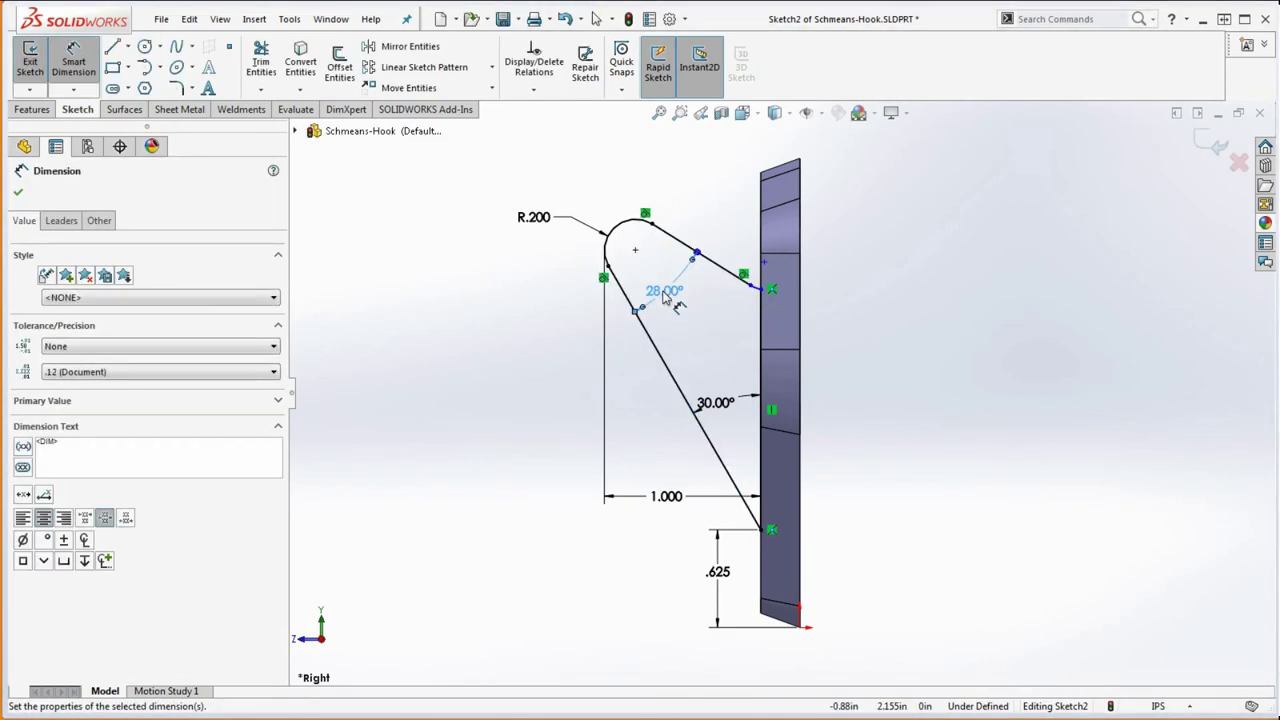
{"action": "key", "text": "Escape"}
{"action": "scroll", "coordinate": [785, 290], "scroll_direction": "down", "scroll_amount": 6}
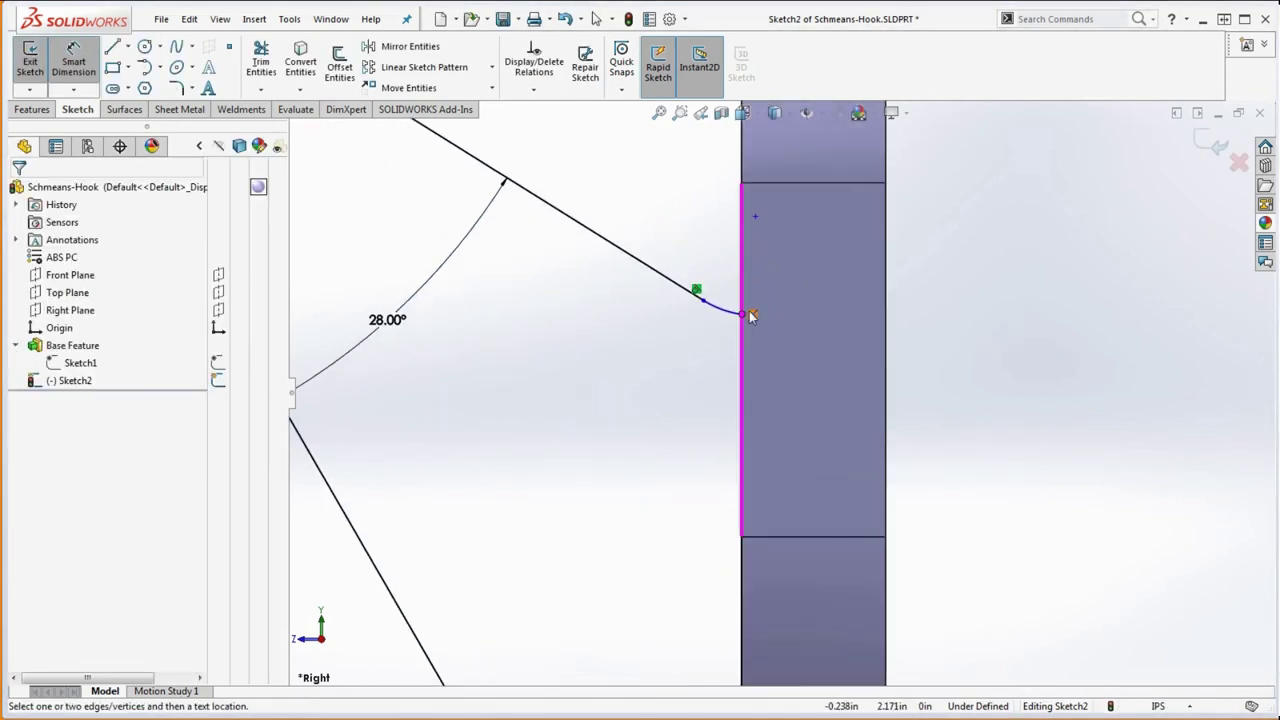
Move the small arc's endpoint onto the wall and make the arc tangent to the wall line.
{"action": "left_click_drag", "start_coordinate": [744, 316], "coordinate": [663, 303]}
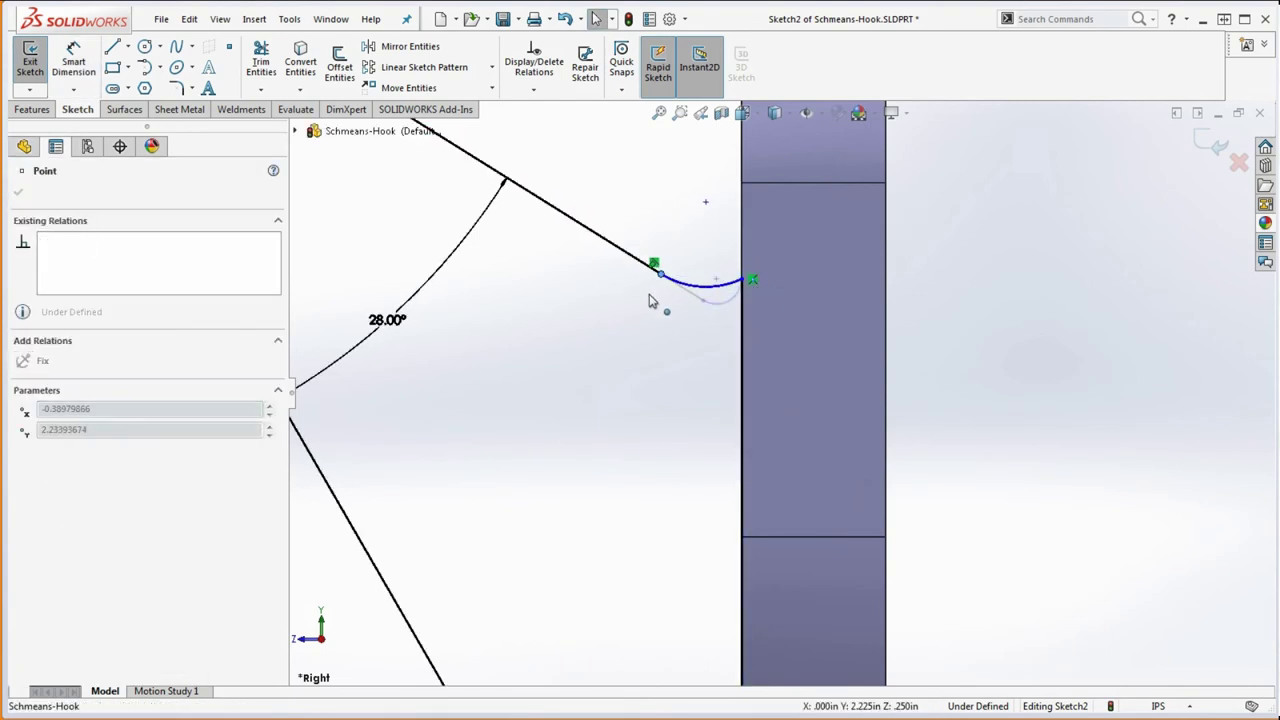
{"action": "left_click", "coordinate": [677, 323]}
{"action": "left_click_drag", "start_coordinate": [744, 283], "coordinate": [745, 257]}
{"action": "left_click", "coordinate": [737, 263]}
{"action": "left_click", "coordinate": [742, 296], "text": "ctrl"}
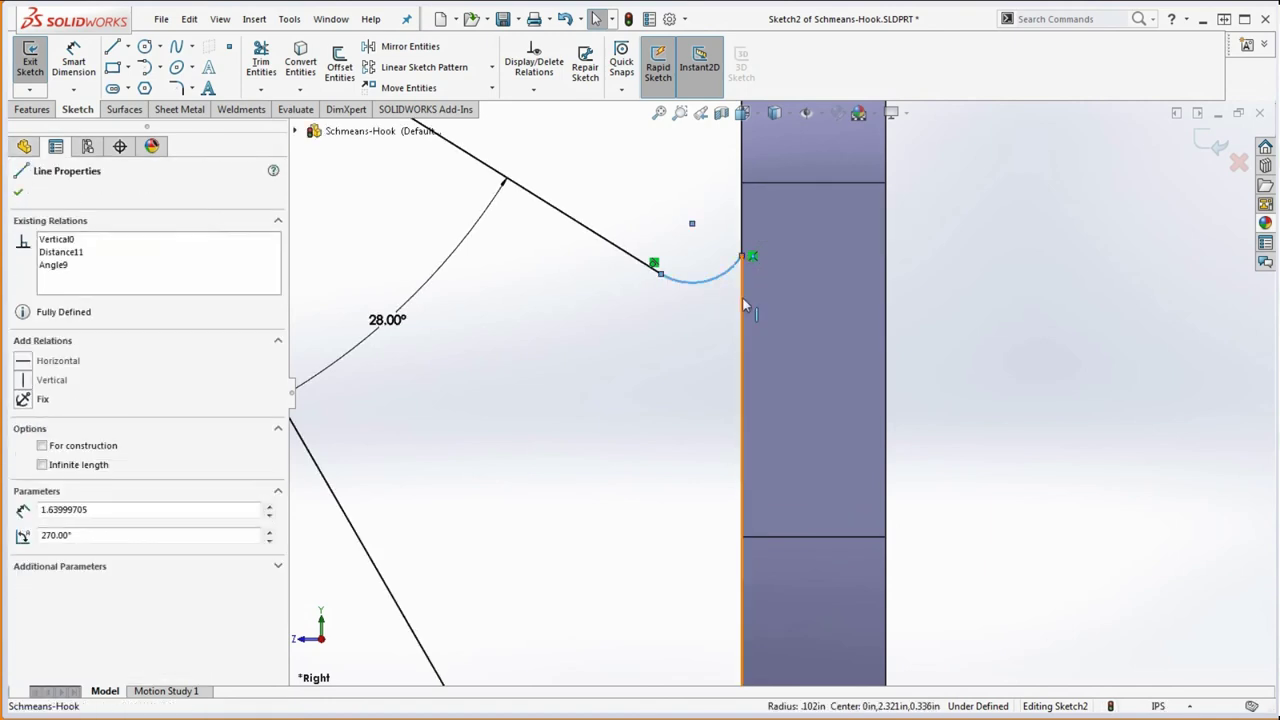
{"action": "left_click", "coordinate": [24, 452]}
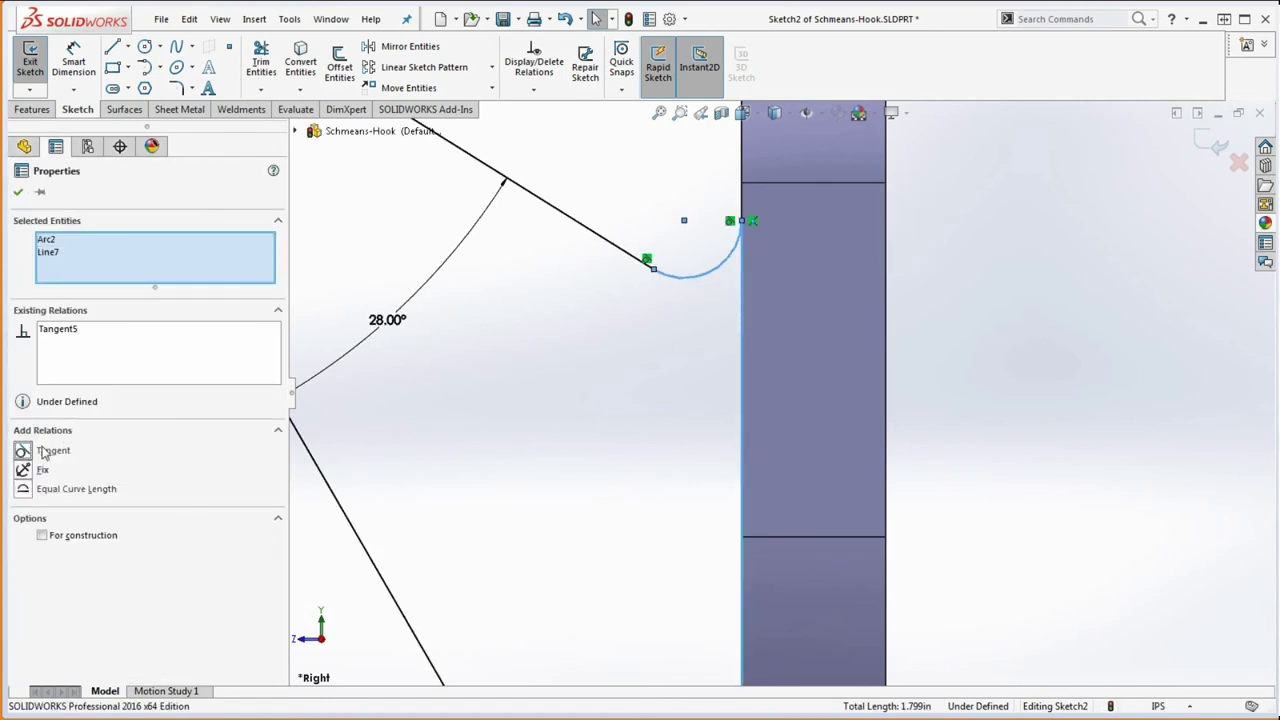
{"action": "left_click", "coordinate": [482, 398]}
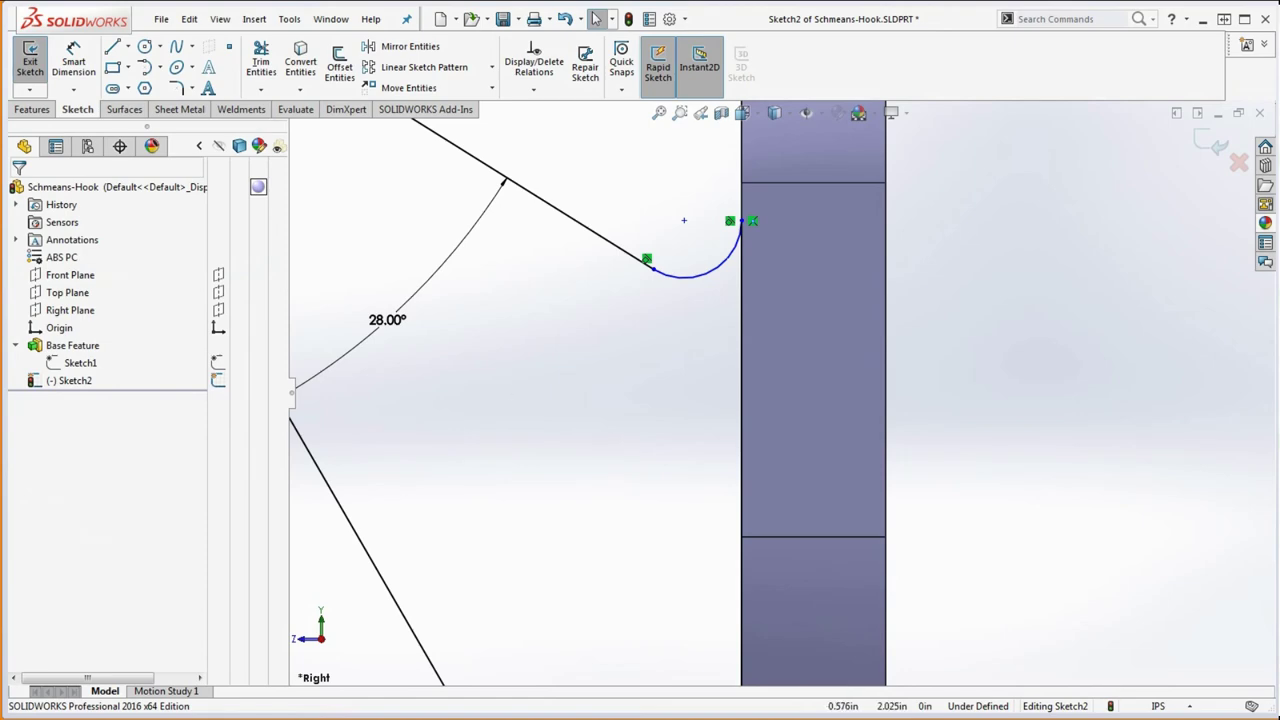
Make the small arc equal to the R.200 tip arc and exit the sketch.
{"action": "key", "text": "alt+Tab"}
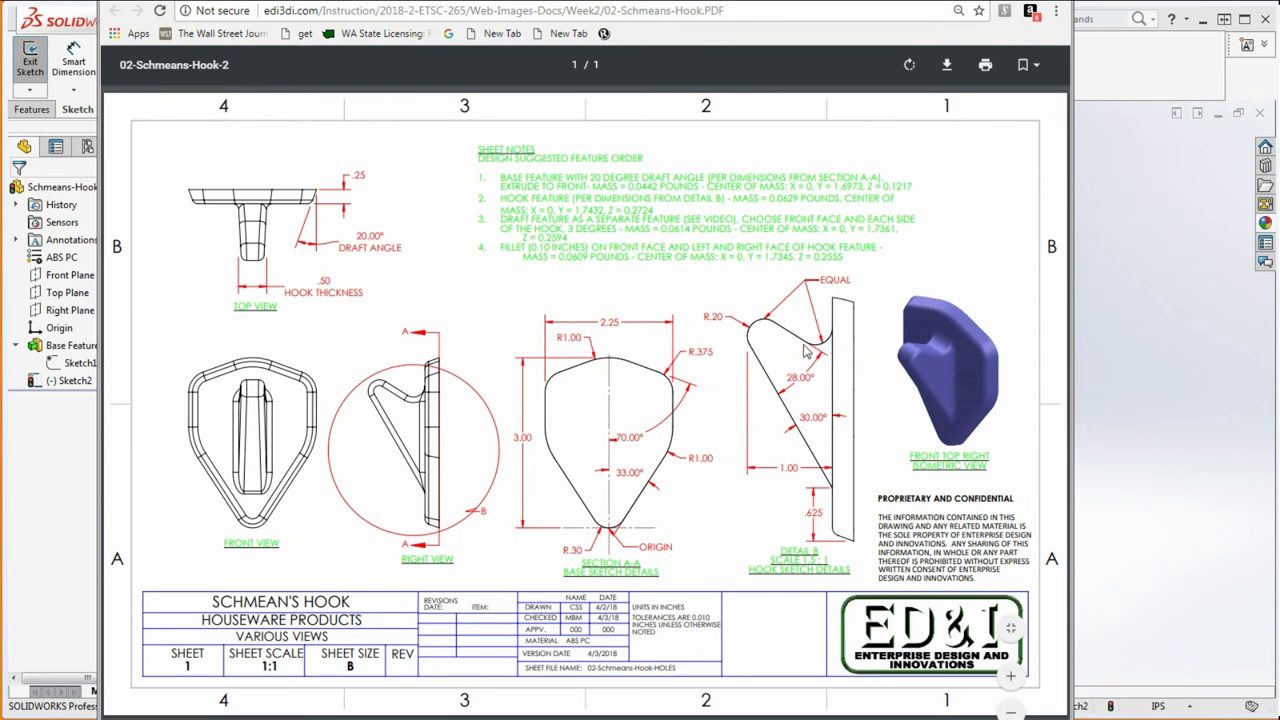
{"action": "key", "text": "alt+Tab"}
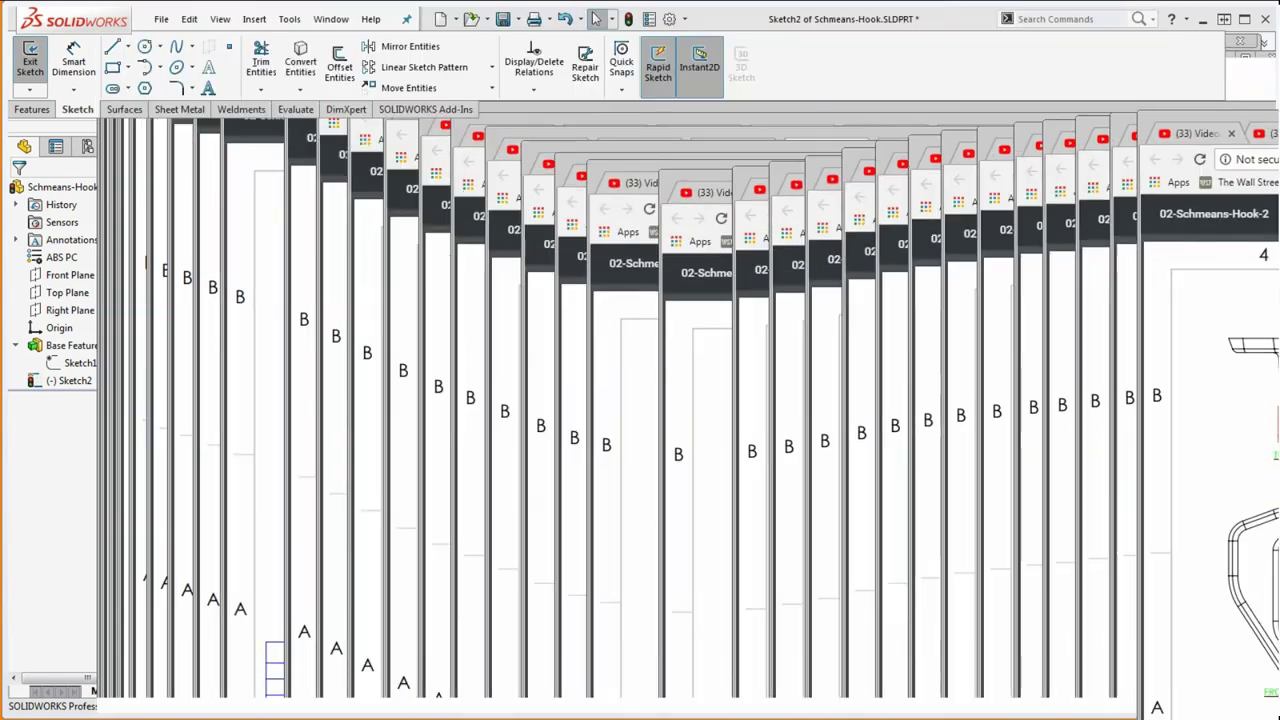
{"action": "left_click", "coordinate": [708, 285]}
{"action": "scroll", "coordinate": [740, 387], "scroll_direction": "up", "scroll_amount": 3}
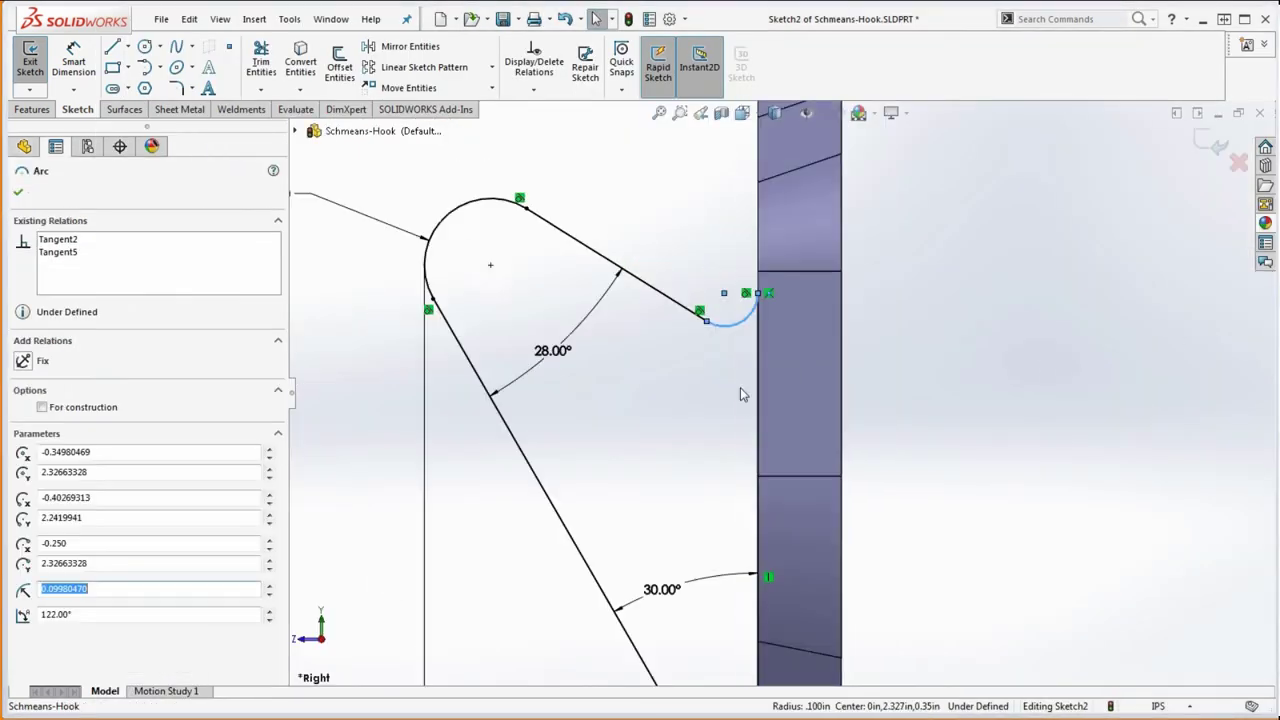
{"action": "left_click", "coordinate": [592, 302], "text": "ctrl"}
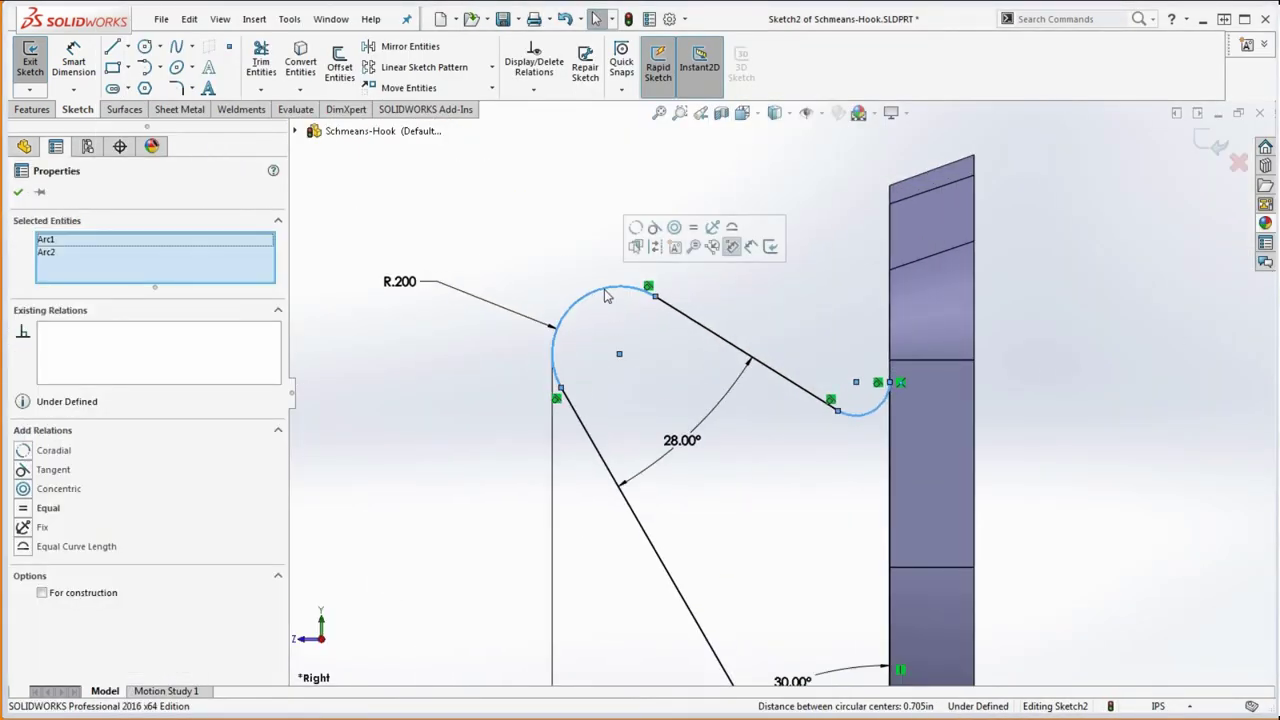
{"action": "left_click", "coordinate": [692, 232]}
{"action": "left_click", "coordinate": [777, 290]}
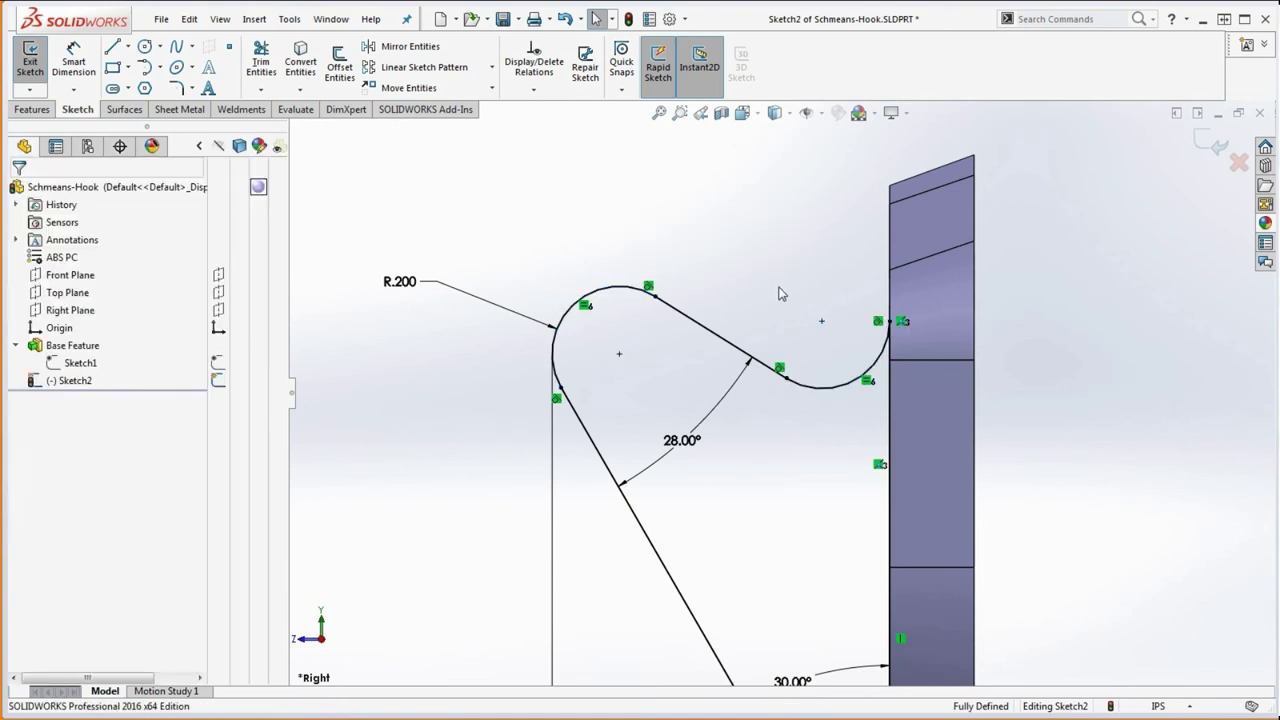
{"action": "scroll", "coordinate": [789, 277], "scroll_direction": "up", "scroll_amount": 4}
{"action": "scroll", "coordinate": [819, 529], "scroll_direction": "down", "scroll_amount": 2}
{"action": "scroll", "coordinate": [818, 518], "scroll_direction": "up", "scroll_amount": 2}
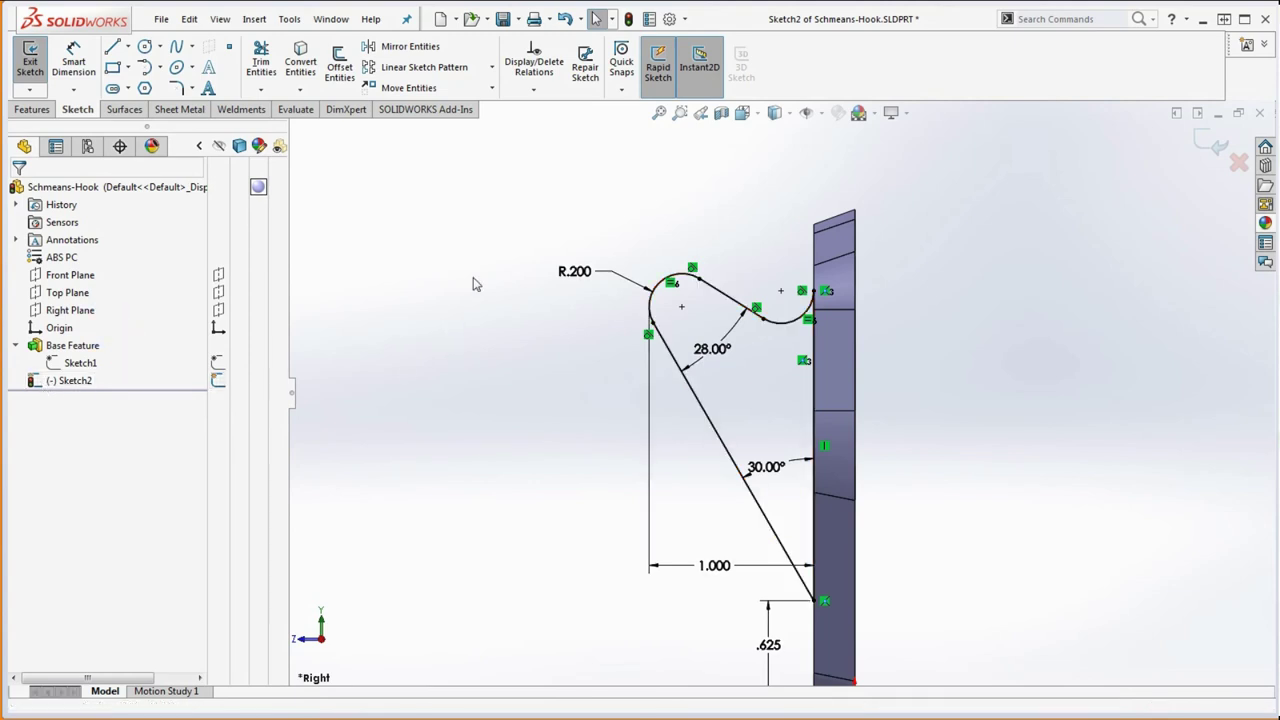
{"action": "left_click", "coordinate": [629, 21]}
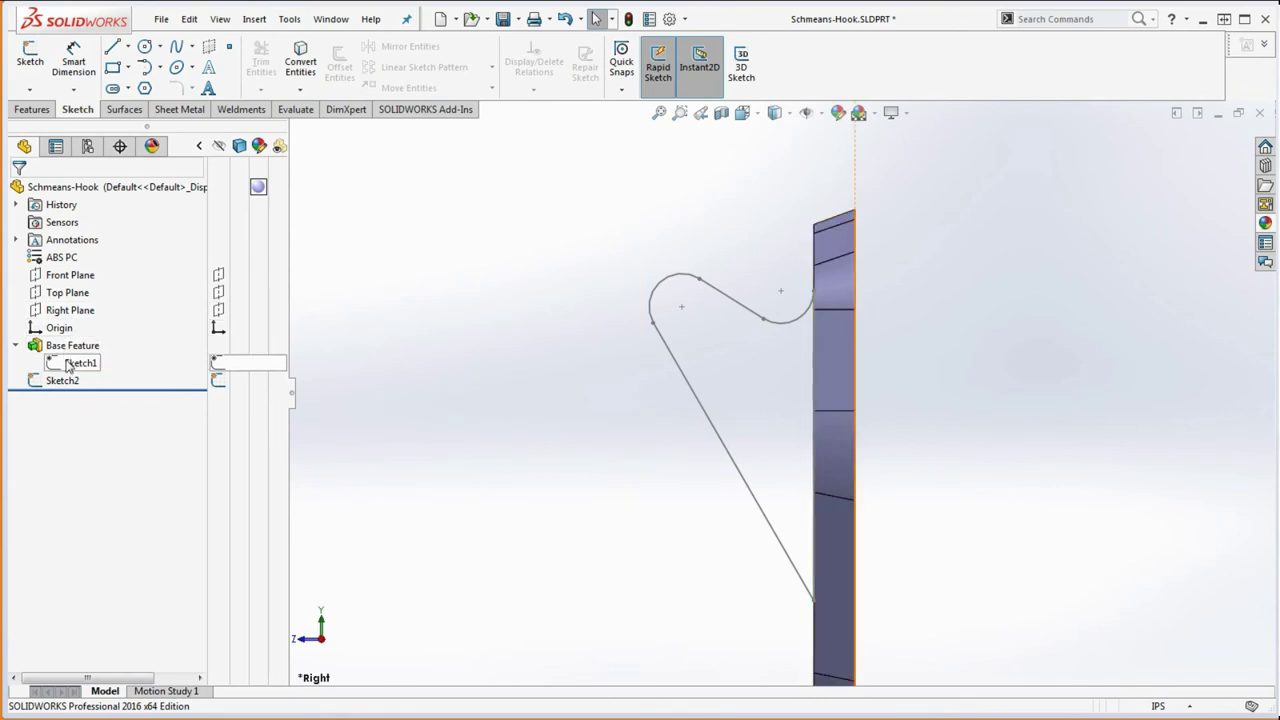
Orbit to an angled view, select the Sketch2 hook profile, and show the Features tools.
{"action": "middle_click_drag", "start_coordinate": [498, 413], "coordinate": [511, 417]}
{"action": "middle_click_drag", "start_coordinate": [552, 482], "coordinate": [546, 478]}
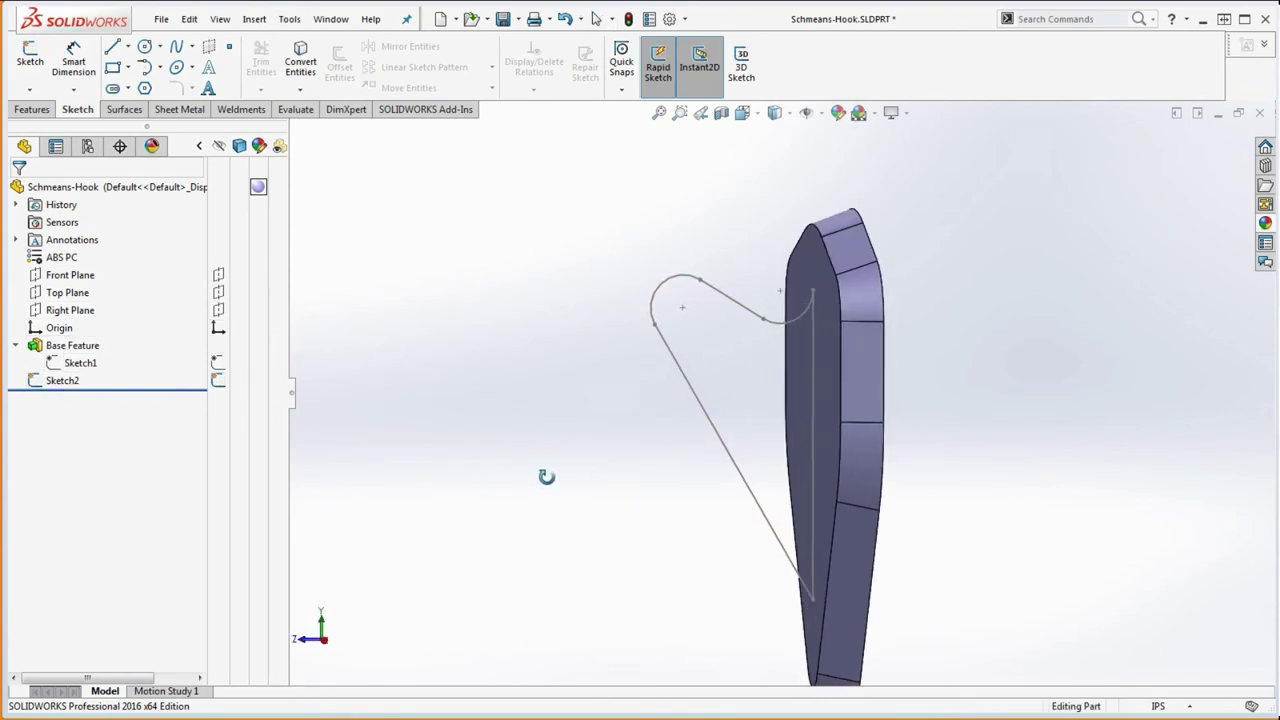
{"action": "left_click", "coordinate": [708, 422]}
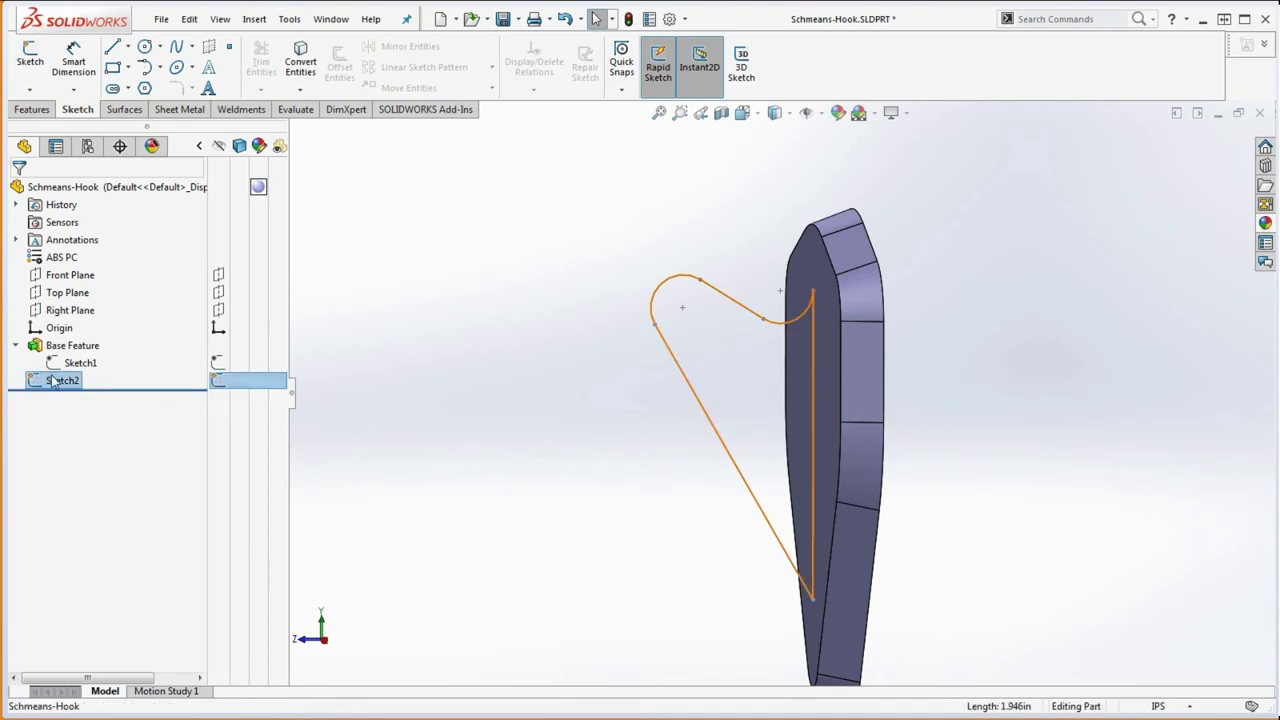
{"action": "left_click", "coordinate": [31, 109]}
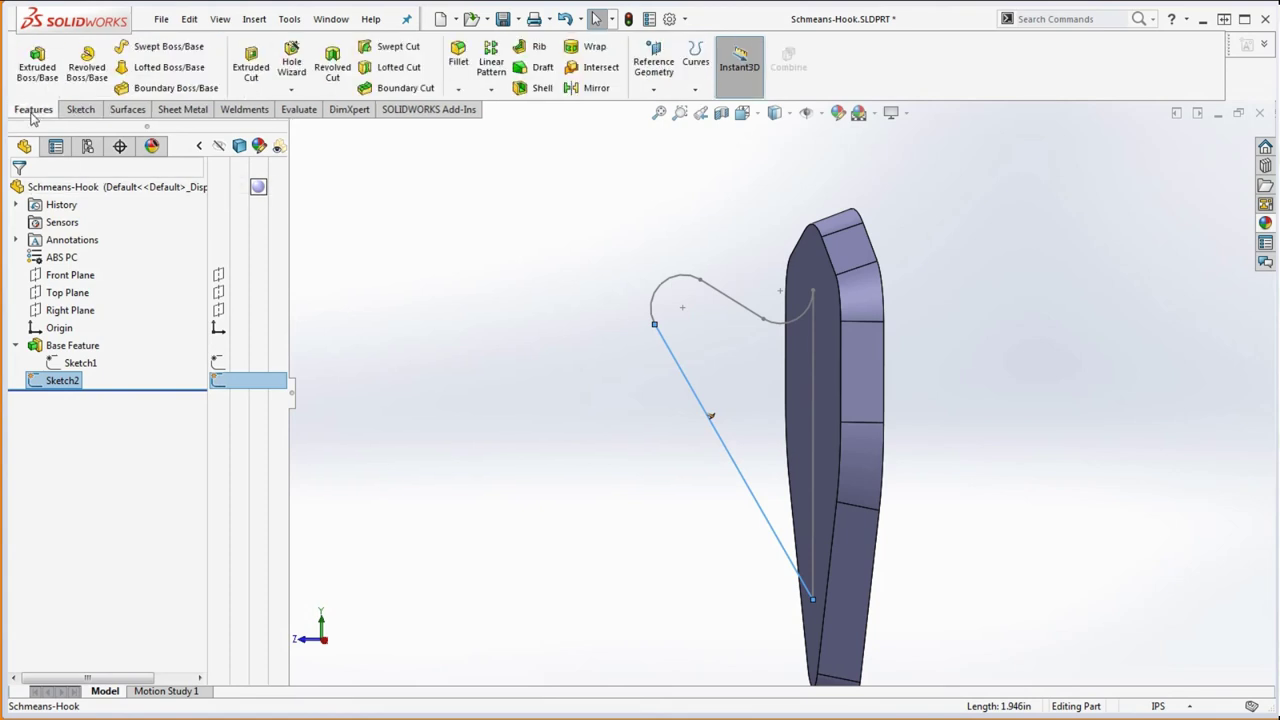
Extrude Sketch2 with a Mid Plane end condition and 0.5 in depth.
{"action": "left_click", "coordinate": [40, 62]}
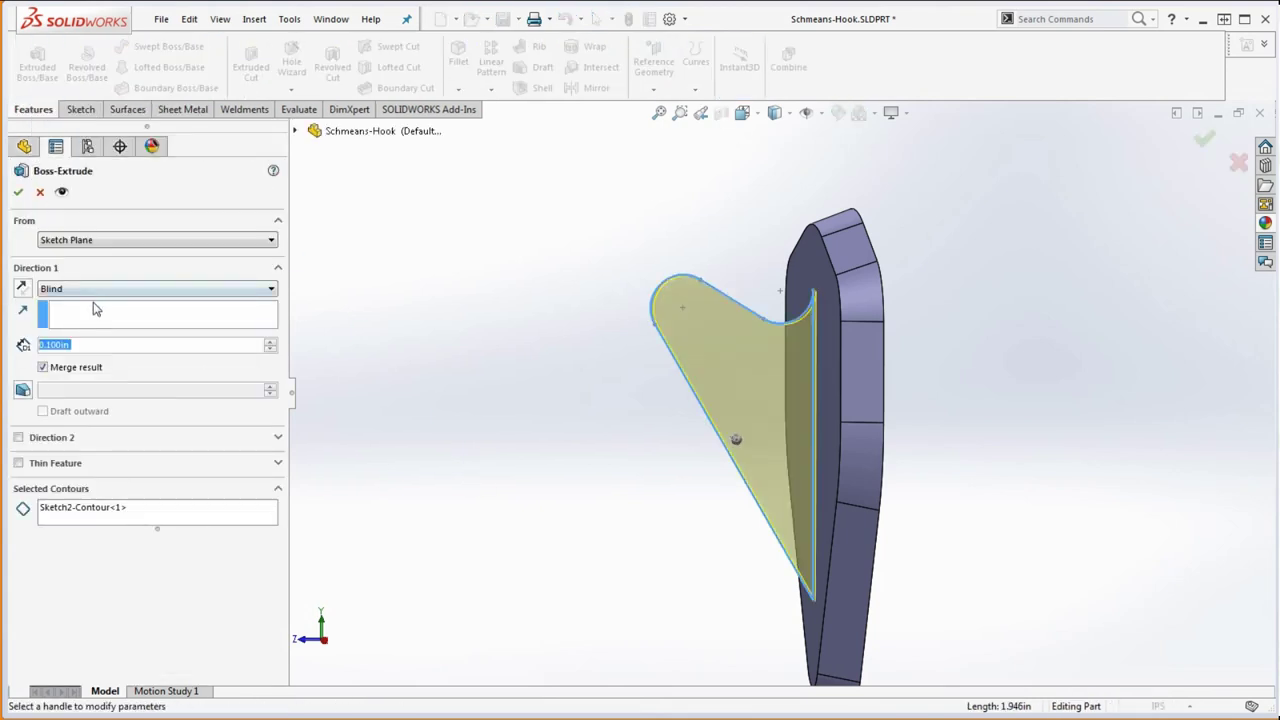
{"action": "left_click", "coordinate": [100, 289]}
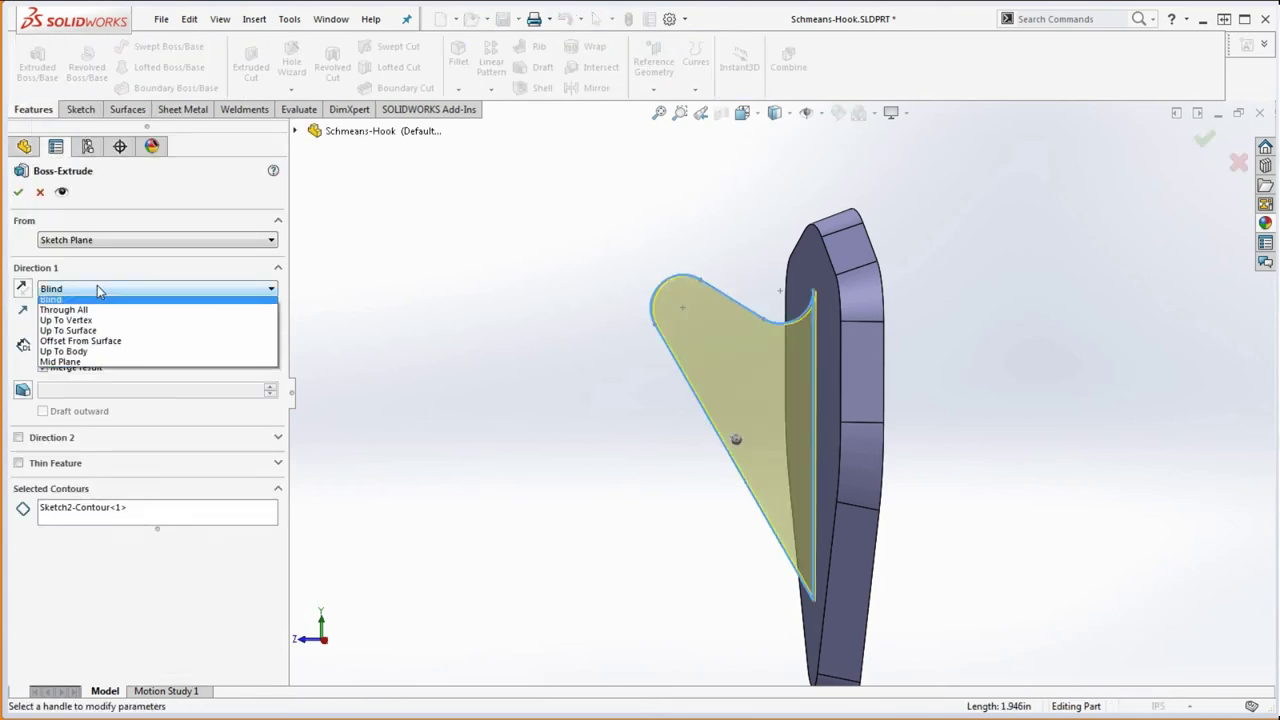
{"action": "left_click", "coordinate": [87, 366]}
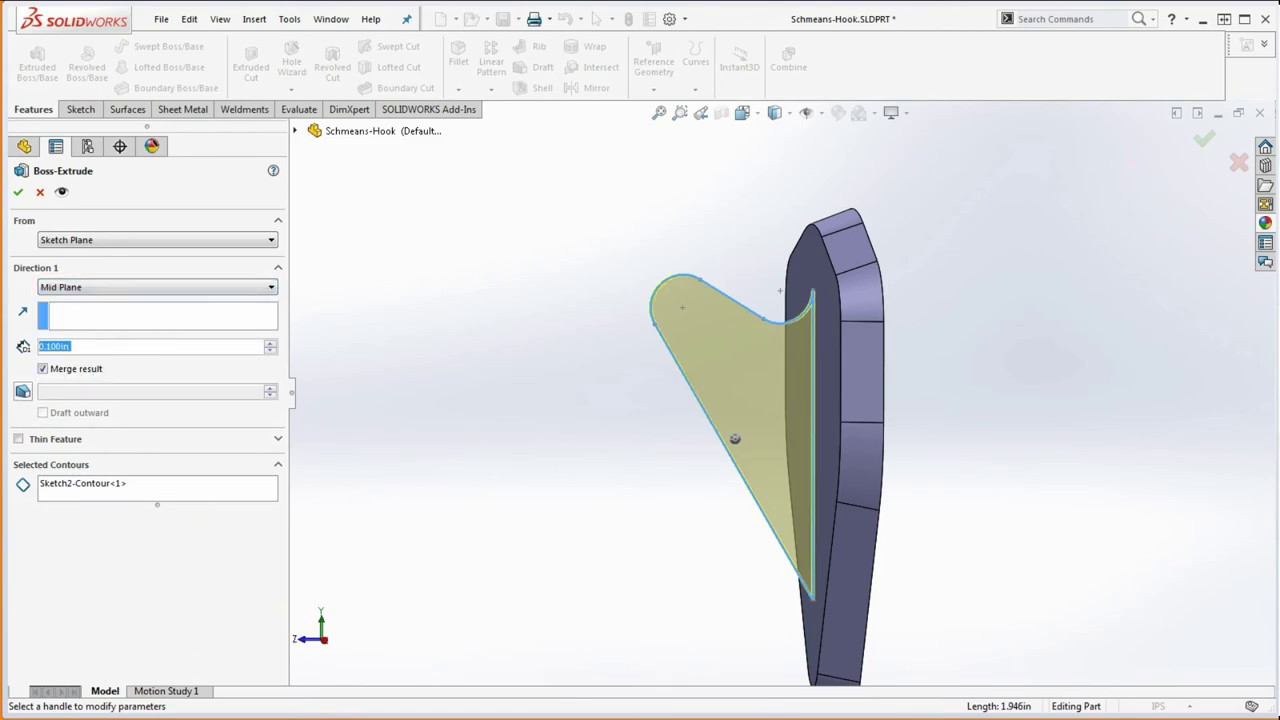
{"action": "key", "text": "alt+Tab"}
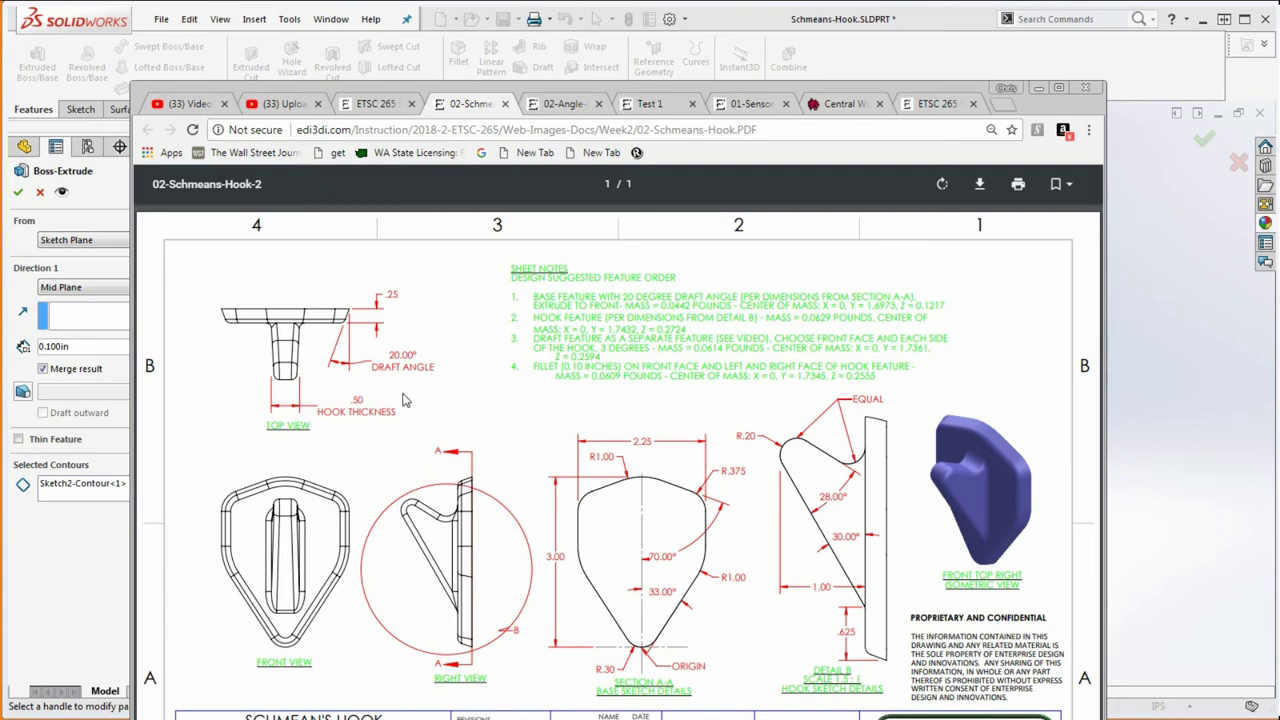
{"action": "left_click", "coordinate": [1038, 87]}
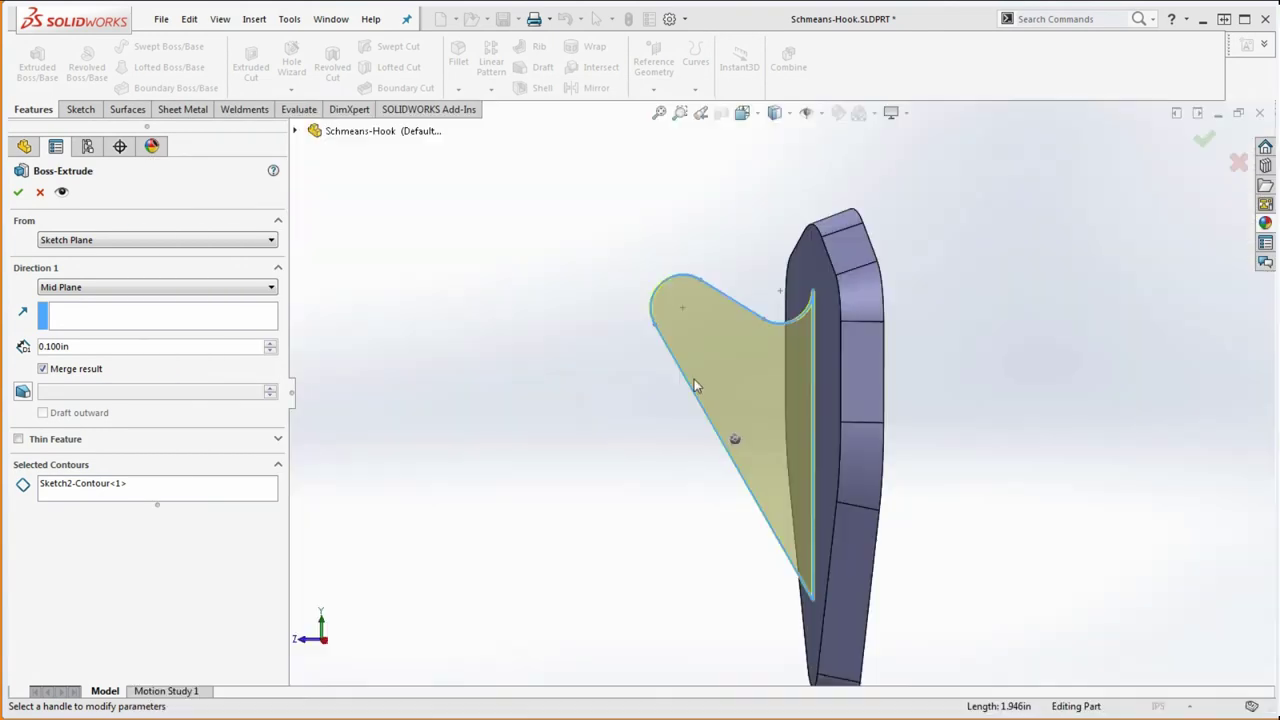
{"action": "double_click", "coordinate": [70, 346]}
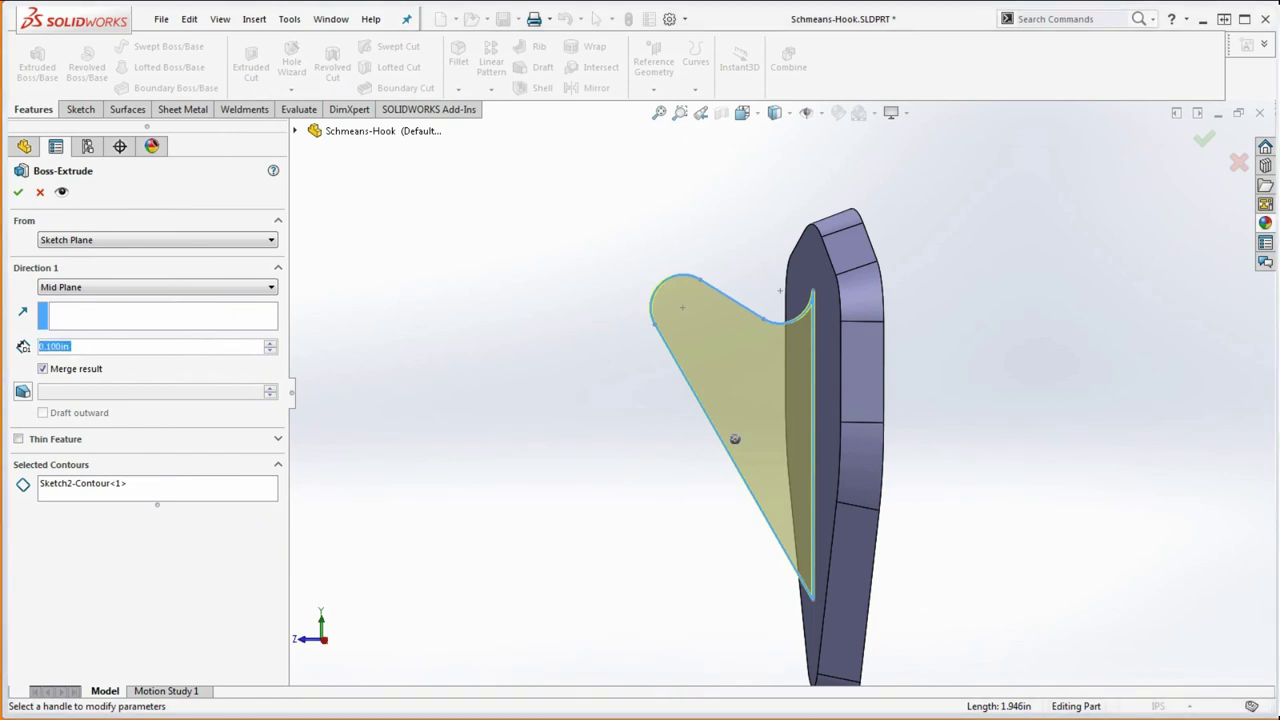
{"action": "type", "text": "0.5"}
{"action": "key", "text": "Return"}
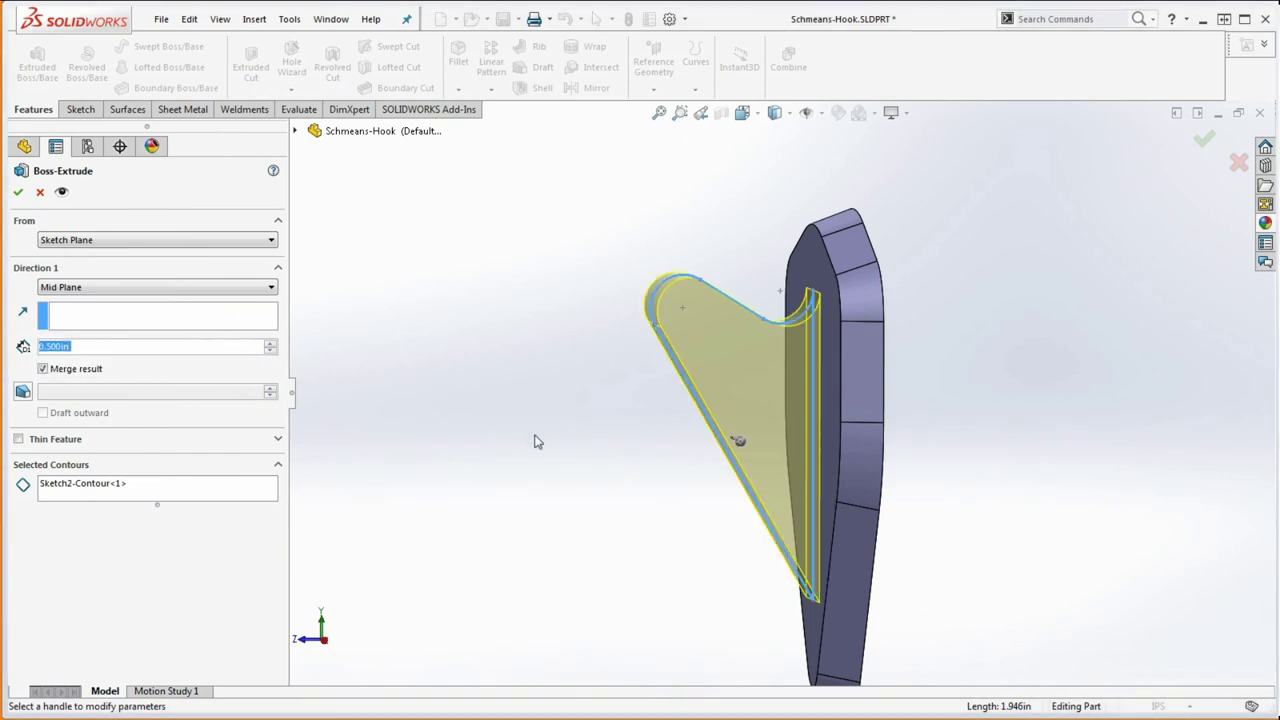
Try a flipped one-sided depth, return to Mid Plane, and accept the 0.500 in hook extrusion.
{"action": "scroll", "coordinate": [570, 460], "scroll_direction": "up", "scroll_amount": 5}
{"action": "middle_click_drag", "start_coordinate": [570, 460], "coordinate": [604, 502]}
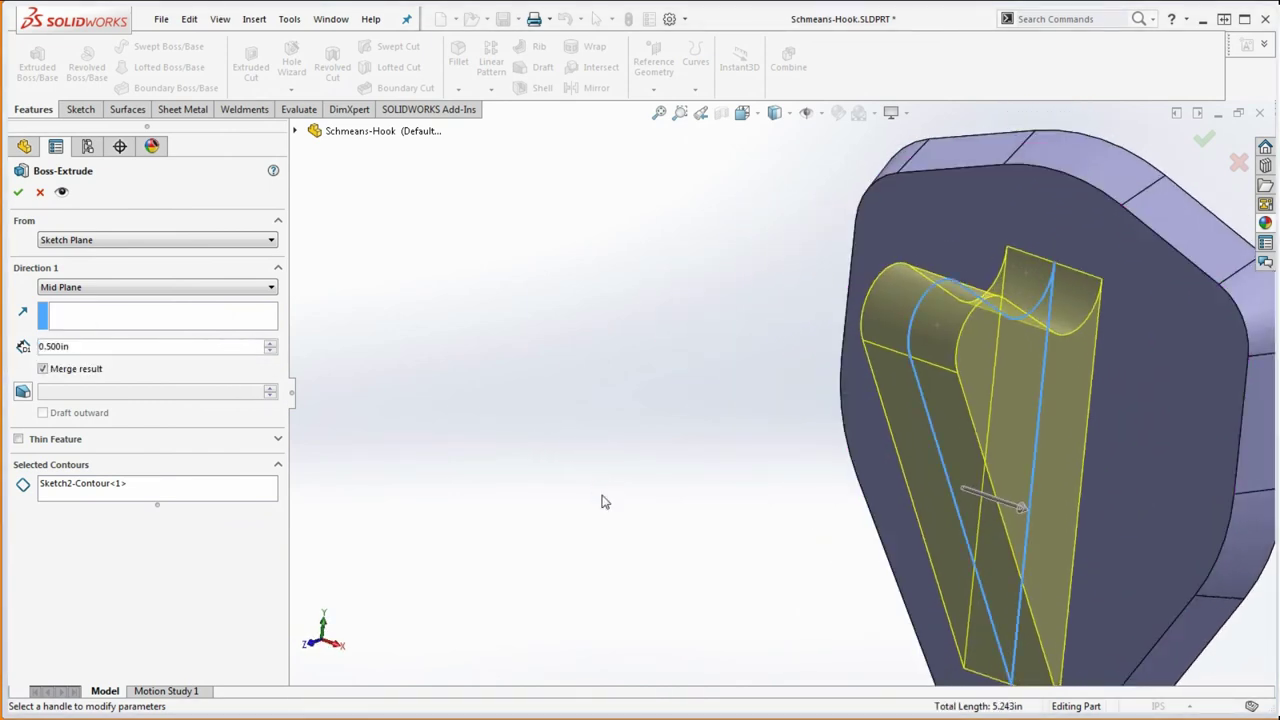
{"action": "left_click", "coordinate": [99, 289]}
{"action": "left_click", "coordinate": [84, 300]}
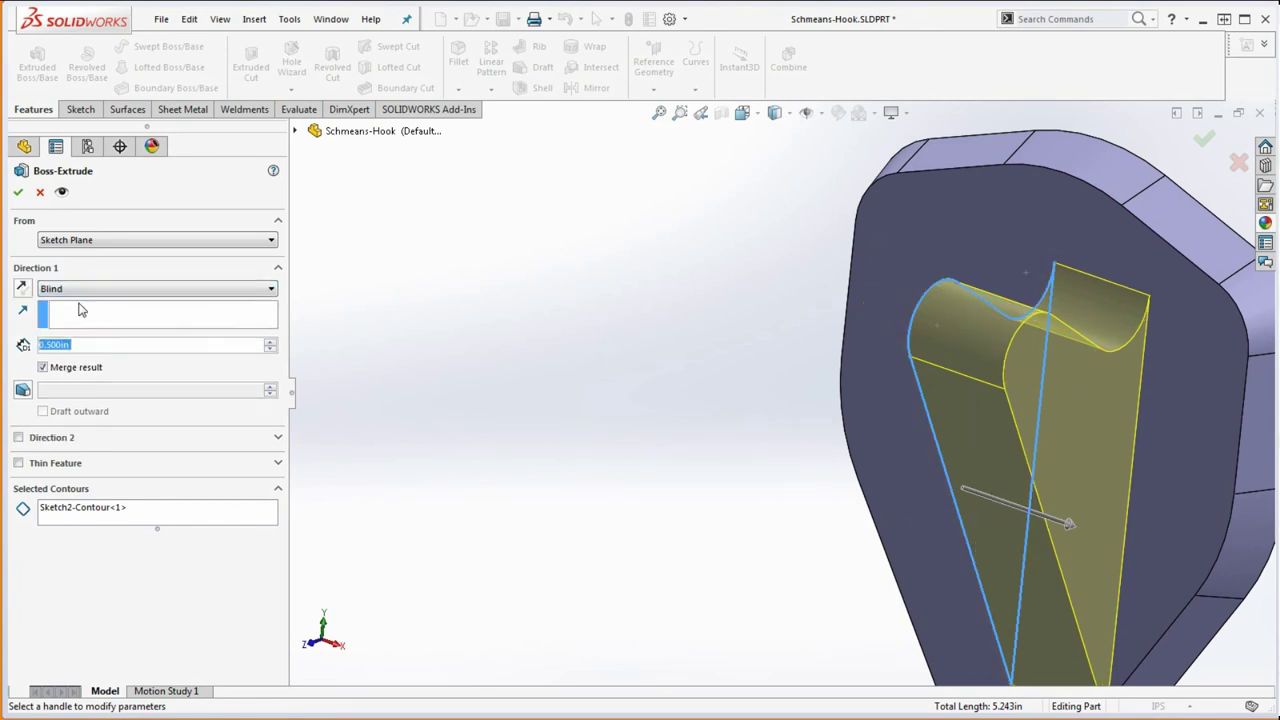
{"action": "left_click", "coordinate": [23, 289]}
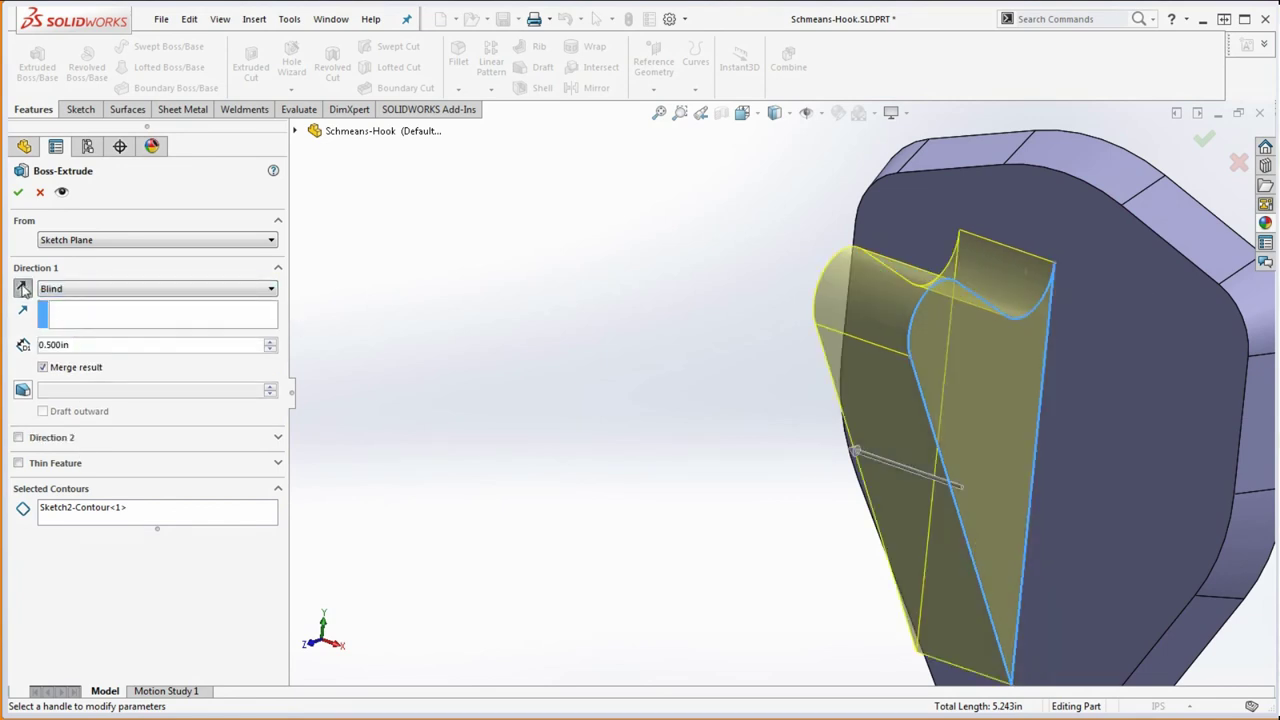
{"action": "left_click", "coordinate": [71, 289]}
{"action": "left_click", "coordinate": [85, 366]}
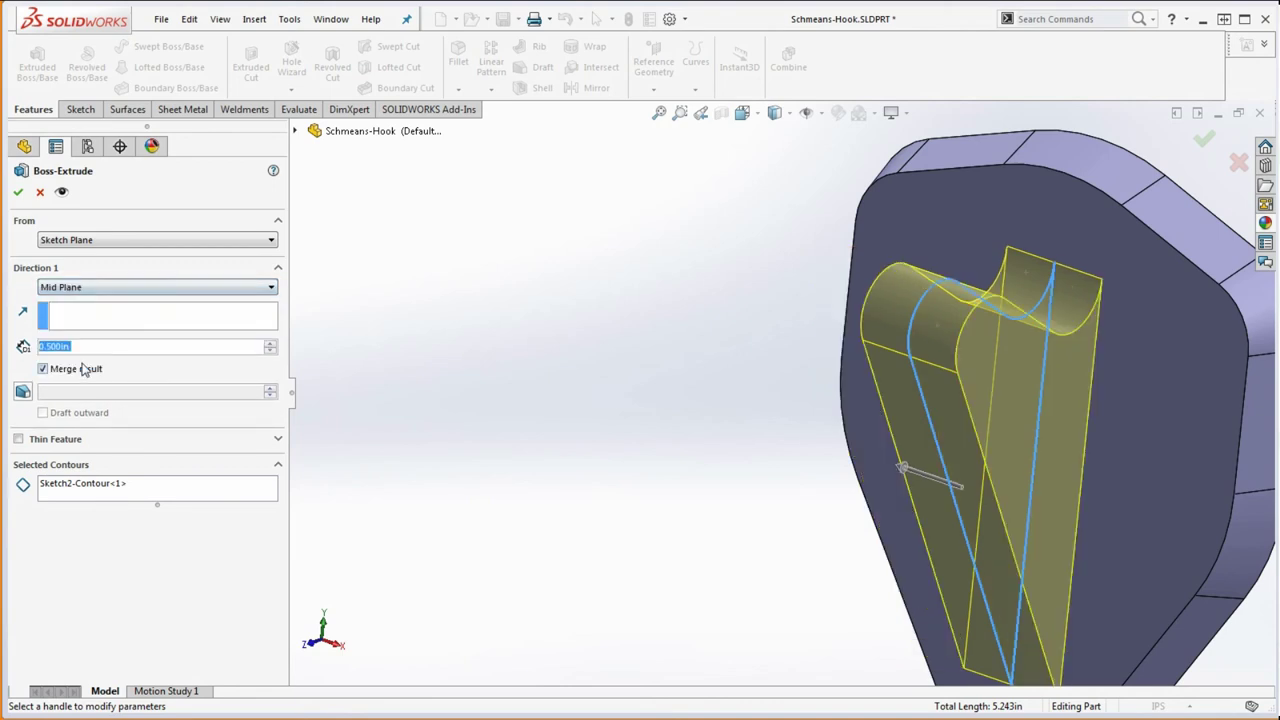
{"action": "left_click", "coordinate": [18, 192]}
{"action": "left_click", "coordinate": [602, 357]}
Compare the part's Mass Properties against the drawing's 0.0629 lb mass, then close the report.
{"action": "scroll", "coordinate": [797, 405], "scroll_direction": "up", "scroll_amount": 3}
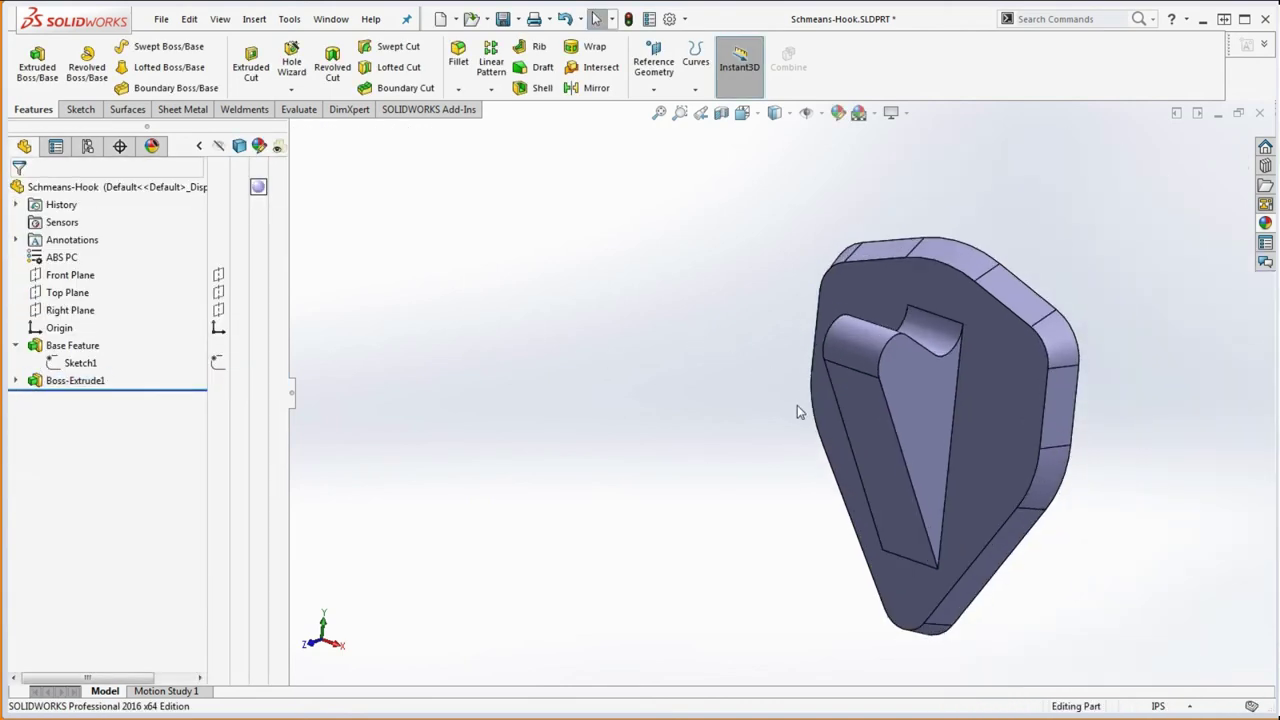
{"action": "left_click", "coordinate": [298, 110]}
{"action": "left_click", "coordinate": [121, 72]}
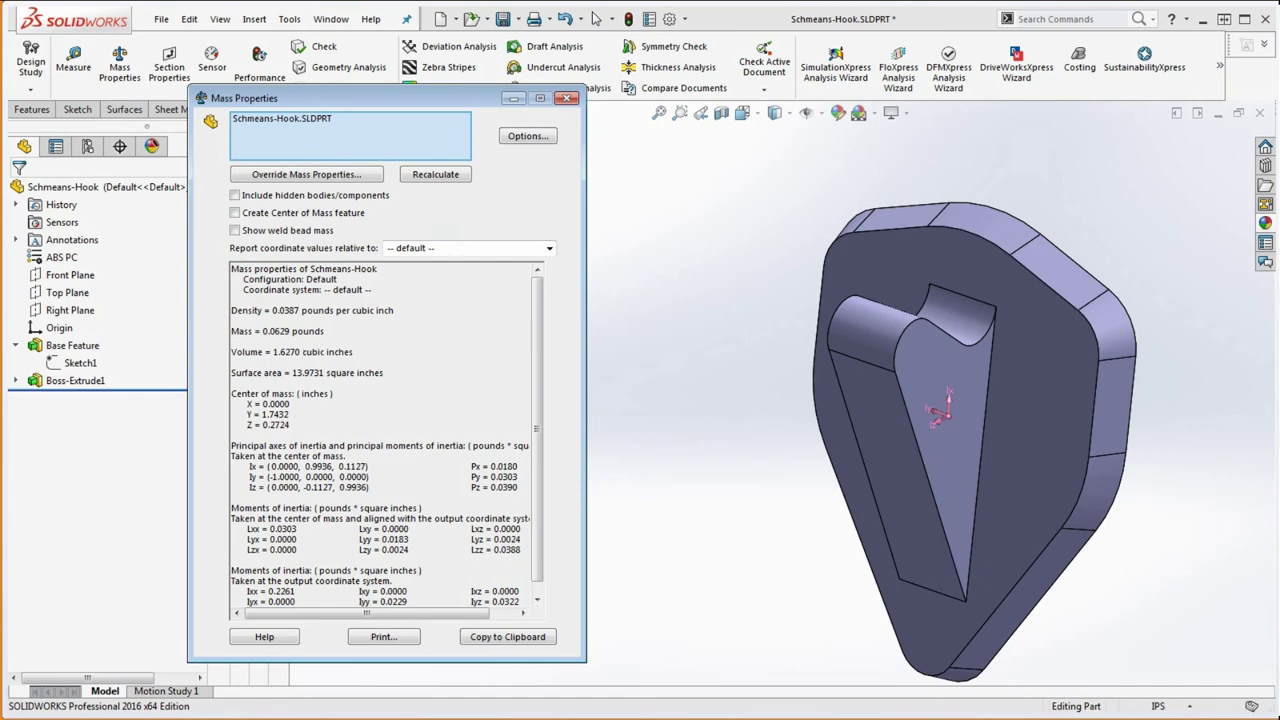
{"action": "key", "text": "alt+Tab"}
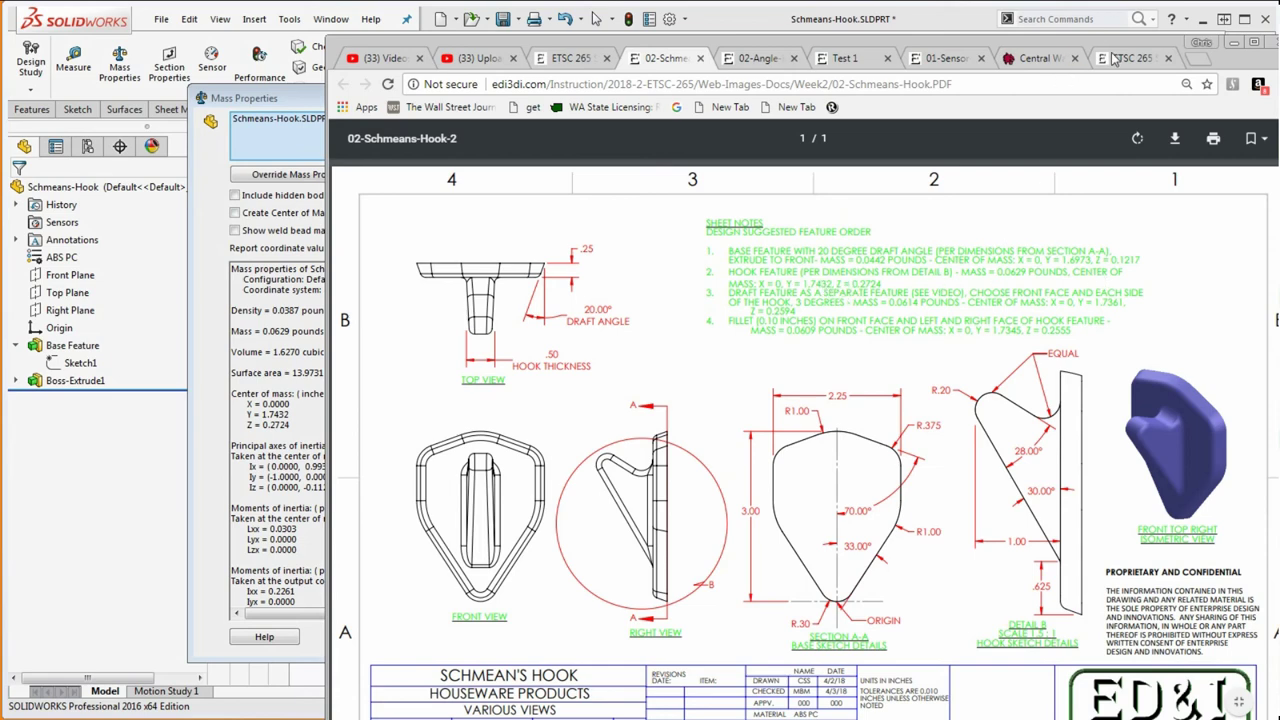
{"action": "left_click_drag", "start_coordinate": [1105, 53], "coordinate": [1190, 47]}
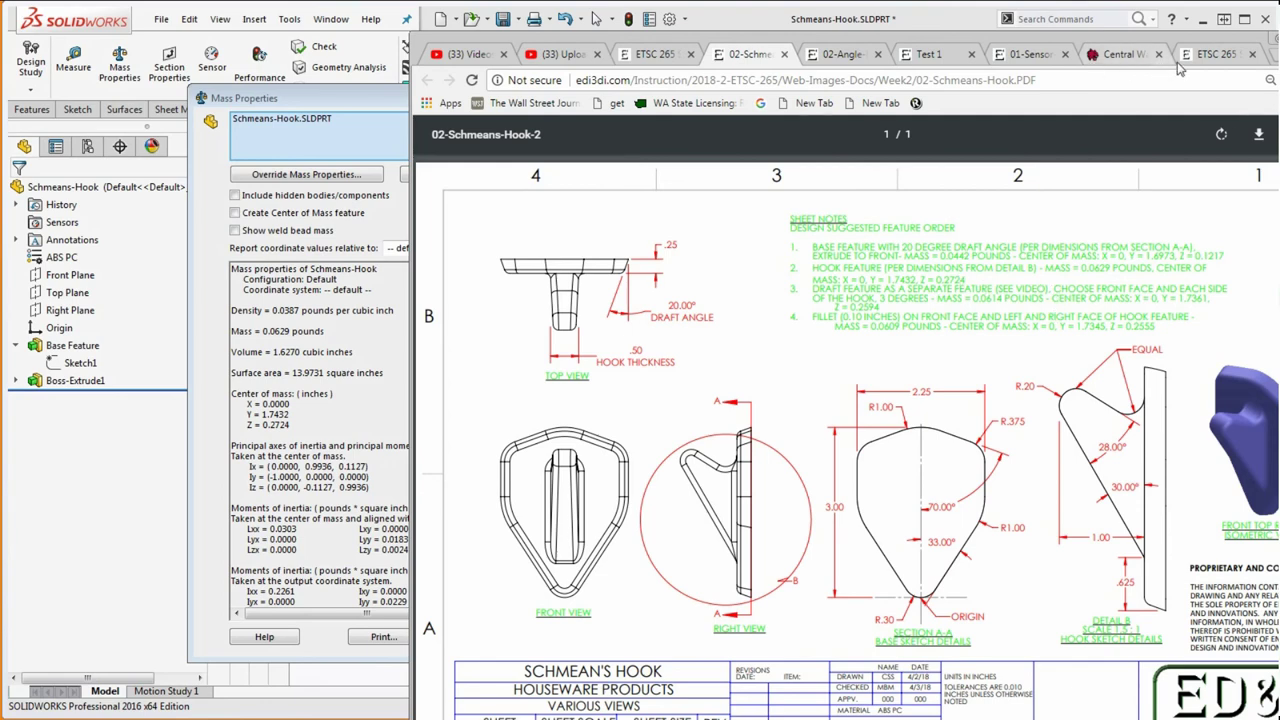
{"action": "key", "text": "super+Down"}
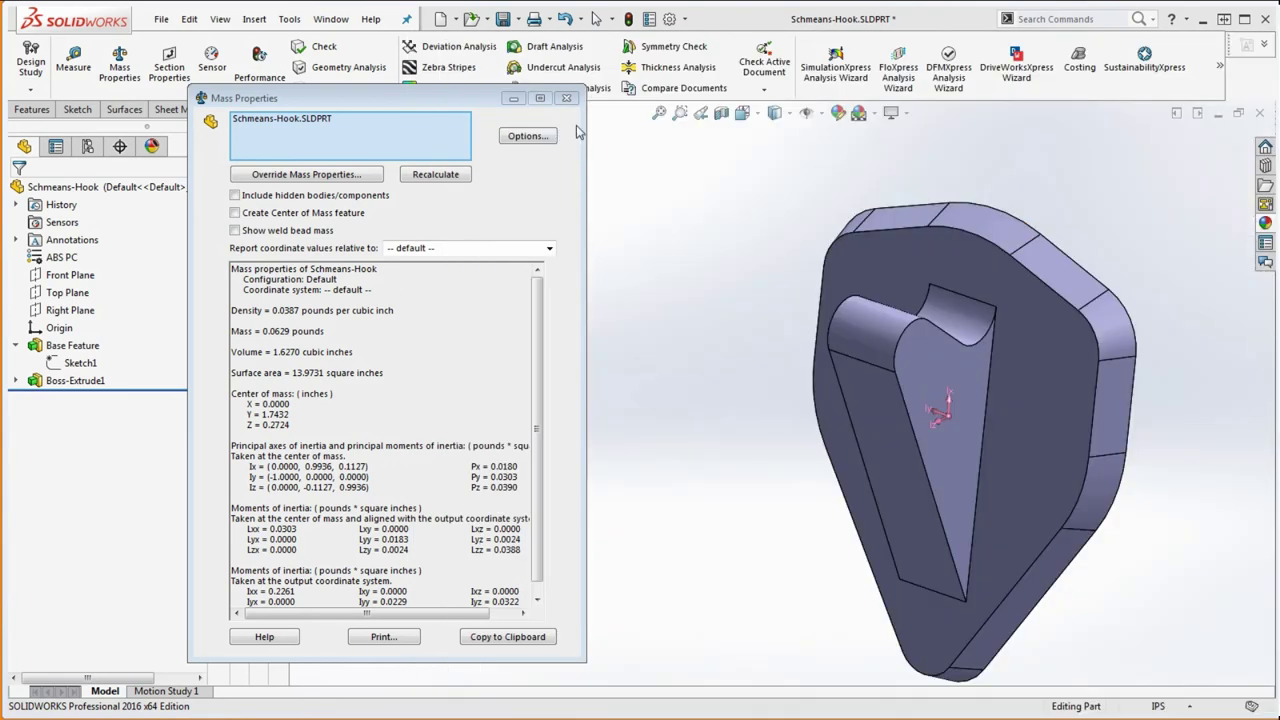
{"action": "left_click", "coordinate": [567, 99]}
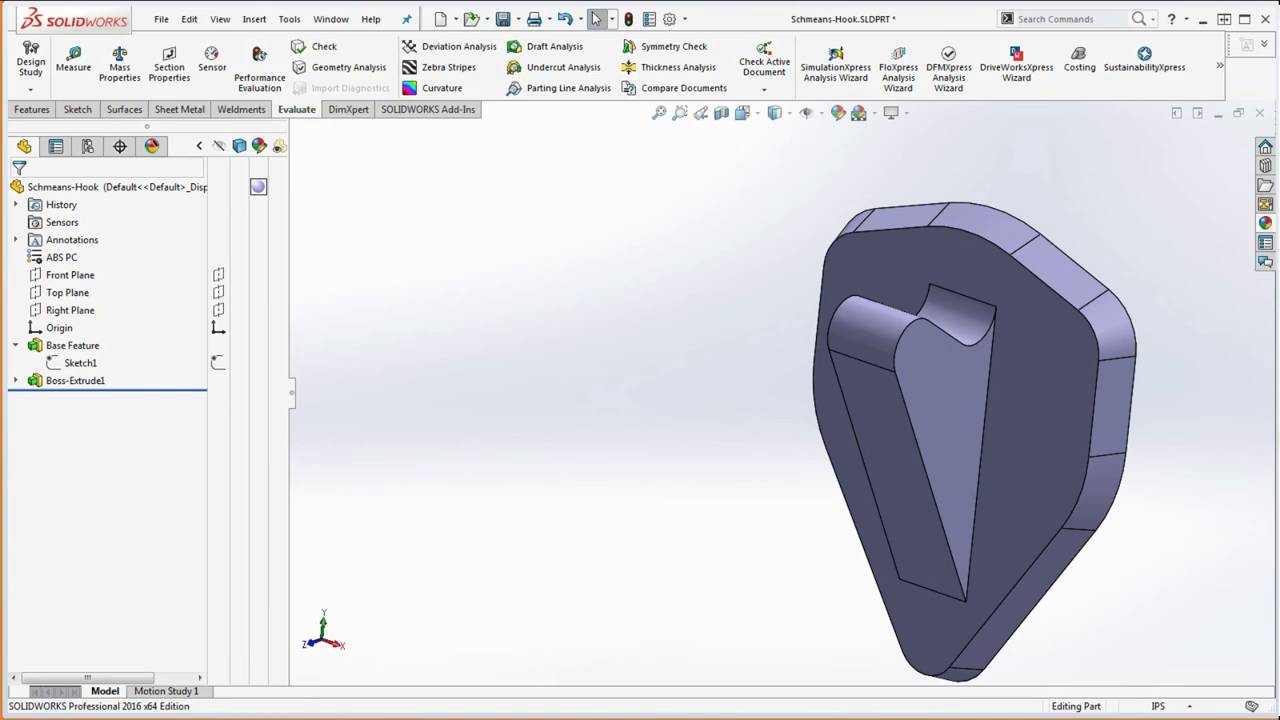
Save the part and recheck the drawing before returning to the model.
{"action": "key", "text": "ctrl+s"}
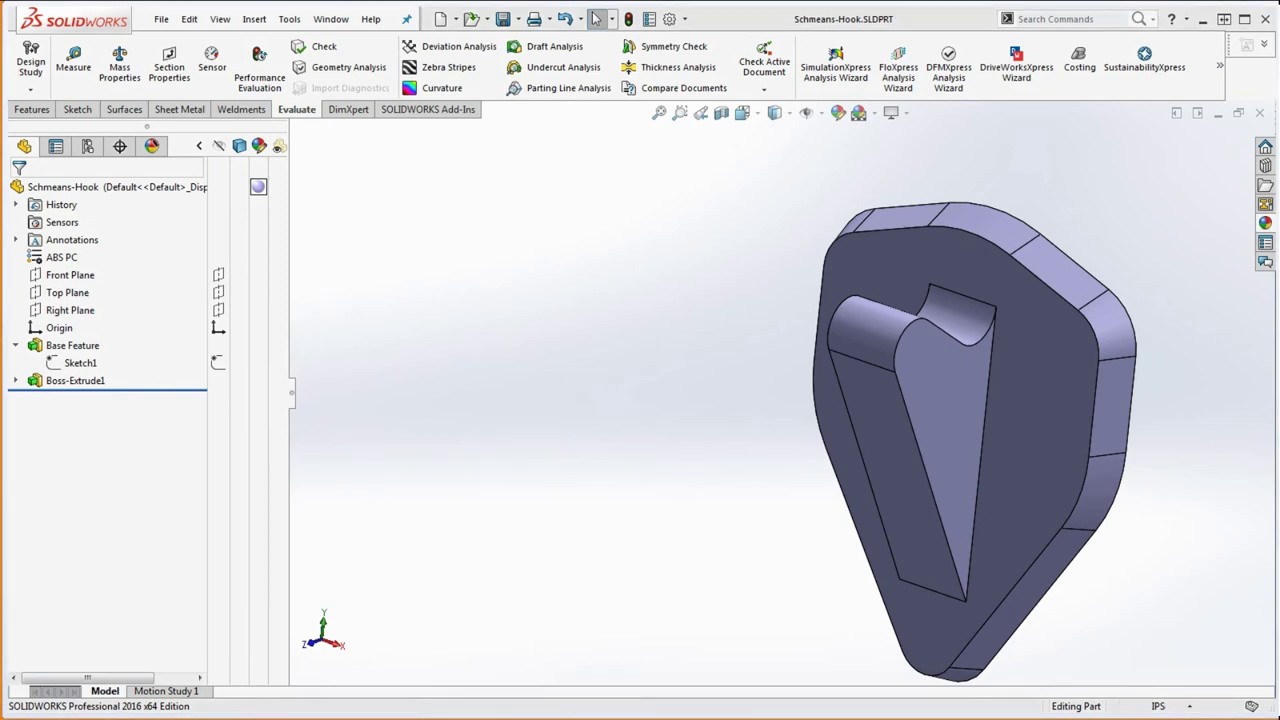
{"action": "key", "text": "alt+Tab"}
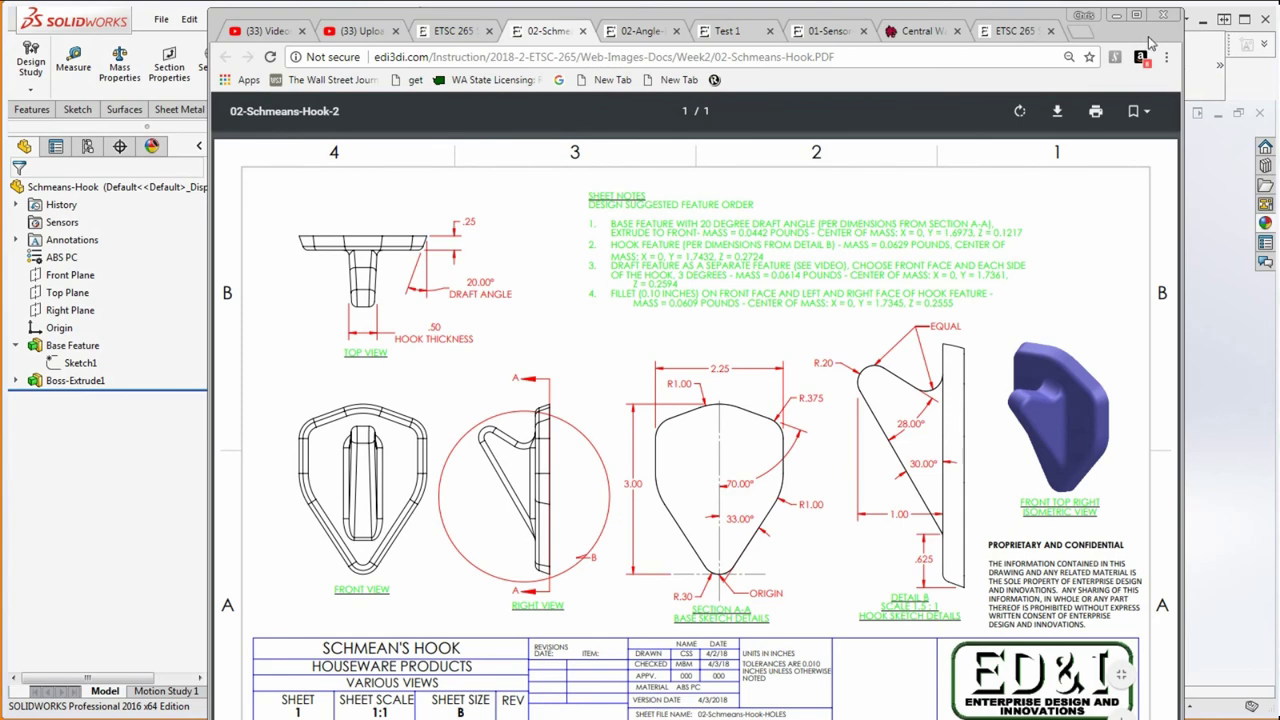
{"action": "left_click", "coordinate": [1185, 35]}
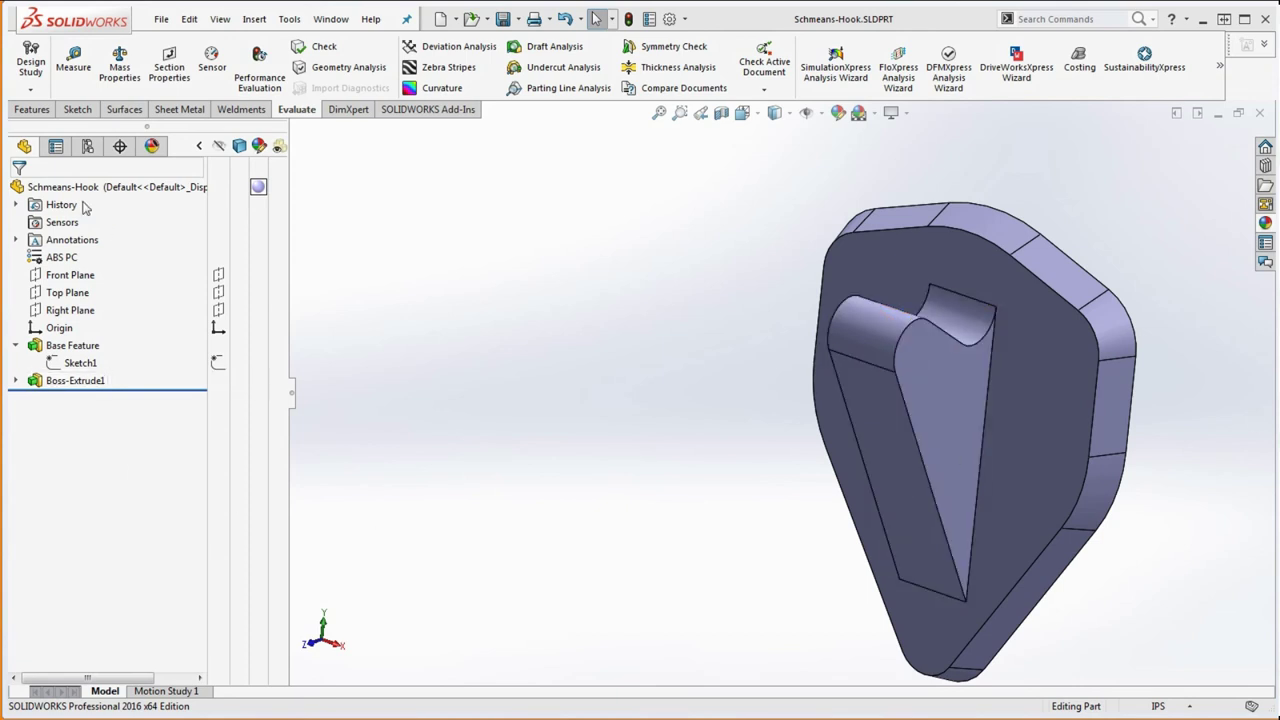
Rename Boss-Extrude1 to 'Hook Feature' in the FeatureManager tree.
{"action": "left_click", "coordinate": [96, 386]}
{"action": "left_click", "coordinate": [96, 386]}
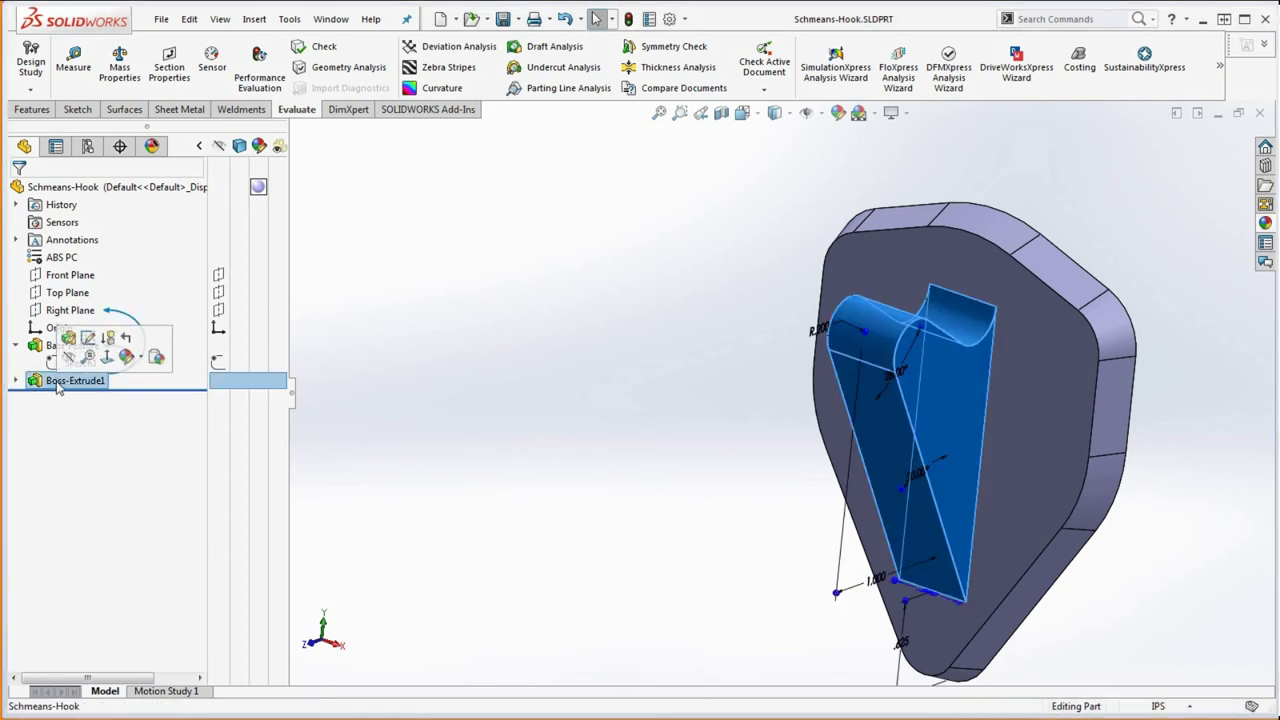
{"action": "type", "text": "Hook"}
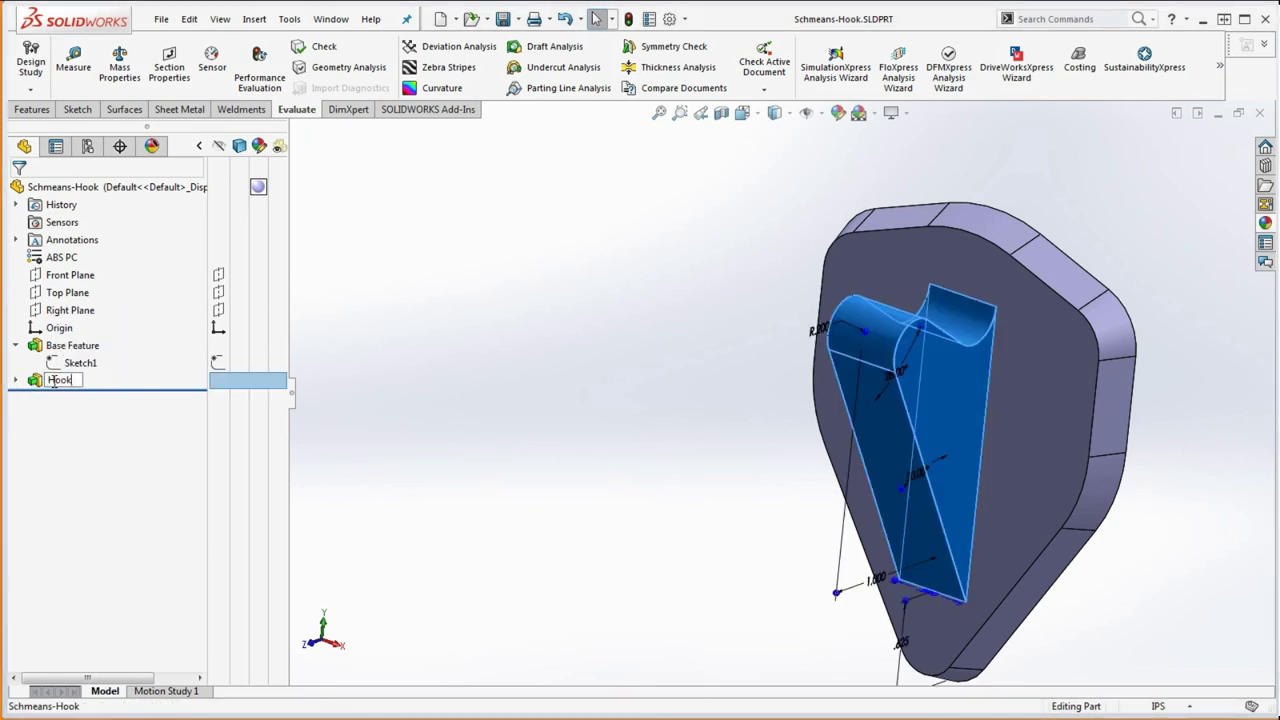
{"action": "type", "text": " Feature"}
{"action": "key", "text": "BackSpace"}
{"action": "key", "text": "BackSpace"}
{"action": "type", "text": "re"}
{"action": "key", "text": "Return"}
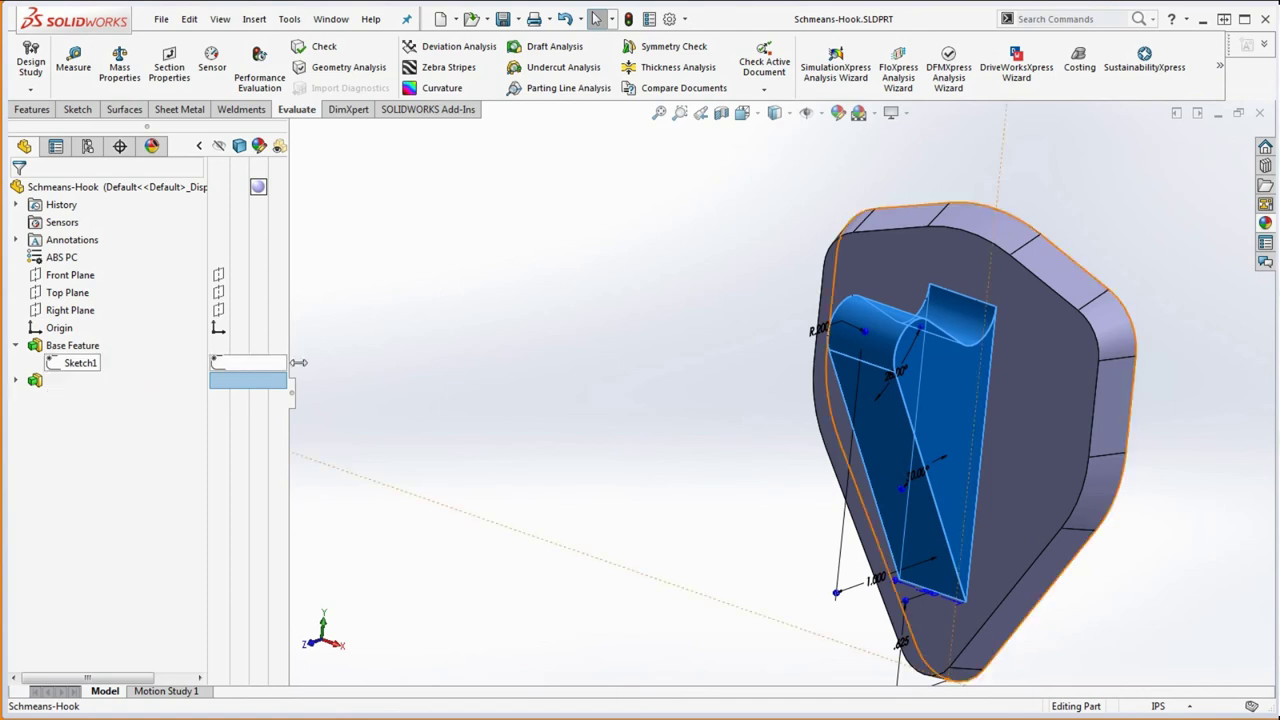
{"action": "left_click", "coordinate": [494, 357]}
{"action": "scroll", "coordinate": [742, 386], "scroll_direction": "up", "scroll_amount": 3}
{"action": "scroll", "coordinate": [742, 386], "scroll_direction": "down", "scroll_amount": 3}
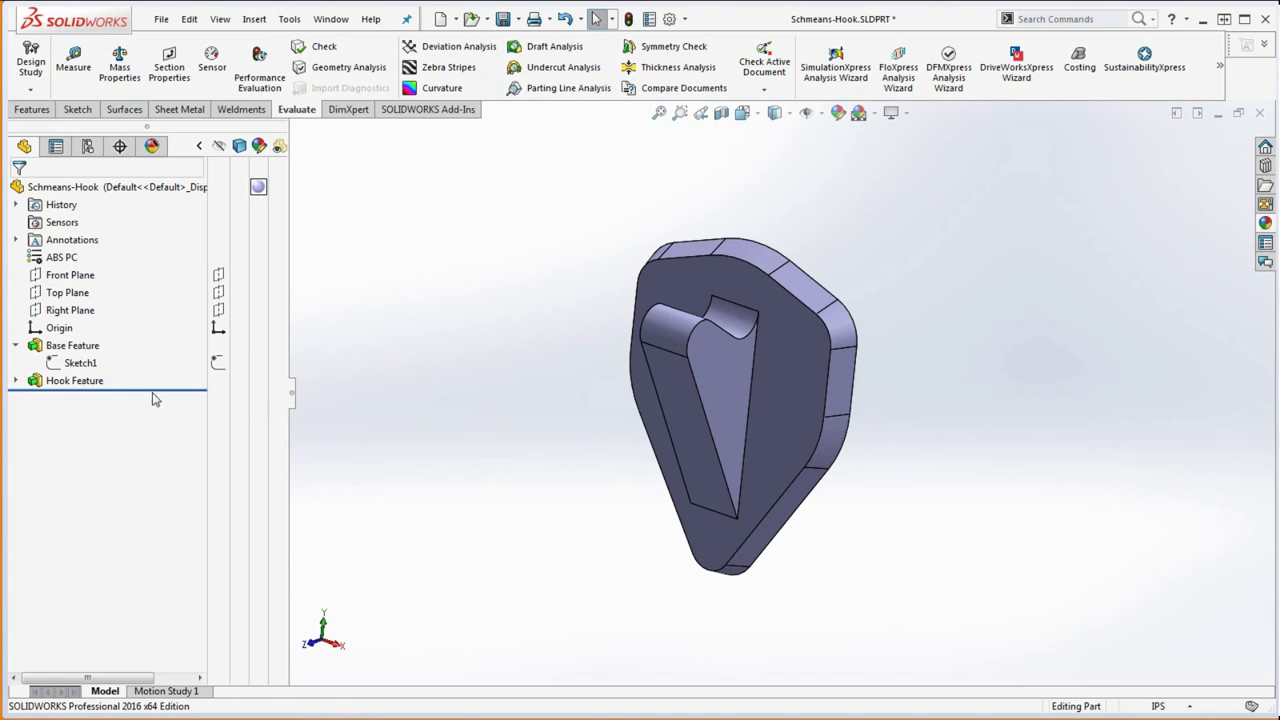
{"action": "left_click", "coordinate": [32, 110]}
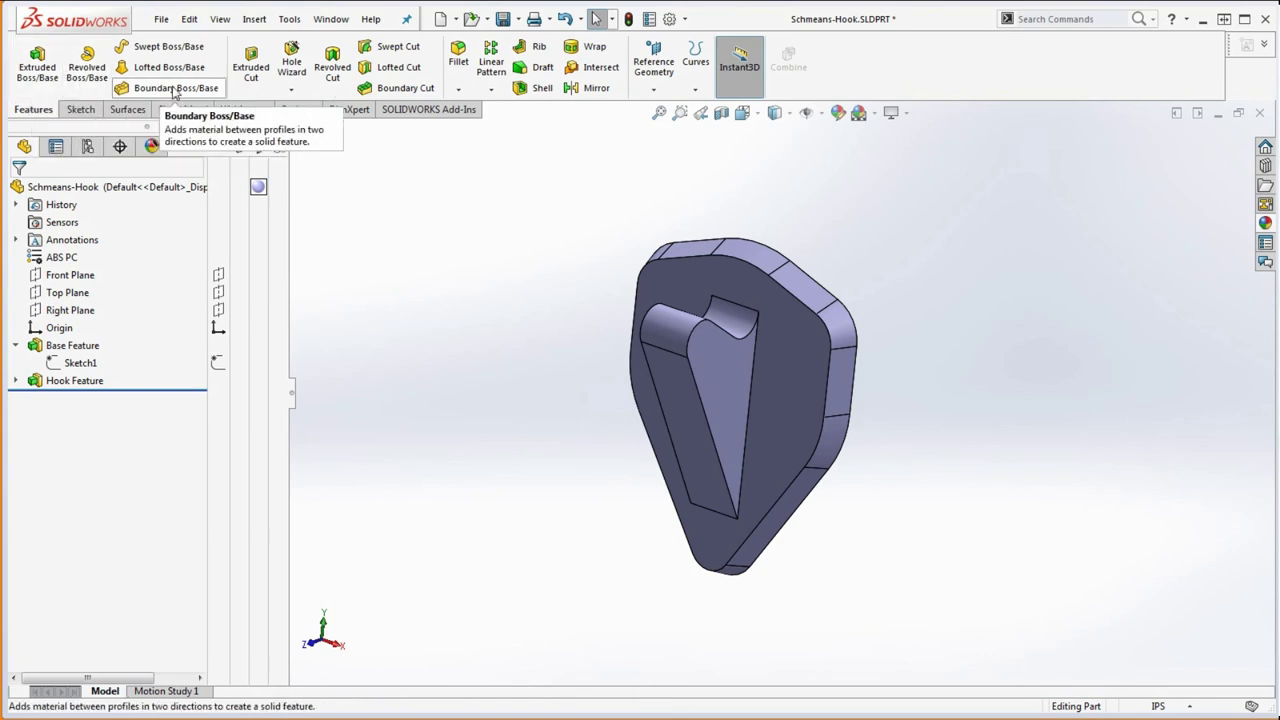
Apply a 3° draft to both hook side faces, using the front face as neutral plane.
{"action": "left_click", "coordinate": [538, 68]}
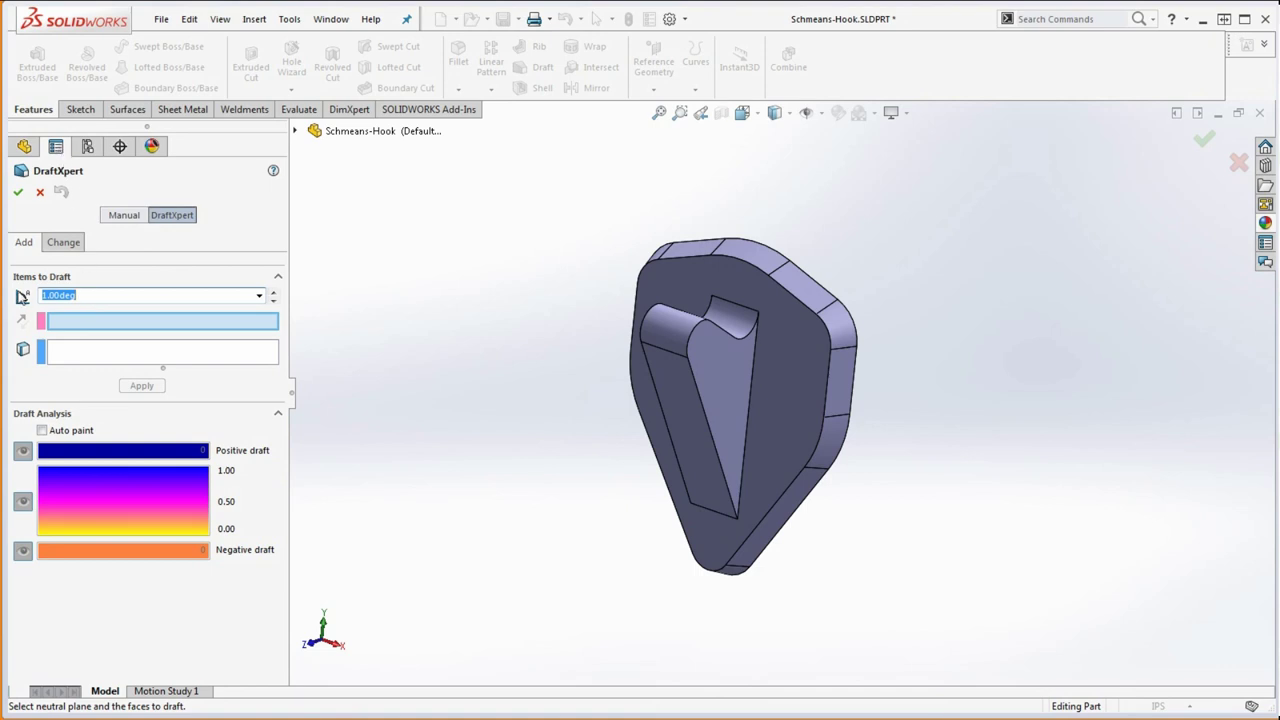
{"action": "type", "text": "3"}
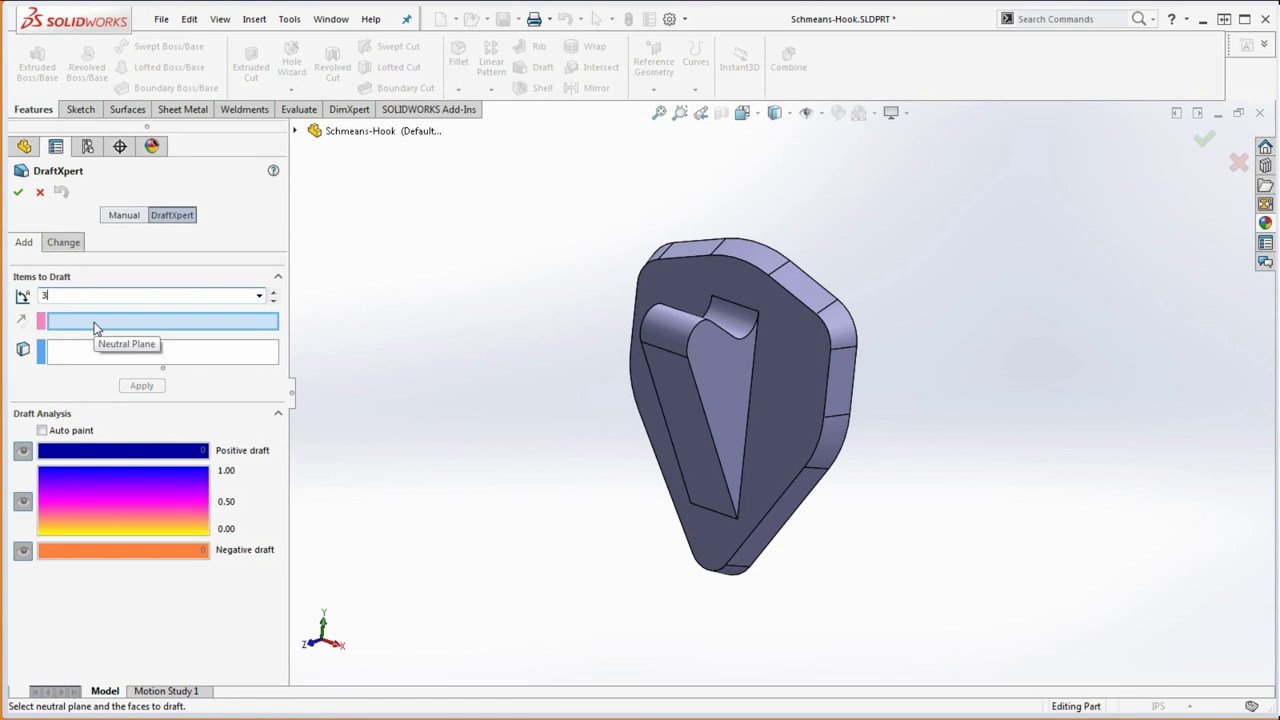
{"action": "left_click", "coordinate": [776, 382]}
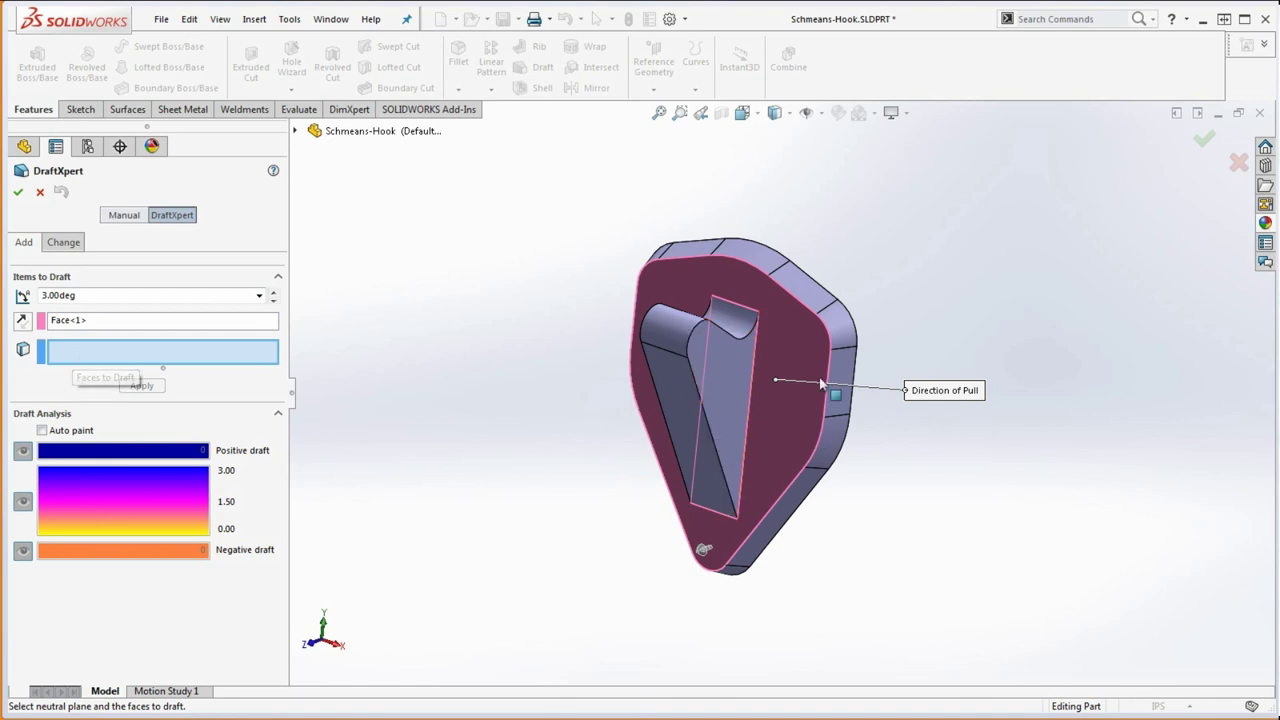
{"action": "left_click", "coordinate": [718, 387]}
{"action": "middle_click_drag", "start_coordinate": [737, 400], "coordinate": [817, 508]}
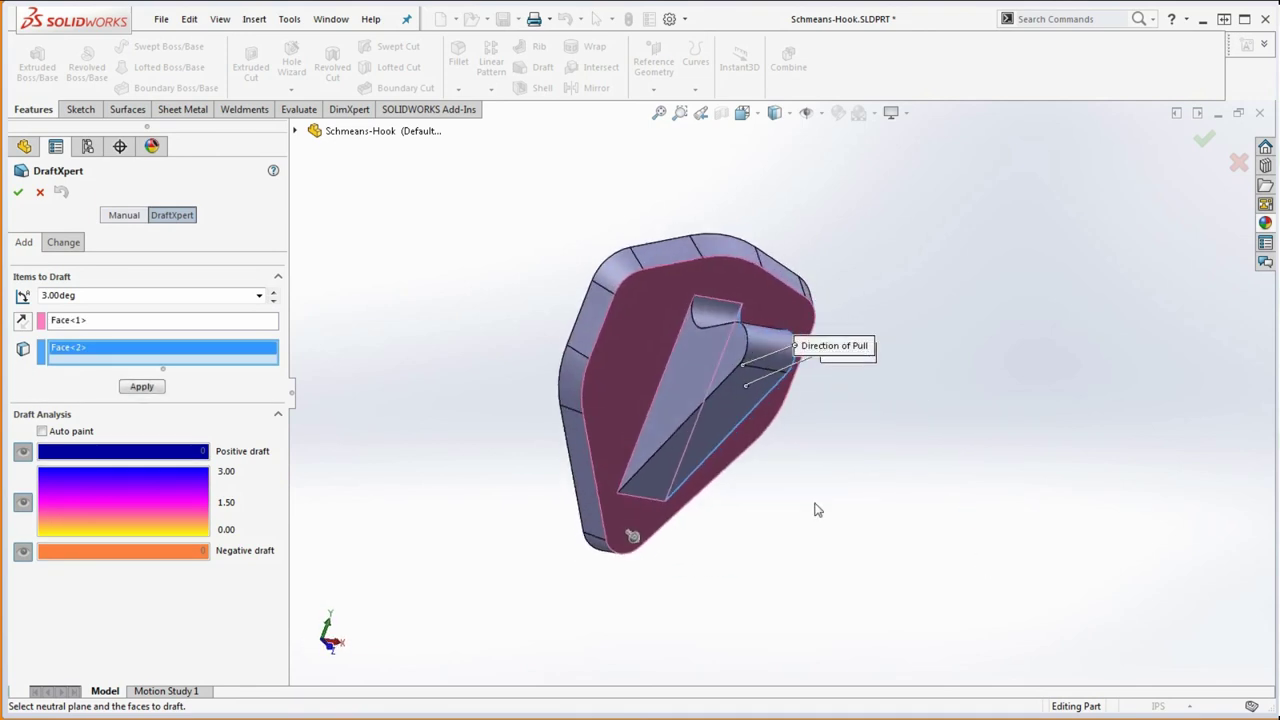
{"action": "left_click", "coordinate": [695, 370]}
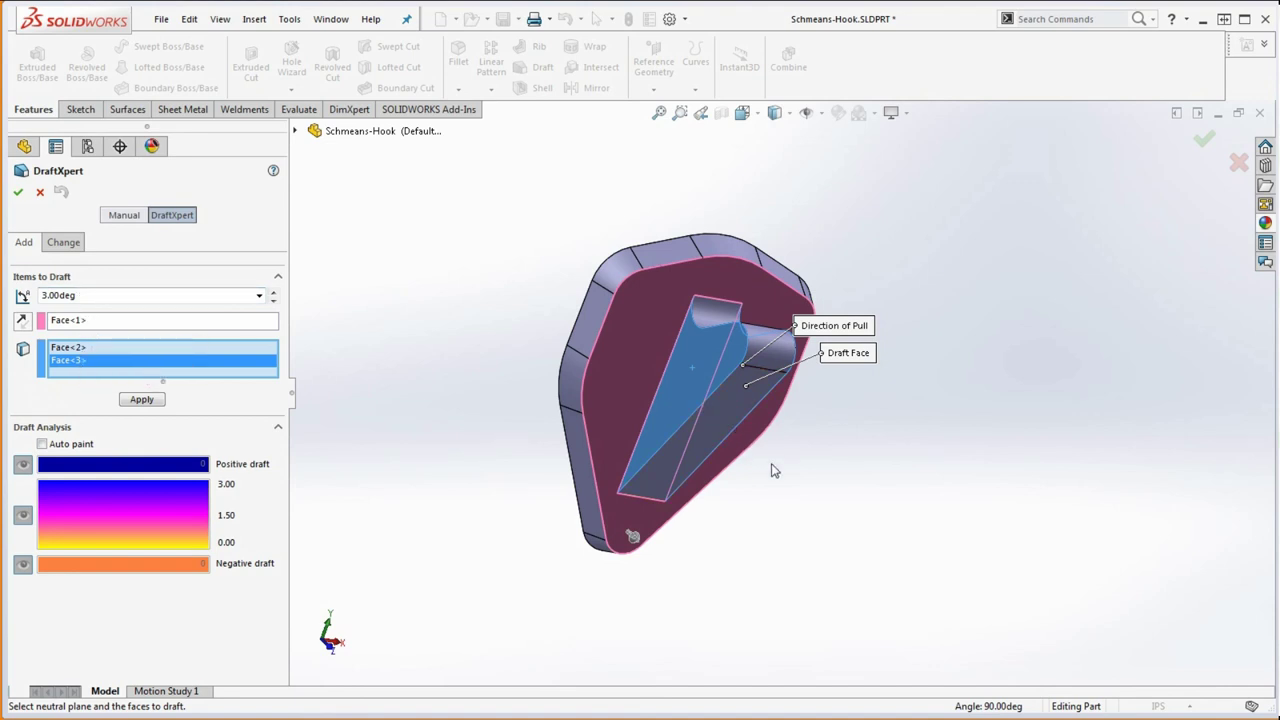
{"action": "middle_click_drag", "start_coordinate": [772, 470], "coordinate": [605, 457]}
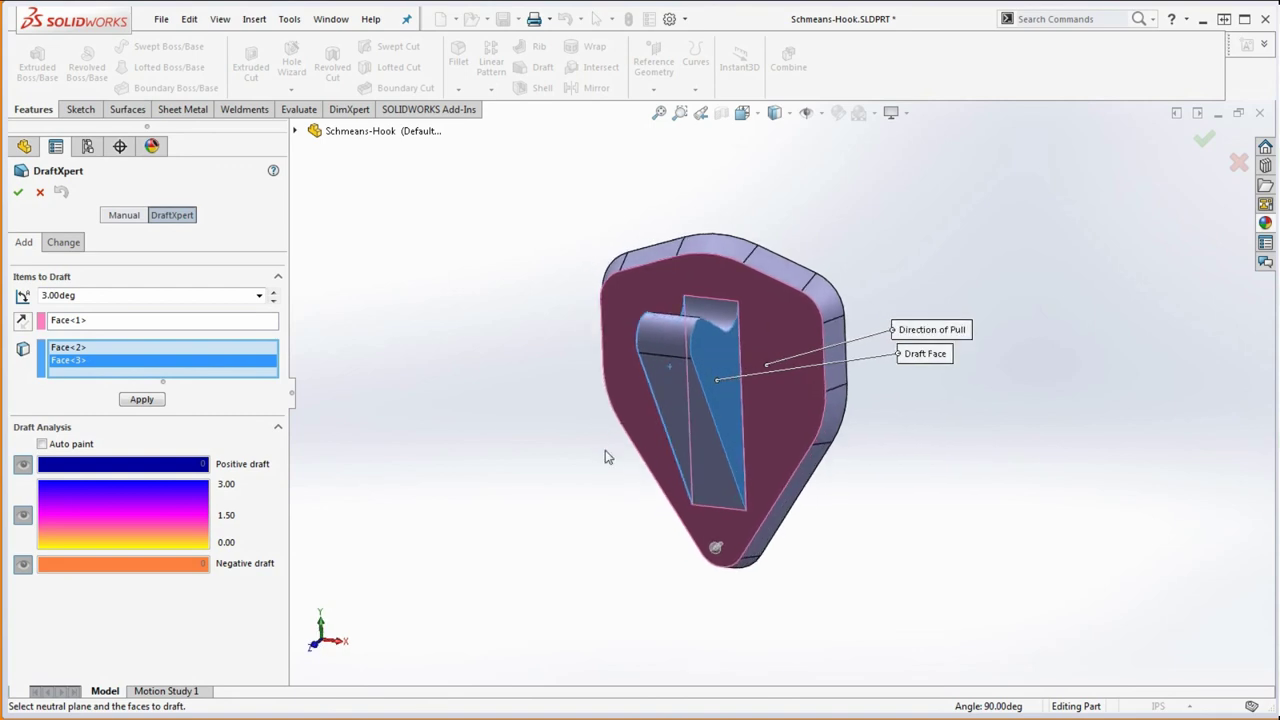
{"action": "left_click", "coordinate": [17, 194]}
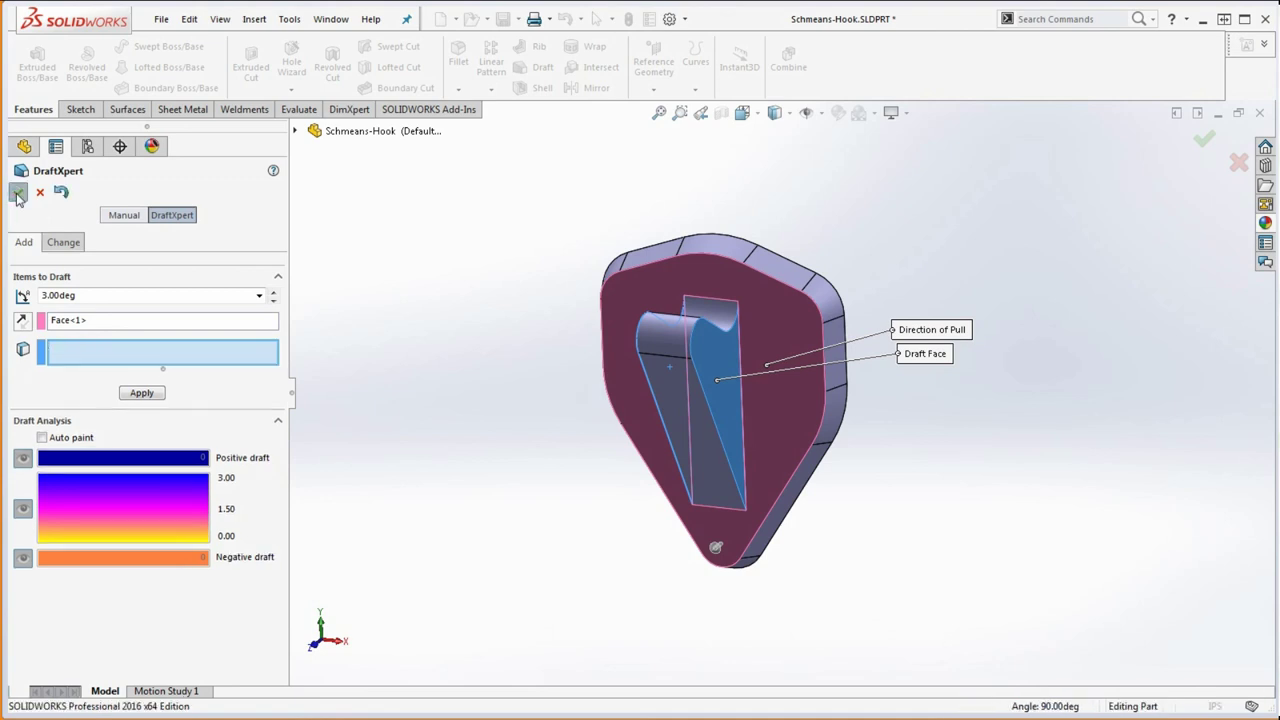
{"action": "middle_click_drag", "start_coordinate": [323, 271], "coordinate": [758, 401]}
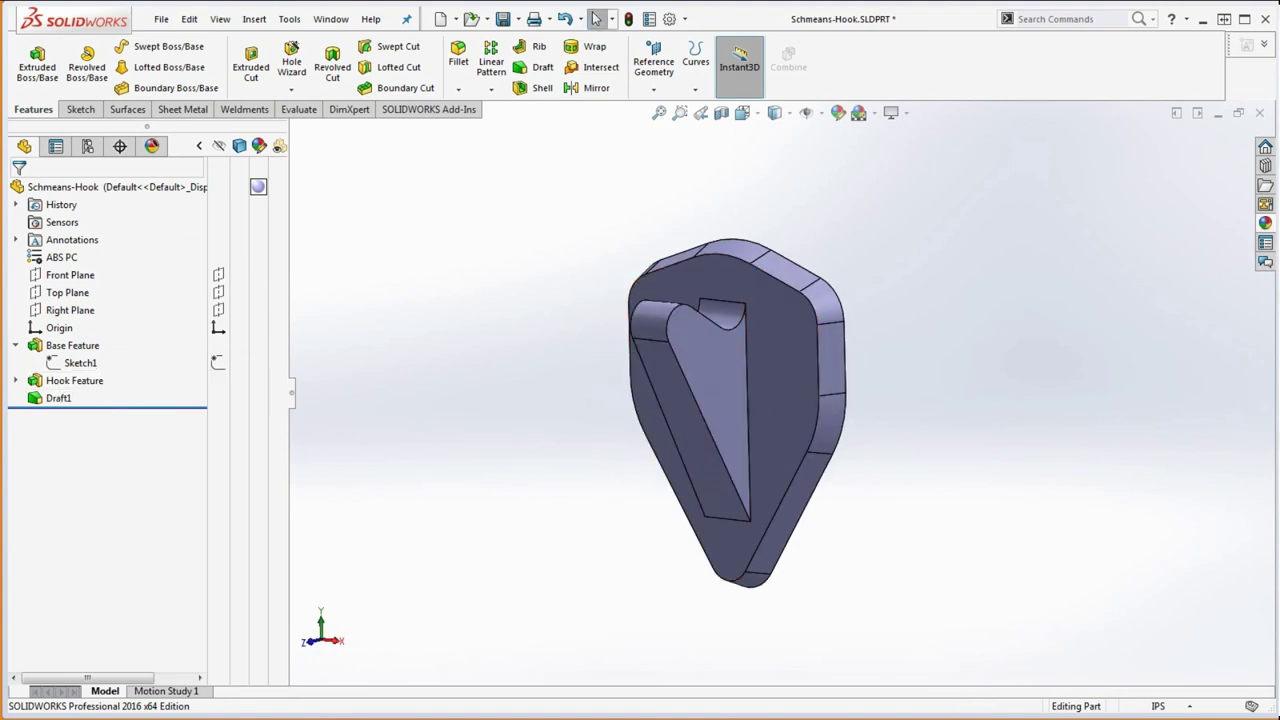
Rename Draft1 to 'Draft Feature' in the FeatureManager tree.
{"action": "left_click", "coordinate": [62, 399]}
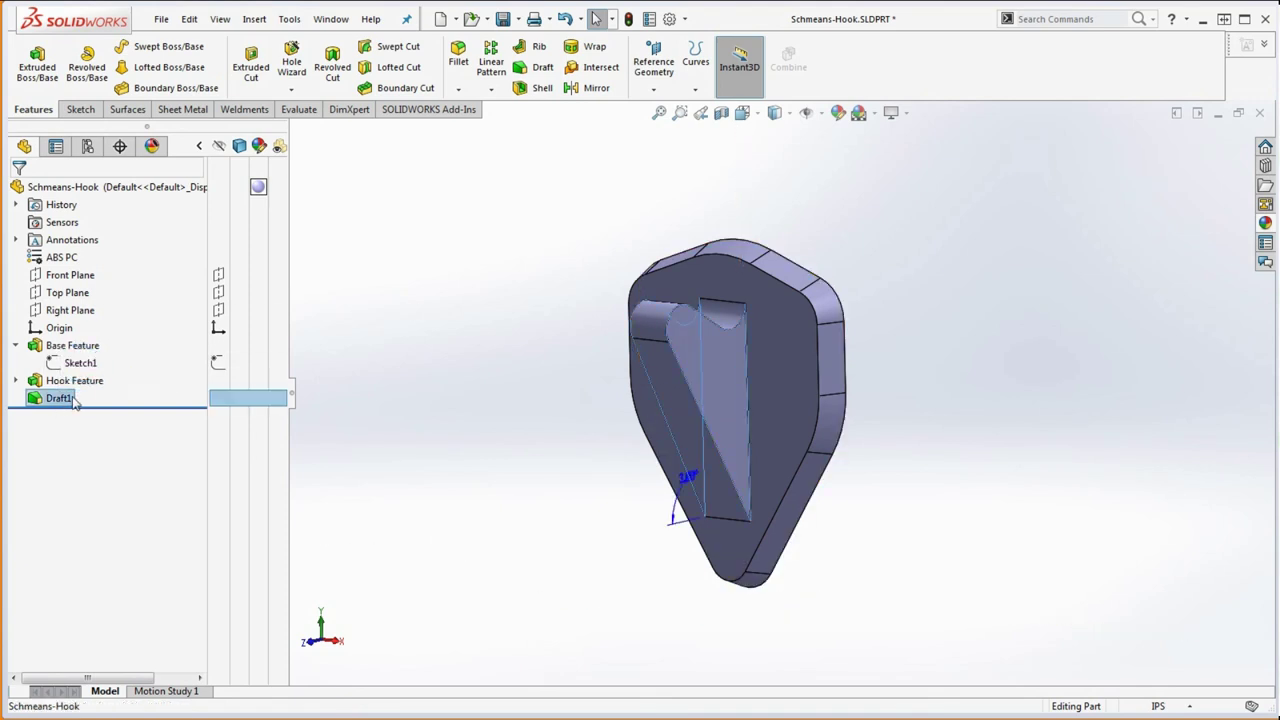
{"action": "left_click", "coordinate": [62, 399]}
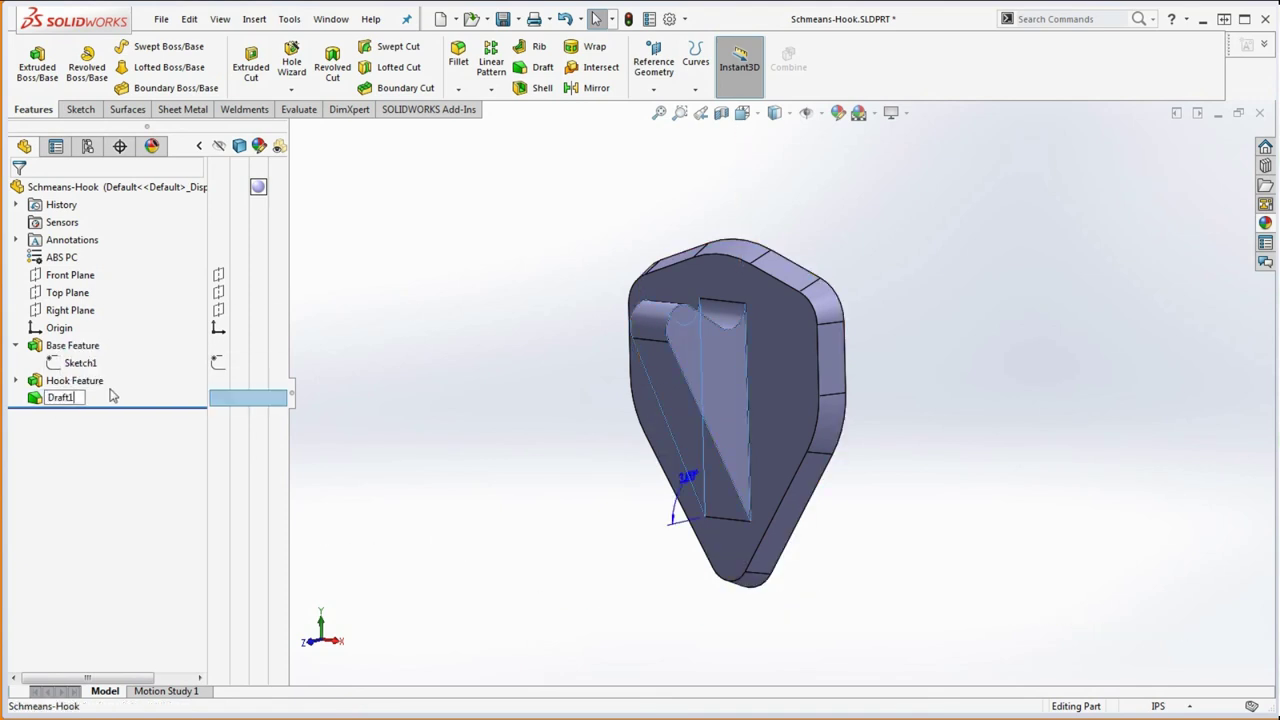
{"action": "key", "text": "BackSpace"}
{"action": "type", "text": "Feature"}
{"action": "left_click", "coordinate": [367, 428]}
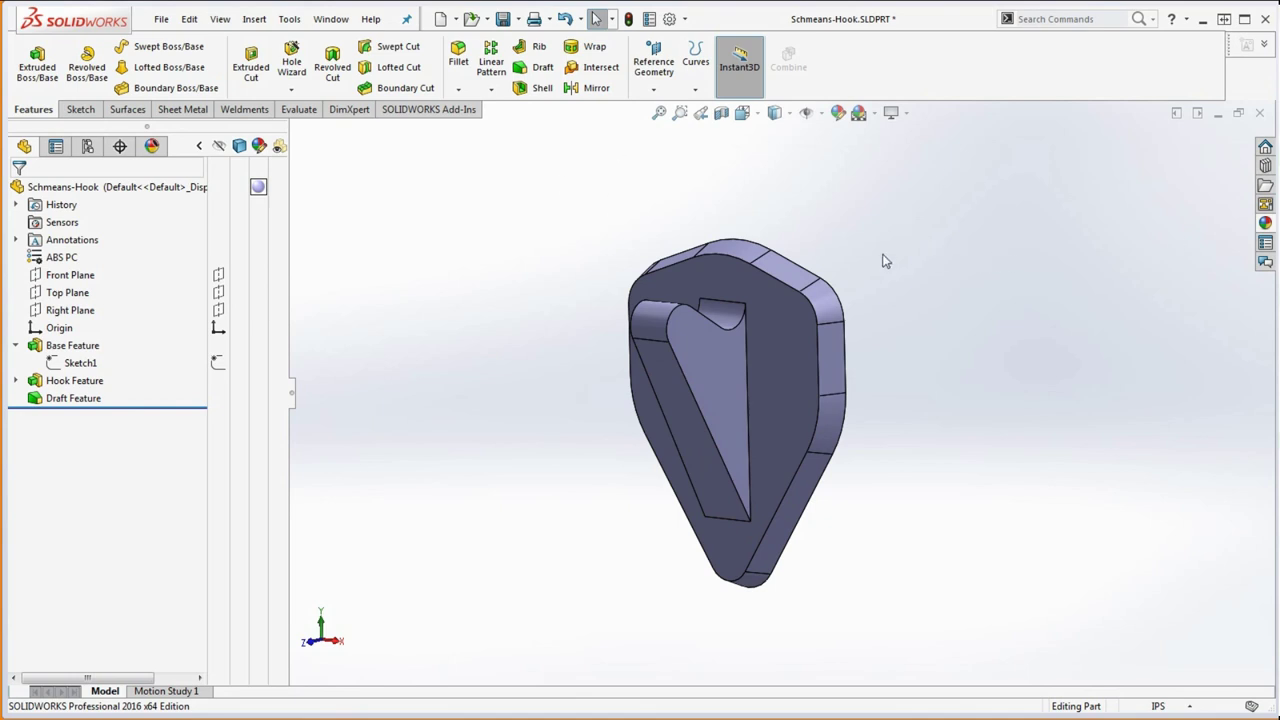
{"action": "left_click", "coordinate": [298, 109]}
{"action": "left_click", "coordinate": [120, 68]}
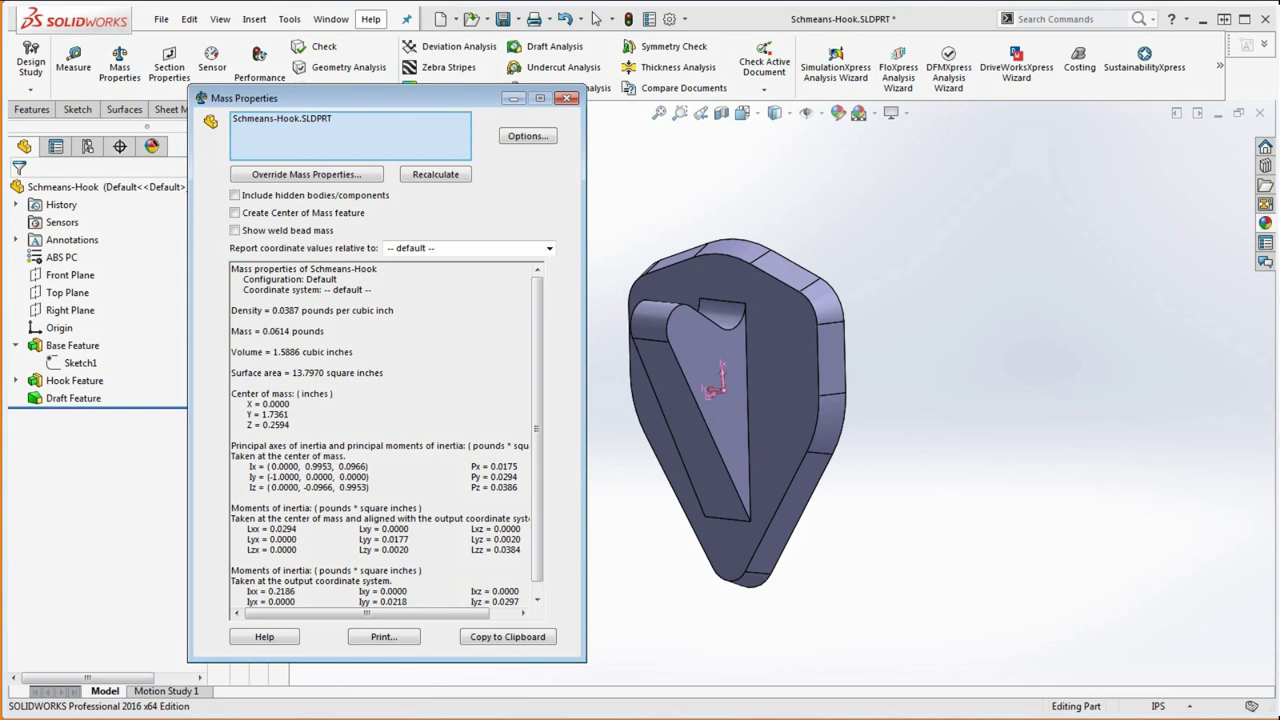
{"action": "key", "text": "alt+Tab"}
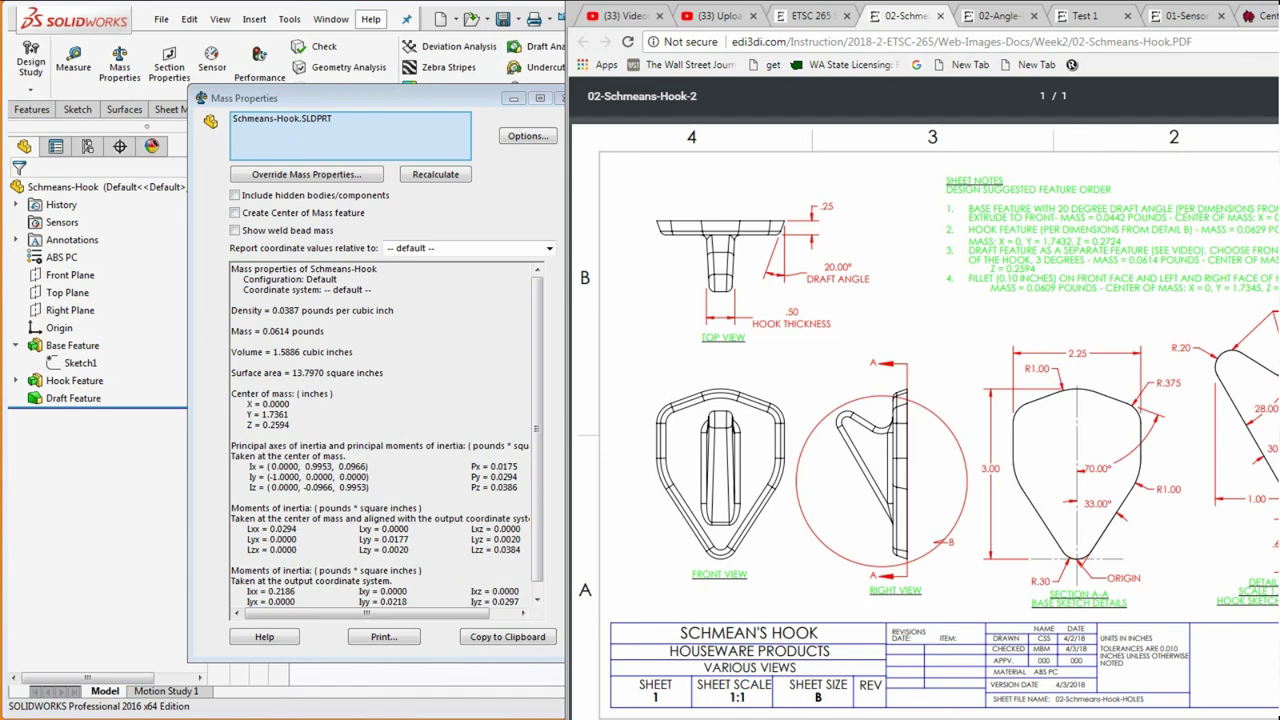
{"action": "key", "text": "alt+Tab"}
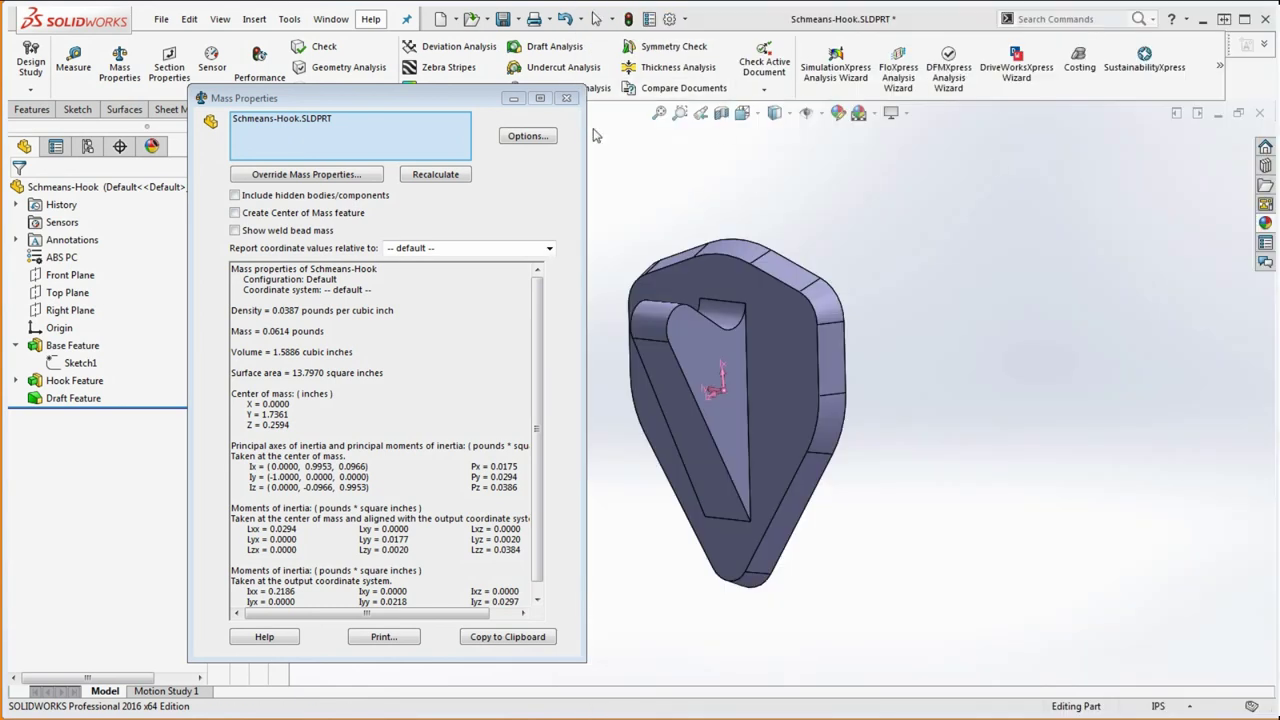
{"action": "left_click", "coordinate": [566, 98]}
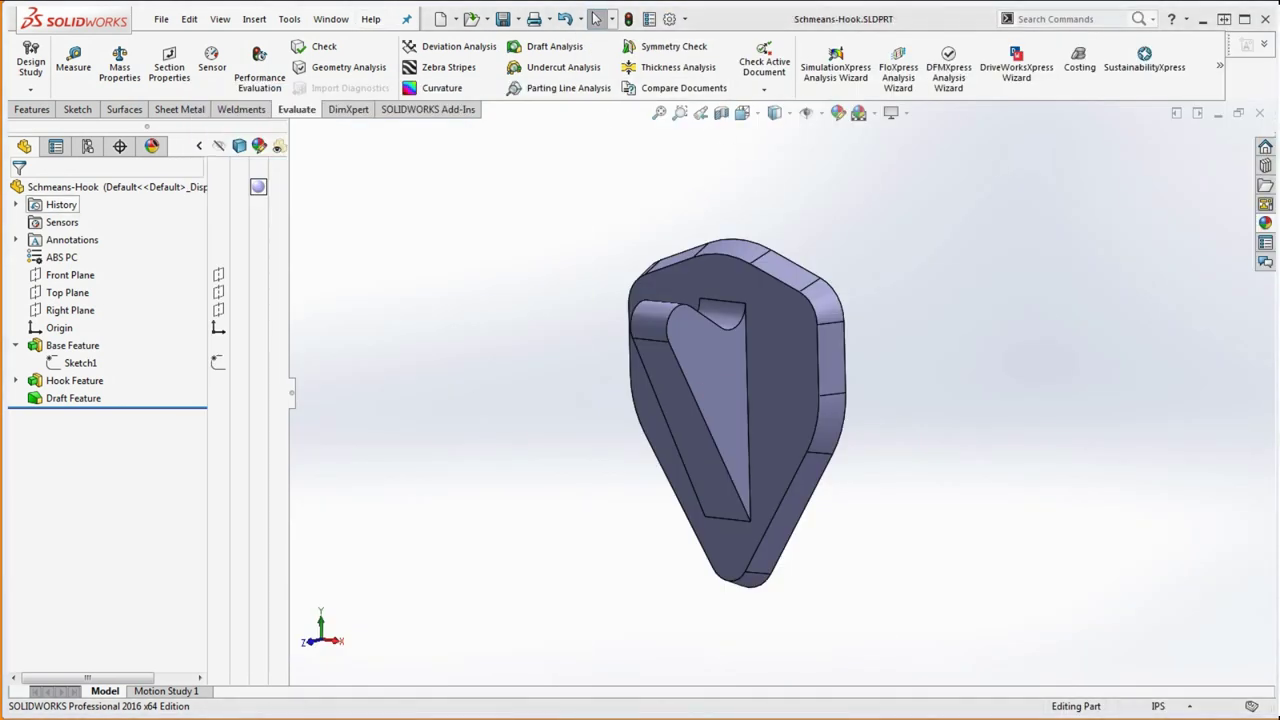
{"action": "key", "text": "alt+Tab"}
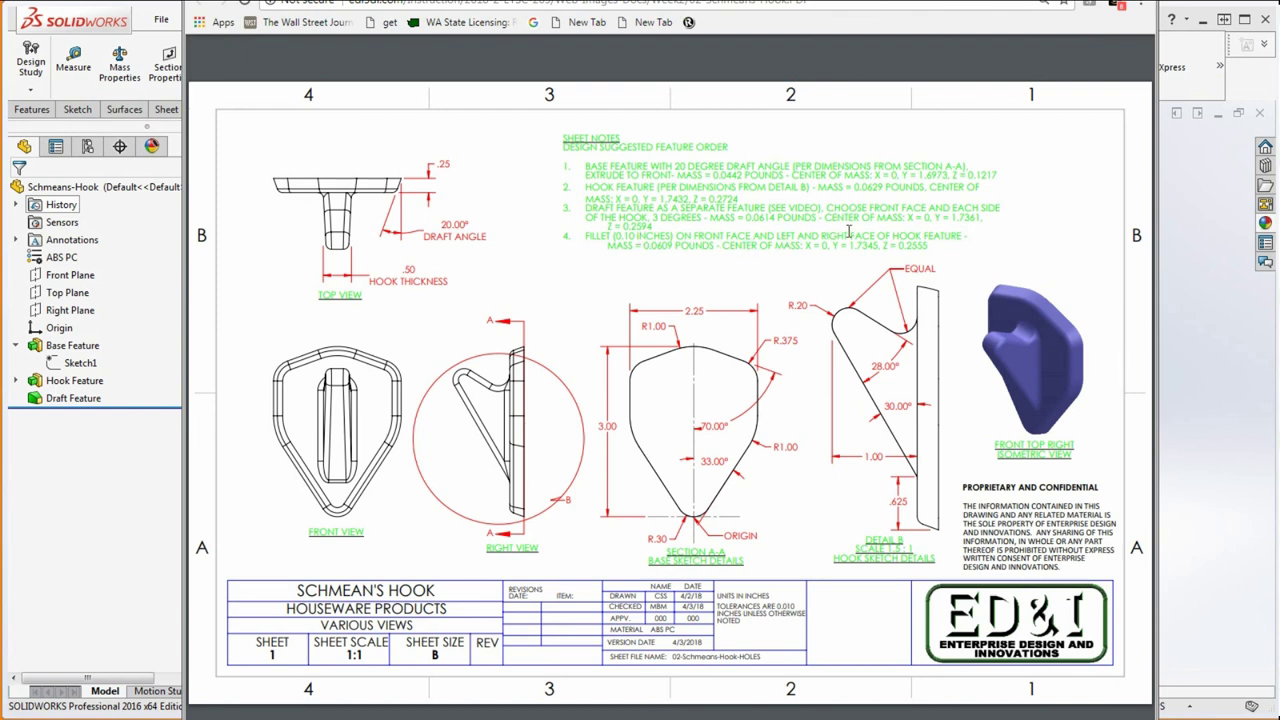
{"action": "mouse_move", "coordinate": [1096, 617]}
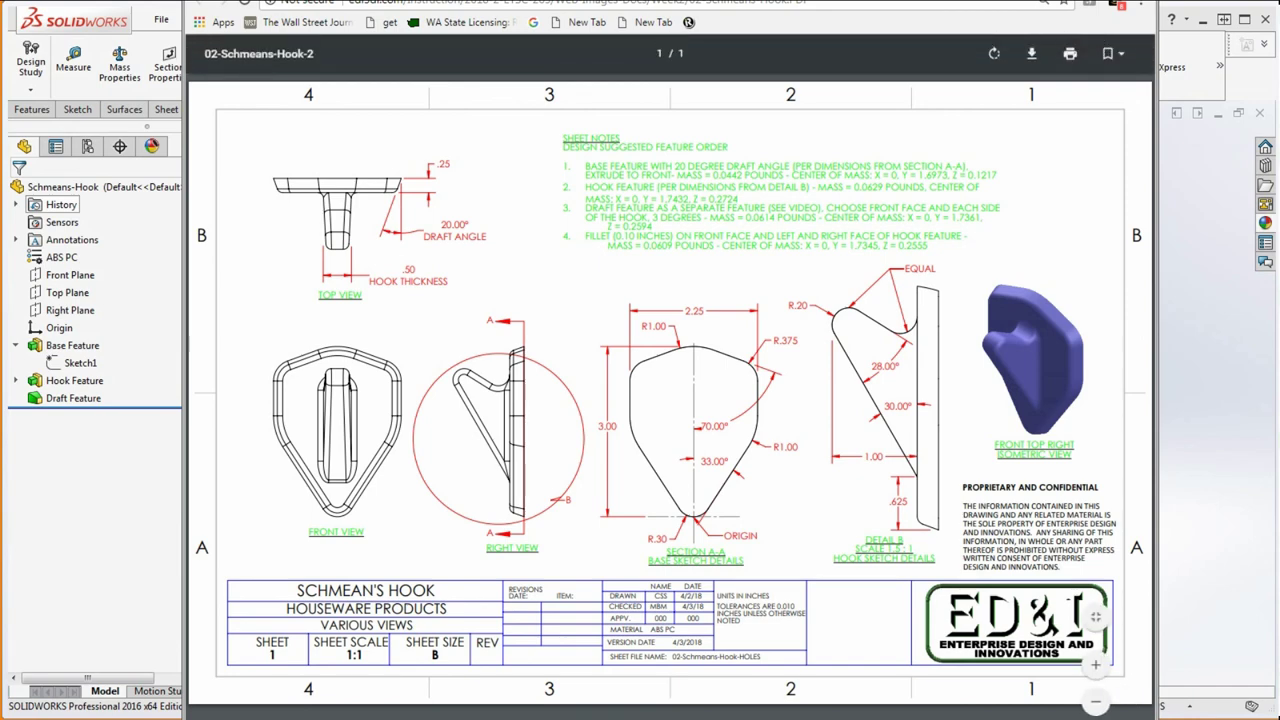
{"action": "left_click_drag", "start_coordinate": [260, 3], "coordinate": [1160, 89]}
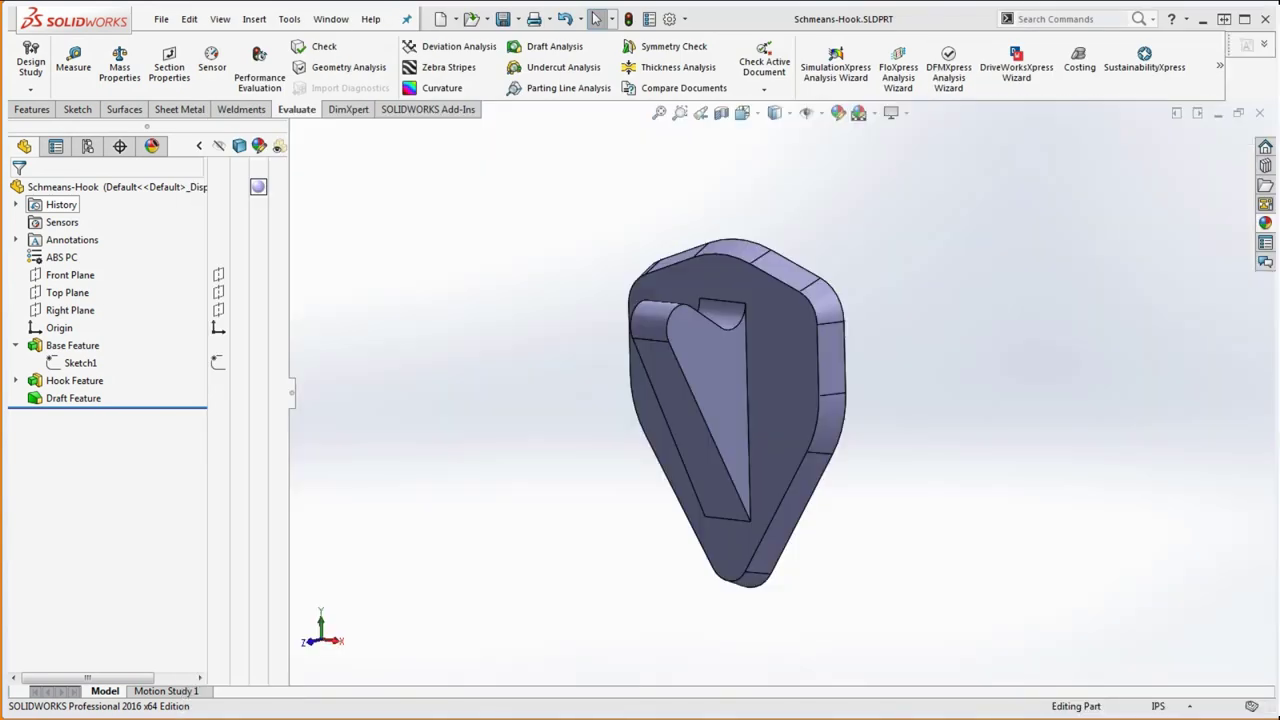
Fillet the front face and both hook side faces at 0.100 in.
{"action": "left_click", "coordinate": [31, 109]}
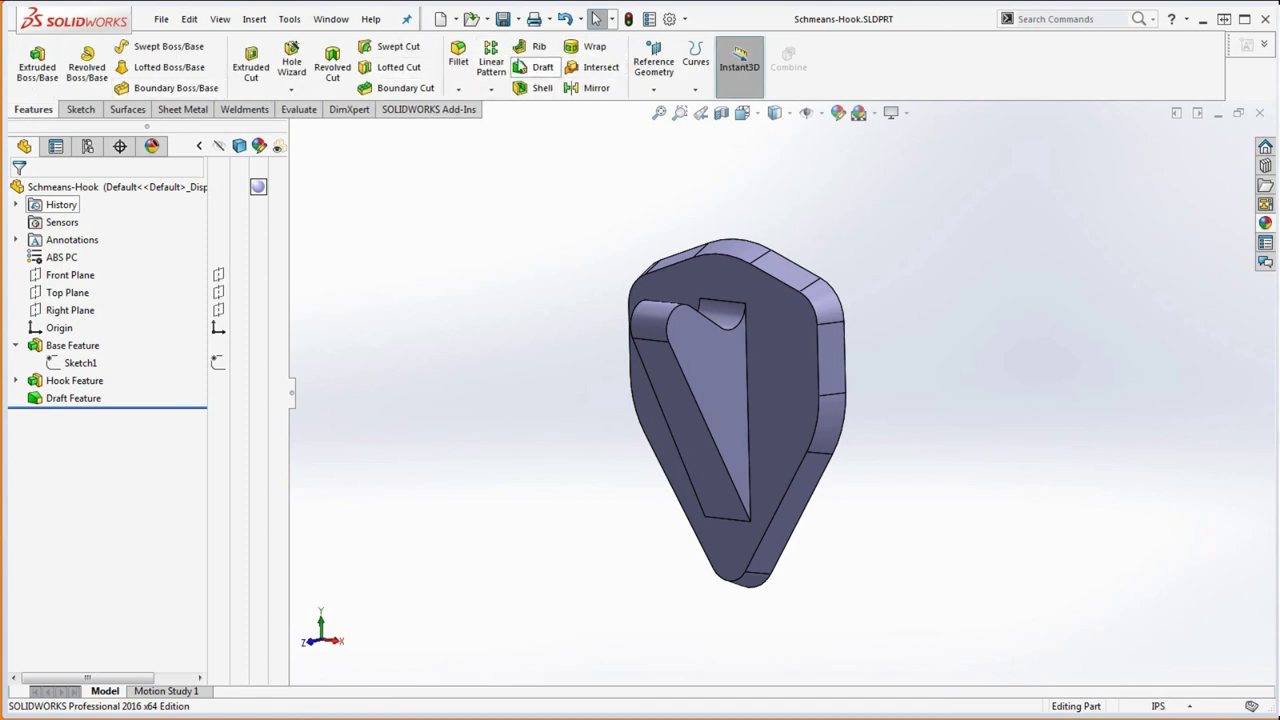
{"action": "left_click", "coordinate": [458, 55]}
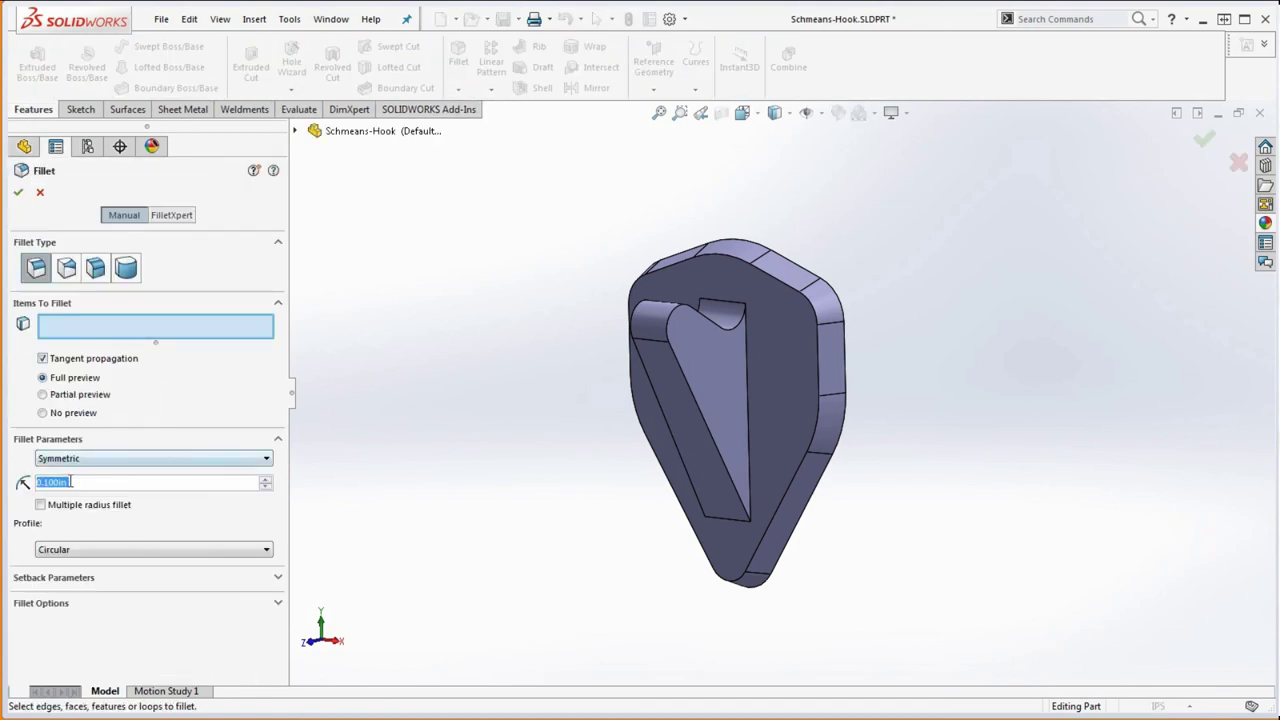
{"action": "left_click", "coordinate": [785, 381]}
{"action": "left_click", "coordinate": [725, 420]}
{"action": "middle_click_drag", "start_coordinate": [725, 420], "coordinate": [980, 524]}
{"action": "left_click", "coordinate": [682, 388]}
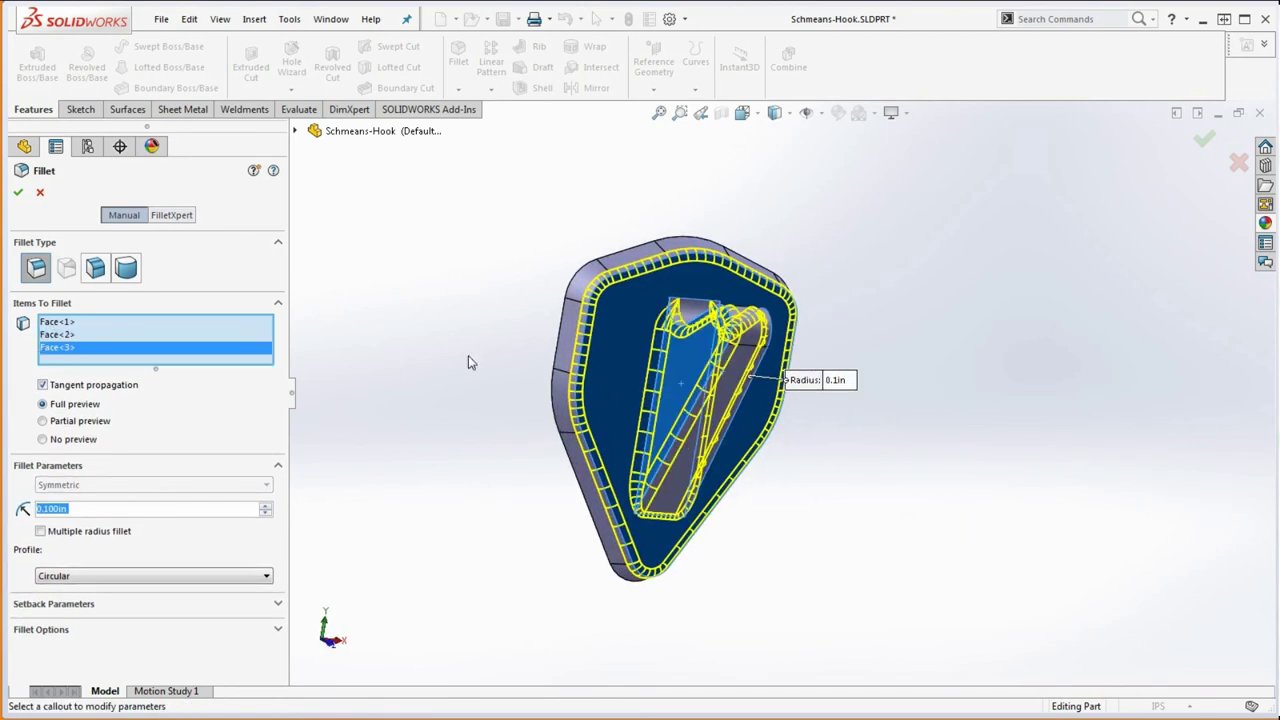
{"action": "left_click", "coordinate": [17, 194]}
{"action": "middle_click_drag", "start_coordinate": [679, 412], "coordinate": [689, 437]}
{"action": "left_click", "coordinate": [514, 383]}
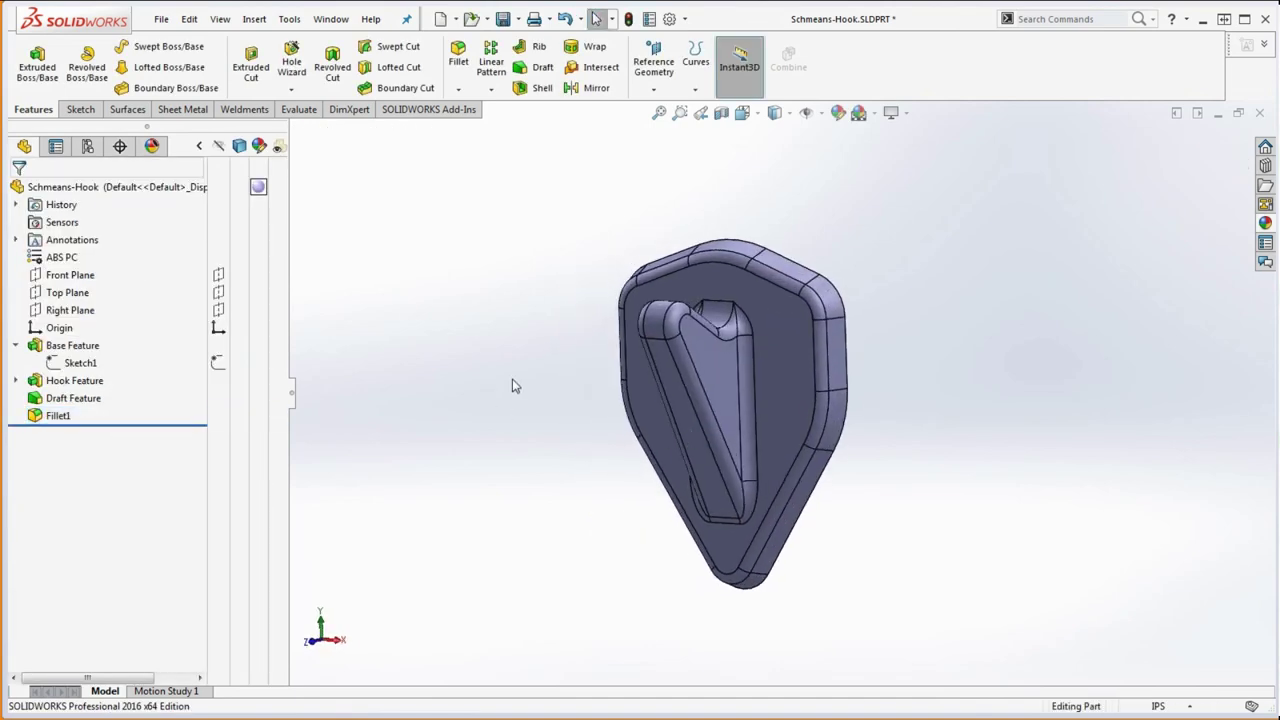
Rename Fillet1 to 'Front Fillet' in the FeatureManager tree.
{"action": "left_click", "coordinate": [62, 415]}
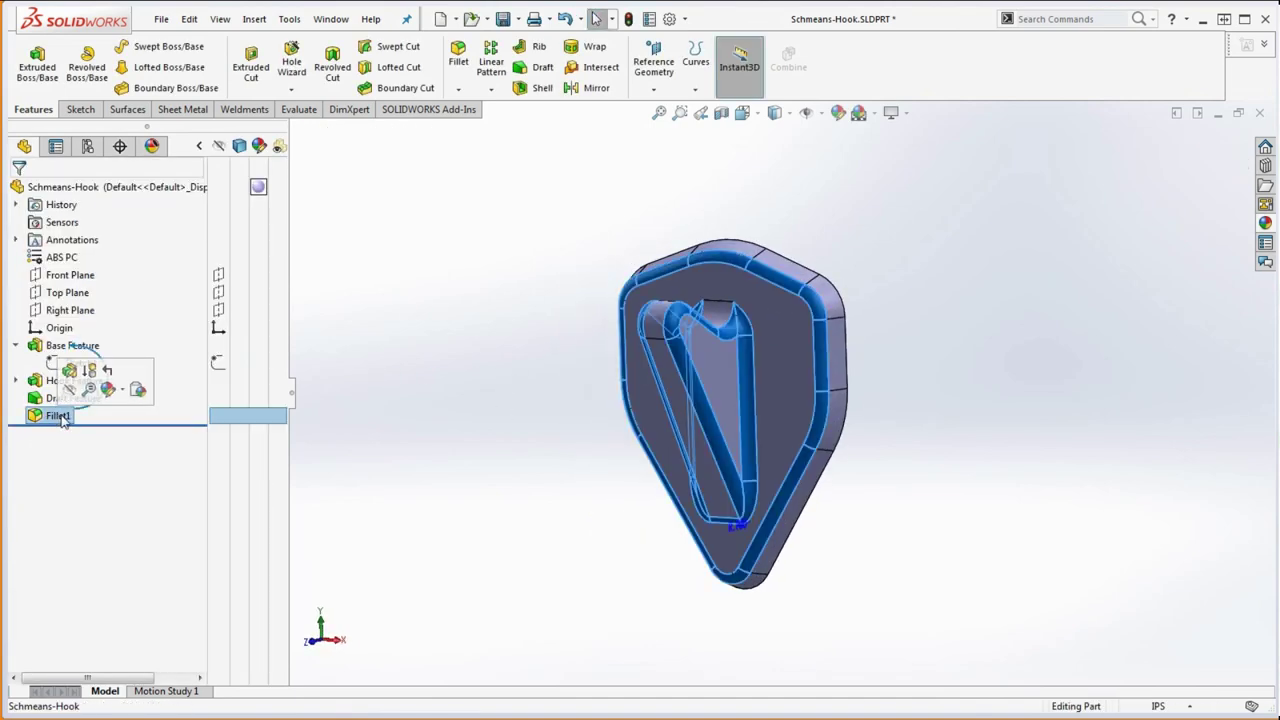
{"action": "left_click", "coordinate": [76, 415]}
{"action": "left_click", "coordinate": [77, 415]}
{"action": "key", "text": "BackSpace"}
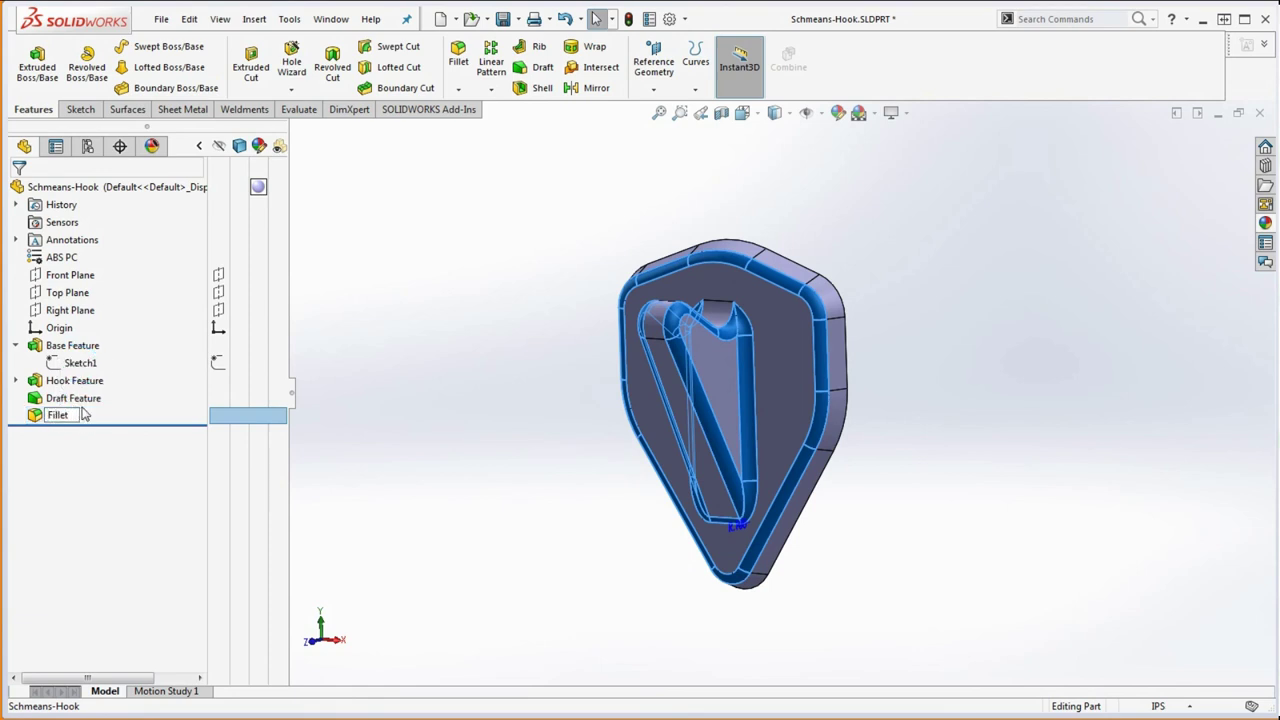
{"action": "key", "text": "Home"}
{"action": "type", "text": "Front"}
{"action": "left_click", "coordinate": [375, 293]}
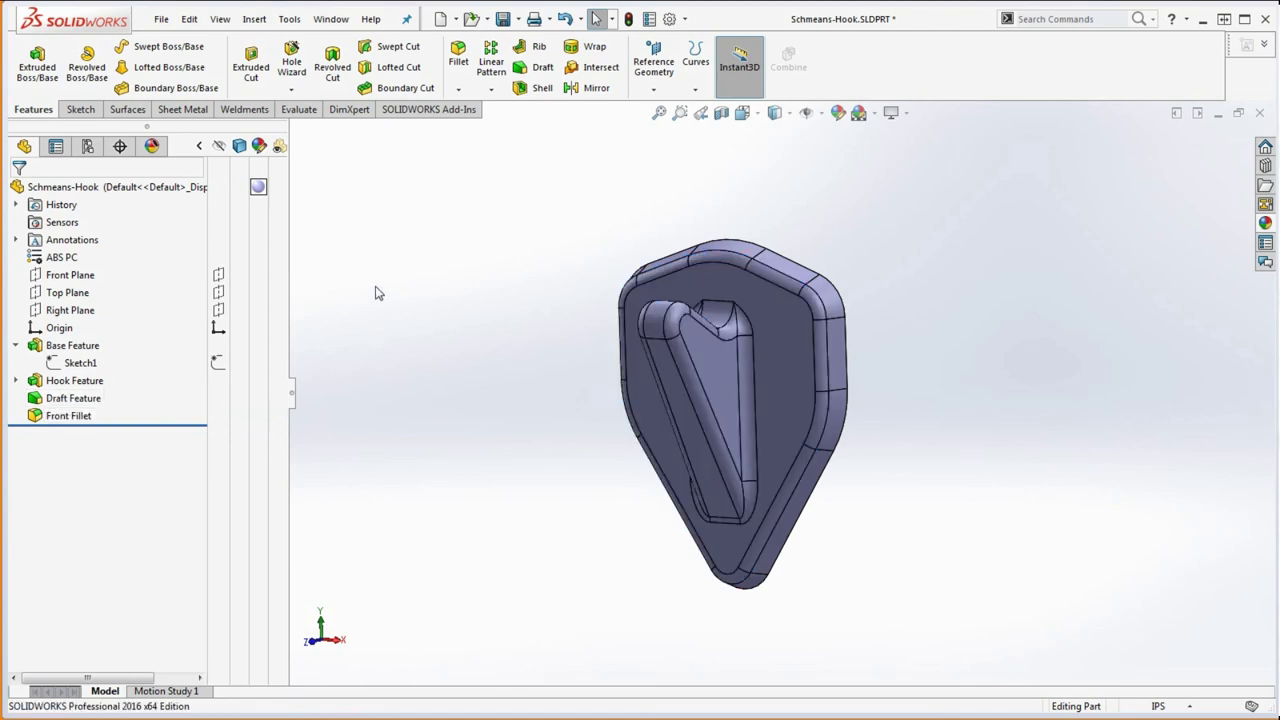
{"action": "left_click", "coordinate": [300, 110]}
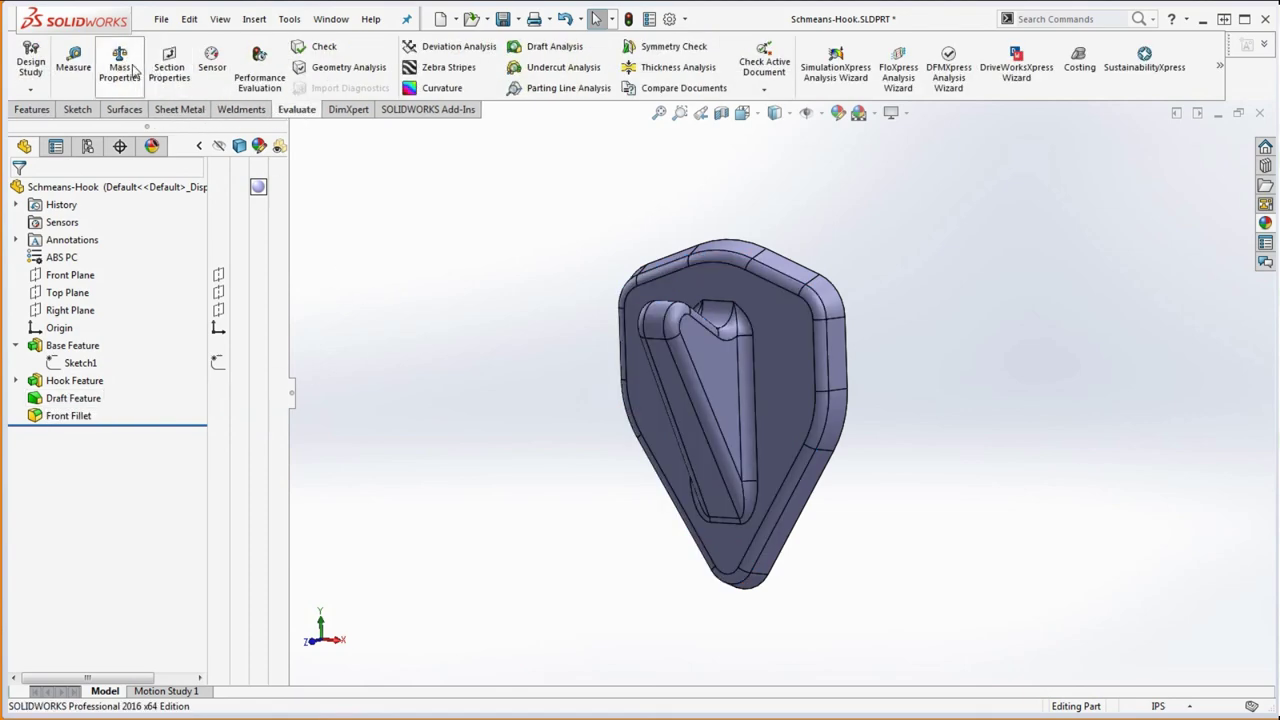
{"action": "left_click", "coordinate": [120, 65]}
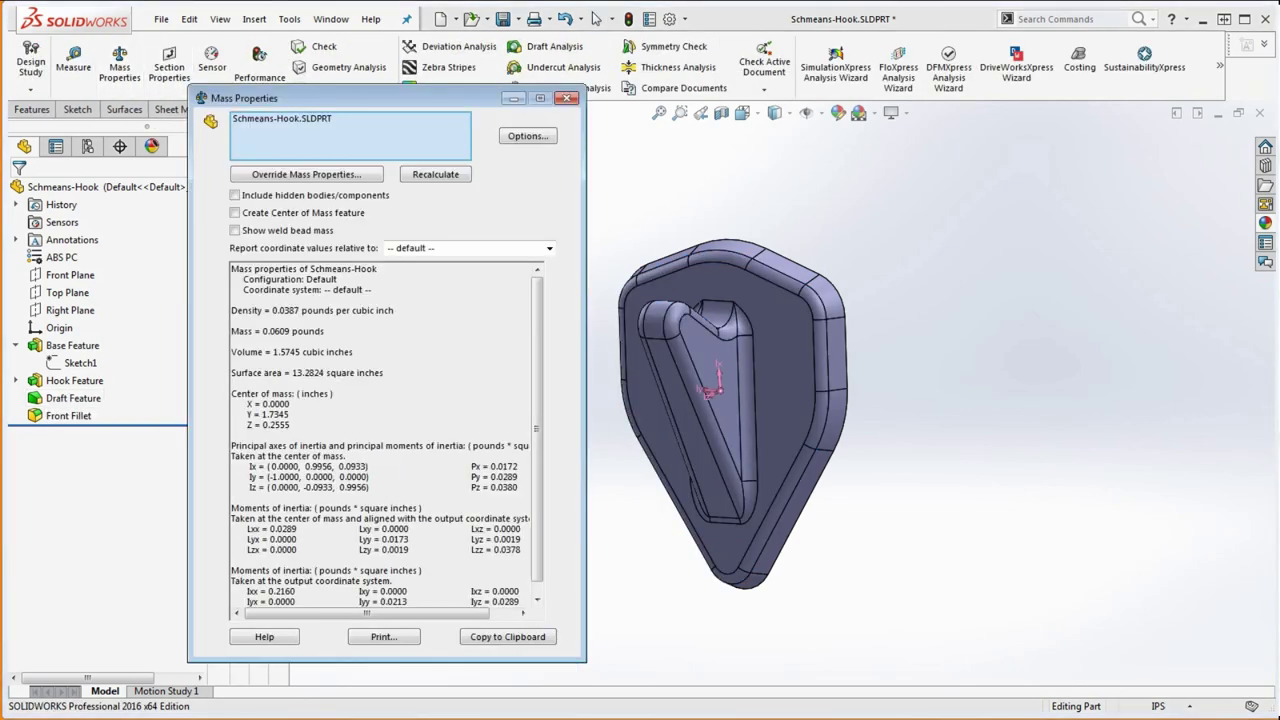
{"action": "key", "text": "alt+Tab"}
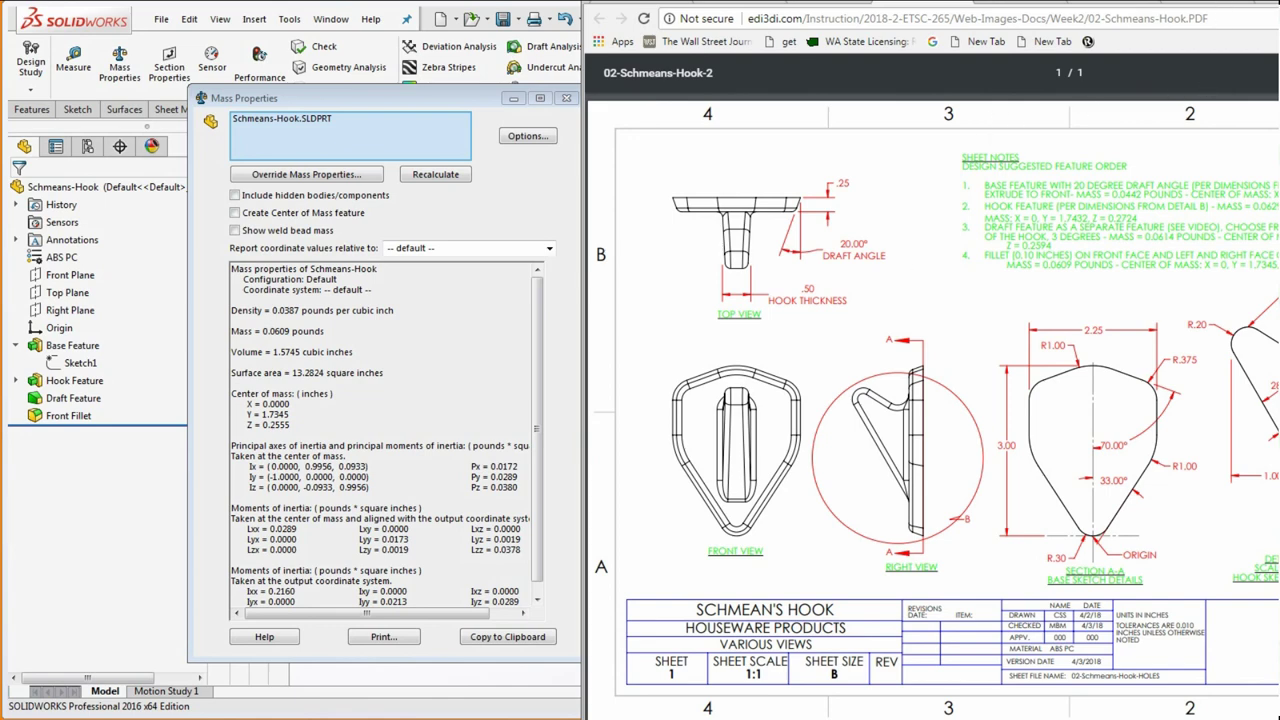
{"action": "key", "text": "alt+Tab"}
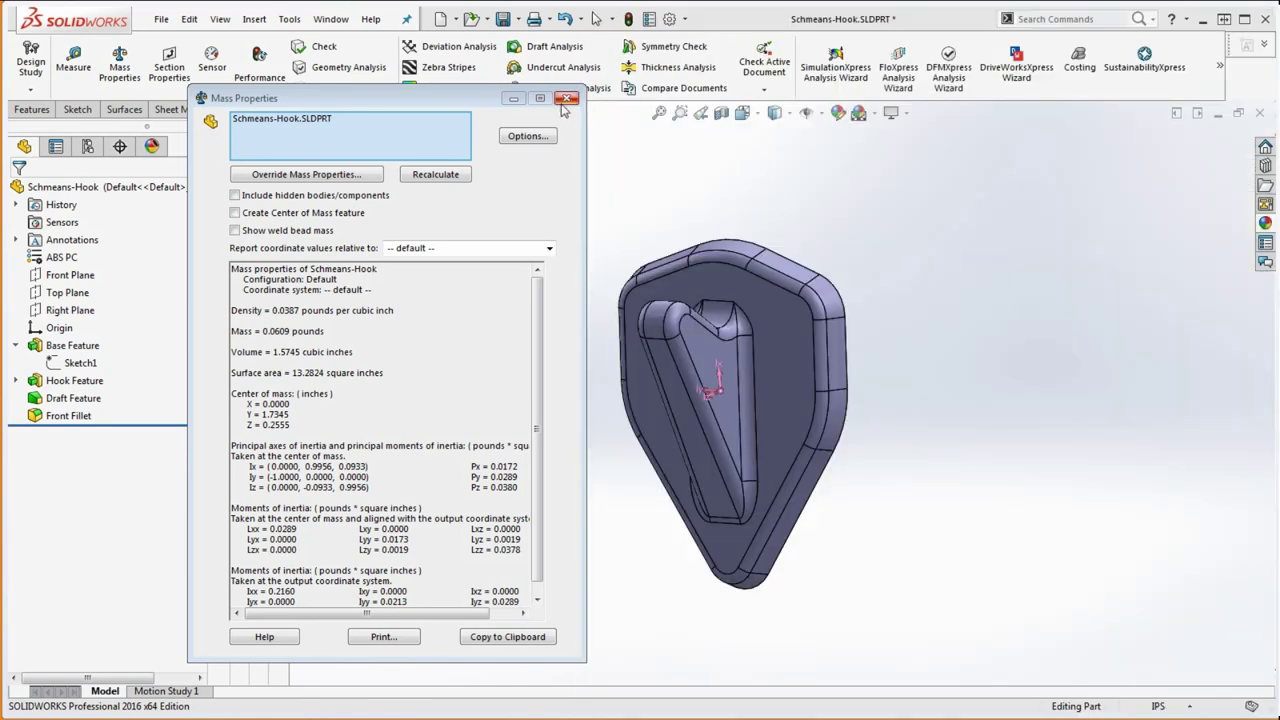
{"action": "left_click", "coordinate": [566, 99]}
{"action": "middle_click_drag", "start_coordinate": [951, 309], "coordinate": [963, 338]}
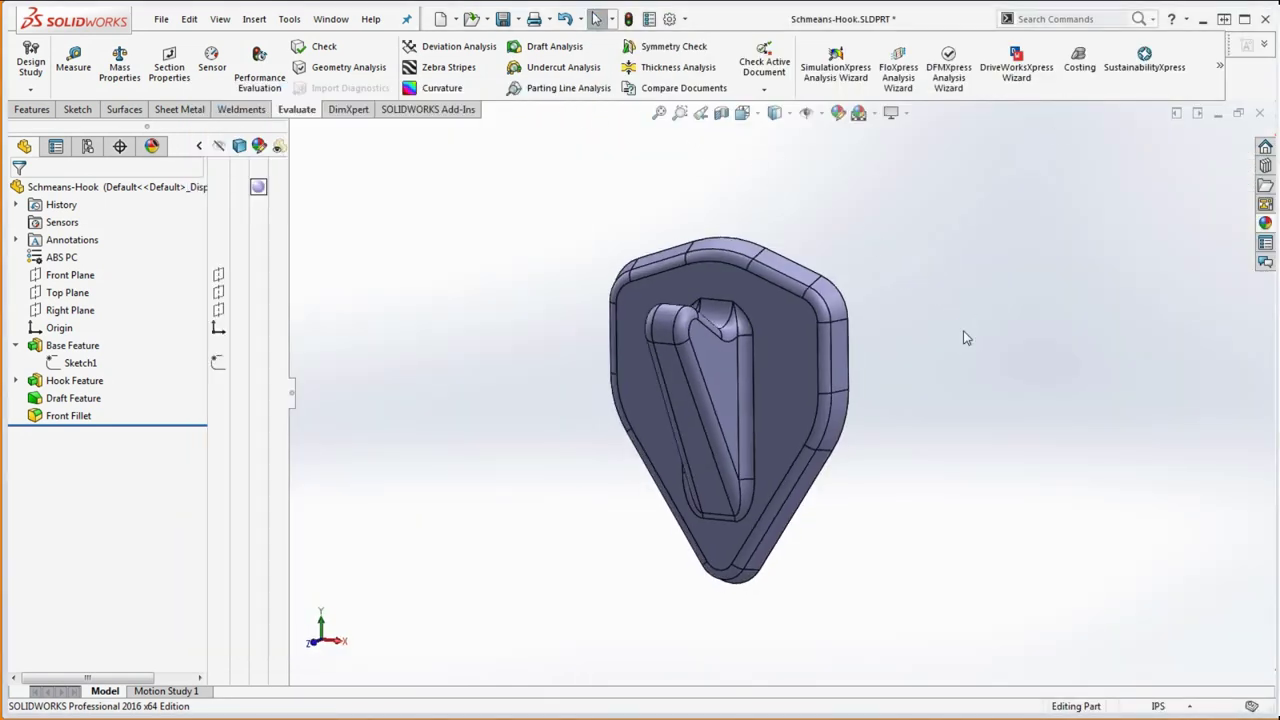